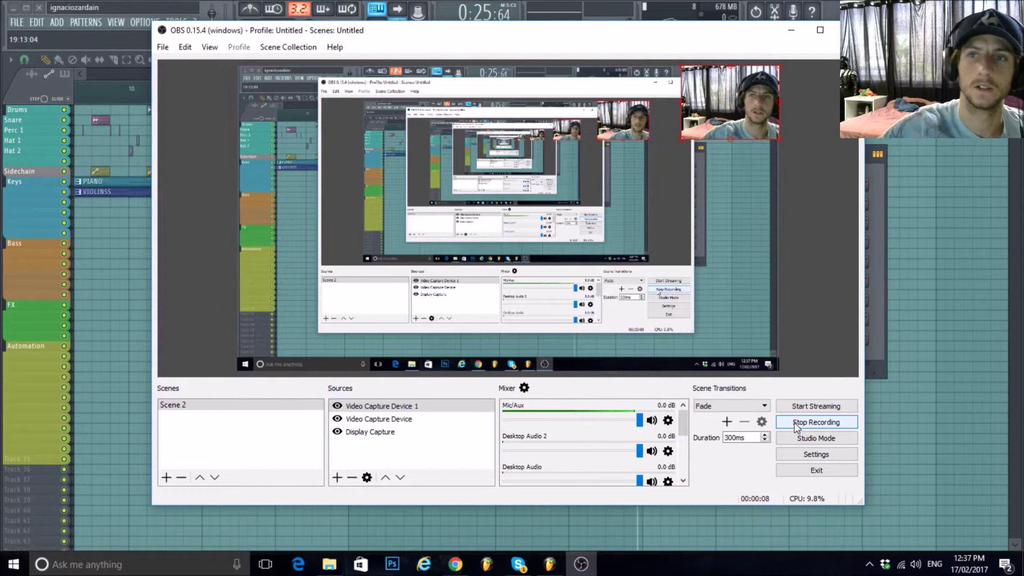
Minimize the OBS window to bring the FL Studio playlist into view.
left_click(792, 30)
left_click(555, 40)
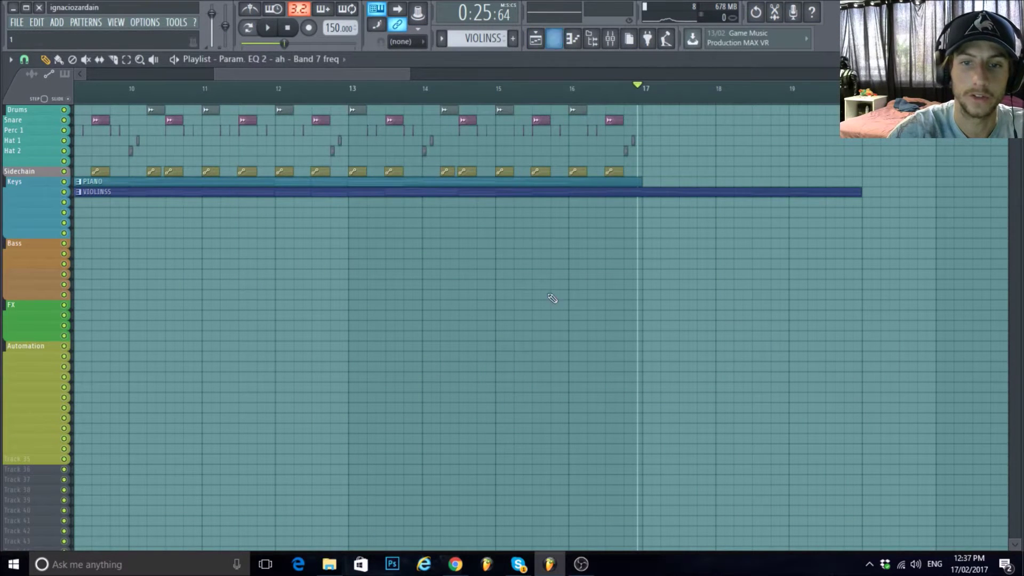
left_click(581, 564)
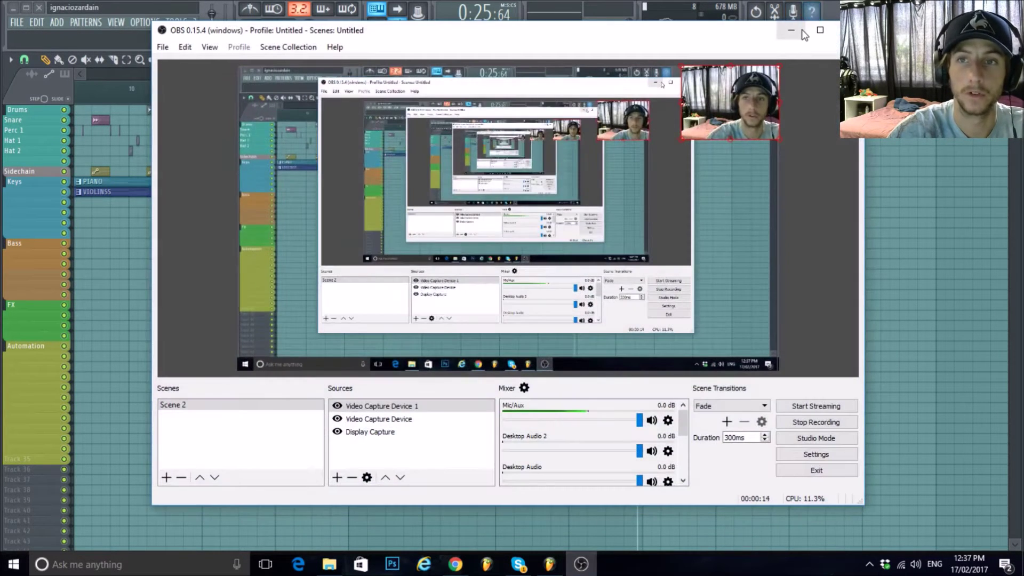
left_click(788, 31)
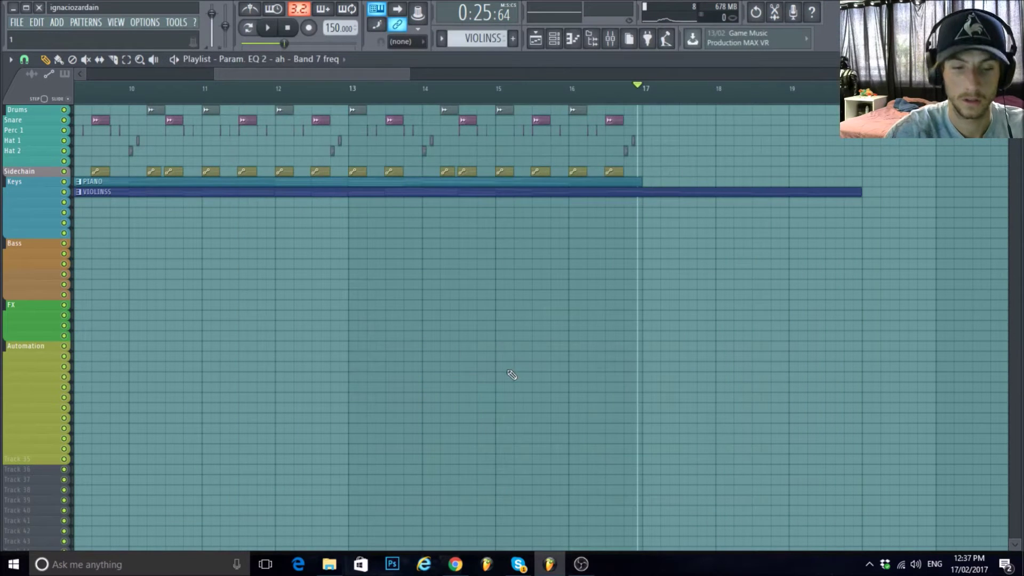
Play the arrangement from the beginning of the intro.
scroll(379, 366, "down", 5)
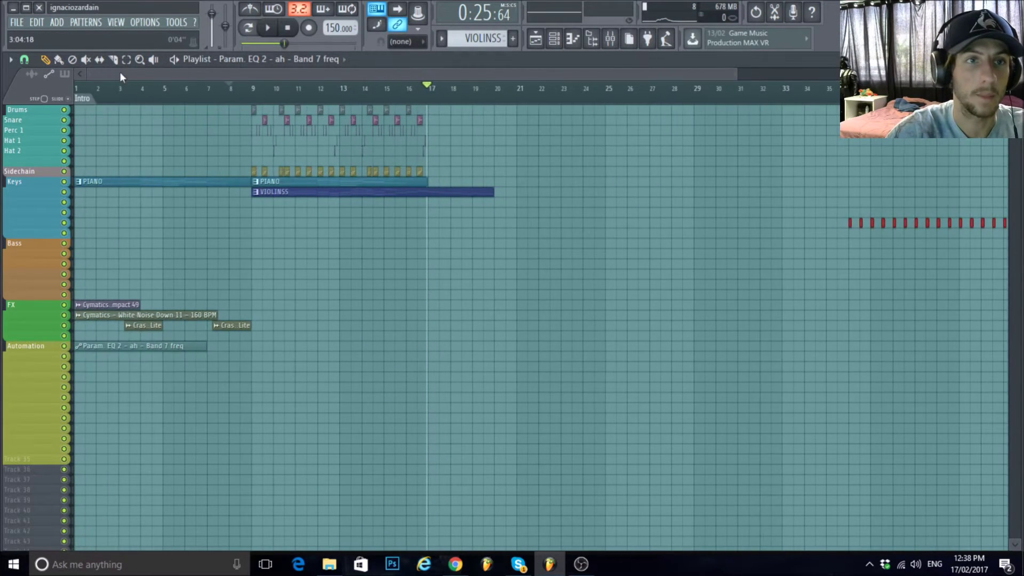
scroll(109, 228, "up", 3)
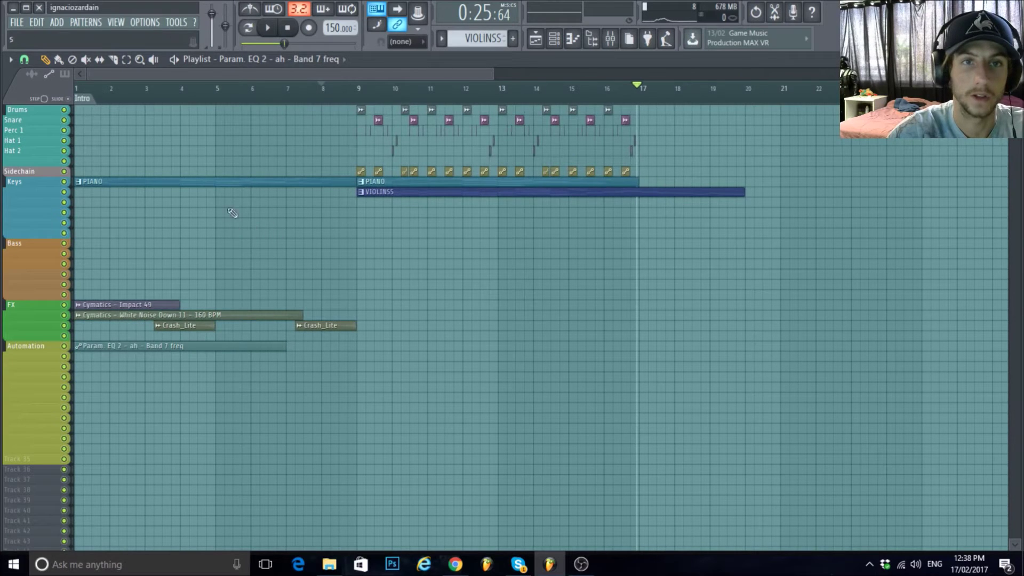
scroll(123, 94, "up", 3)
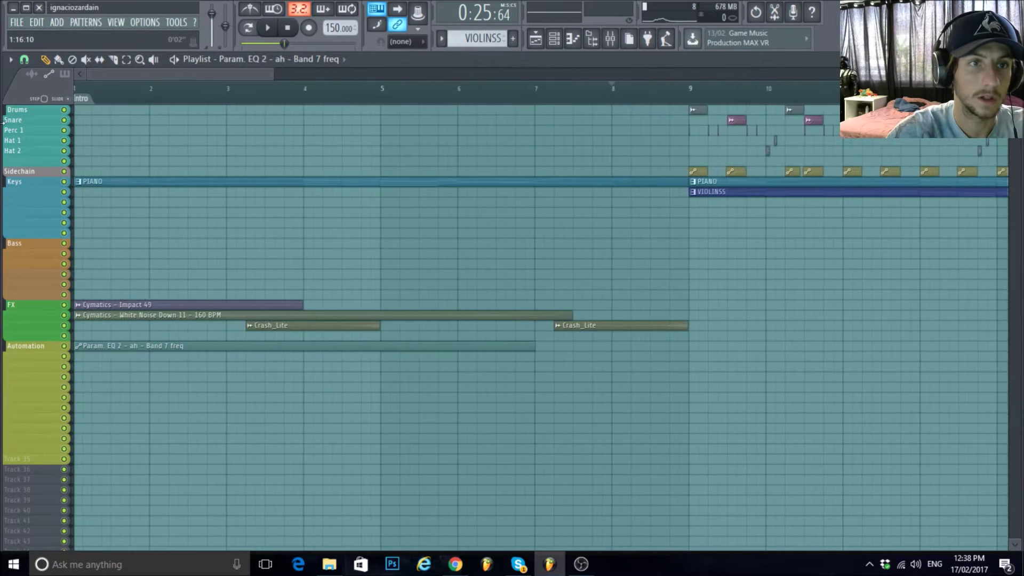
scroll(360, 254, "down", 2)
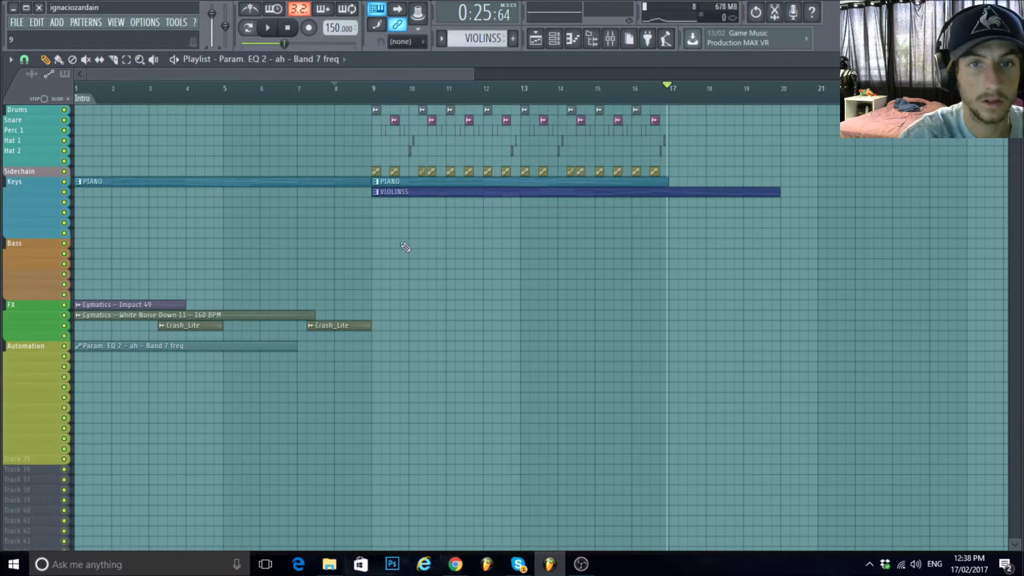
key("space")
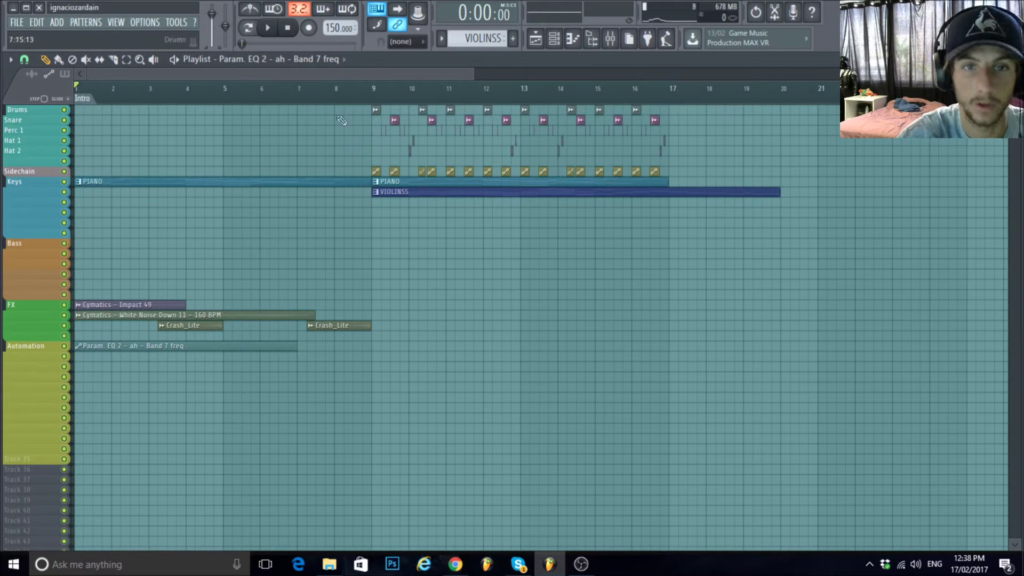
key("space")
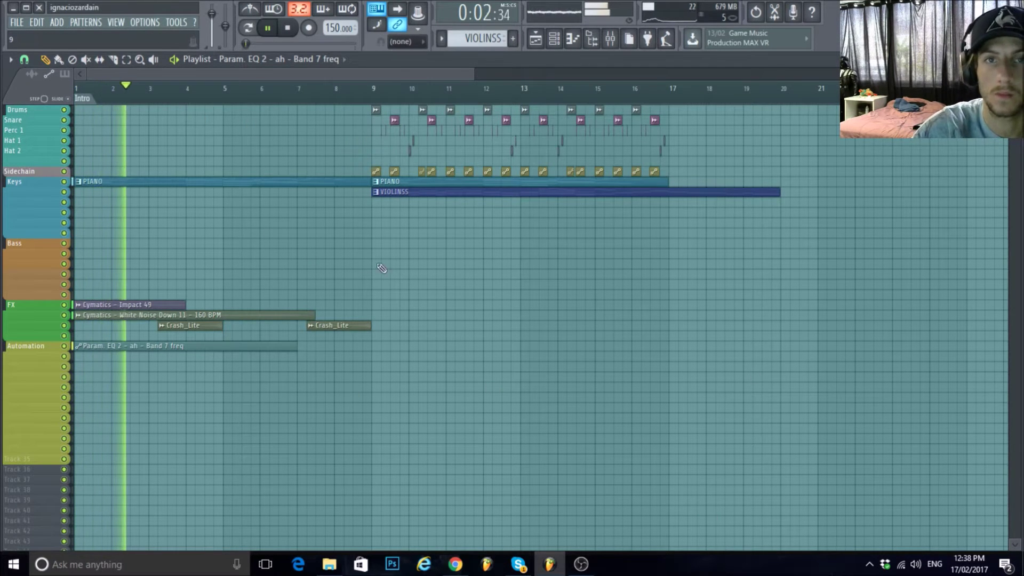
Filter the channel rack to the Bass group.
scroll(516, 345, "down", 2)
scroll(517, 345, "up", 3, "ctrl")
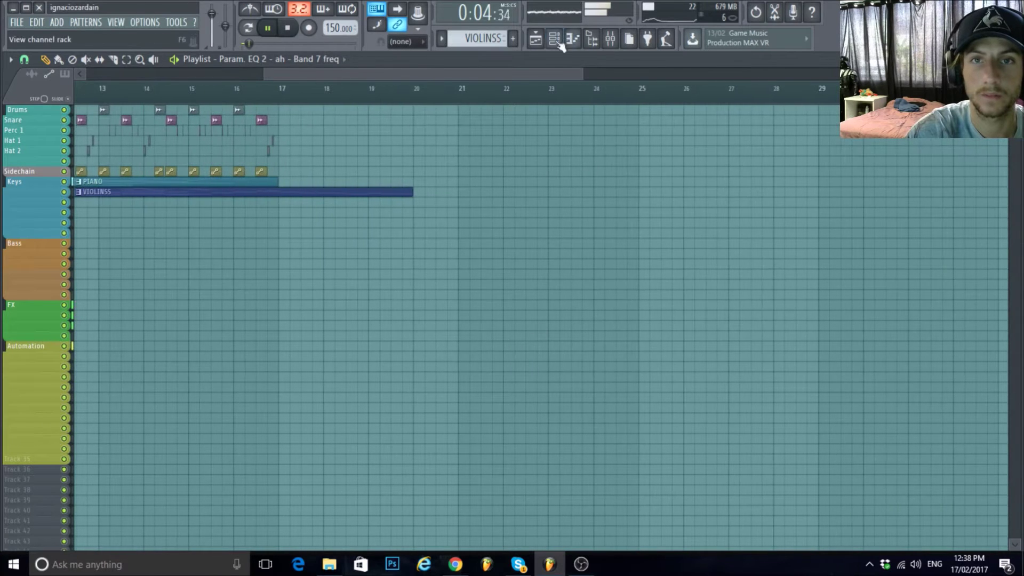
key("F6")
left_click(663, 162)
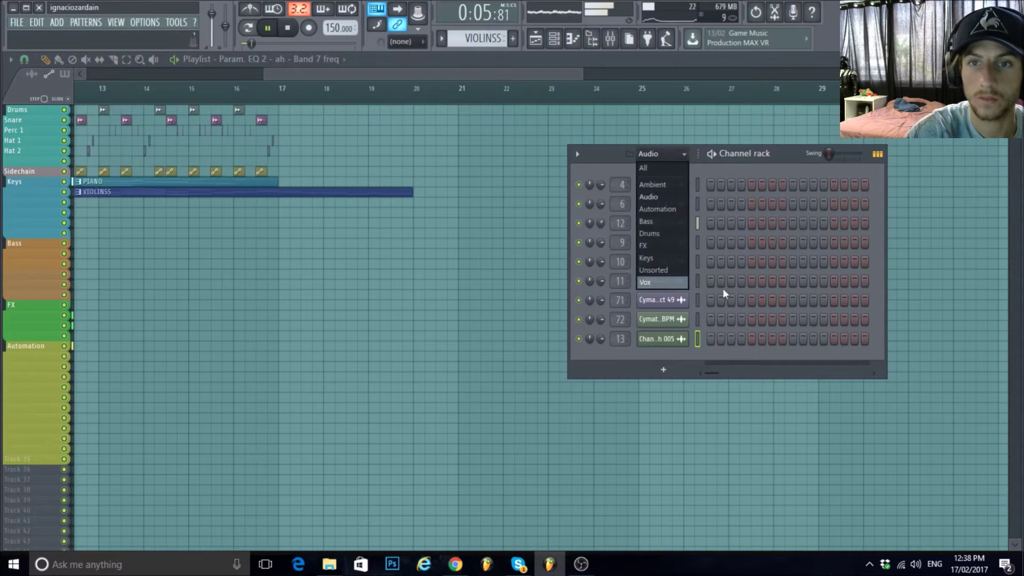
left_click(650, 218)
key("F6")
Add Serum [64bit] from the plugin database's VST generators to the Bass group of the channel rack.
left_click_drag(489, 76, 312, 75)
scroll(312, 75, "down", 1)
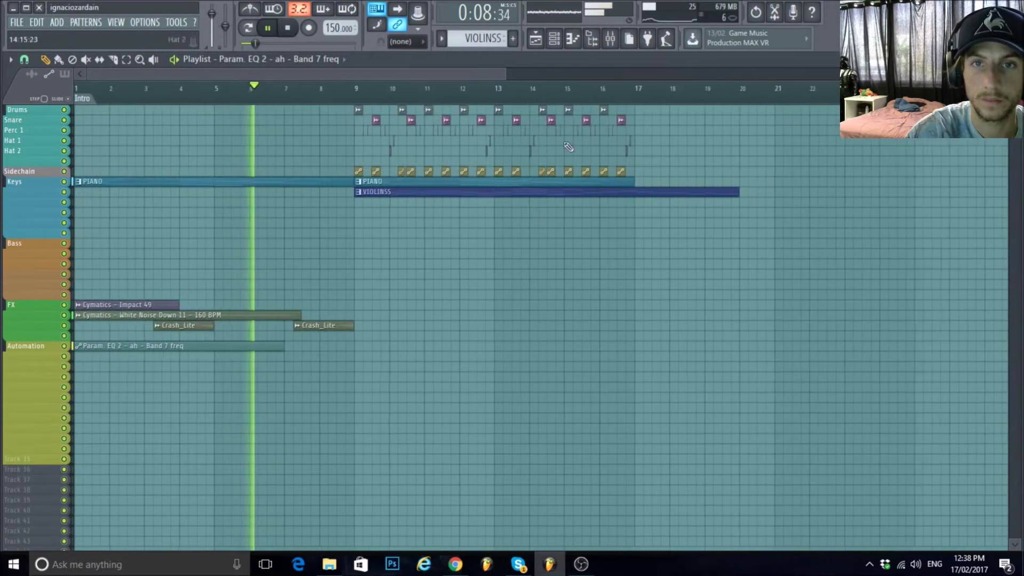
left_click(535, 39)
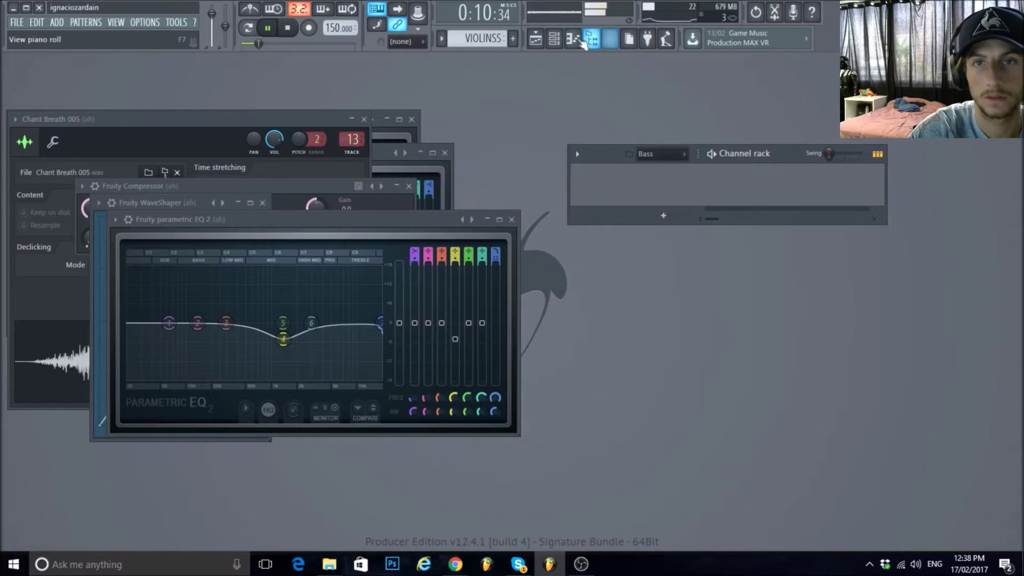
left_click(555, 40)
left_click(535, 41)
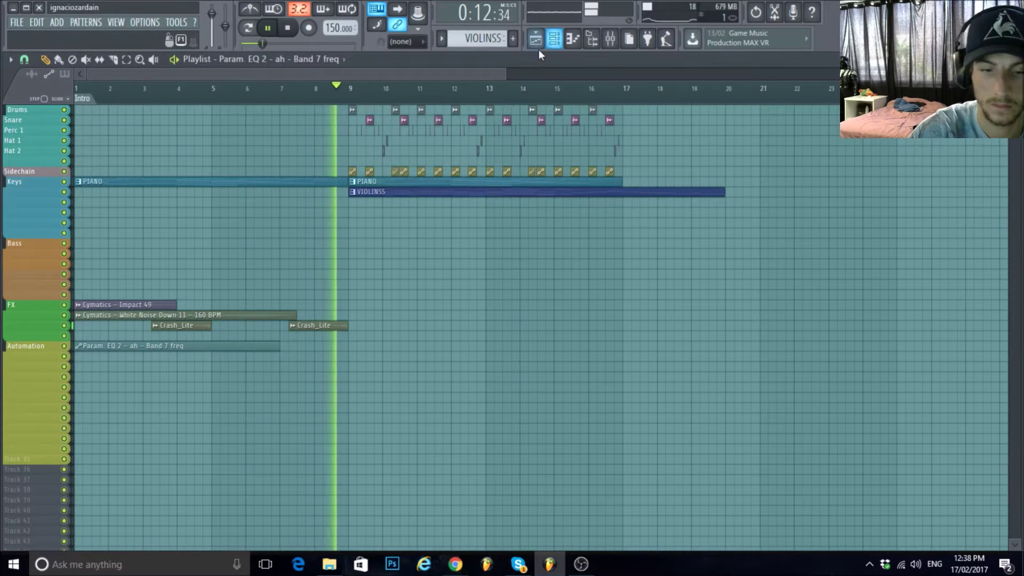
left_click(555, 40)
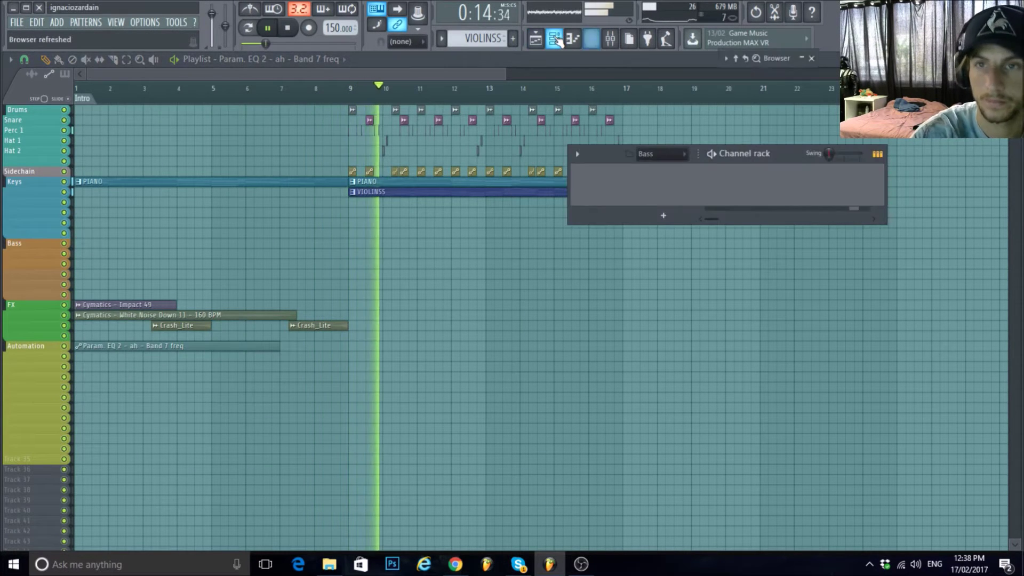
left_click(802, 58)
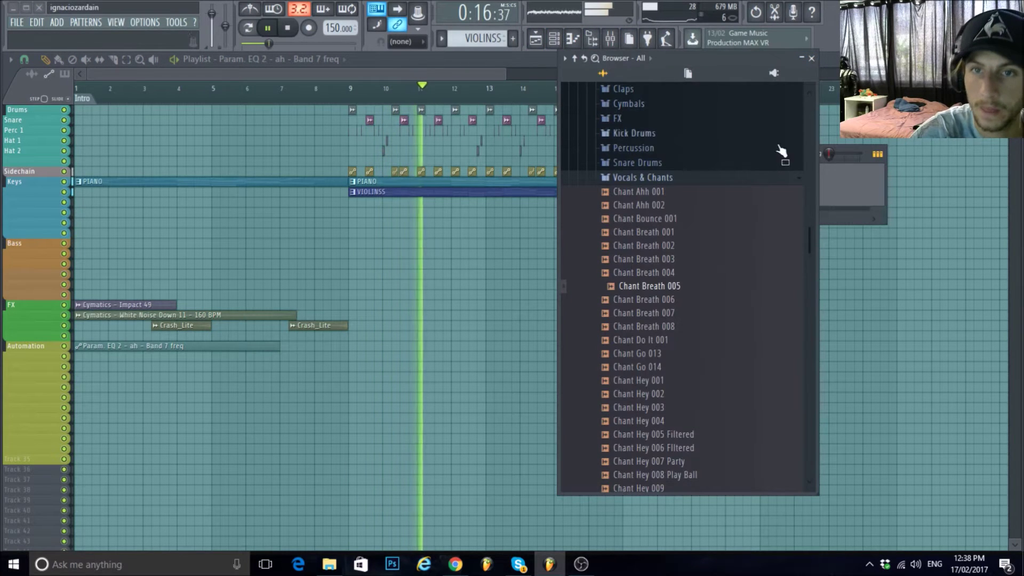
left_click(663, 177)
left_click(774, 73)
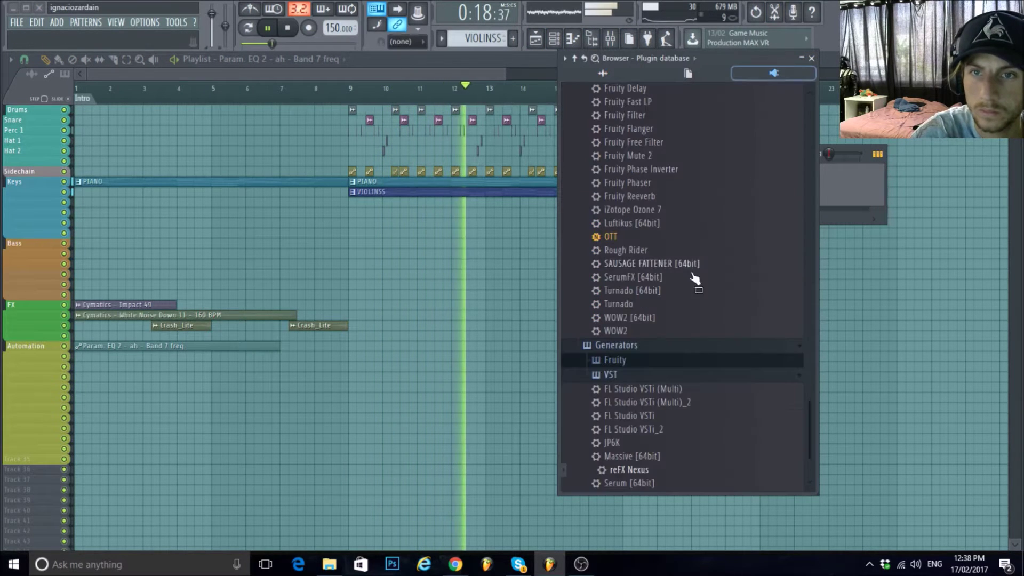
left_click_drag(702, 473, 793, 192)
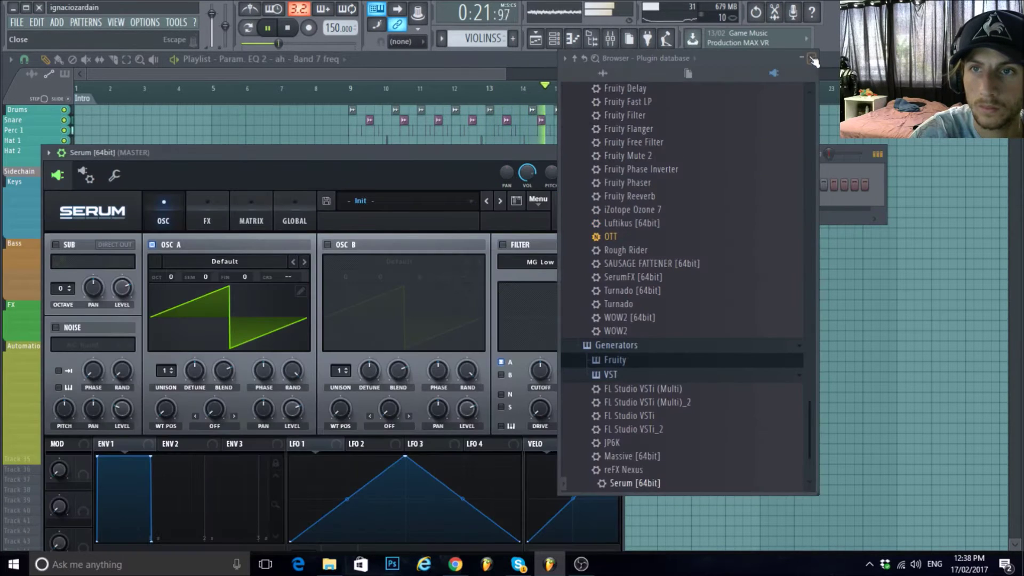
Close the Serum window and the channel rack, and stop playback.
left_click(536, 40)
left_click(555, 38)
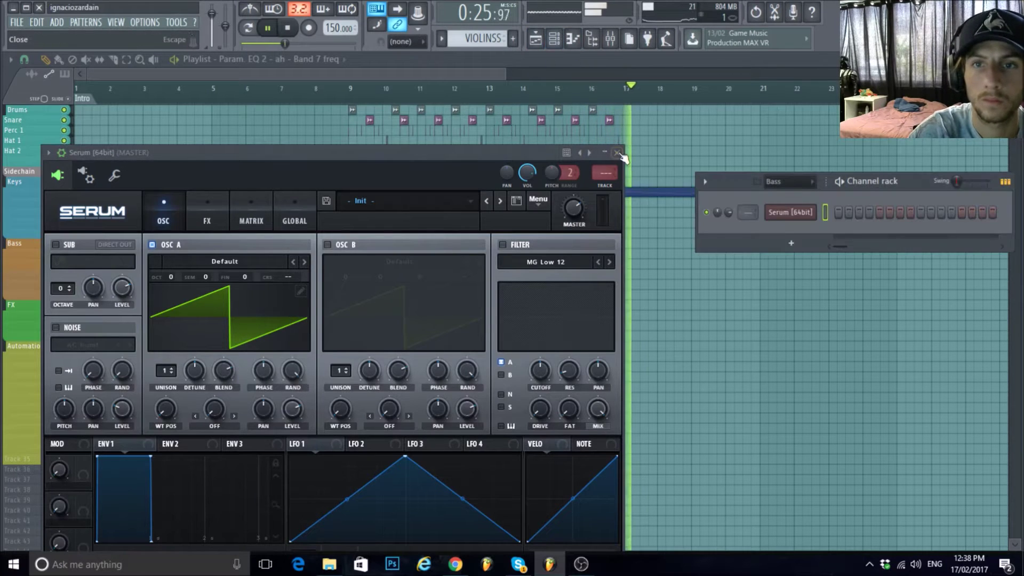
left_click(785, 212)
left_click(570, 43)
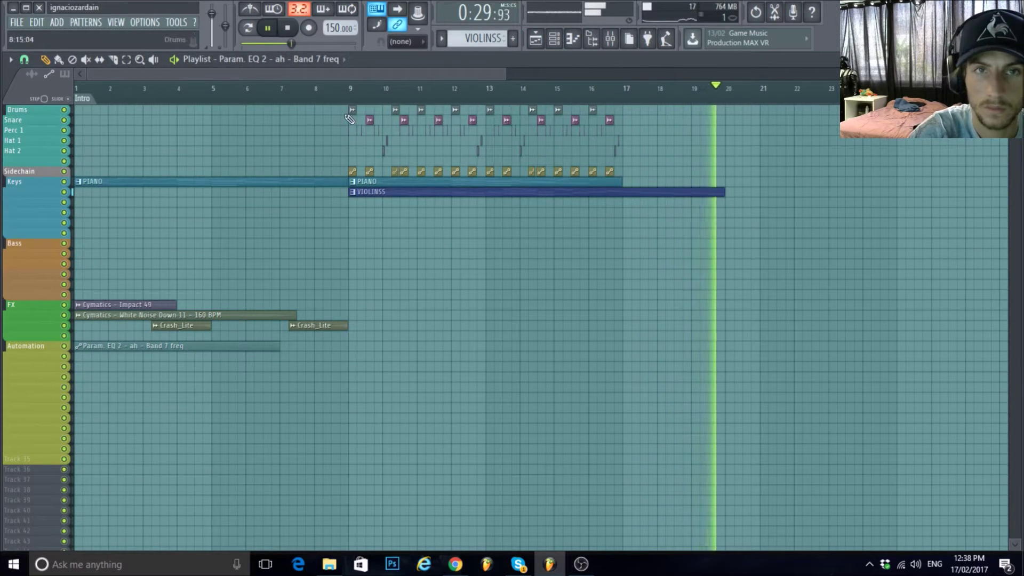
left_click(278, 32)
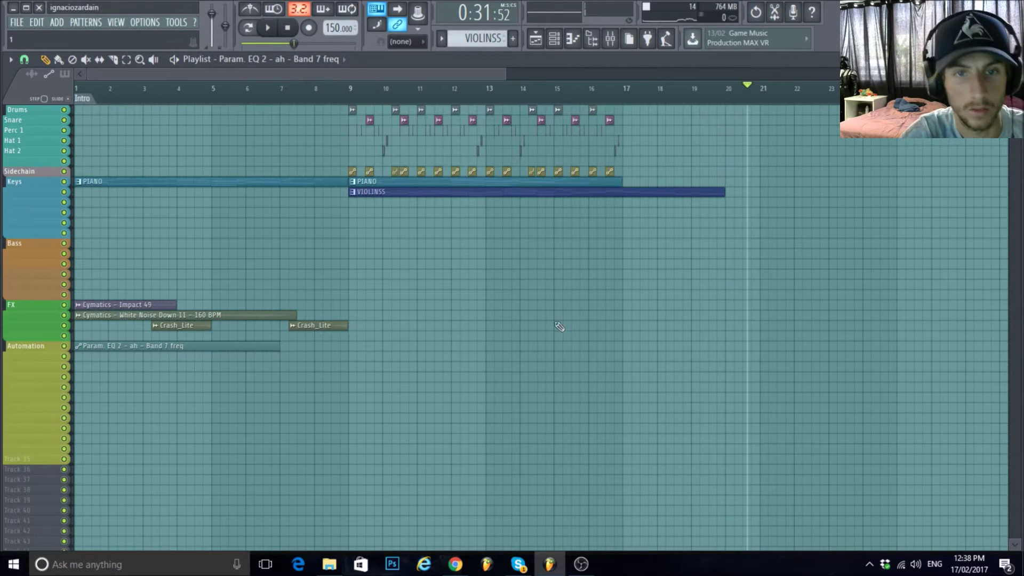
Look over the arrangement and place the playhead near the end of bar 16.
scroll(529, 328, "down", 2)
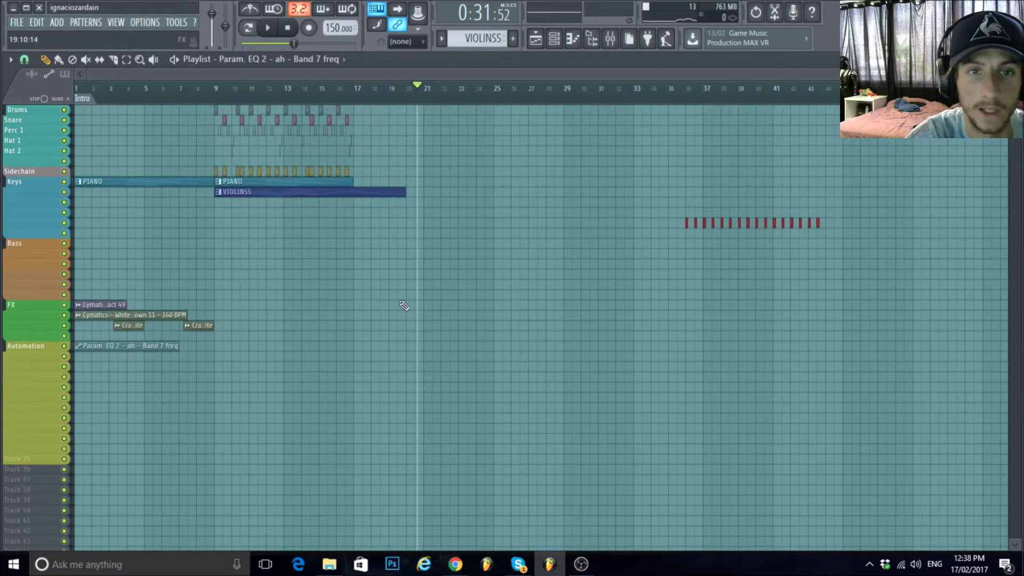
scroll(320, 314, "up", 3)
scroll(344, 302, "down", 2)
scroll(240, 141, "up", 3)
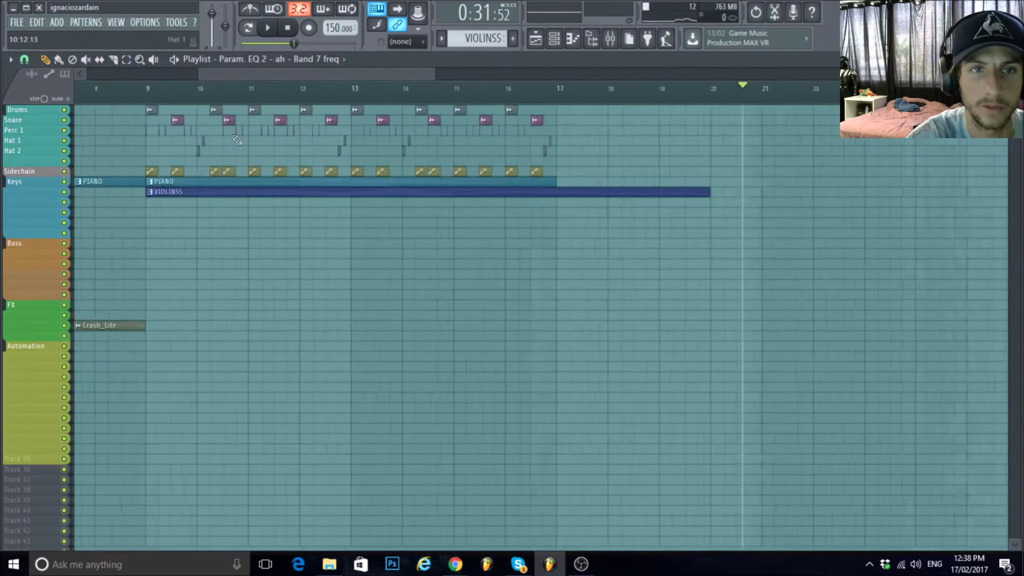
left_click_drag(266, 74, 293, 96)
scroll(410, 368, "down", 3)
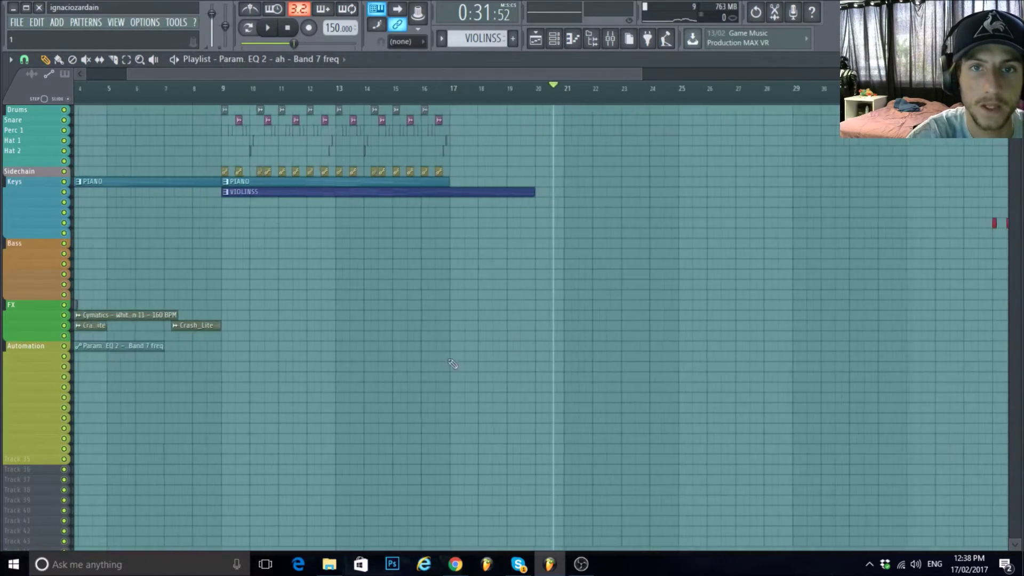
scroll(418, 373, "up", 3)
left_click(320, 88)
scroll(326, 88, "down", 2)
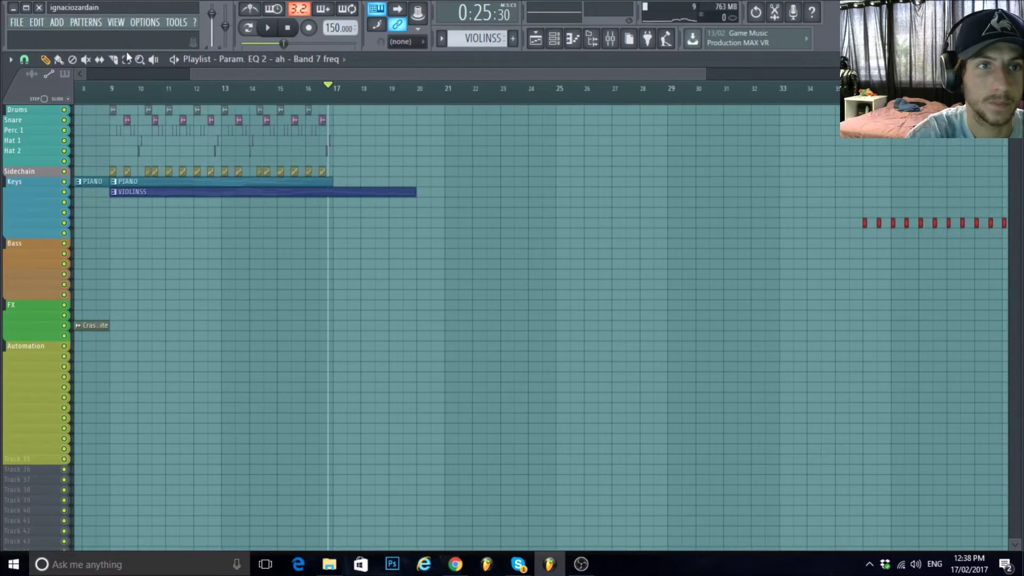
Select the drum, percussion, hat and sidechain clips in bars 9 to 16 and duplicate them from bar 17.
left_click_drag(203, 76, 171, 242)
scroll(171, 242, "up", 3)
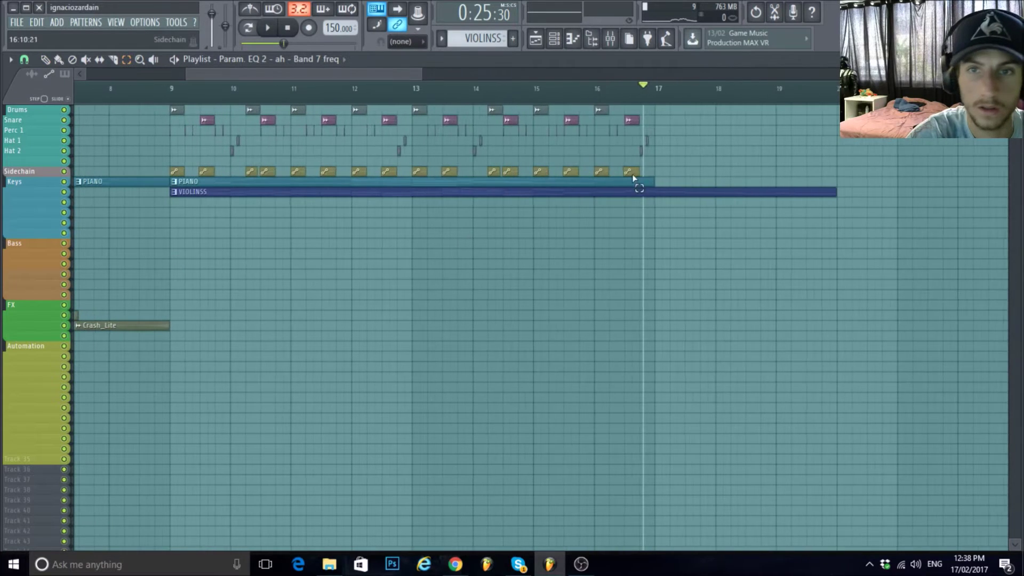
left_click_drag(664, 170, 170, 4)
scroll(110, 259, "down", 4)
key("ctrl+b")
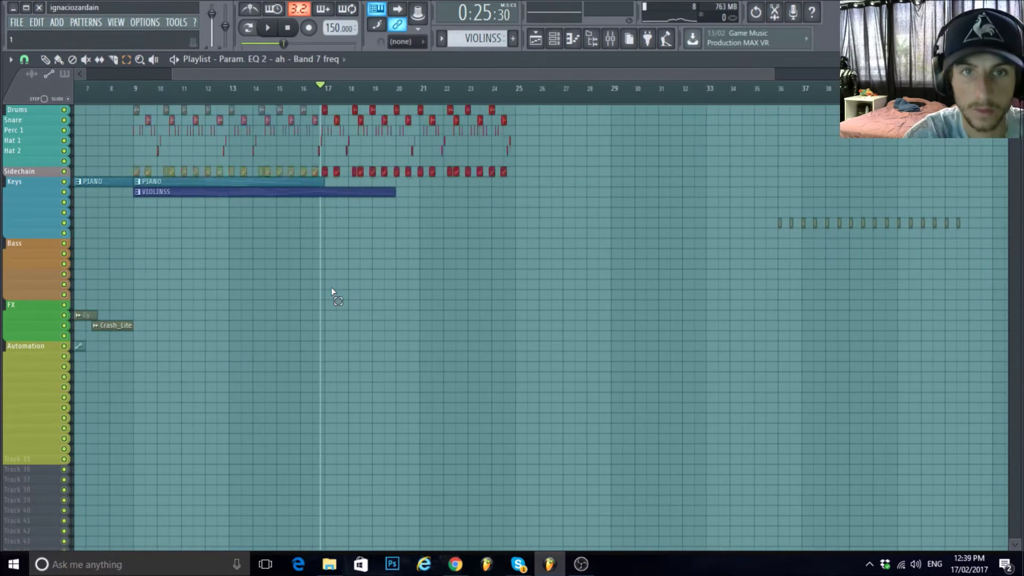
Move the duplicated drum and sidechain clips so they start at bar 23.
left_click(47, 60)
scroll(443, 329, "up", 4)
left_click_drag(325, 118, 780, 47)
scroll(532, 313, "up", 6)
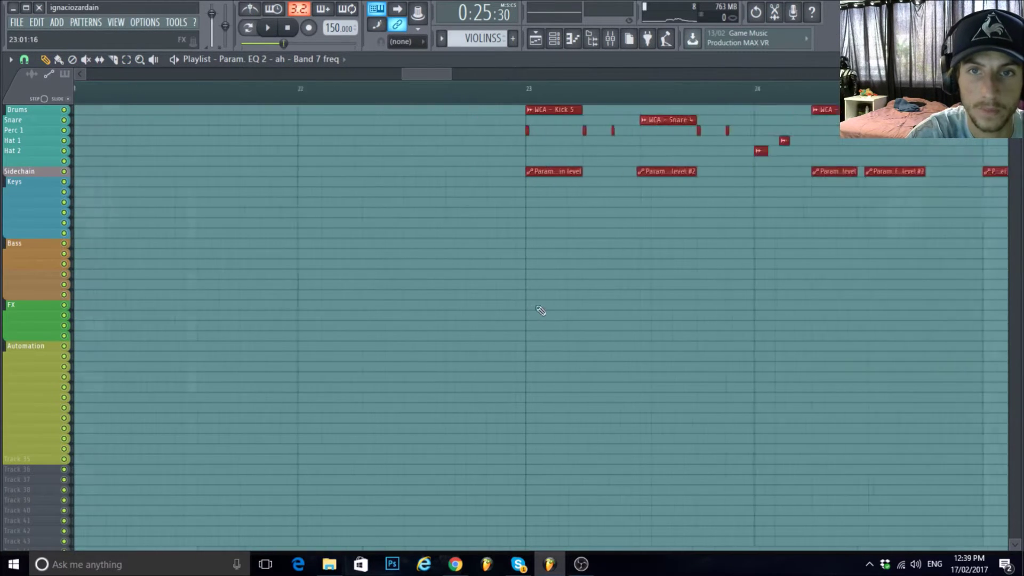
Play the duplicated drum section from the moved clips.
scroll(239, 289, "down", 3)
left_click(274, 101)
key("space")
Stop playback, open the Serum channel from the channel rack and route it to mixer track 42.
left_click(554, 38)
left_click_drag(929, 196, 833, 194)
key("space")
left_click(714, 216)
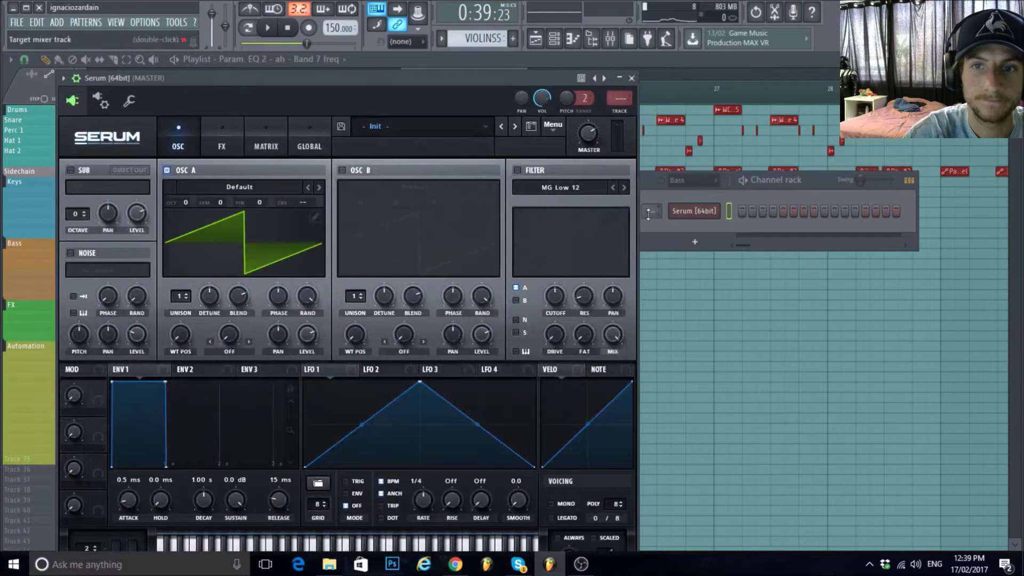
double_click(649, 213)
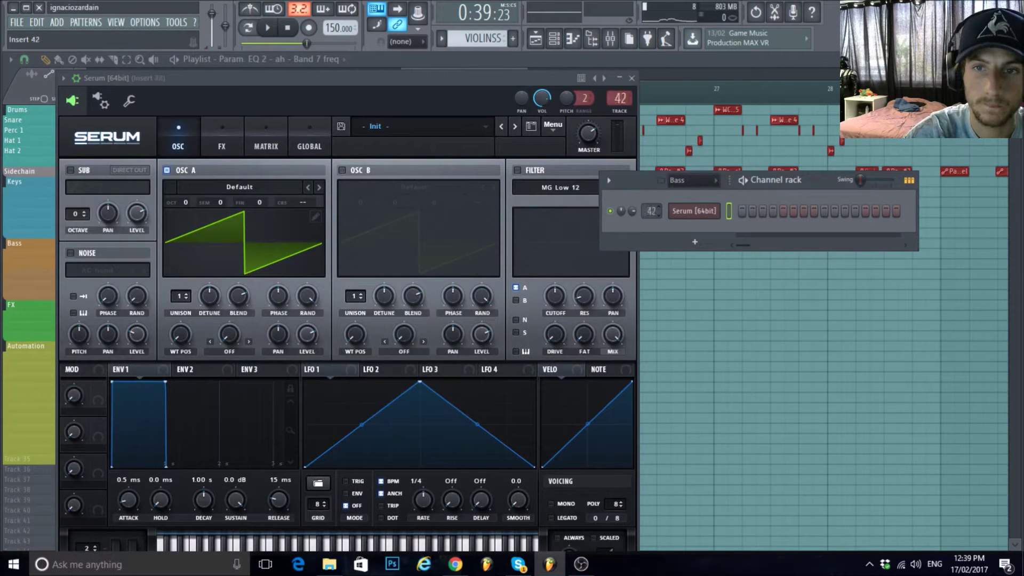
Name mixer track 41 First and give it a bright green colour.
left_click(606, 47)
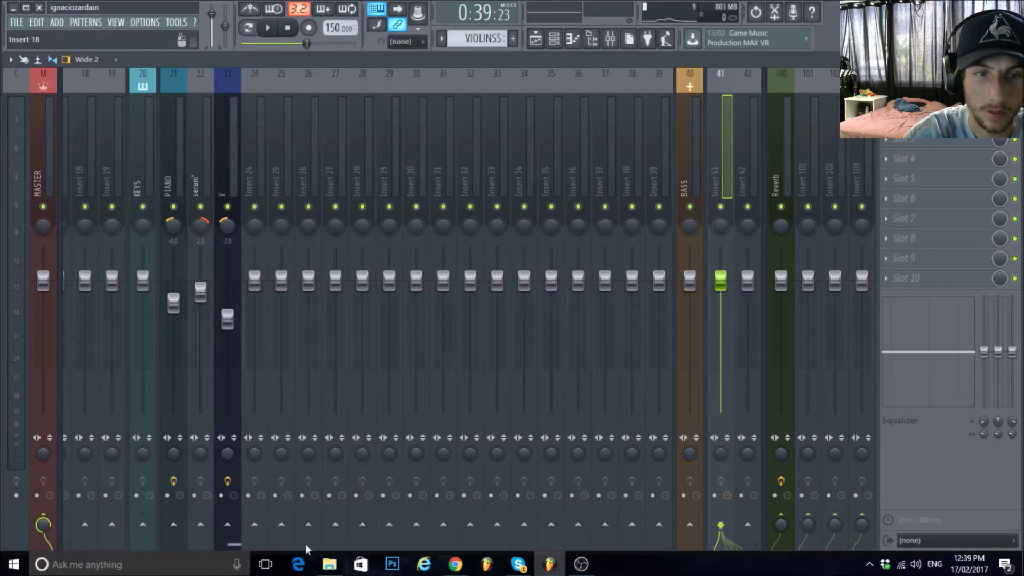
left_click_drag(230, 545, 363, 542)
right_click(331, 72)
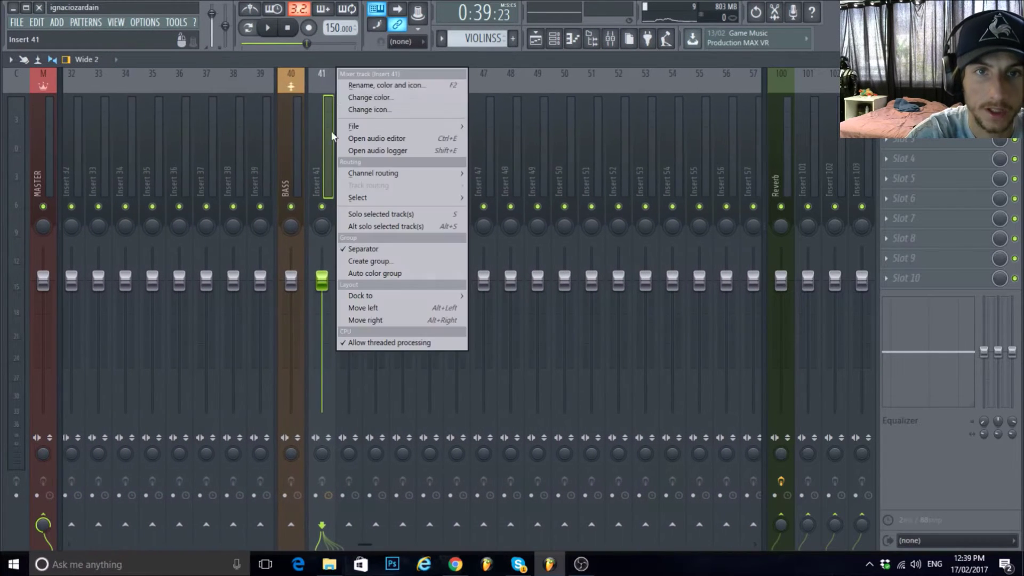
left_click(373, 87)
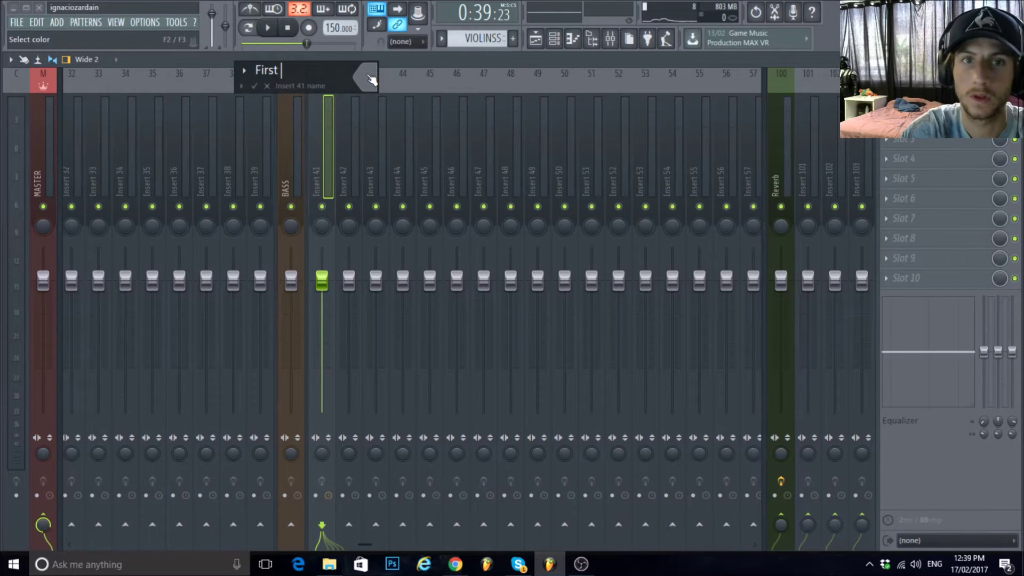
left_click(368, 76)
left_click(378, 78)
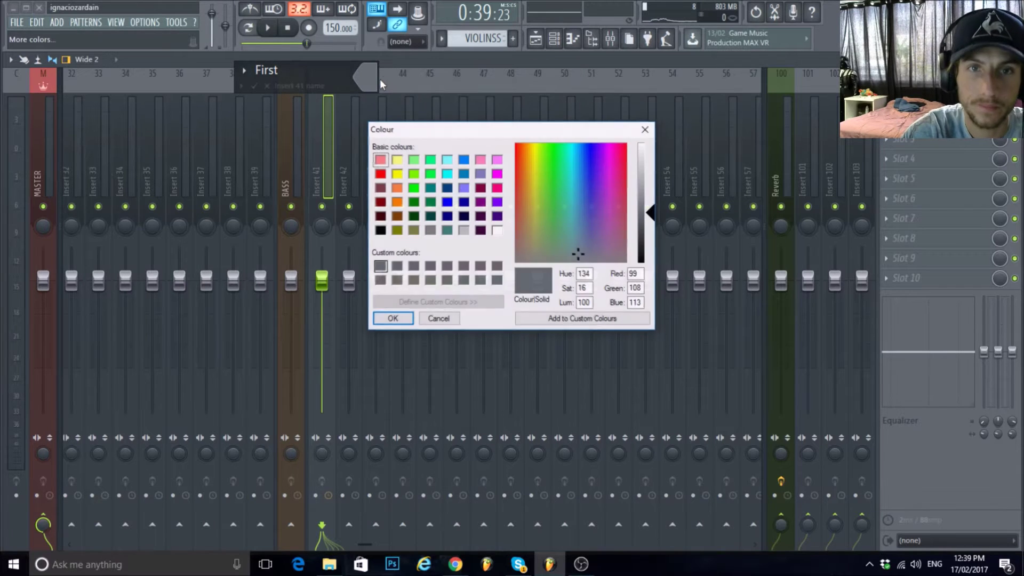
left_click(430, 159)
left_click(393, 319)
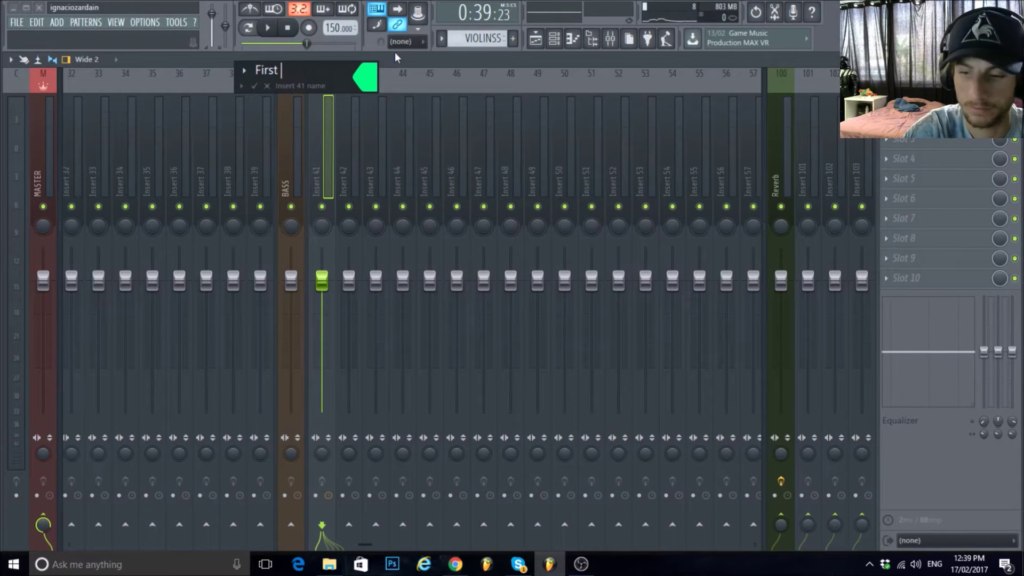
key("Return")
Route mixer track First into the BASS track instead of the master and lower both tracks' faders slightly.
left_click(293, 527)
left_click(43, 525)
left_click_drag(291, 285, 322, 295)
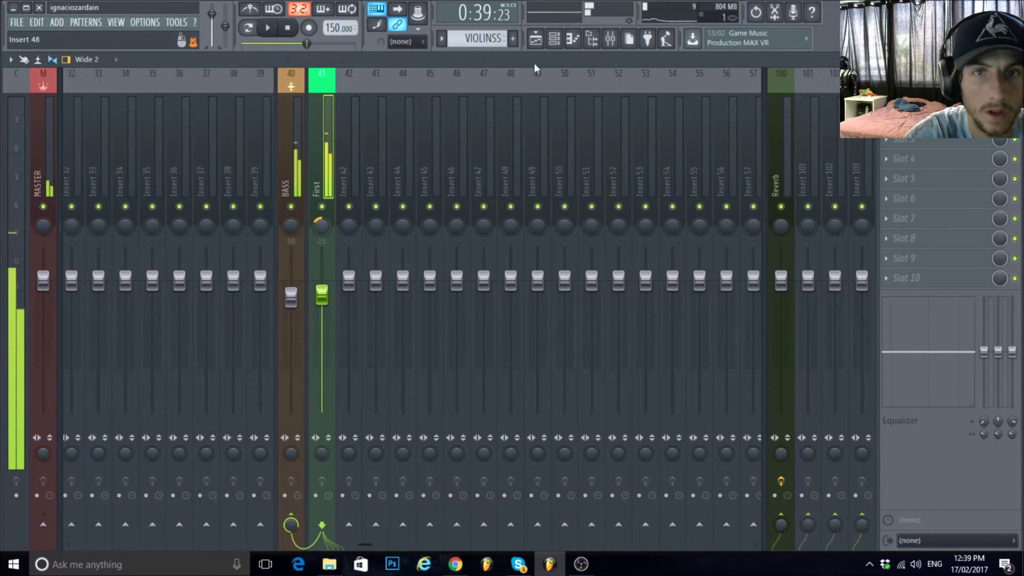
Route the Serum channel to mixer track 41 and rename it First with a matching green colour.
left_click(555, 38)
right_click(694, 213)
left_click(742, 239)
right_click(711, 211)
left_click(761, 228)
type("First")
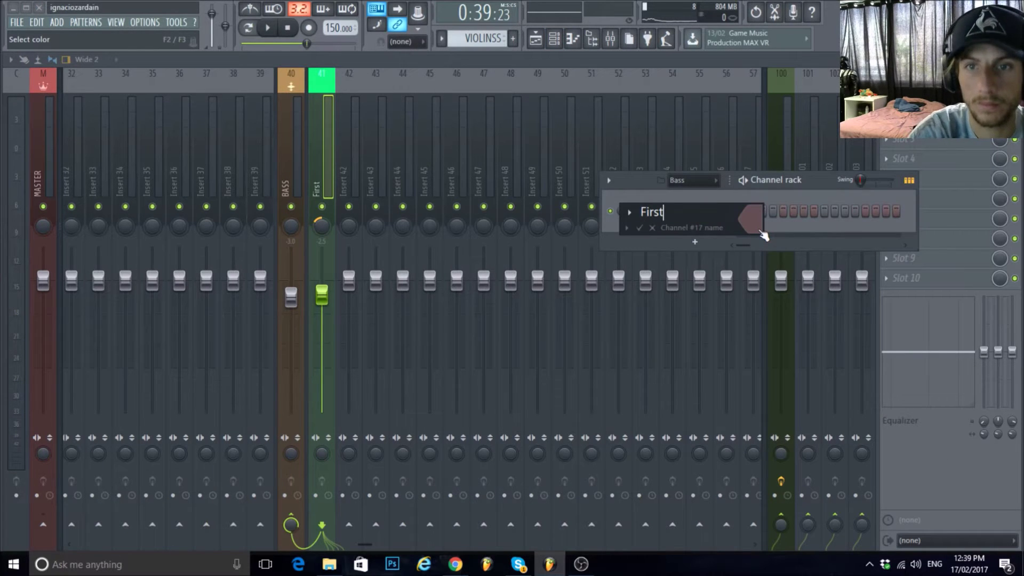
left_click(757, 229)
left_click(769, 270)
key("Return")
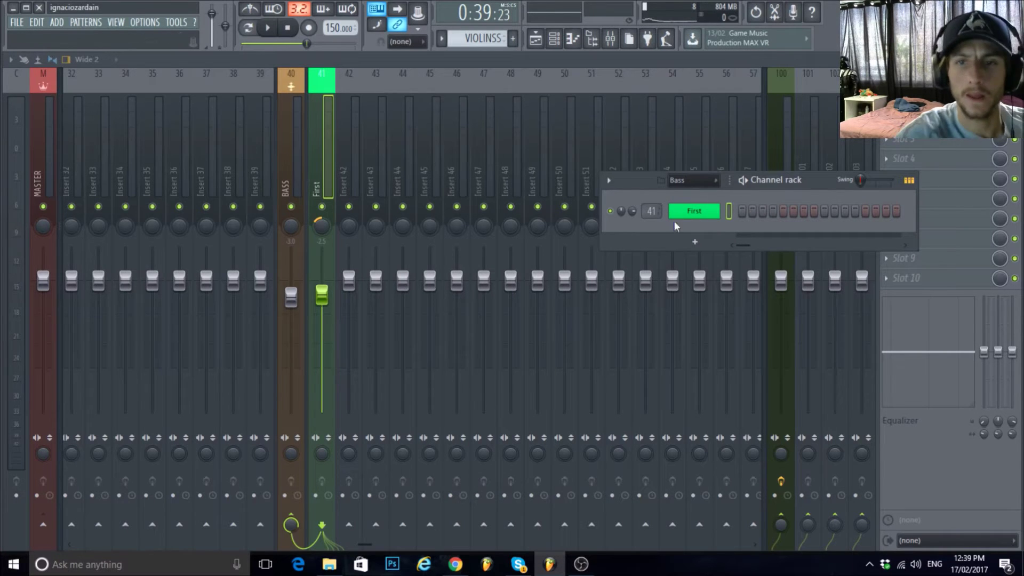
left_click(581, 564)
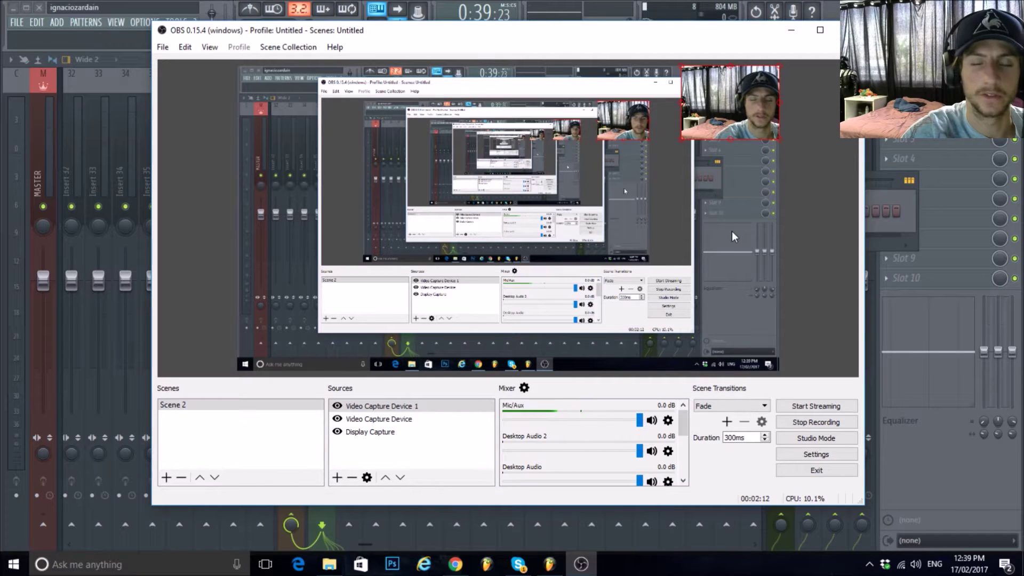
left_click(792, 33)
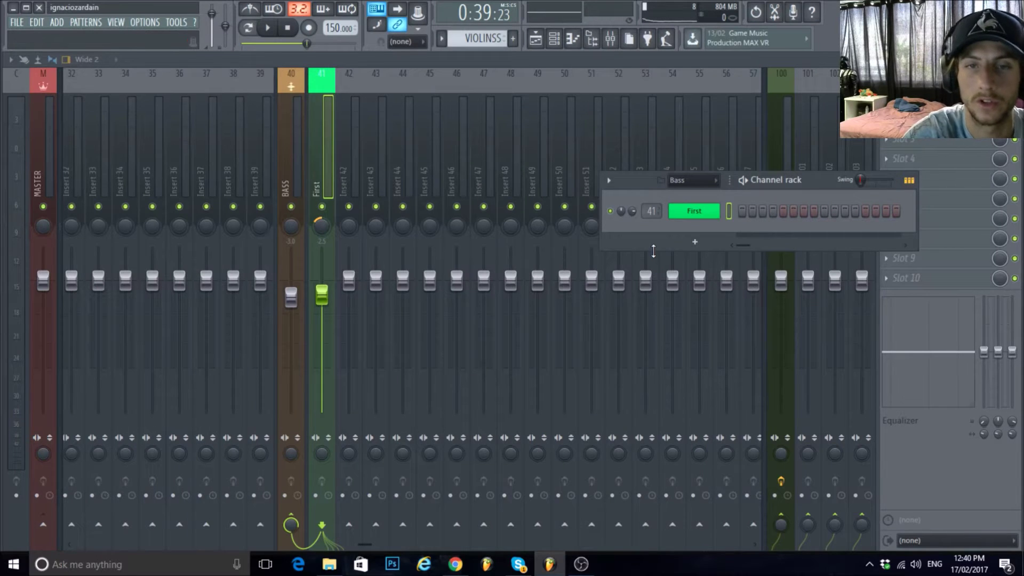
Open Serum from the First channel and browse the user wavetable folders for oscillator A.
left_click(699, 214)
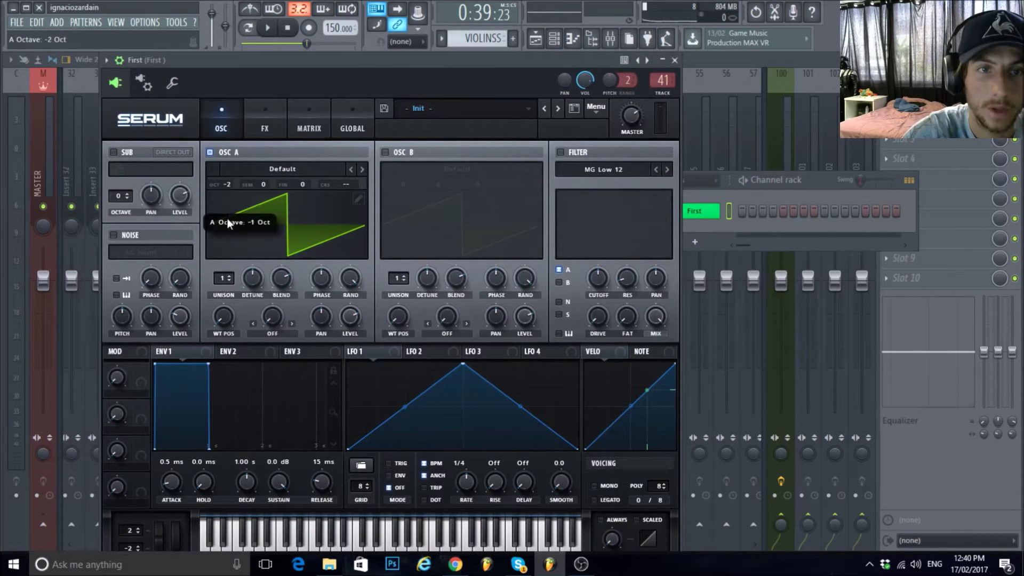
left_click(312, 163)
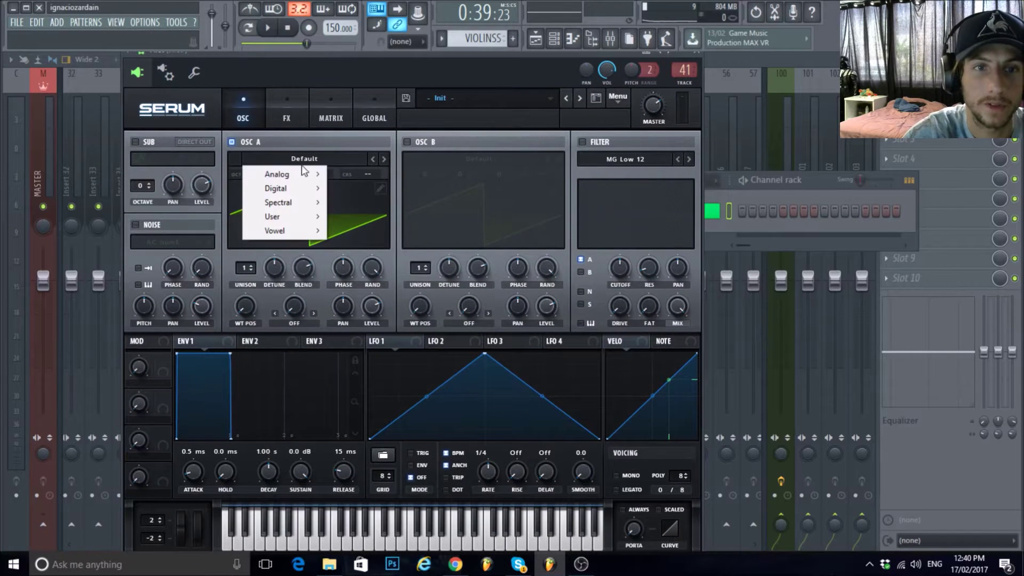
mouse_move(283, 216)
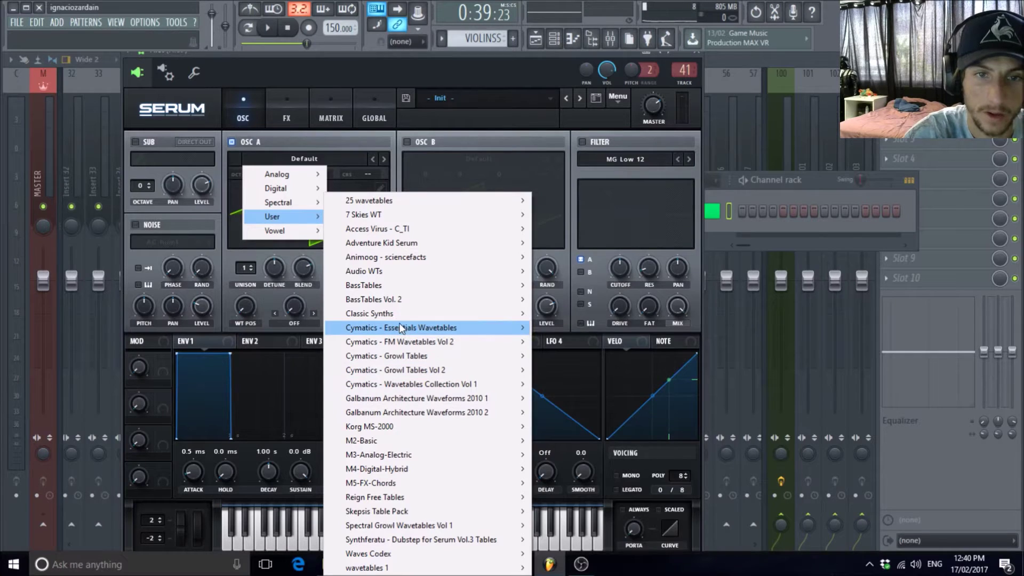
mouse_move(400, 328)
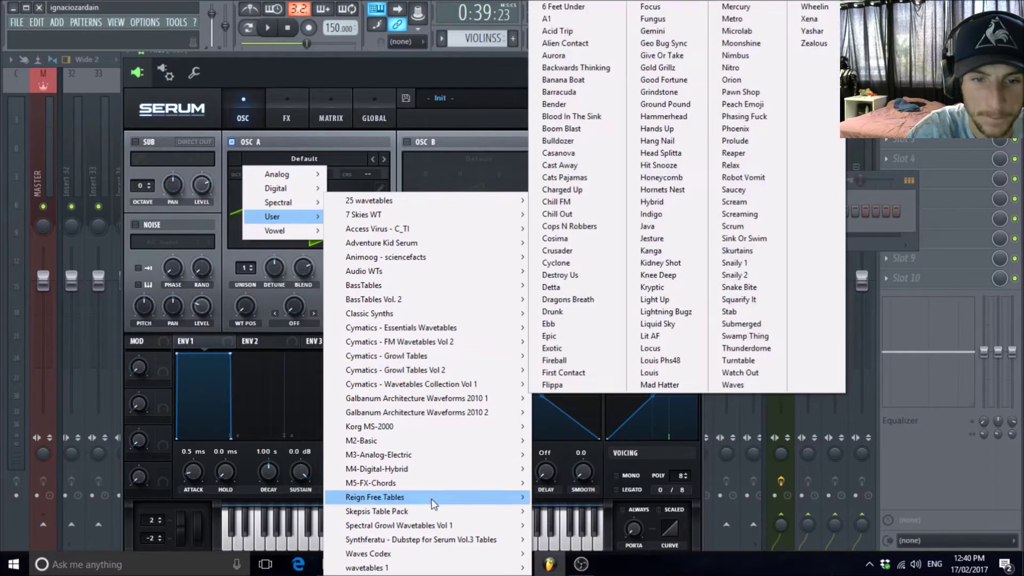
mouse_move(404, 302)
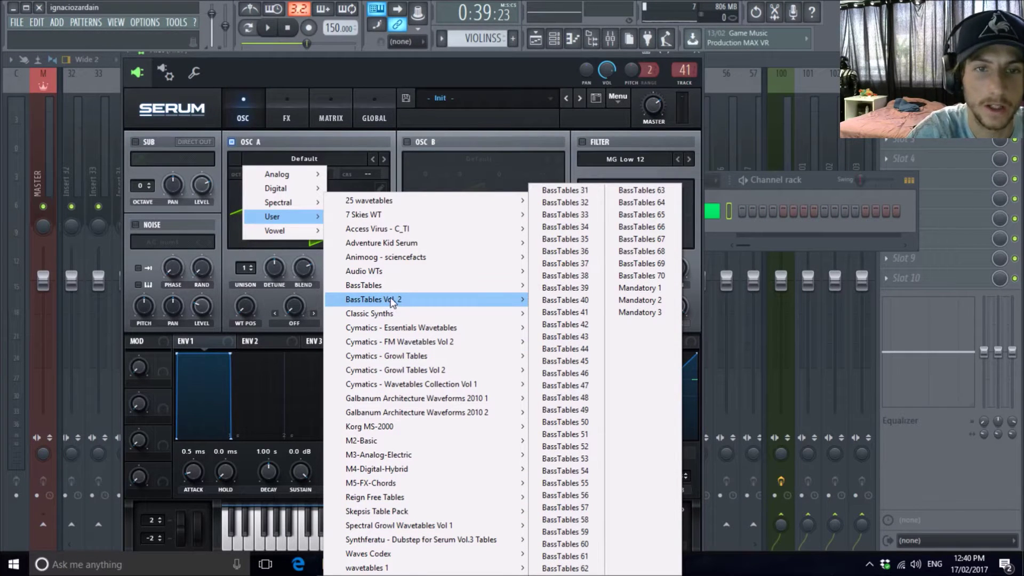
mouse_move(387, 277)
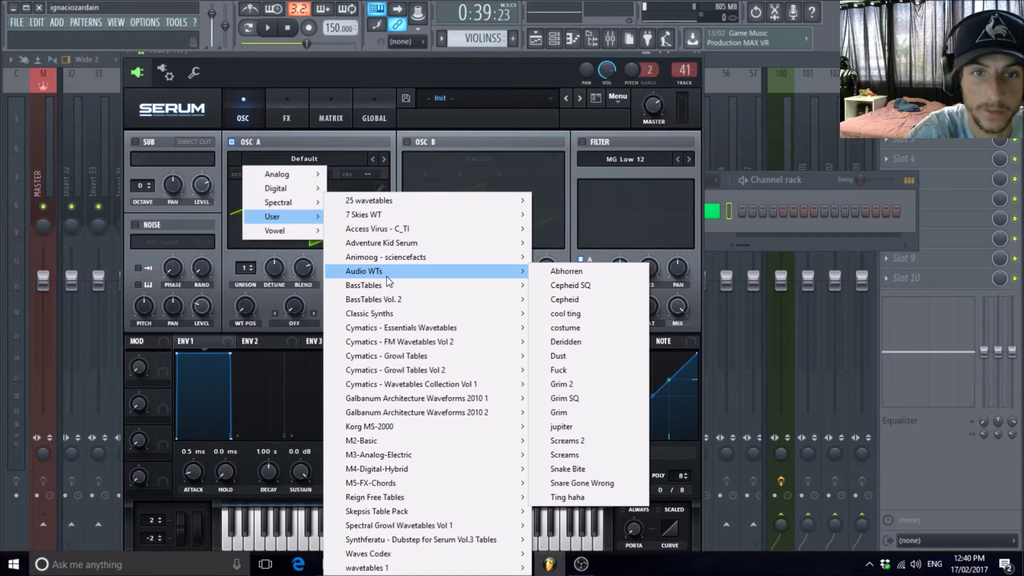
left_click(336, 57)
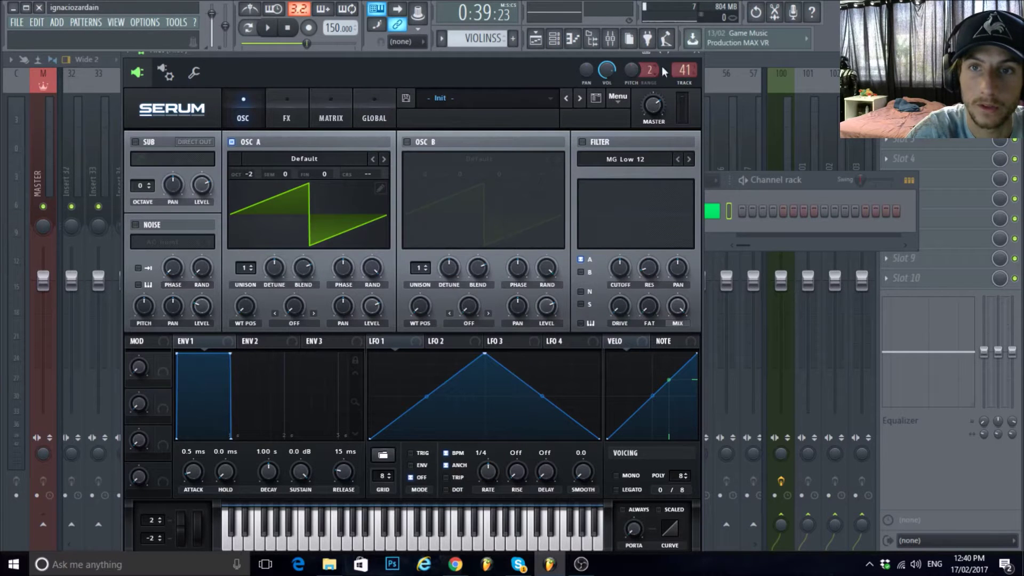
left_click_drag(566, 64, 591, 43)
left_click(356, 155)
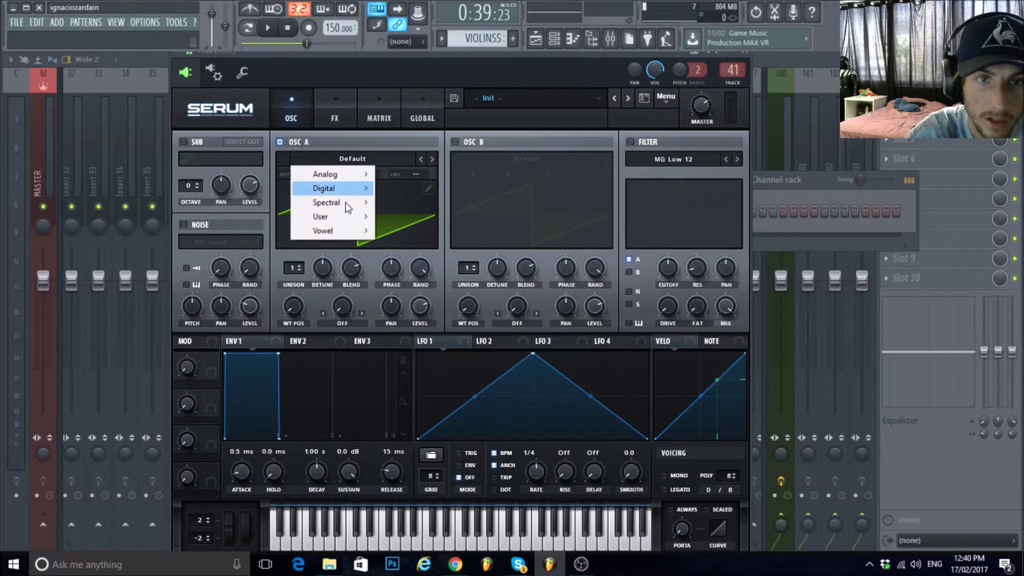
left_click(533, 84)
left_click_drag(532, 84, 519, 85)
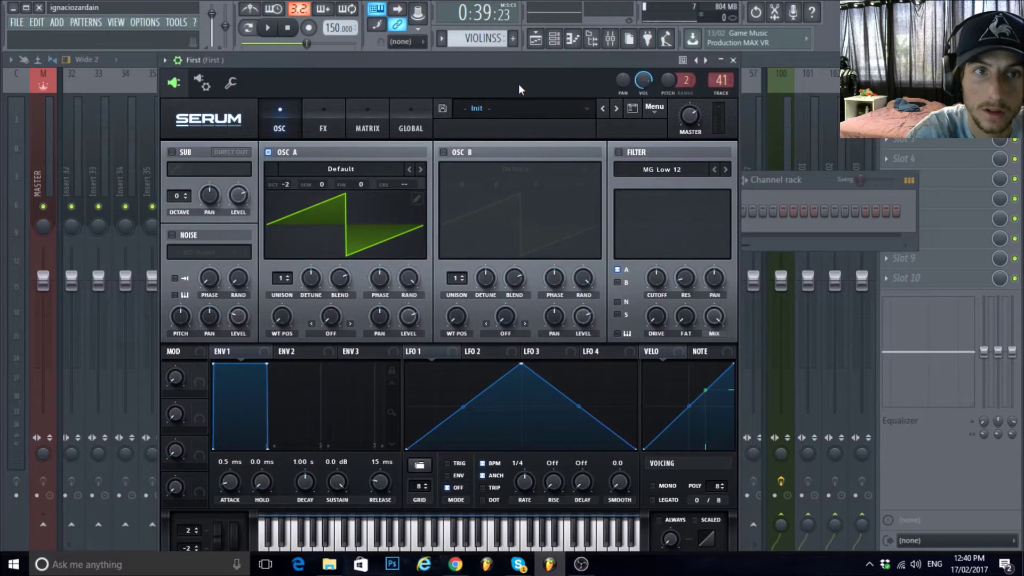
left_click(163, 60)
mouse_move(181, 98)
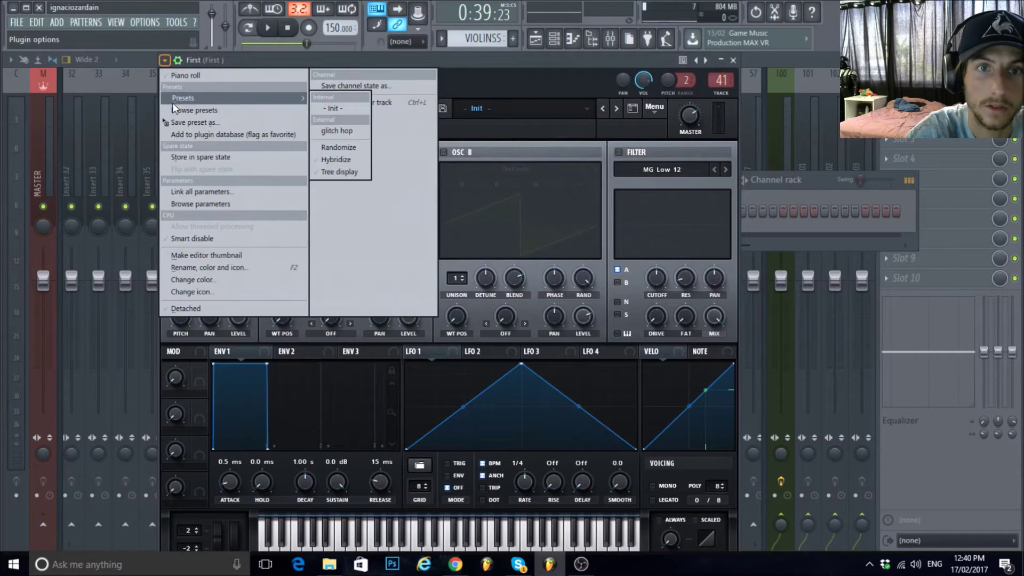
left_click(347, 136)
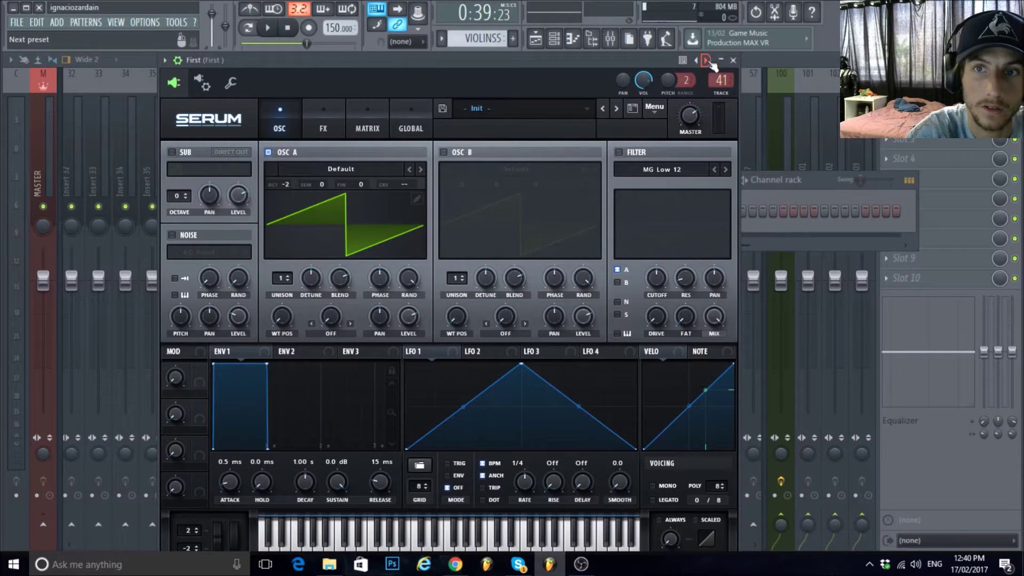
left_click(363, 169)
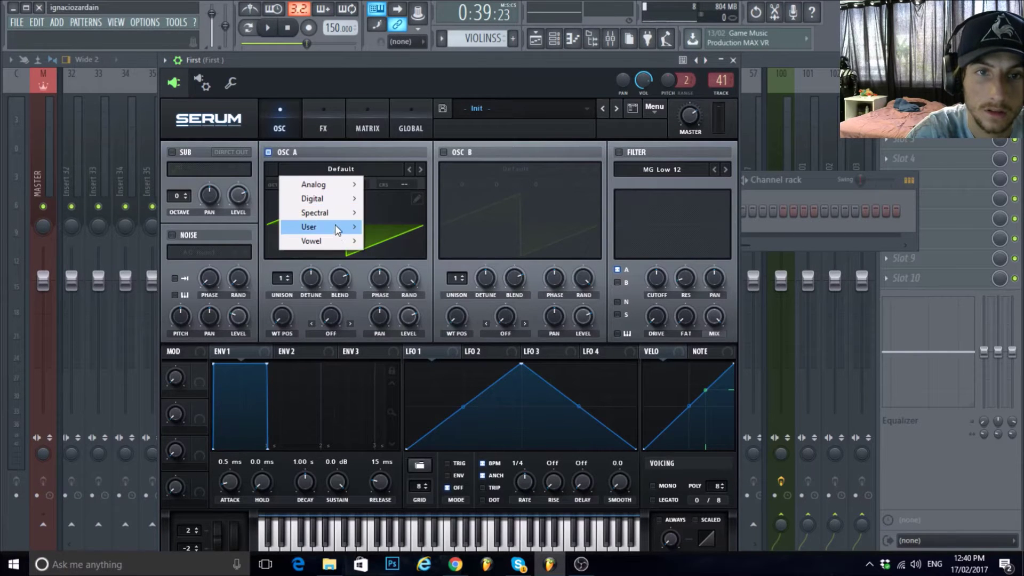
mouse_move(337, 229)
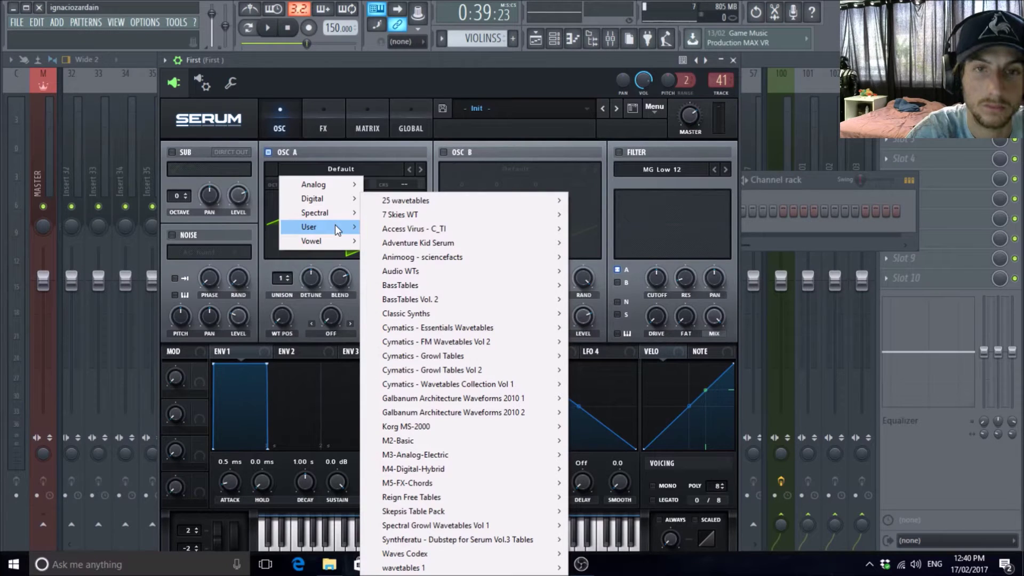
left_click(374, 81)
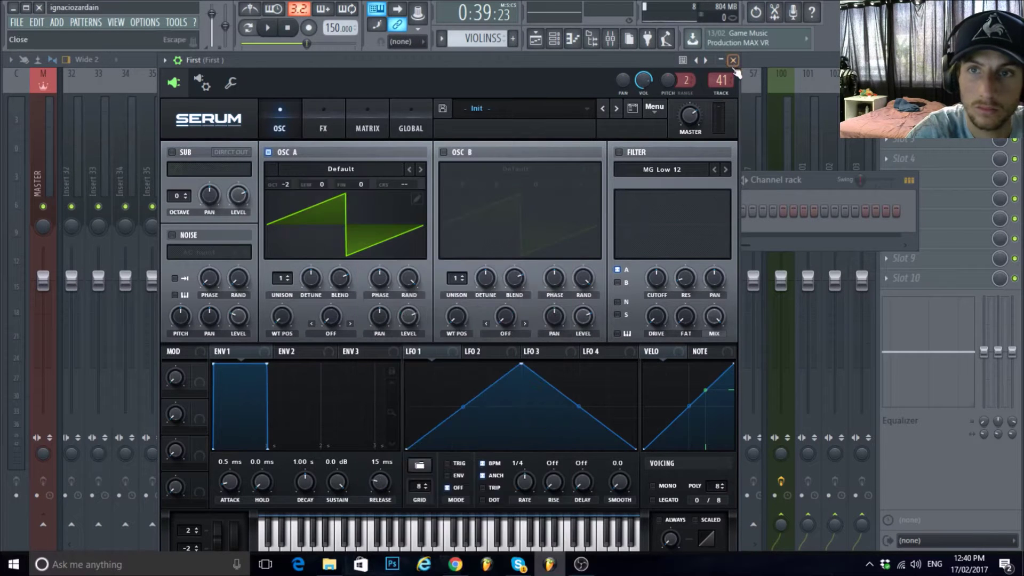
left_click(721, 60)
left_click(723, 60)
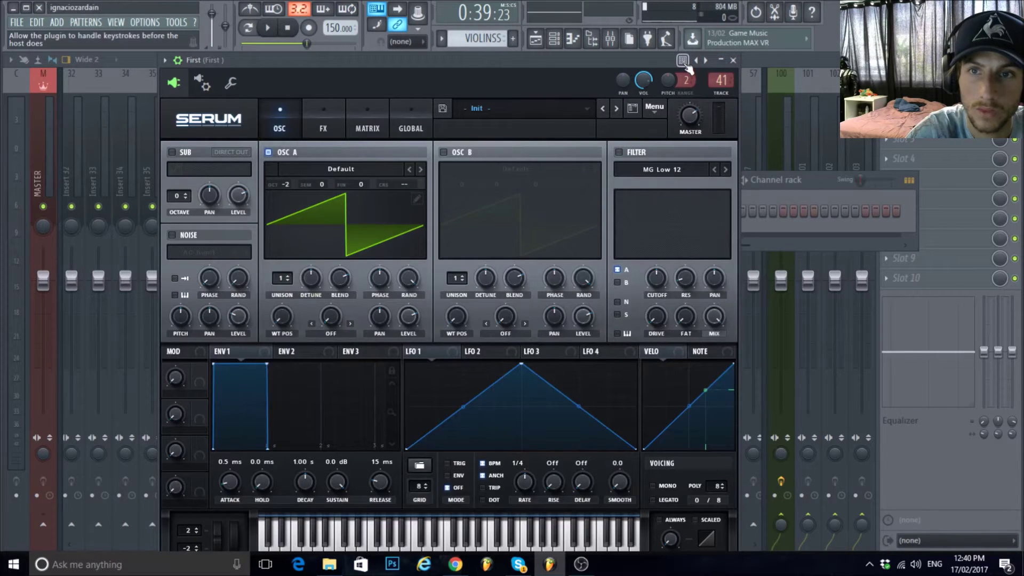
Load the preset PL Sanity.fxp from the Skepsis Preset Pack folder into Serum.
left_click(656, 108)
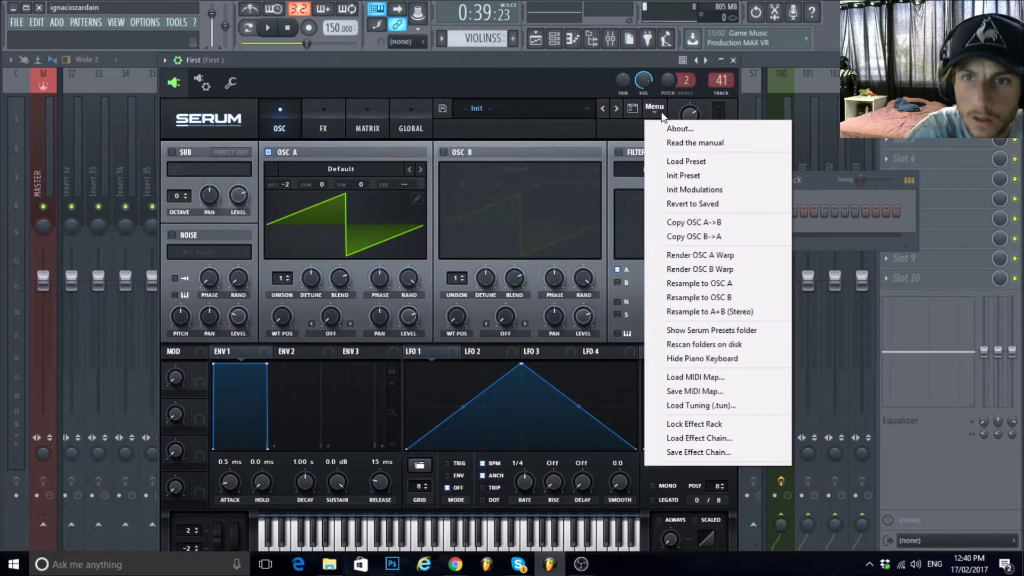
left_click(686, 162)
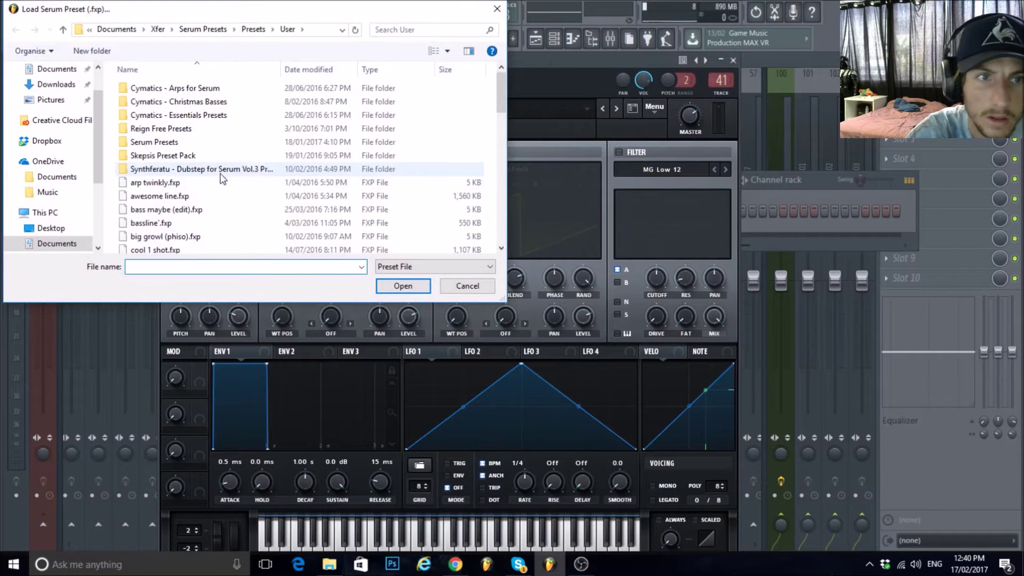
double_click(153, 129)
scroll(167, 140, "down", 3)
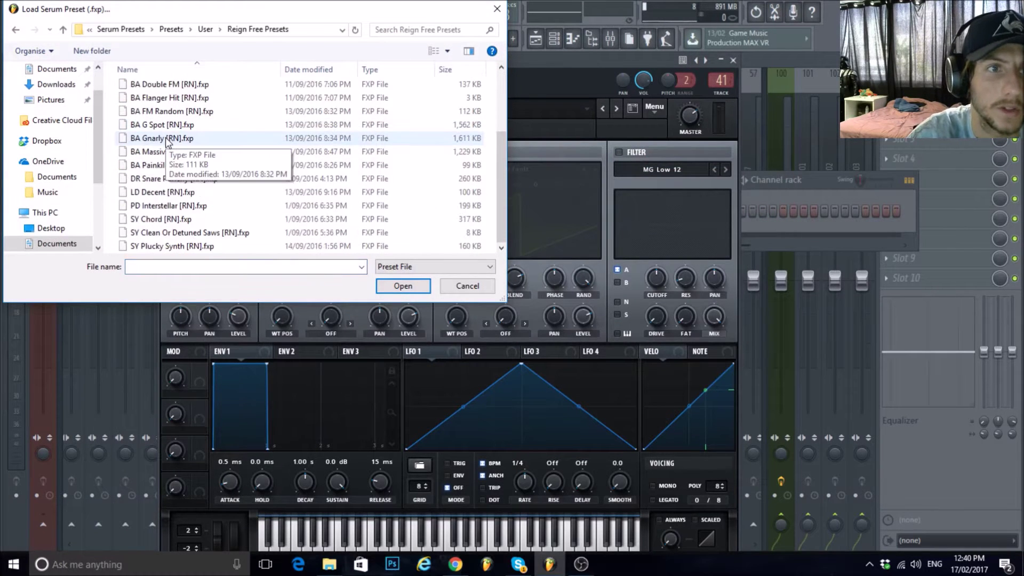
left_click(15, 30)
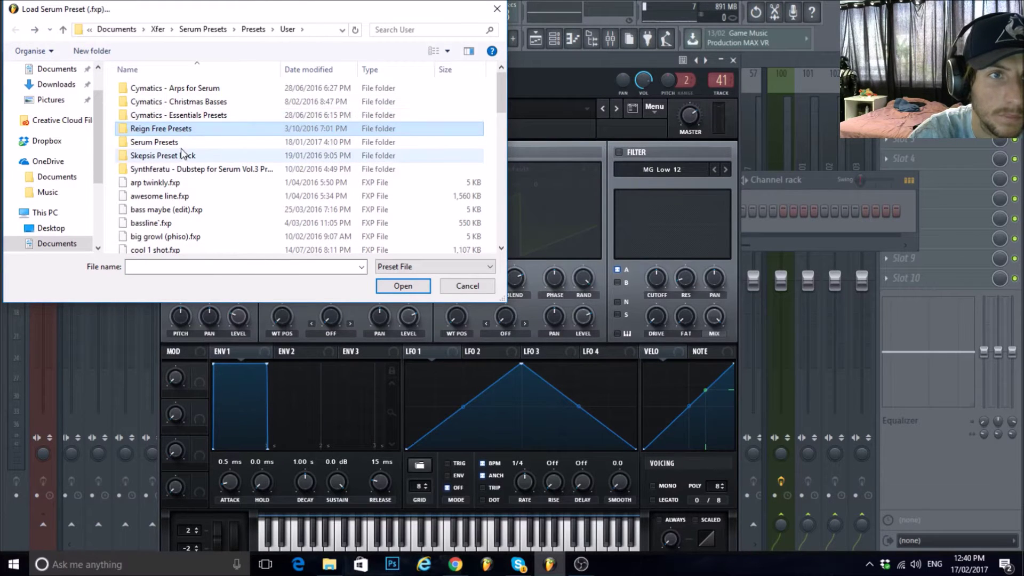
double_click(163, 155)
scroll(212, 167, "down", 2)
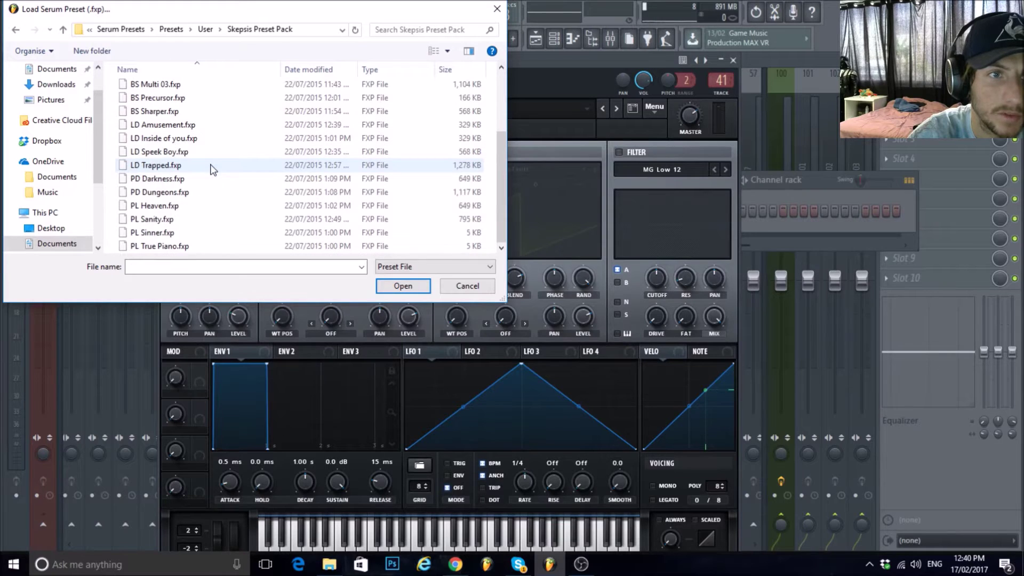
double_click(154, 220)
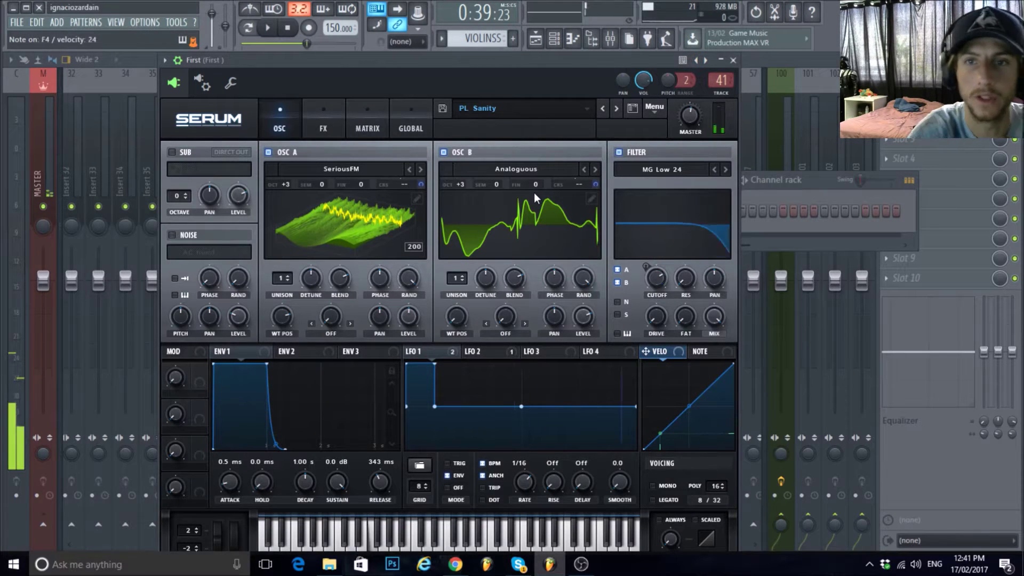
Examine the effects used by the loaded PL Sanity preset and return to its oscillator settings.
left_click_drag(495, 69, 518, 61)
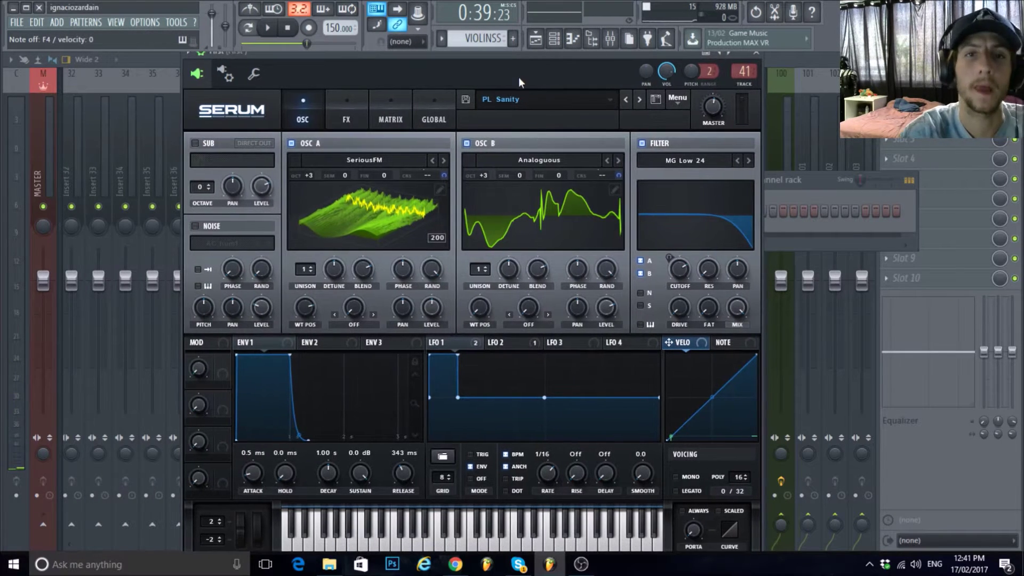
left_click(346, 117)
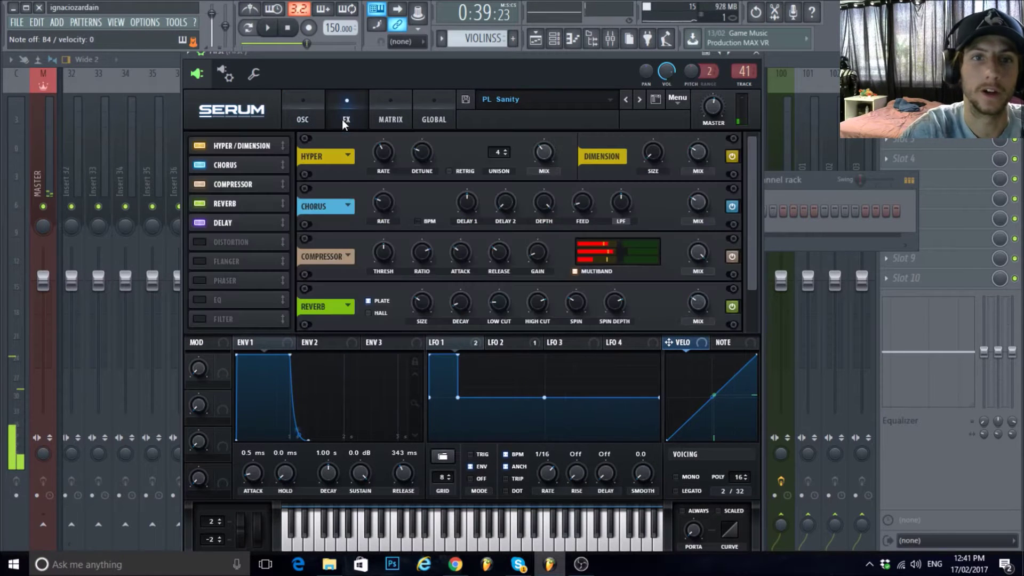
left_click(304, 121)
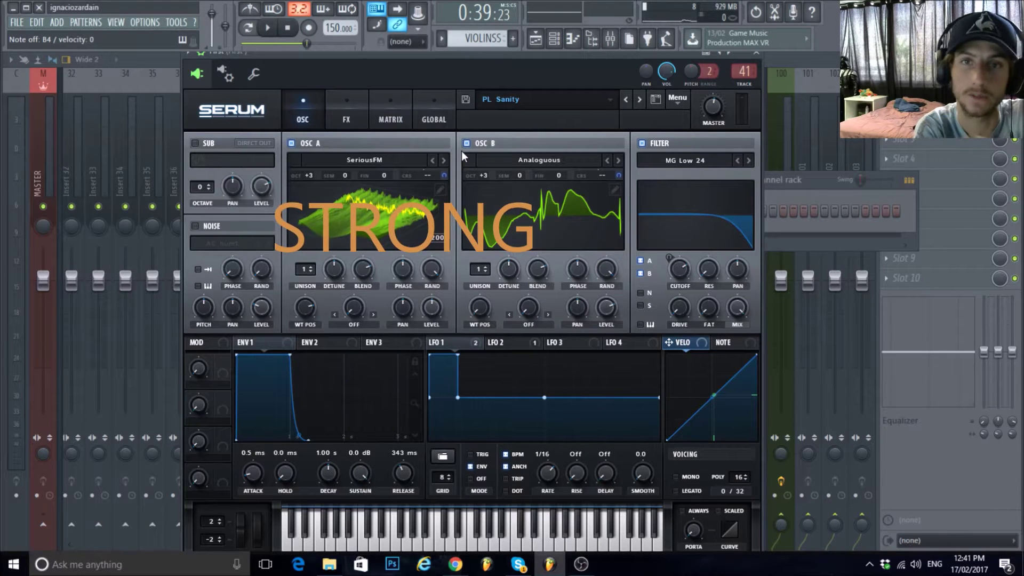
left_click_drag(528, 67, 559, 60)
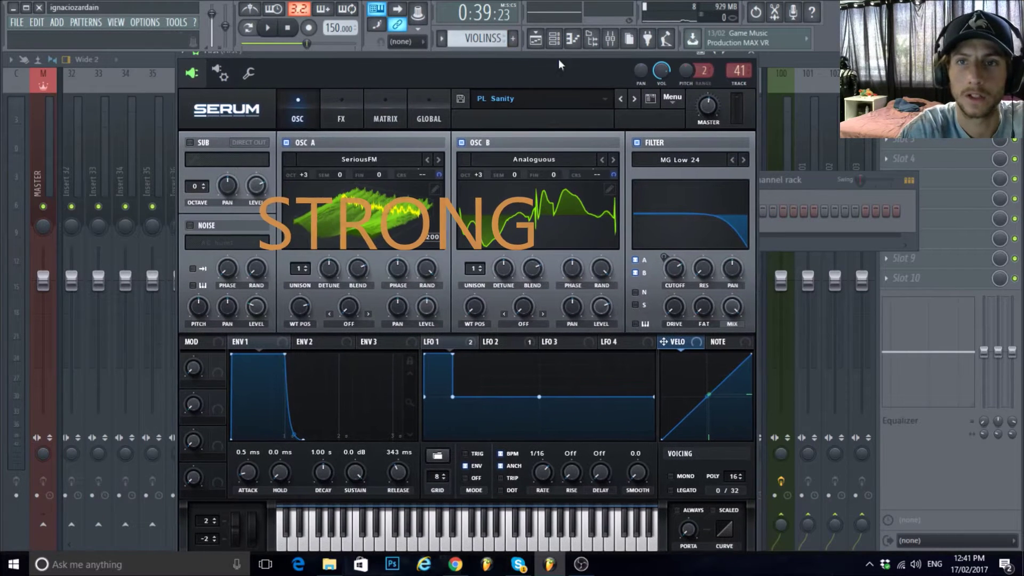
Initialise the Serum preset and set oscillator A's octave to -2.
left_click_drag(370, 59, 400, 69)
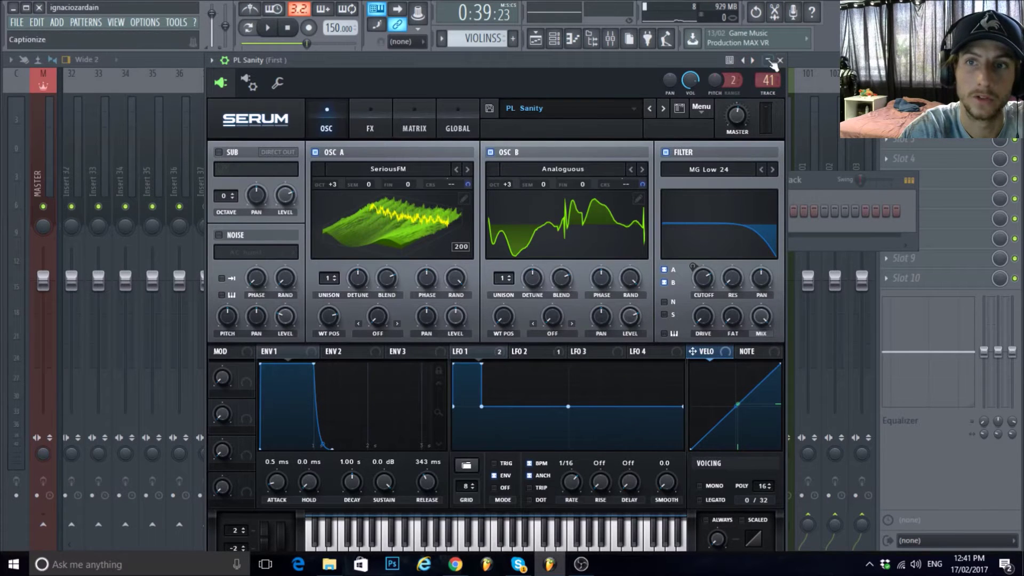
left_click(704, 110)
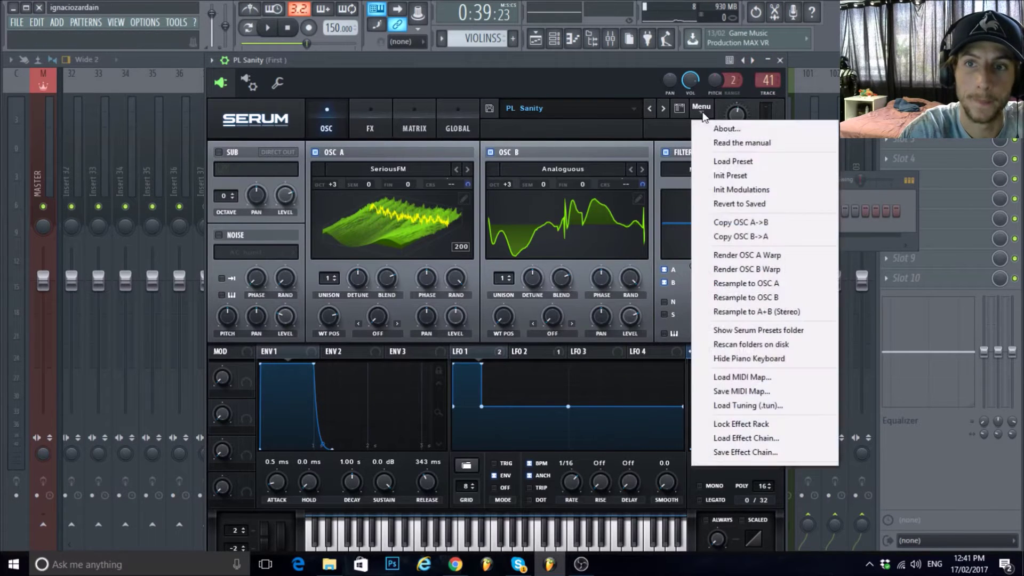
left_click(710, 175)
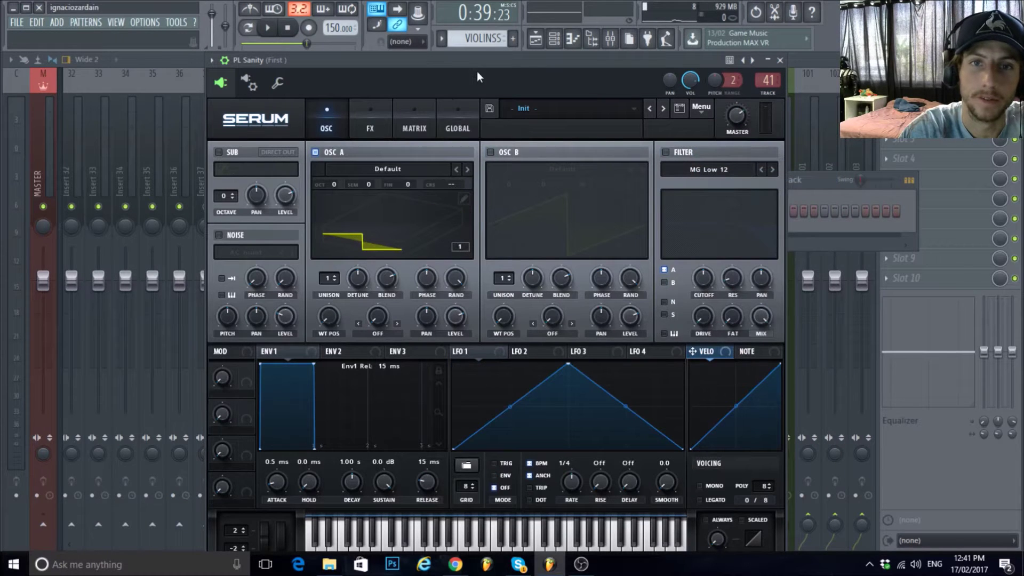
left_click_drag(335, 183, 335, 204)
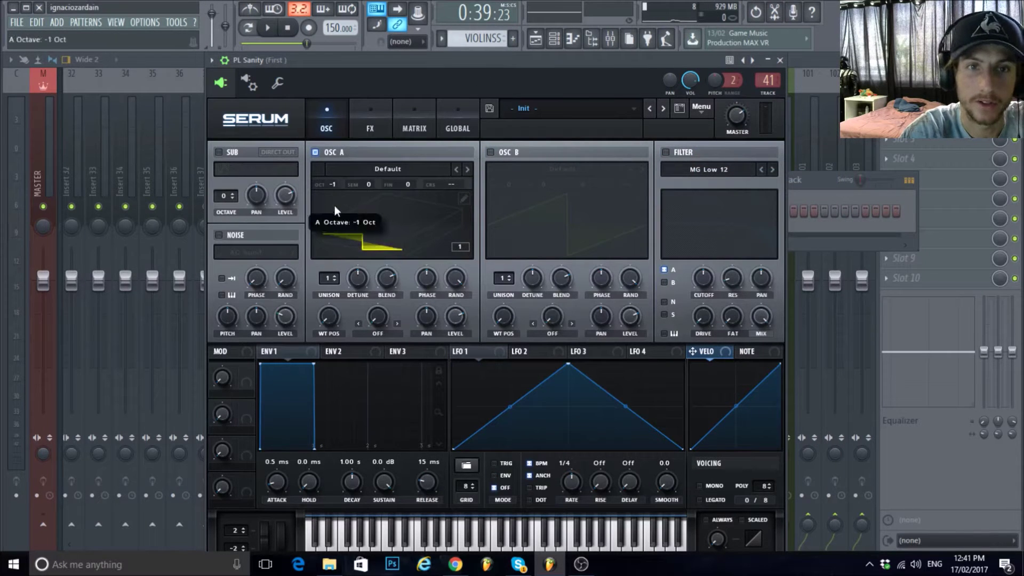
left_click_drag(382, 81, 408, 69)
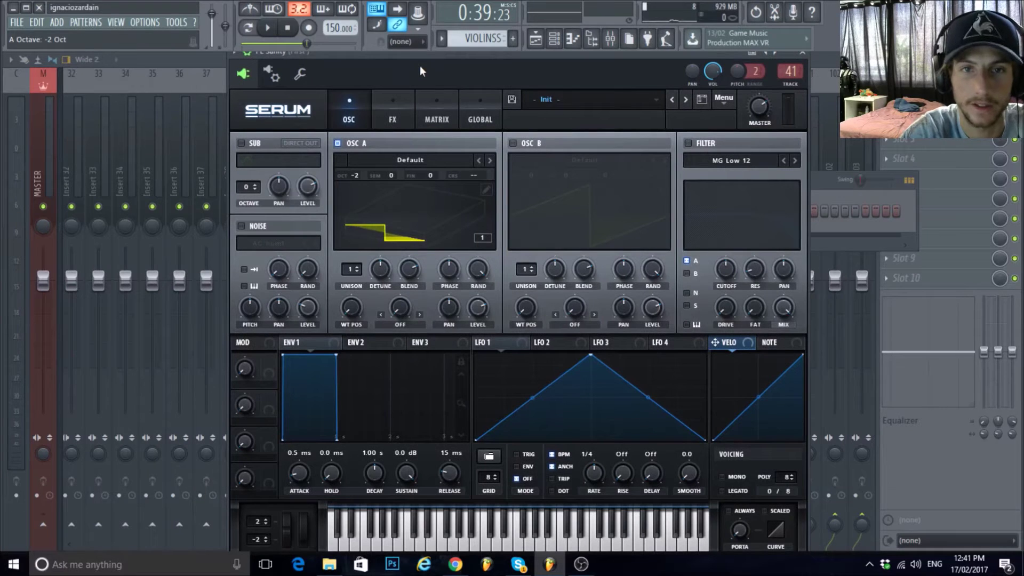
Load the user wavetable Spectral Growl 008 from Spectral Growl Wavetables Vol 1 into oscillator A.
left_click(421, 160)
mouse_move(384, 218)
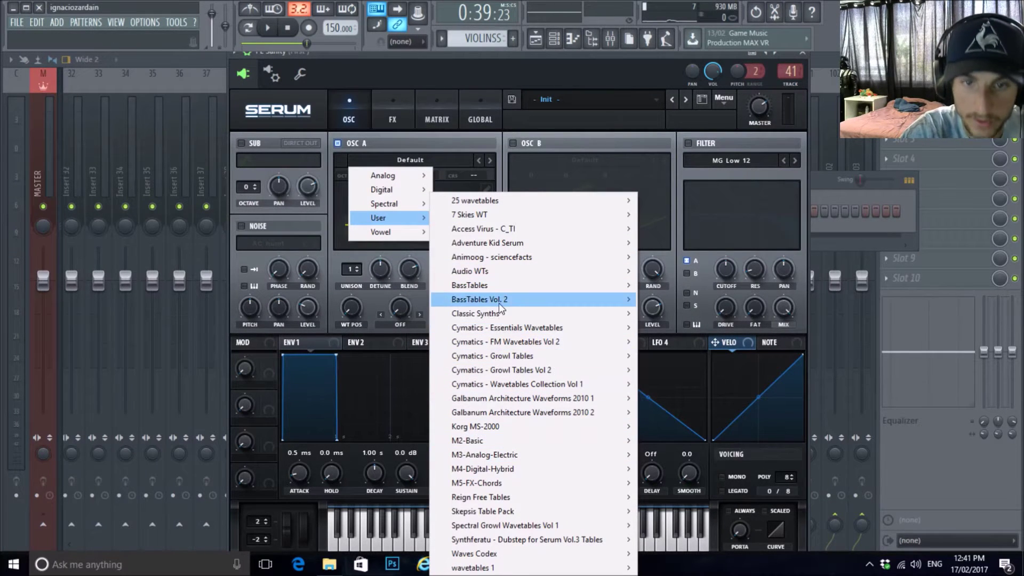
mouse_move(500, 315)
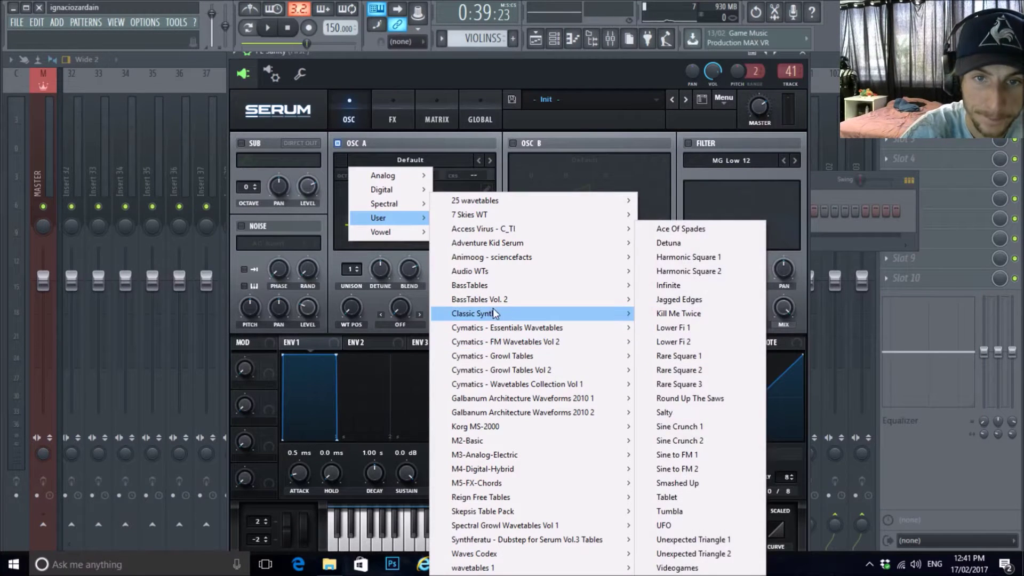
mouse_move(517, 261)
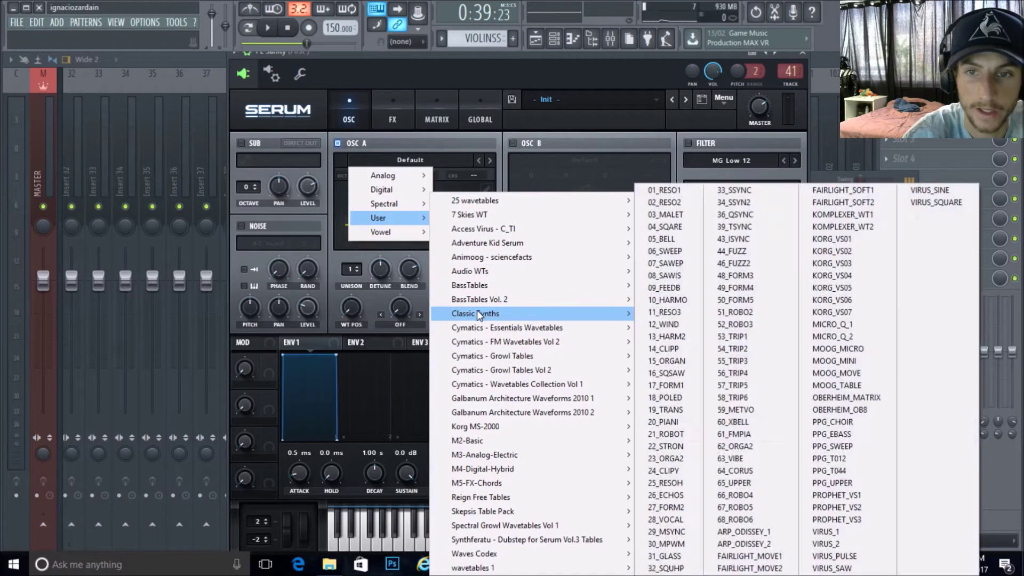
mouse_move(533, 360)
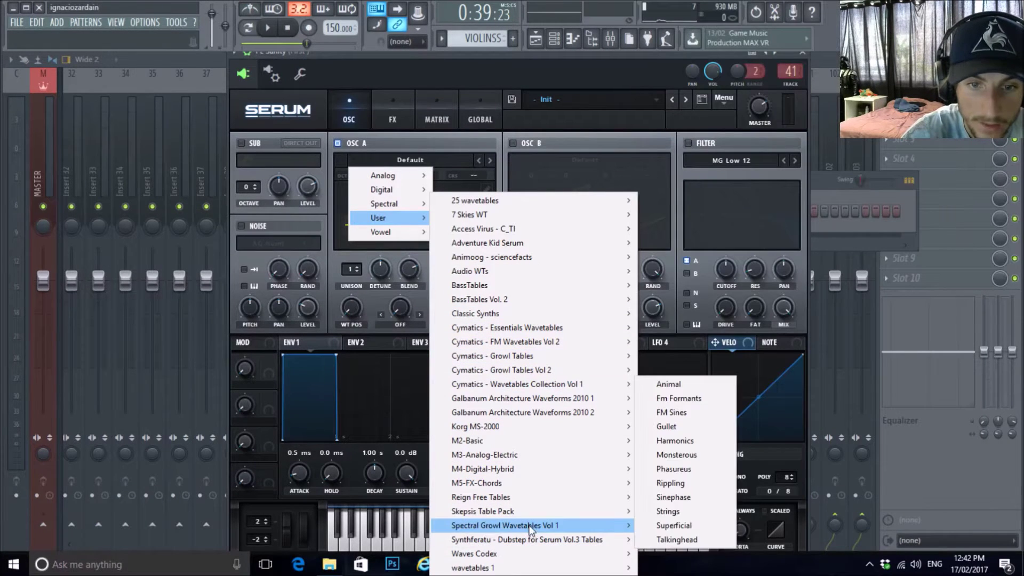
mouse_move(530, 527)
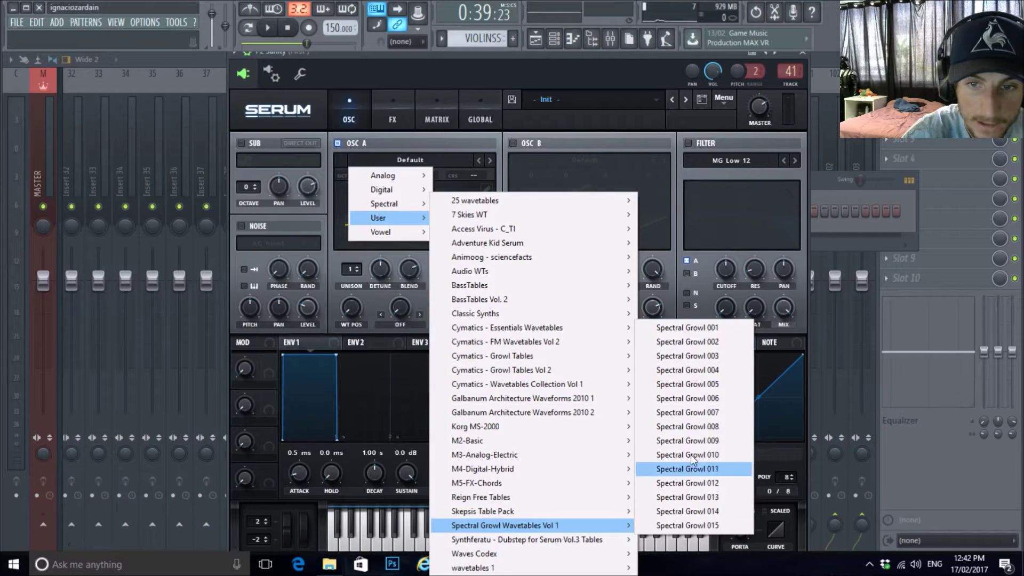
left_click(697, 425)
Sweep oscillator A's wavetable position, switch to Spectral Growl 009 and audition its positions as well.
left_click_drag(353, 302, 386, 183)
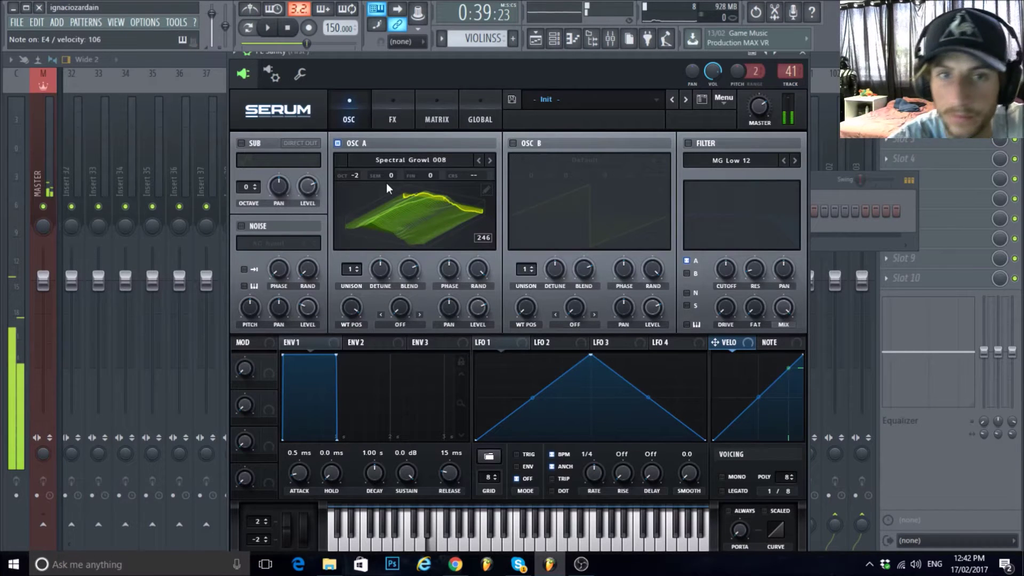
left_click(489, 160)
left_click_drag(352, 308, 353, 329)
left_click_drag(428, 70, 459, 68)
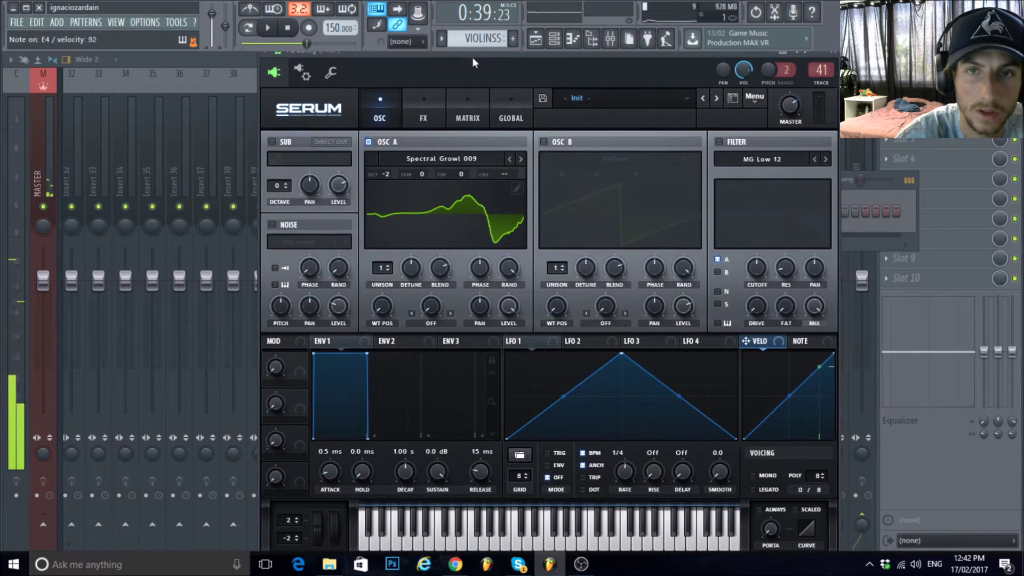
Close the mixer, bring up the playlist with playback stopped, and reopen Serum from the PL Sanity channel.
left_click(555, 40)
key("F9")
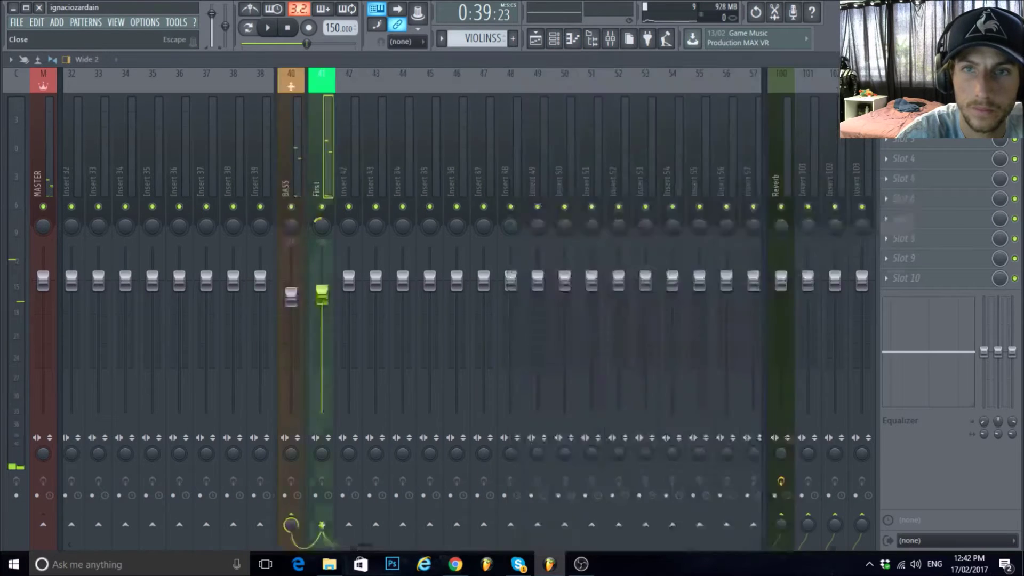
key("F5")
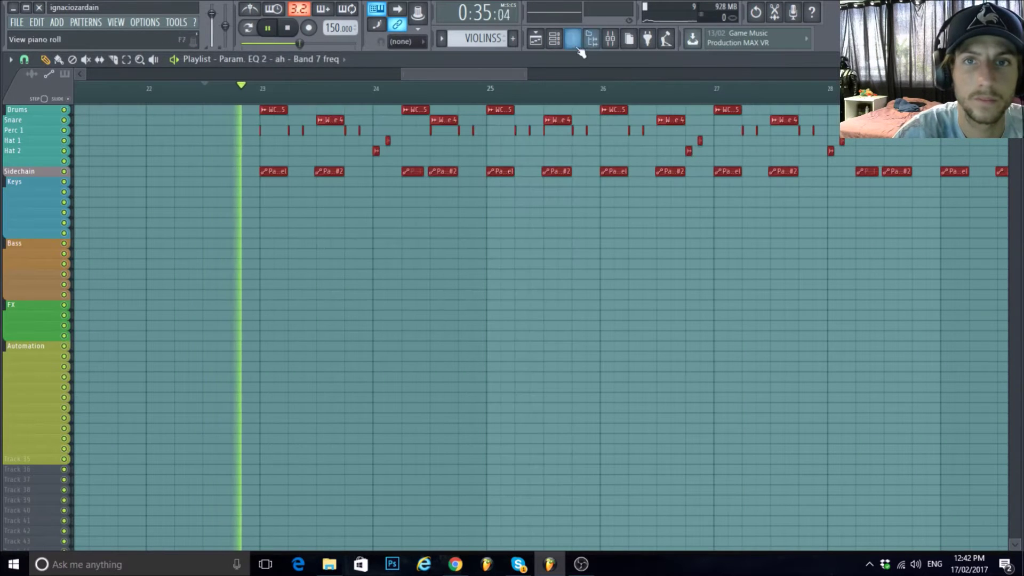
left_click(573, 39)
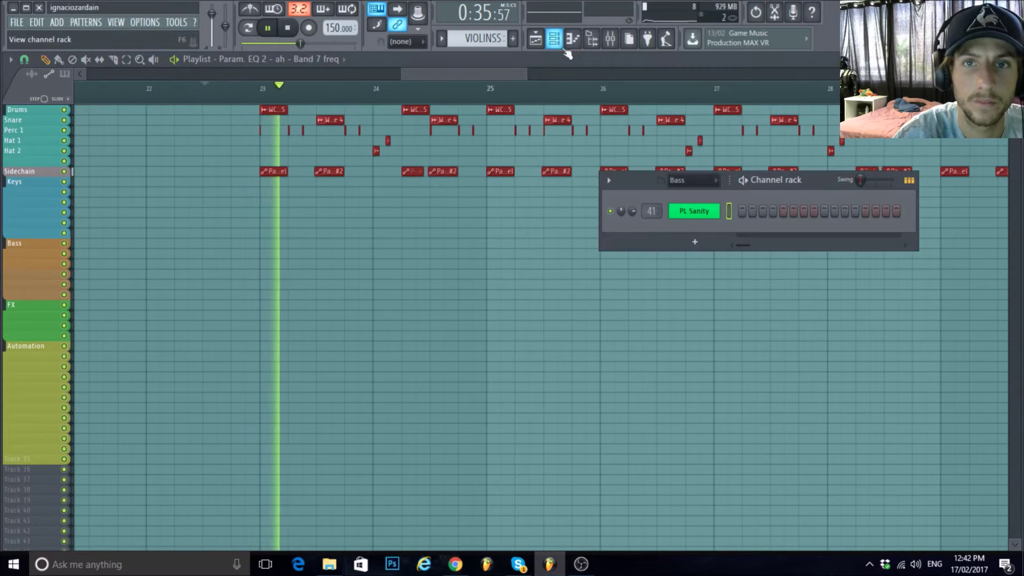
left_click(268, 29)
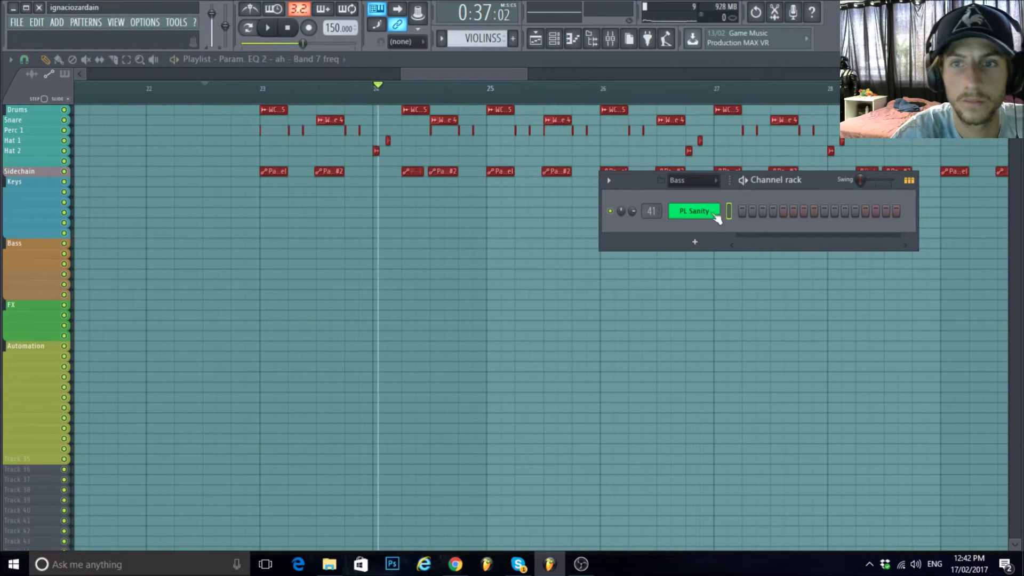
left_click(696, 211)
Assign Macro 1 to oscillator A's wavetable position and test the modulation.
left_click_drag(380, 310, 345, 366)
left_click_drag(276, 367, 276, 293)
left_click_drag(392, 309, 373, 336)
Set oscillator A's warp mode to Bend - and assign Macro 1 to the warp amount.
left_click(421, 330)
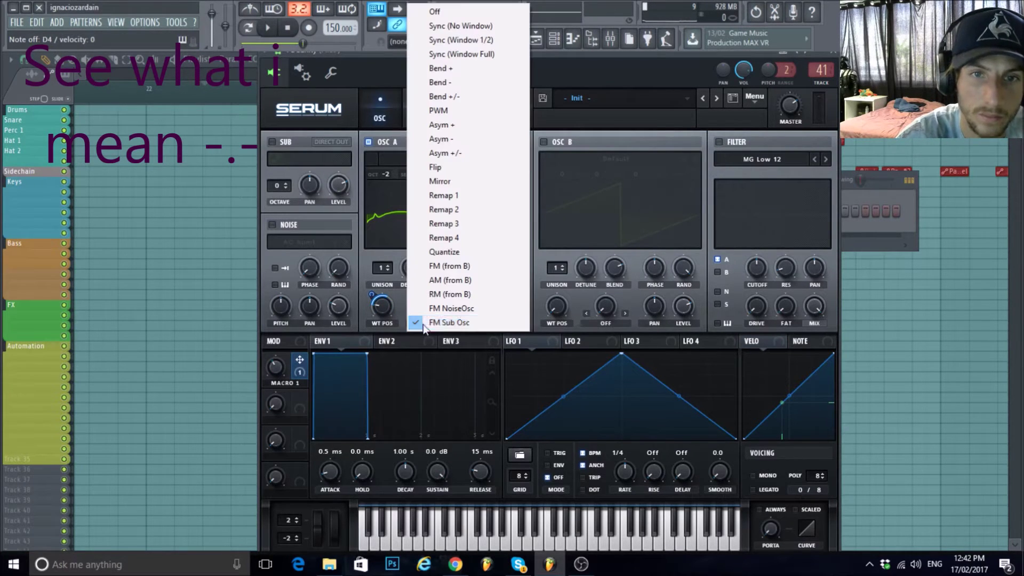
left_click(441, 82)
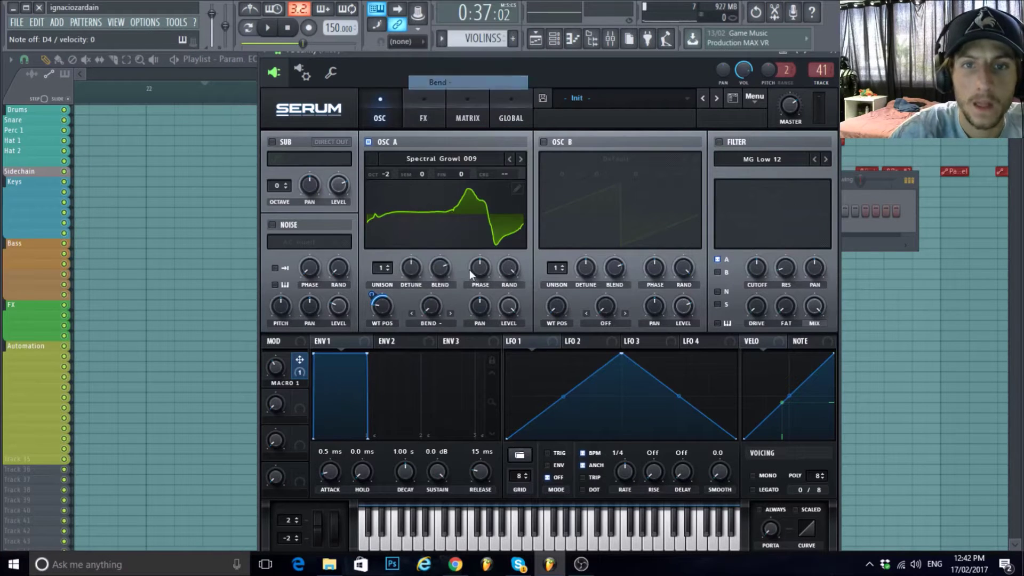
left_click_drag(431, 306, 443, 283)
left_click_drag(299, 361, 280, 369)
left_click_drag(432, 307, 433, 314)
Audition wavetables Spectral Growl 010 to 012 by sweeping Macro 1, and set oscillator A's level to 100%.
left_click(521, 159)
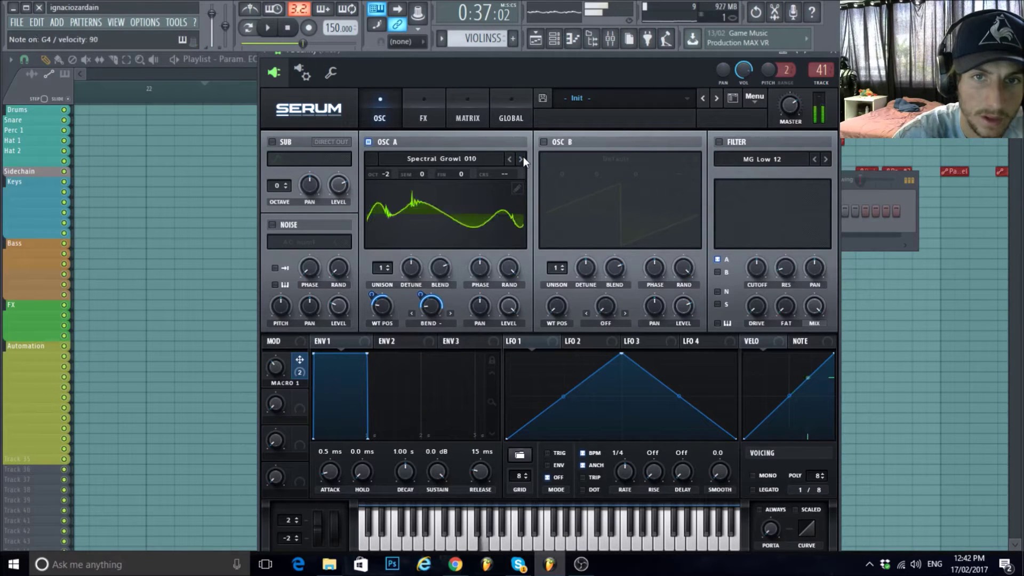
left_click_drag(279, 374, 287, 299)
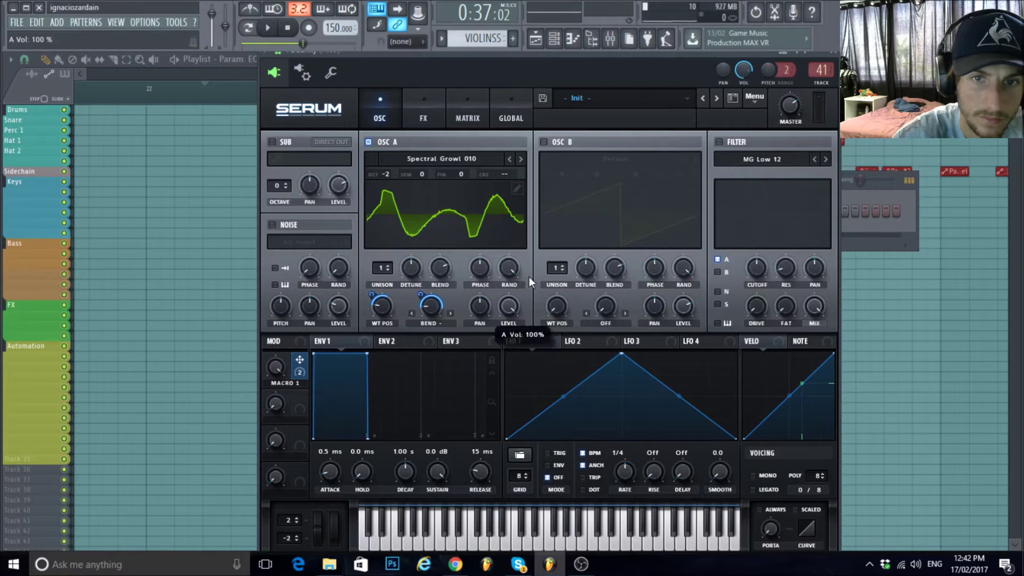
left_click(521, 158)
left_click_drag(292, 366, 276, 484)
left_click(521, 159)
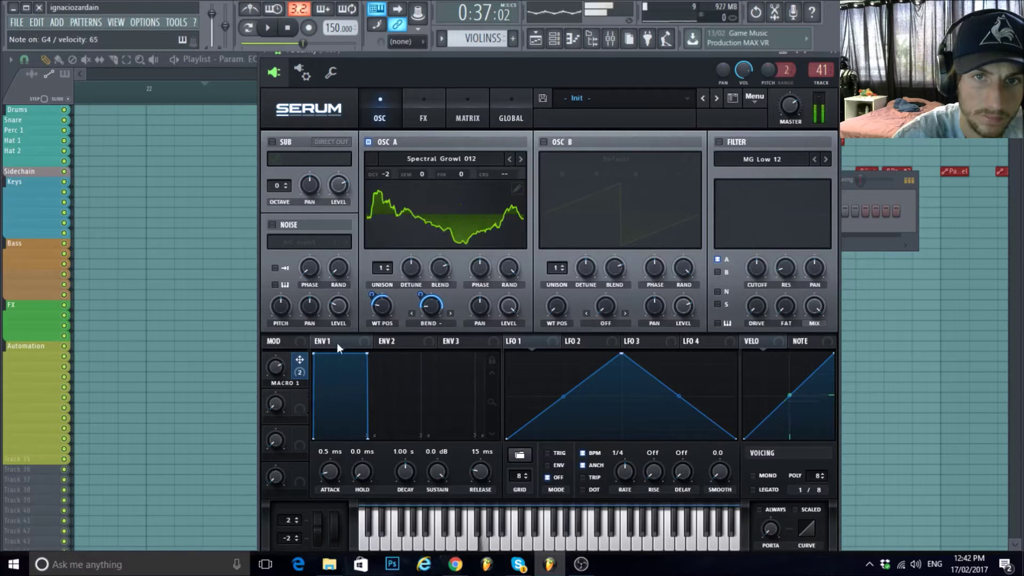
left_click_drag(278, 366, 283, 328)
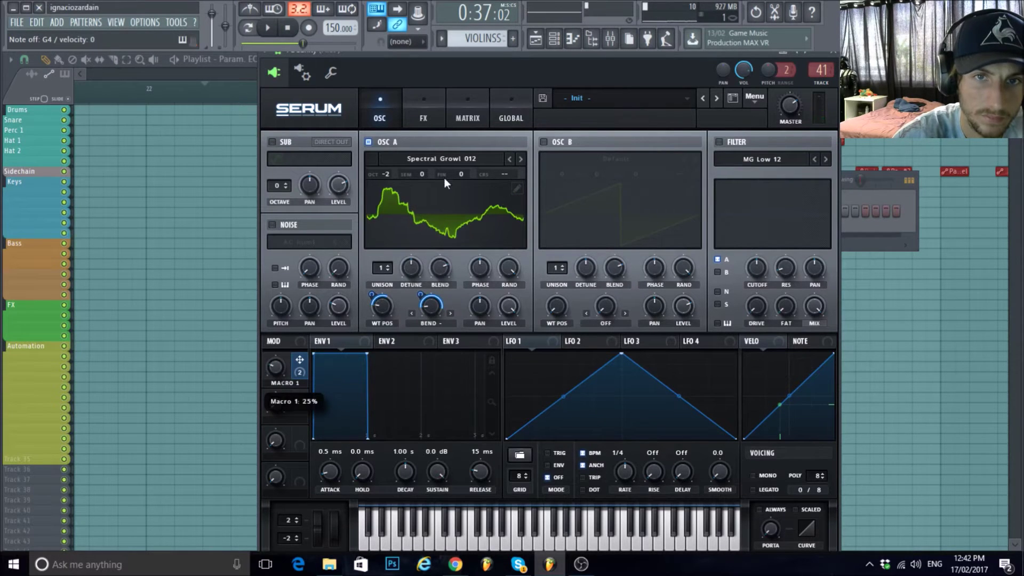
Load the user wavetable VR Growl from Reign Free Tables into oscillator A.
left_click(411, 159)
mouse_move(416, 217)
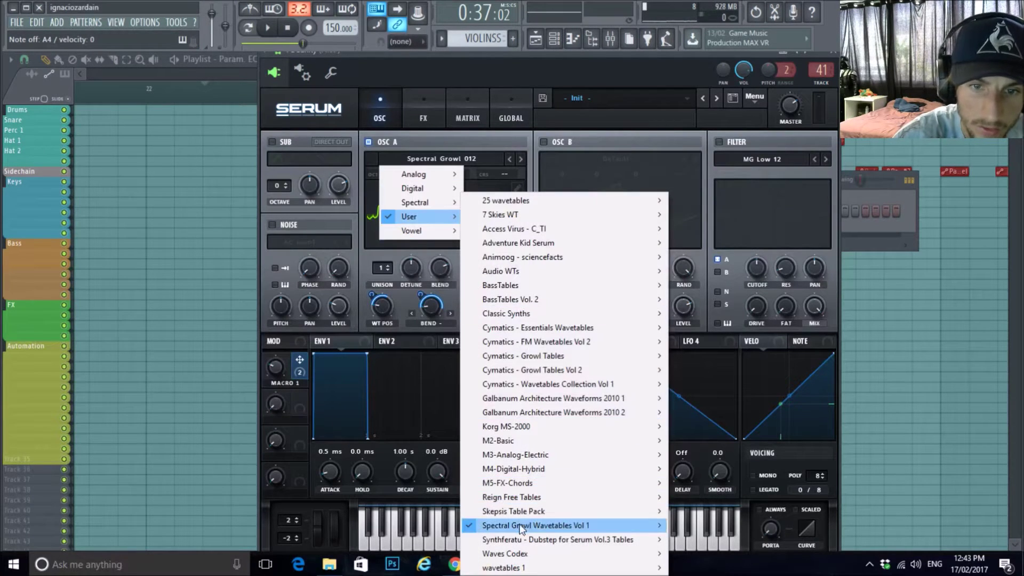
mouse_move(569, 490)
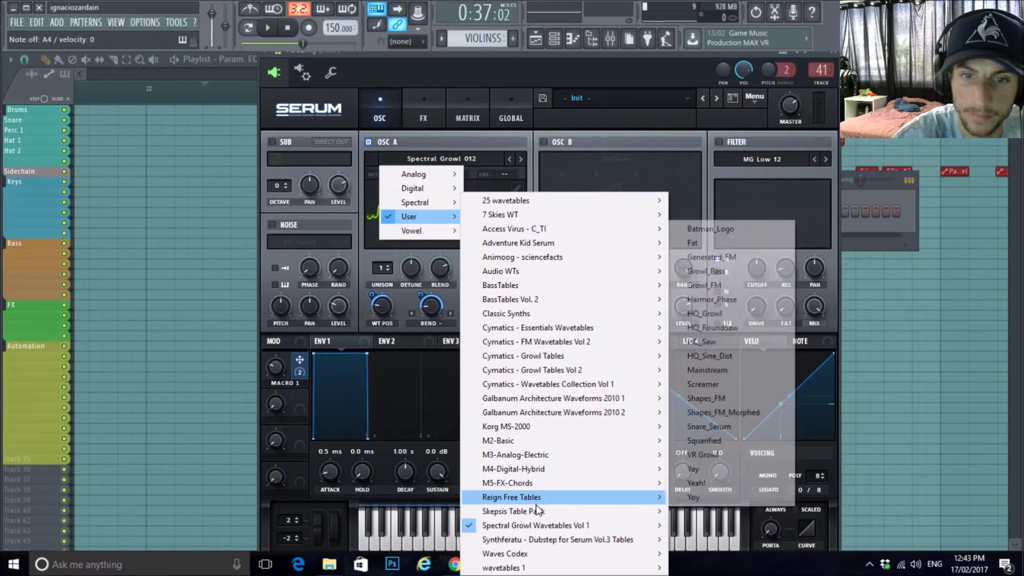
mouse_move(521, 498)
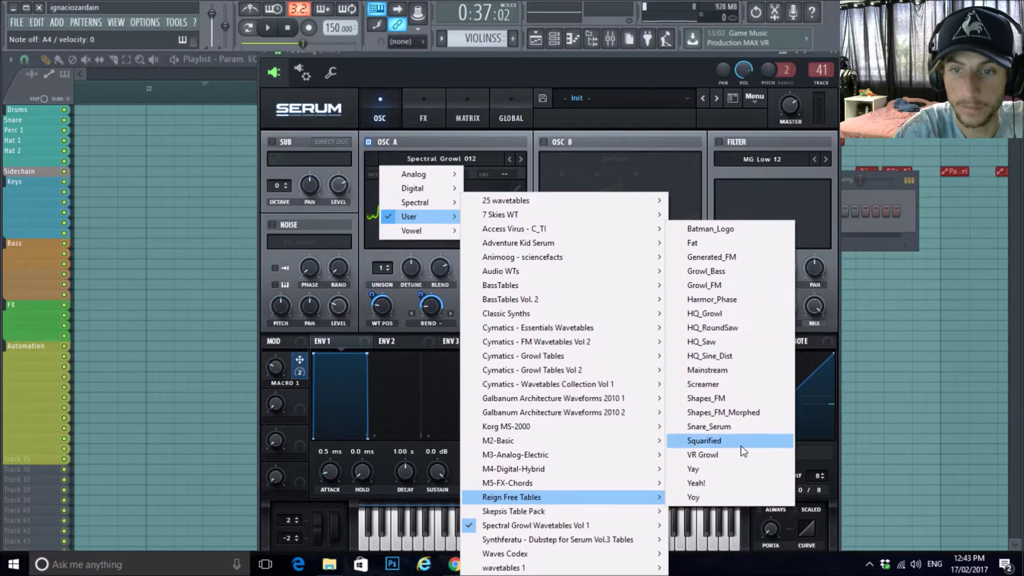
left_click(725, 454)
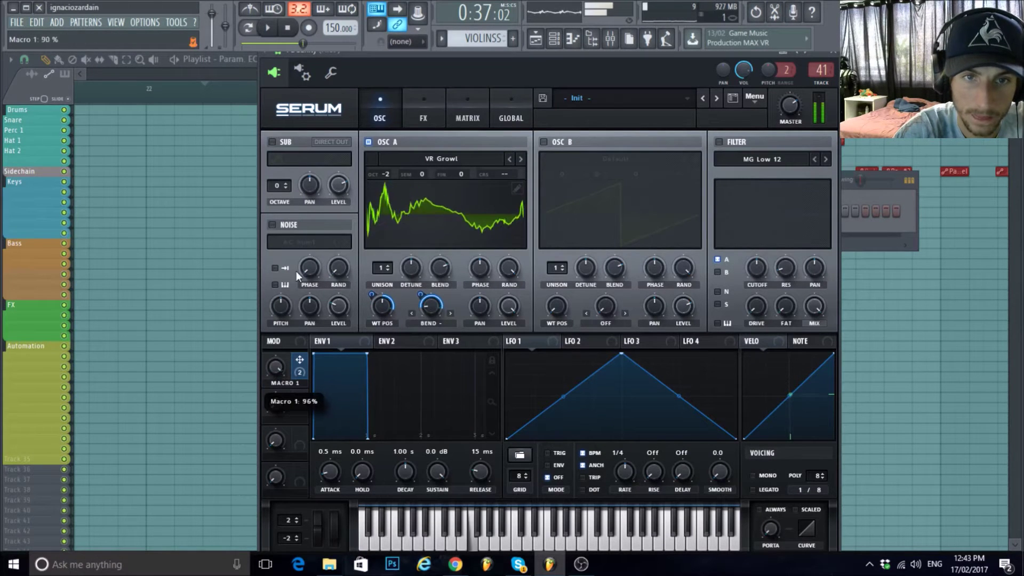
Adjust oscillator A's wavetable position and set Macro 1's modulation amount on it to about 47.
left_click_drag(382, 306, 365, 413)
mouse_move(272, 374)
left_mouse_down()
mouse_move(303, 280)
mouse_move(281, 370)
left_mouse_up()
left_click_drag(372, 295, 372, 283)
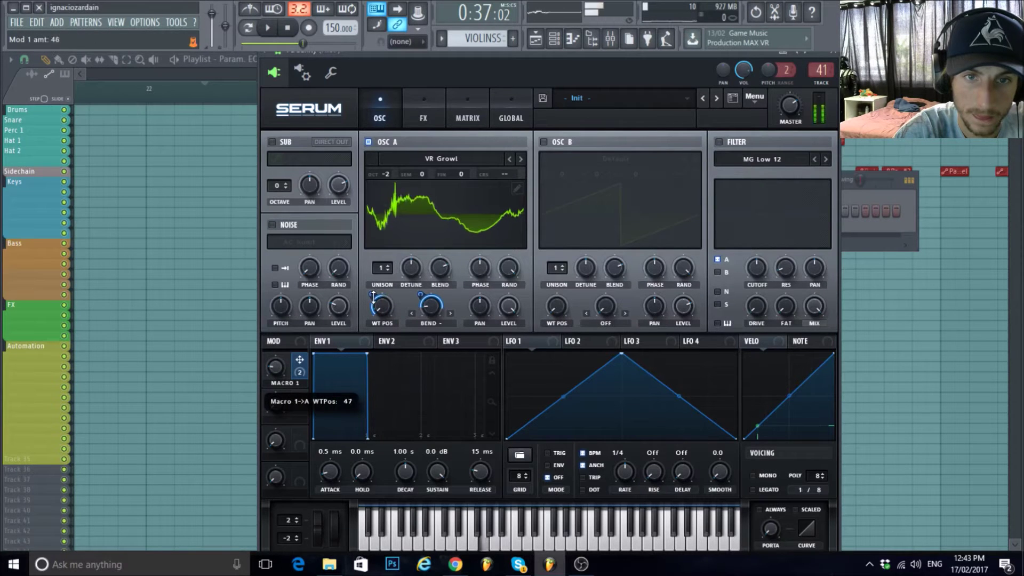
Audition neighbouring Reign wavetables such as Yay and Screamer, and settle on Mainstream for oscillator A.
left_click(522, 159)
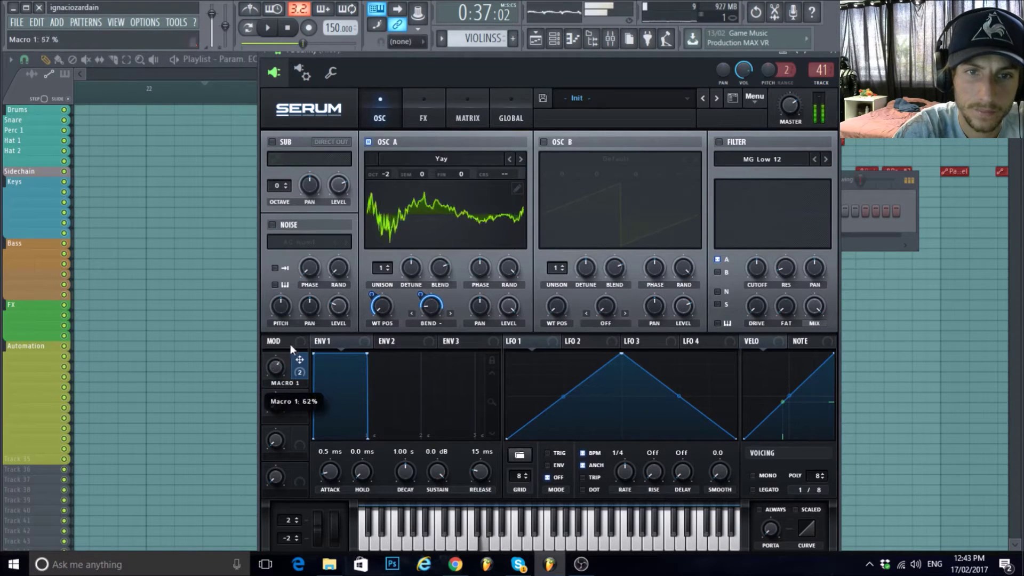
left_click(510, 158)
left_click(510, 159)
left_click(510, 158)
left_click(509, 158)
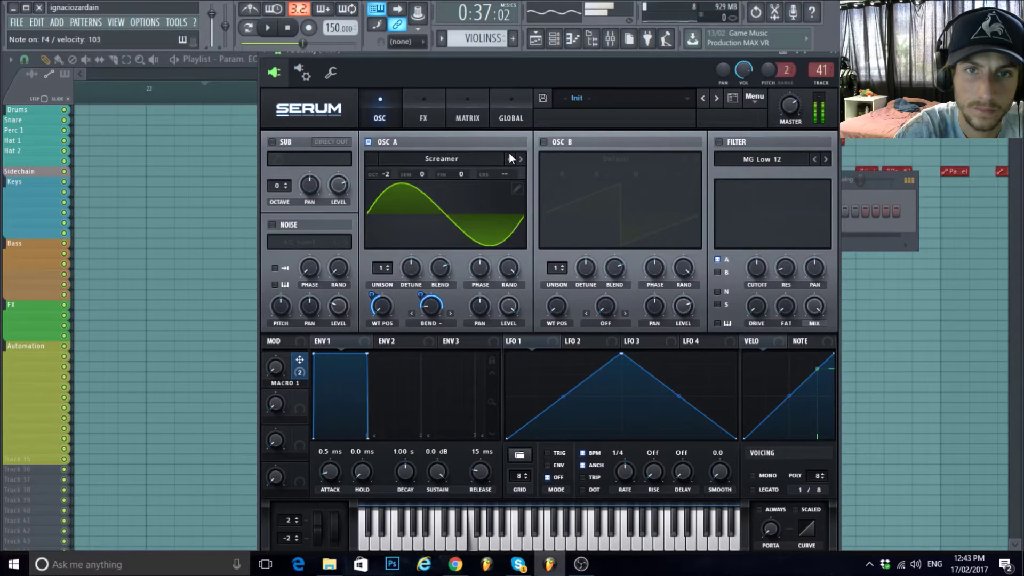
left_click(510, 158)
Set Macro 1's modulation amount on oscillator A's warp to about 66 and the warp itself to -20%.
left_click_drag(275, 367, 297, 346)
left_click_drag(433, 310, 423, 299)
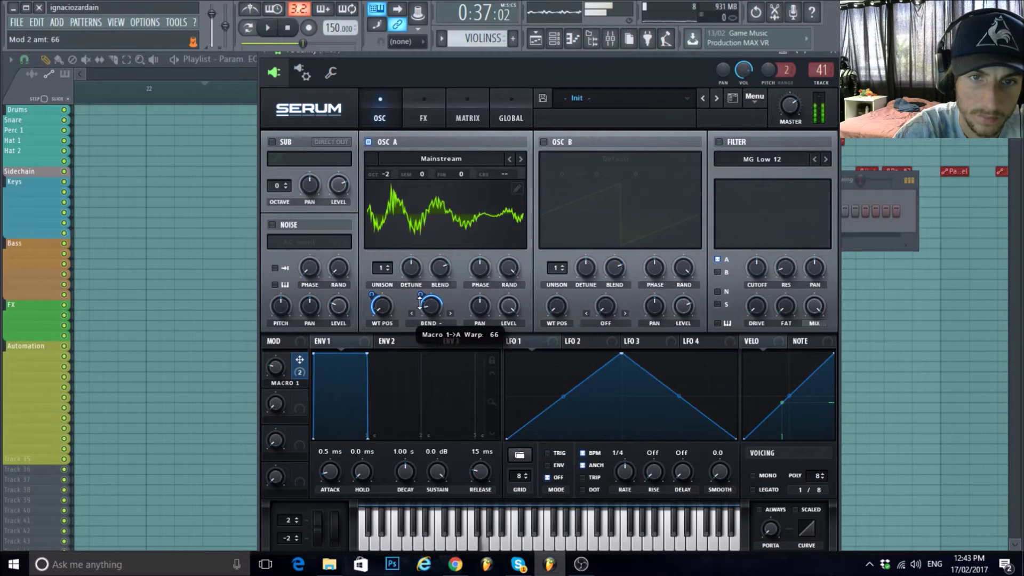
left_click_drag(279, 373, 288, 398)
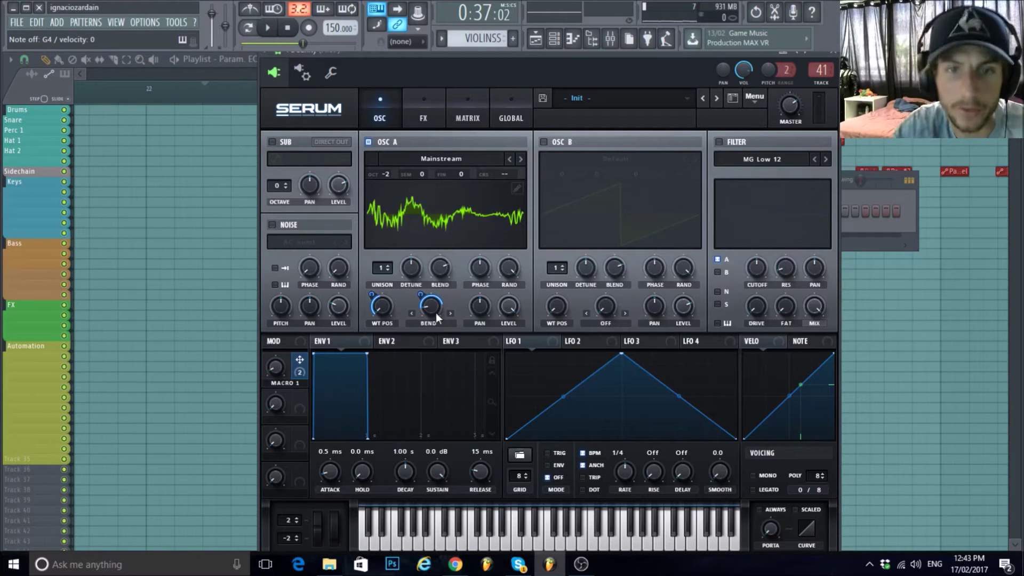
left_click_drag(431, 314, 434, 302)
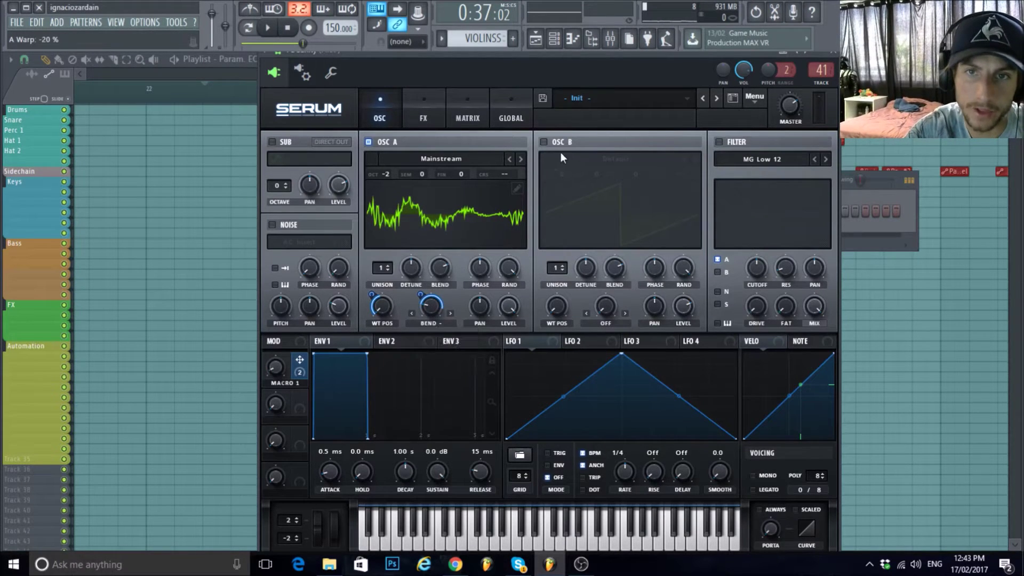
Enable the filter and set its type to HN 12 from the Multi category.
left_click(720, 142)
left_click(725, 159)
mouse_move(742, 189)
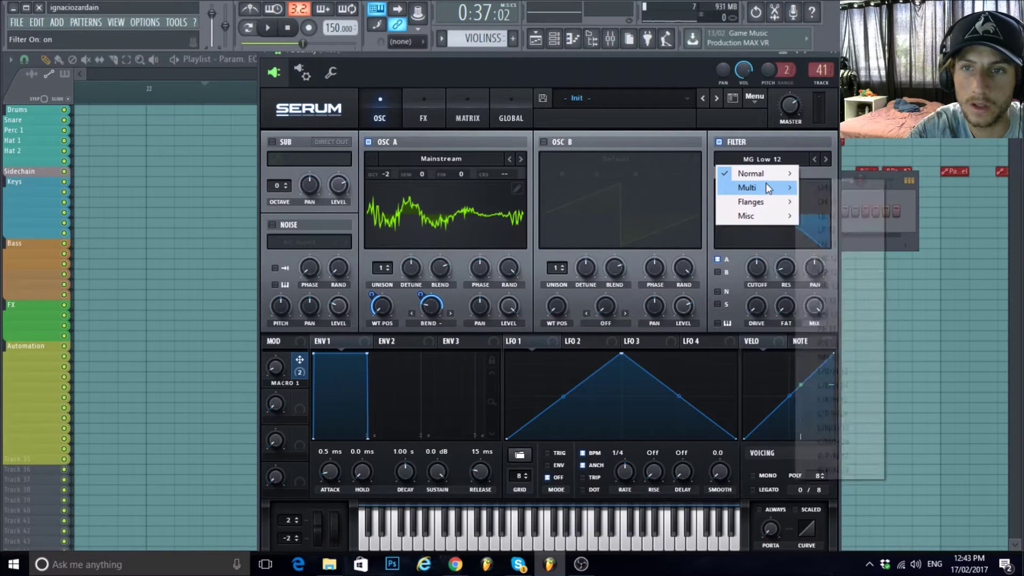
left_click(852, 286)
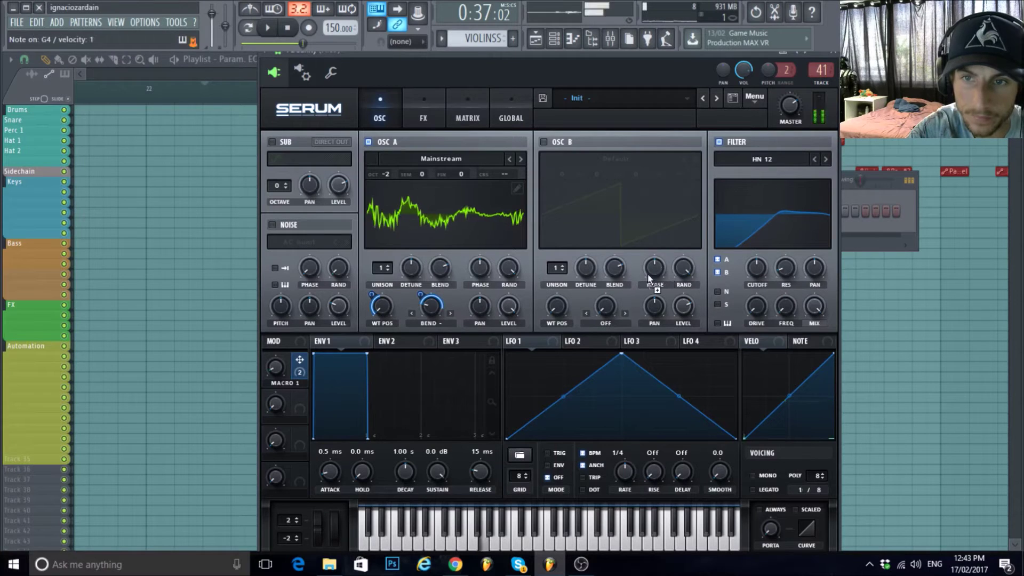
Lower the filter cutoff and modulate it with Macro 1, with resonance set to 16%.
left_click_drag(757, 267, 750, 292)
left_click_drag(296, 373, 752, 259)
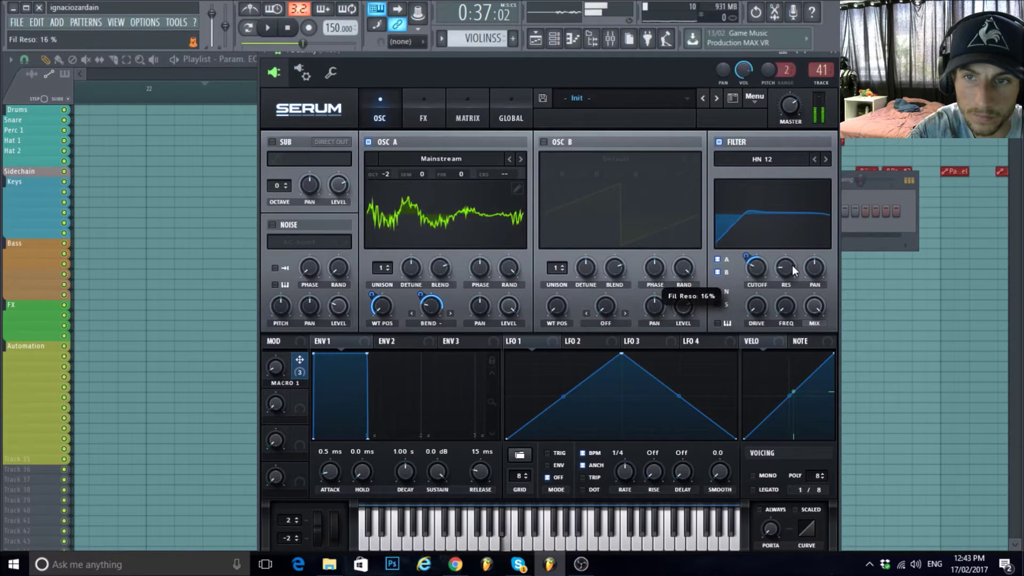
Modulate the filter's resonance, drive and FREQ with Macro 1, with FREQ at about 77%, and audition the macro.
left_click_drag(790, 268, 786, 267)
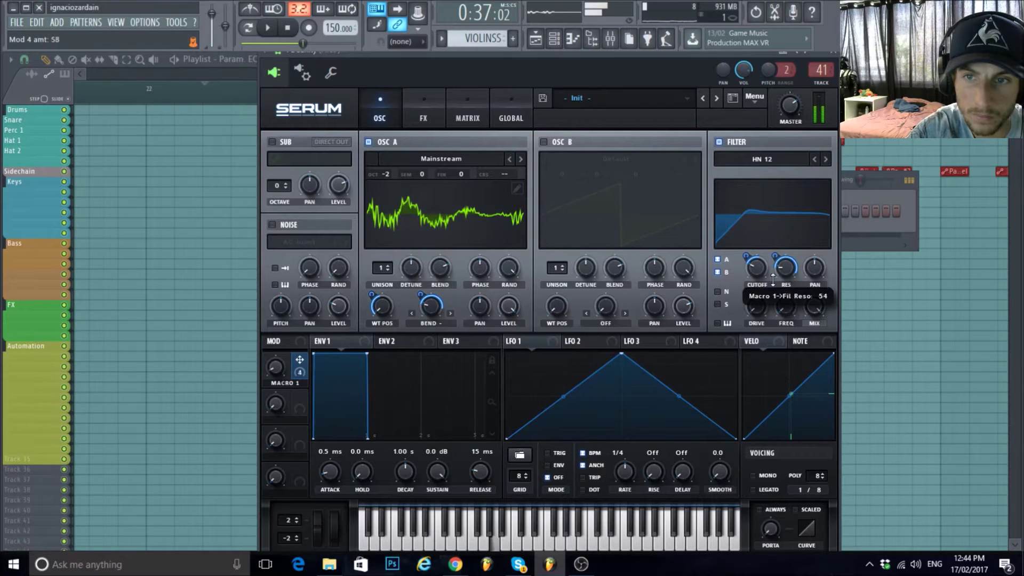
left_click_drag(299, 361, 819, 233)
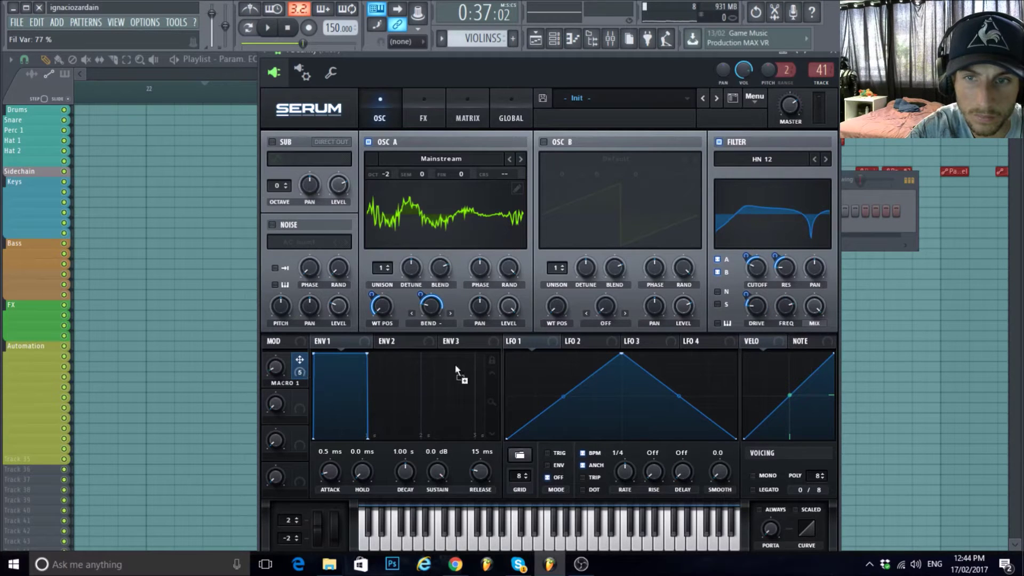
left_click_drag(779, 313, 781, 305)
mouse_move(275, 367)
left_mouse_down()
mouse_move(271, 382)
mouse_move(276, 286)
mouse_move(277, 367)
left_mouse_up()
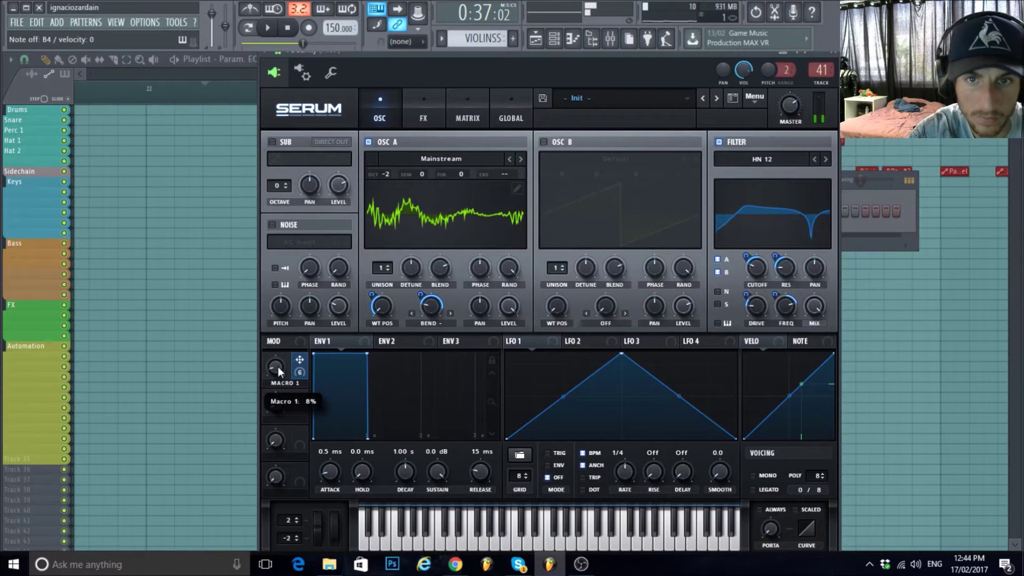
Enable oscillator B at octave -2 and turn off oscillator A to hear B on its own.
left_click(544, 142)
left_click_drag(560, 172, 558, 208)
left_click(605, 158)
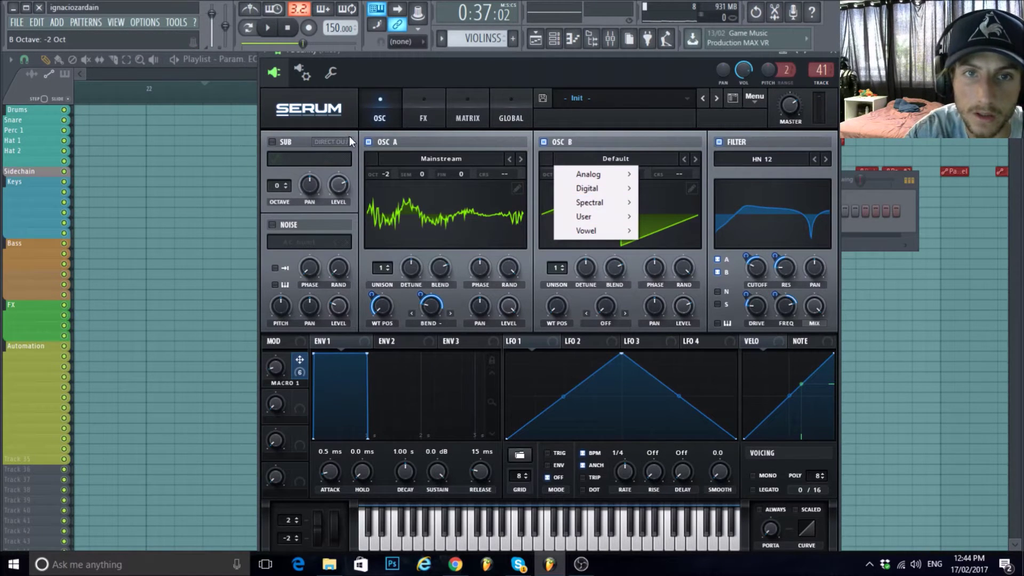
left_click(368, 142)
Audition wavetables from the user folder Reign Free Tables on oscillator B and settle on HQ_Growl.
left_click(603, 158)
mouse_move(593, 217)
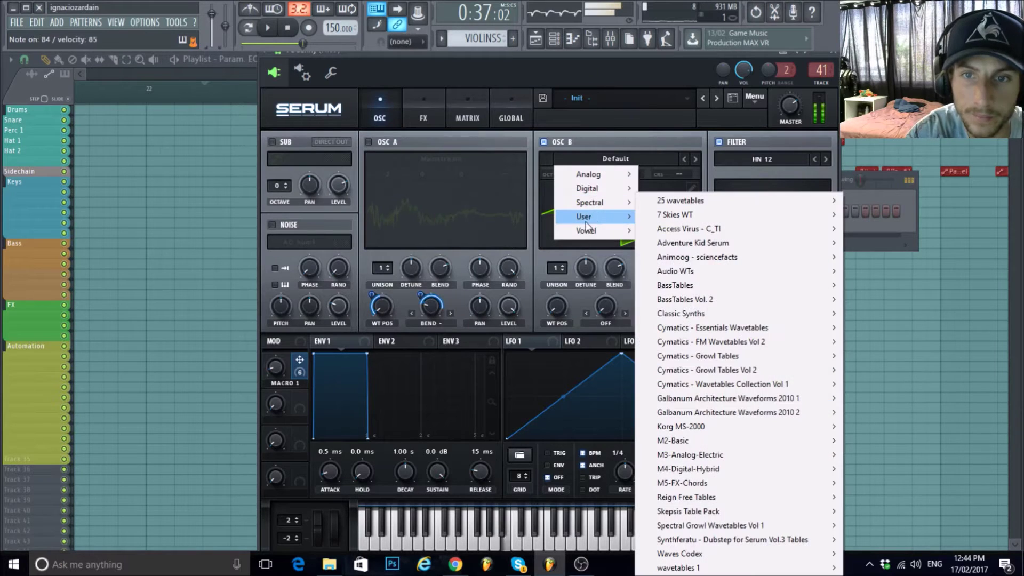
mouse_move(705, 499)
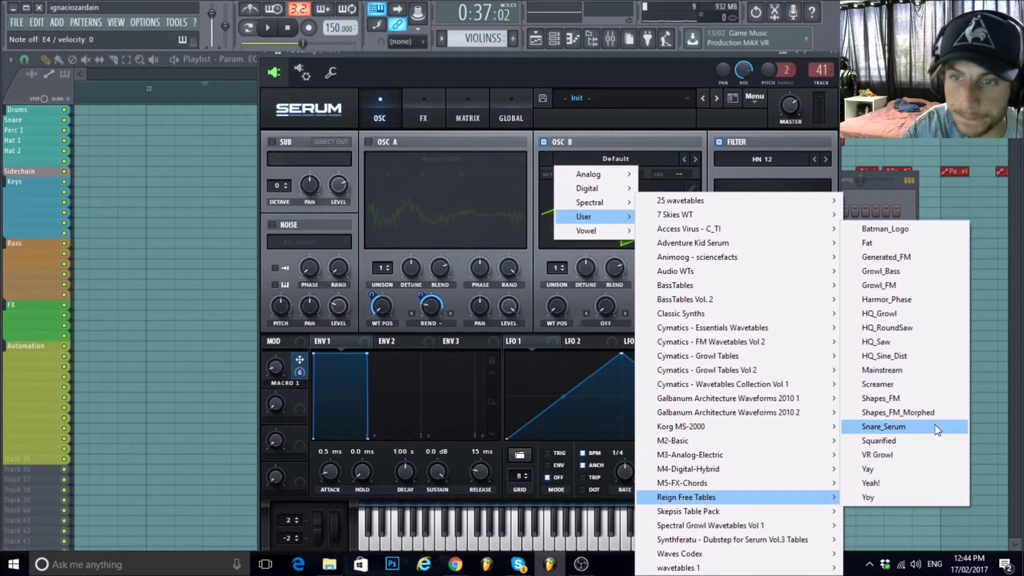
left_click(890, 393)
left_click_drag(557, 309, 561, 255)
left_click(688, 158)
left_click(687, 158)
left_click(685, 159)
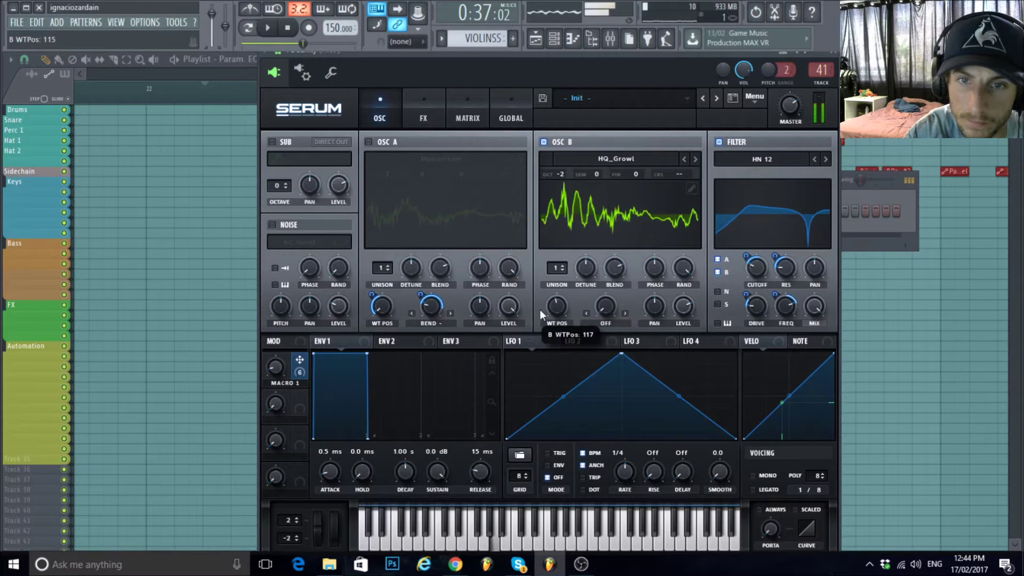
Set oscillator B's warp mode to Bend + at about 16%, and modulate its warp and wavetable position with Macro 1.
mouse_move(551, 303)
left_mouse_down()
mouse_move(553, 313)
mouse_move(554, 293)
left_mouse_up()
left_click(605, 323)
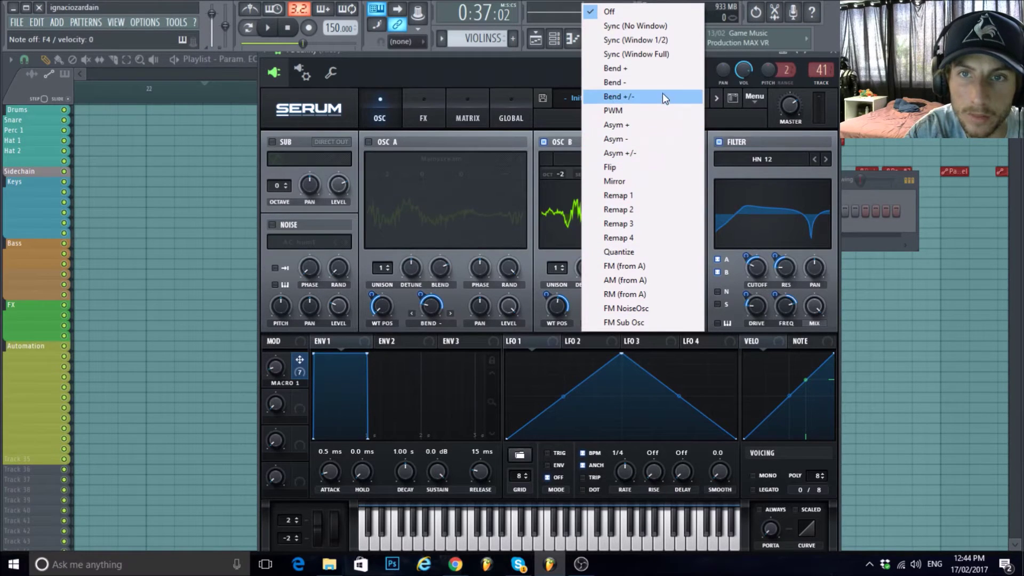
left_click(645, 69)
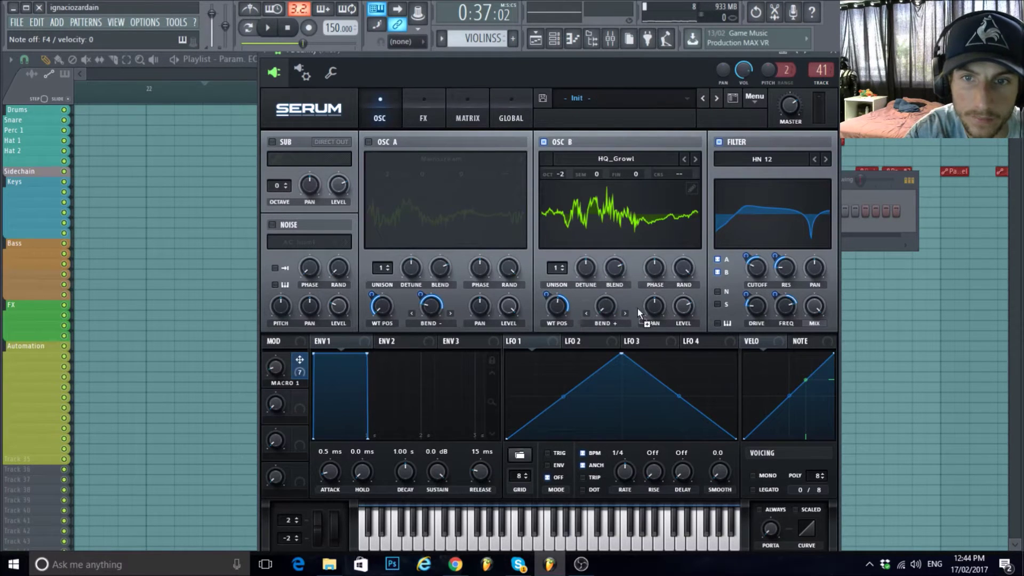
left_click_drag(605, 308, 605, 302)
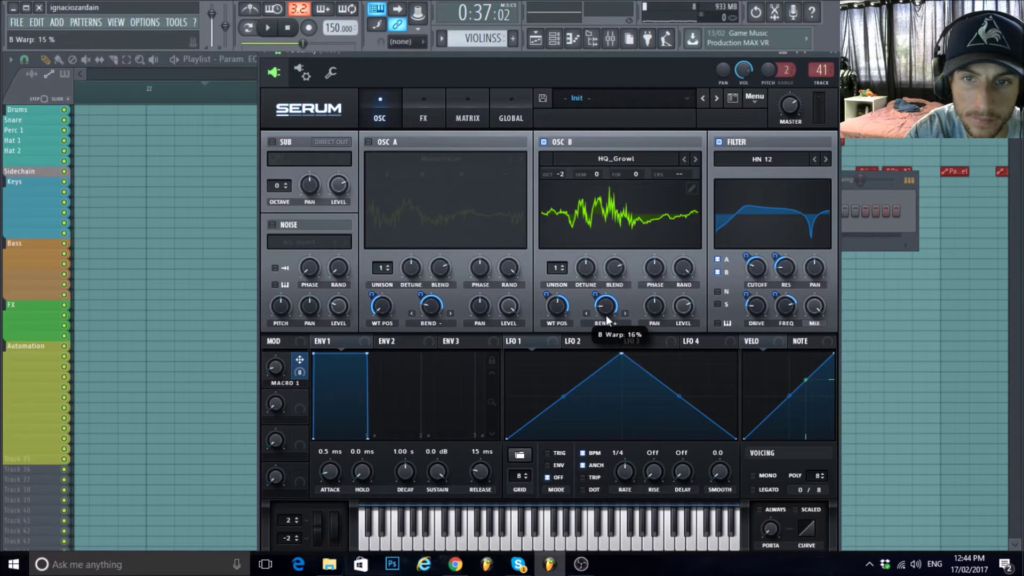
Turn oscillator A back on and sweep Macro 1 to audition both oscillators together.
left_click(367, 142)
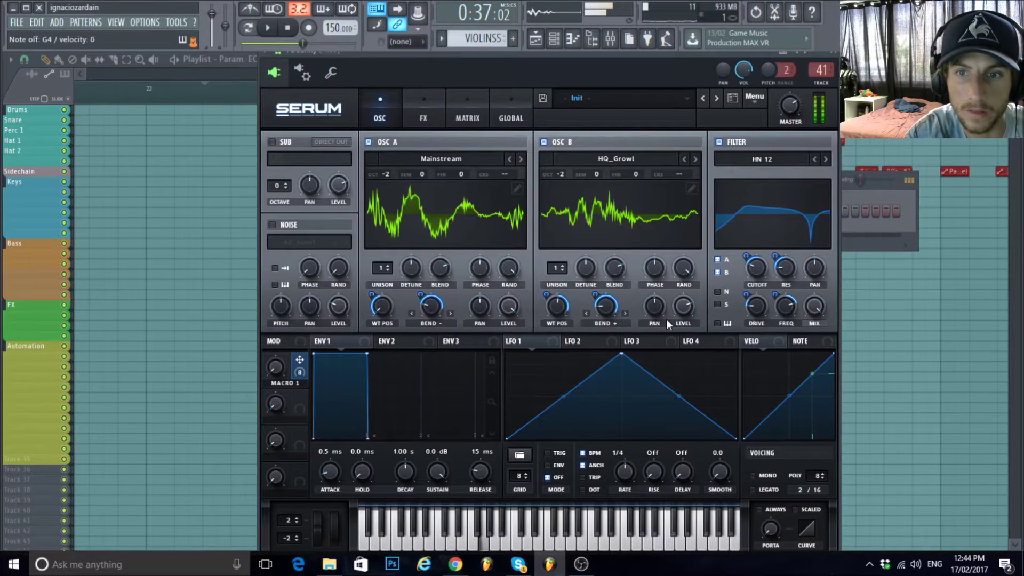
left_click_drag(276, 367, 282, 297)
Enable the Tube distortion effect without Hyper/Dimension and place it first in the effects chain.
left_click(423, 115)
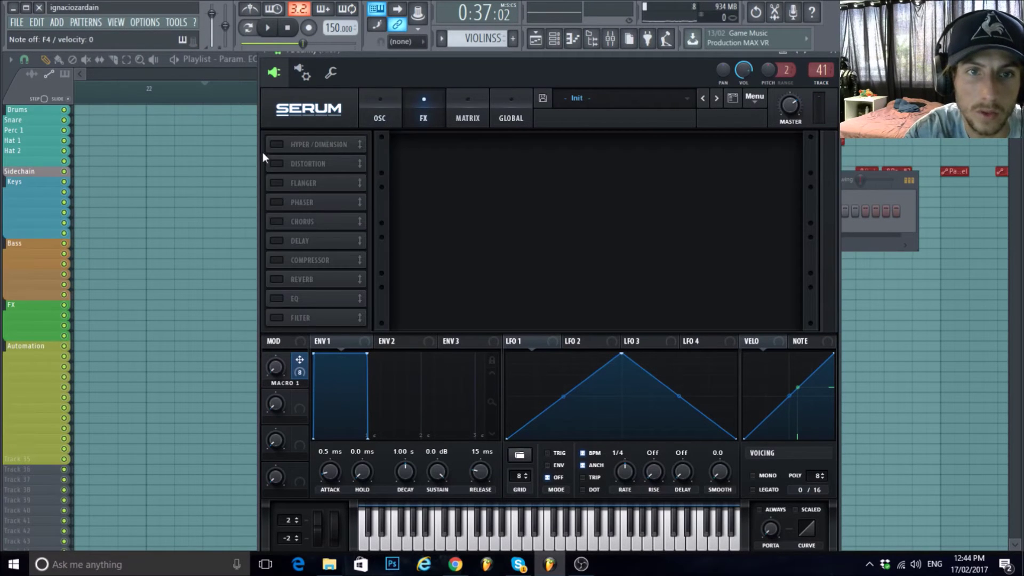
left_click(276, 145)
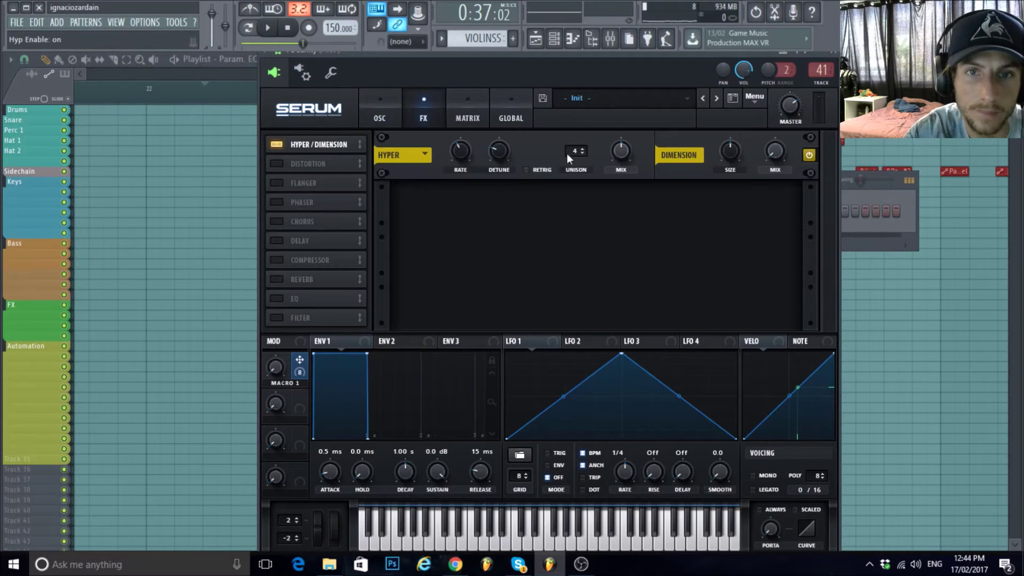
left_click(277, 146)
left_click(277, 163)
left_click_drag(321, 157, 333, 139)
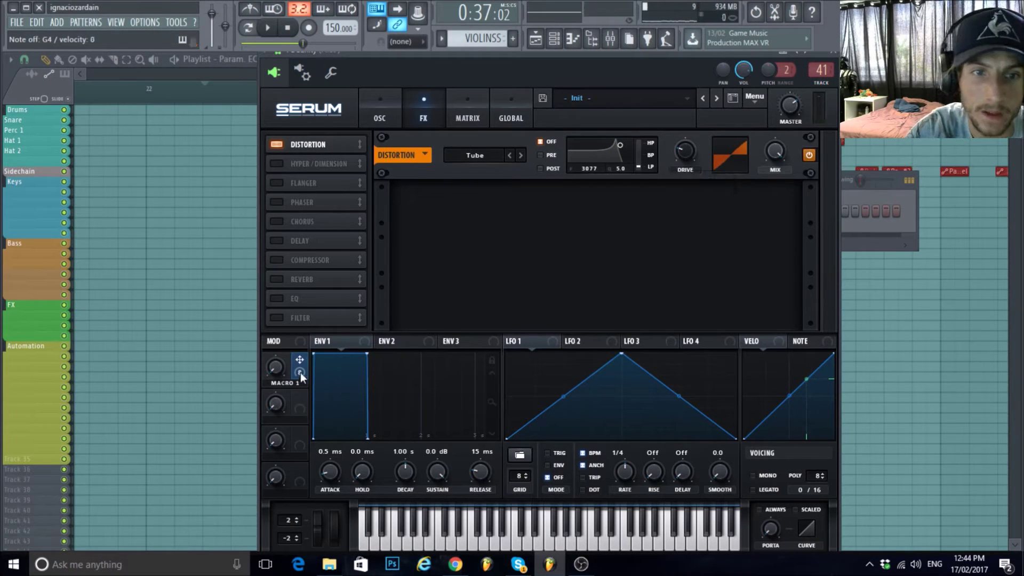
Modulate the distortion drive with Macro 1, audition the sweep, and return Macro 1 to 0%.
left_click_drag(687, 155, 677, 149)
mouse_move(276, 374)
left_mouse_down()
mouse_move(290, 252)
mouse_move(288, 384)
left_mouse_up()
left_click_drag(675, 139, 675, 150)
left_click_drag(278, 367, 274, 403)
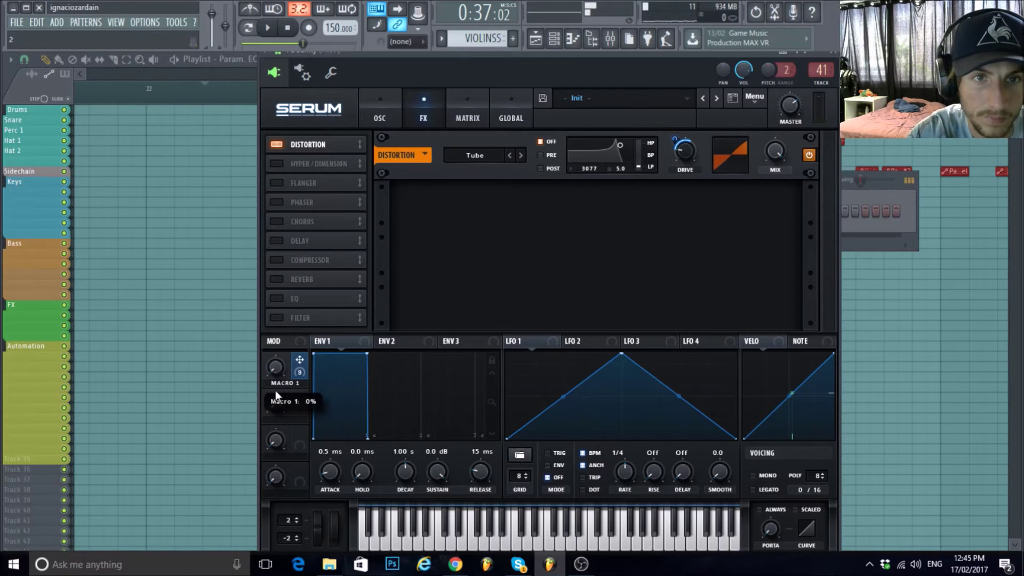
Enable the compressor right after the distortion, turn on Multiband, and audition it with Macro 1.
left_click(276, 260)
left_click_drag(318, 258, 325, 149)
left_click(651, 221)
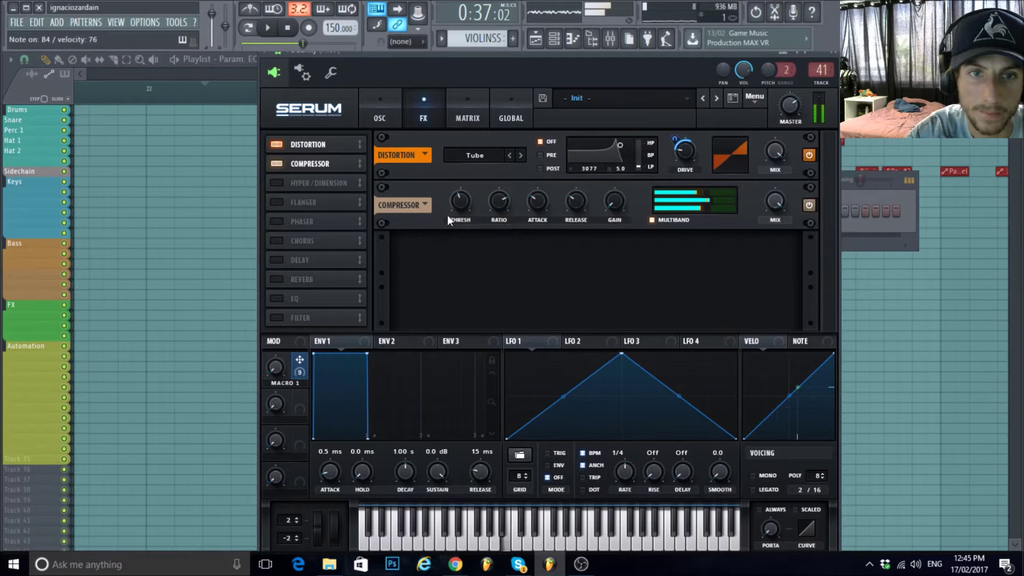
left_click_drag(276, 367, 277, 358)
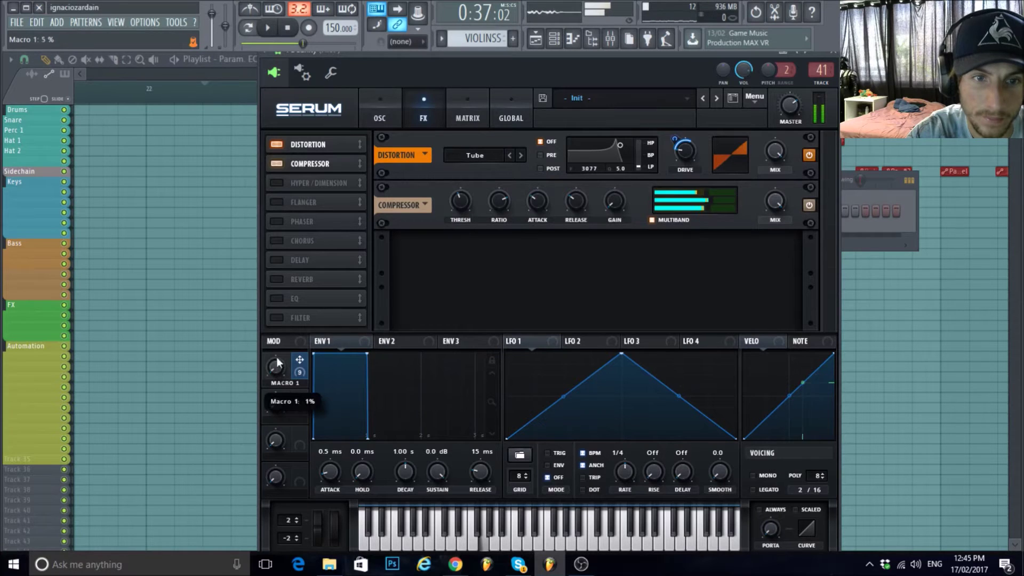
Enable the EQ, move it up the effects chain below Hyper/Dimension, and set both bands to Peak.
left_click(276, 299)
left_click_drag(333, 299, 328, 202)
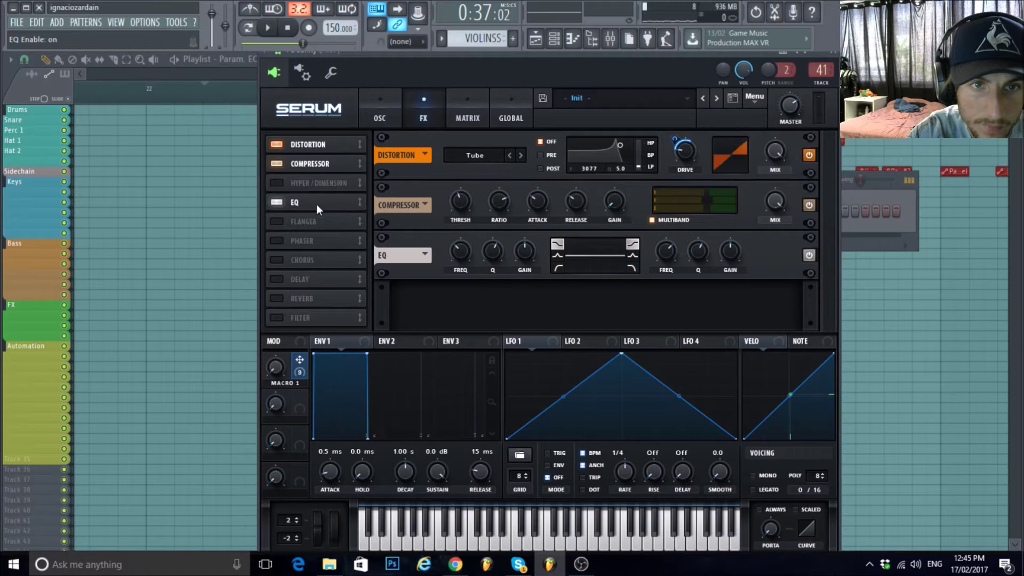
left_click(558, 255)
left_click(631, 255)
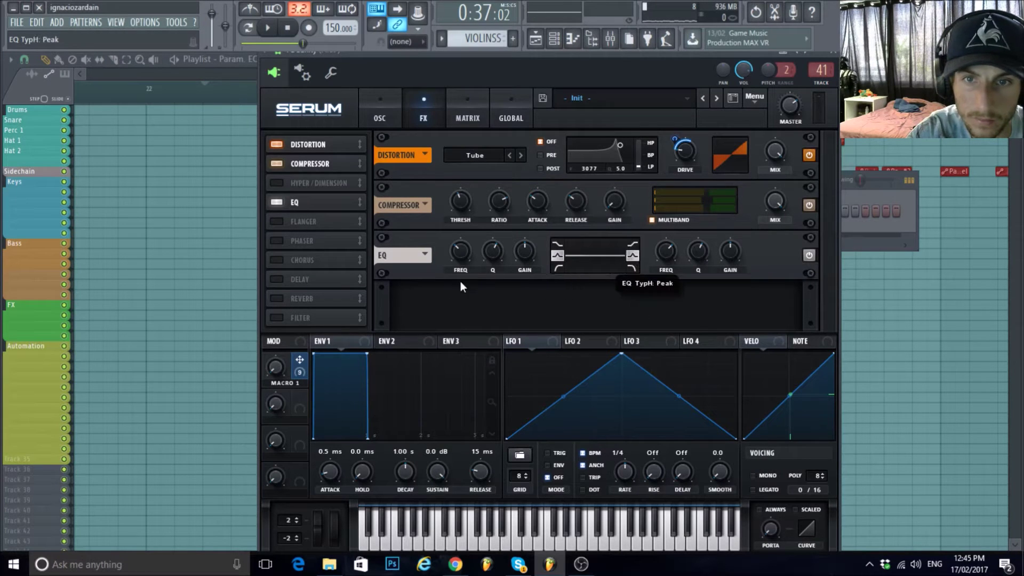
Modulate both EQ band frequencies with Macro 1, cut the low band's gain and boost the high band by 5.7 dB.
left_click_drag(462, 267, 440, 288)
left_click_drag(522, 256, 529, 271)
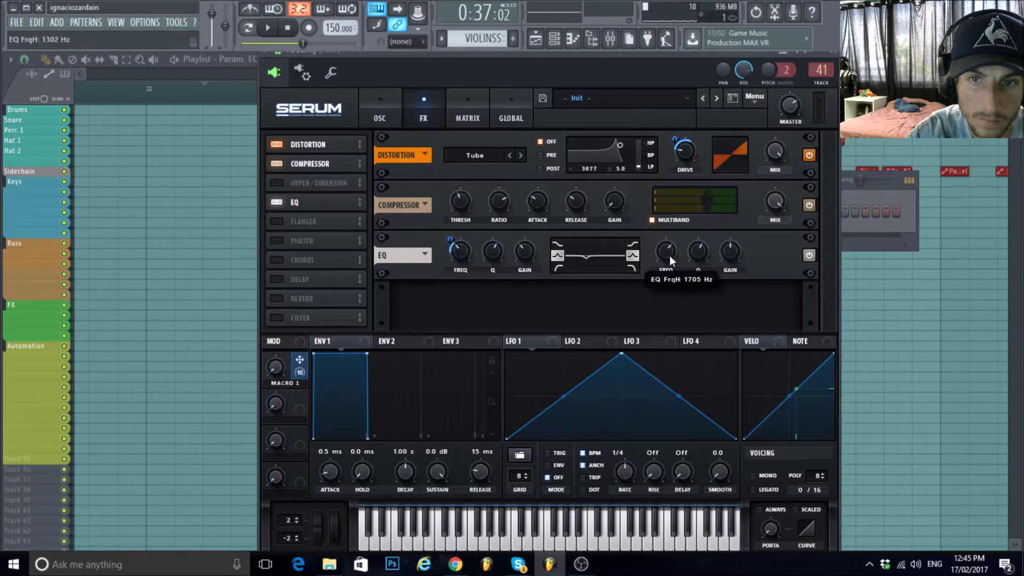
left_click_drag(300, 368, 666, 251)
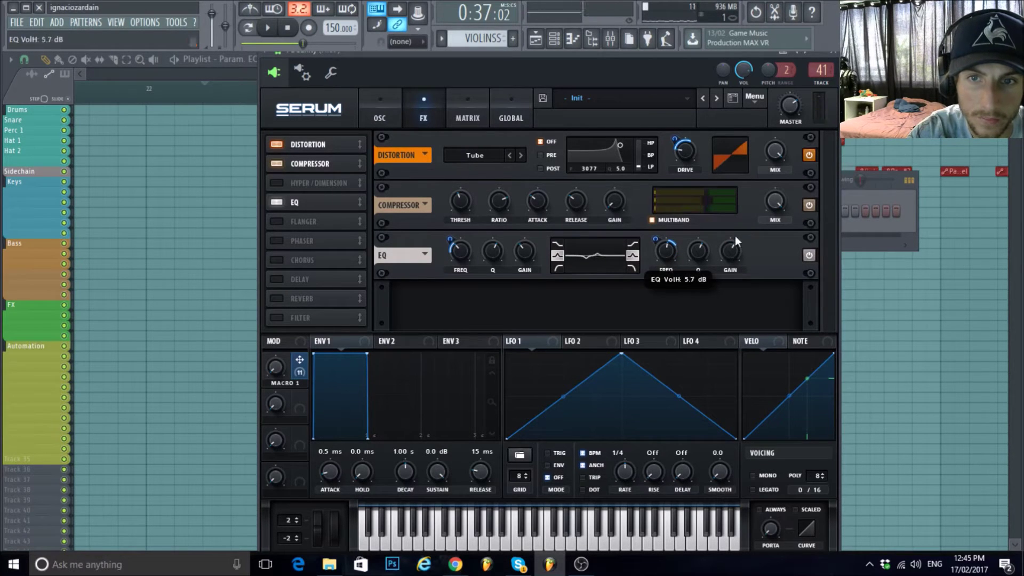
left_click_drag(270, 384, 276, 319)
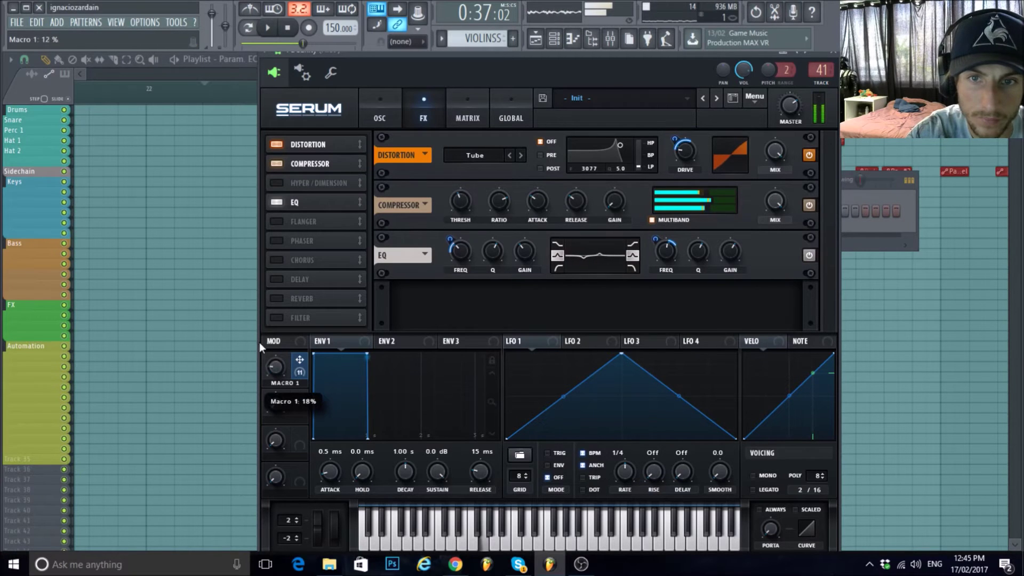
Return from Serum to the playlist and play the arrangement from just before bar 9.
left_click(380, 115)
left_click(199, 96)
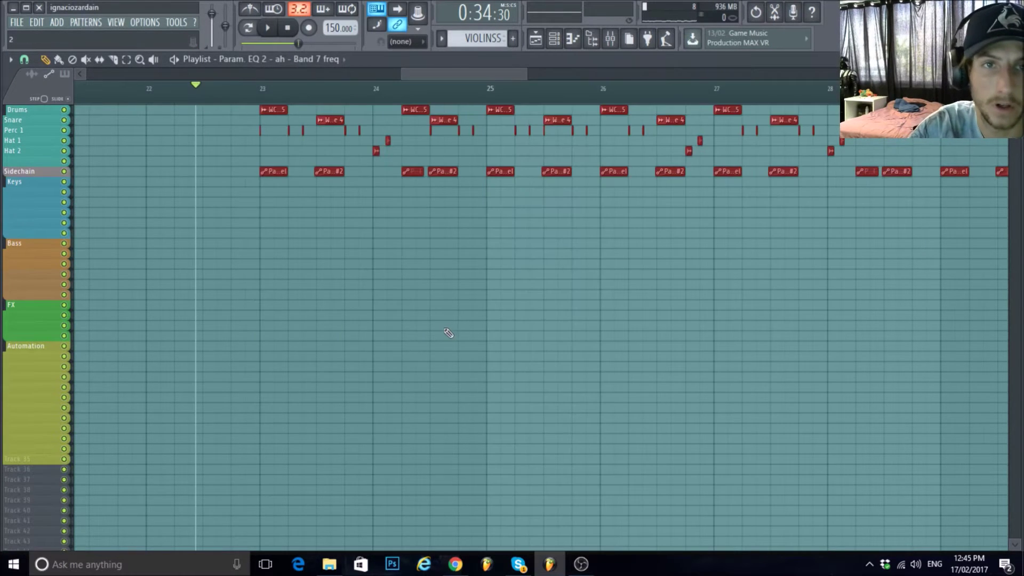
scroll(448, 333, "down", 5)
left_click(189, 89)
key("space")
scroll(280, 233, "up", 3)
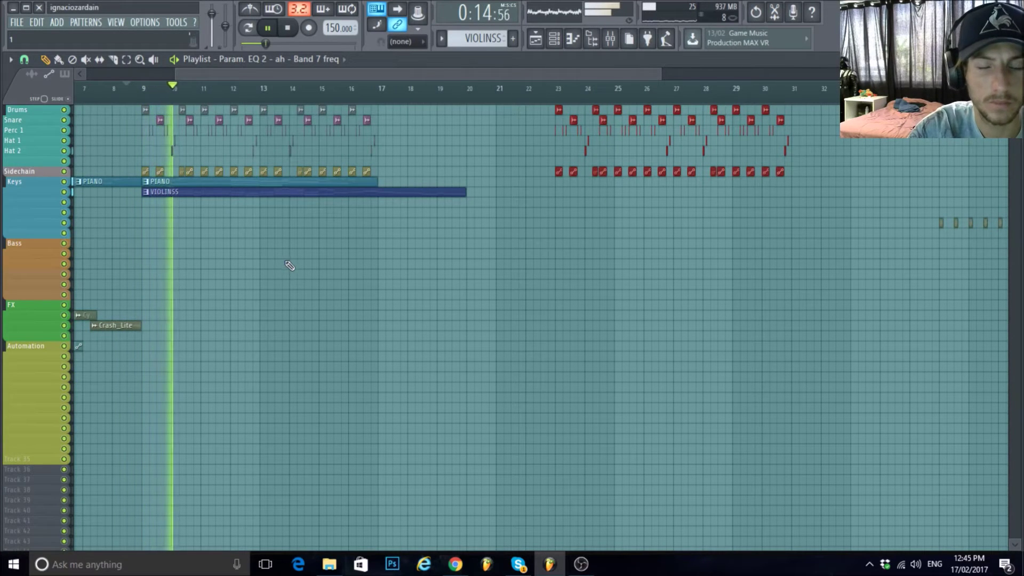
Switch to OBS to check the recording, and minimise it again to return to FL Studio.
left_click(581, 564)
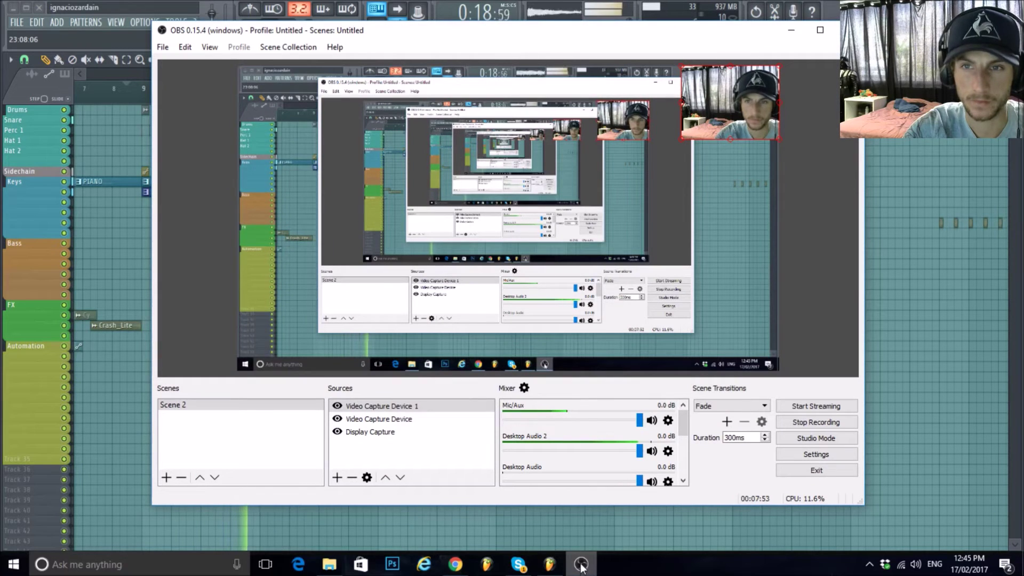
left_click(792, 31)
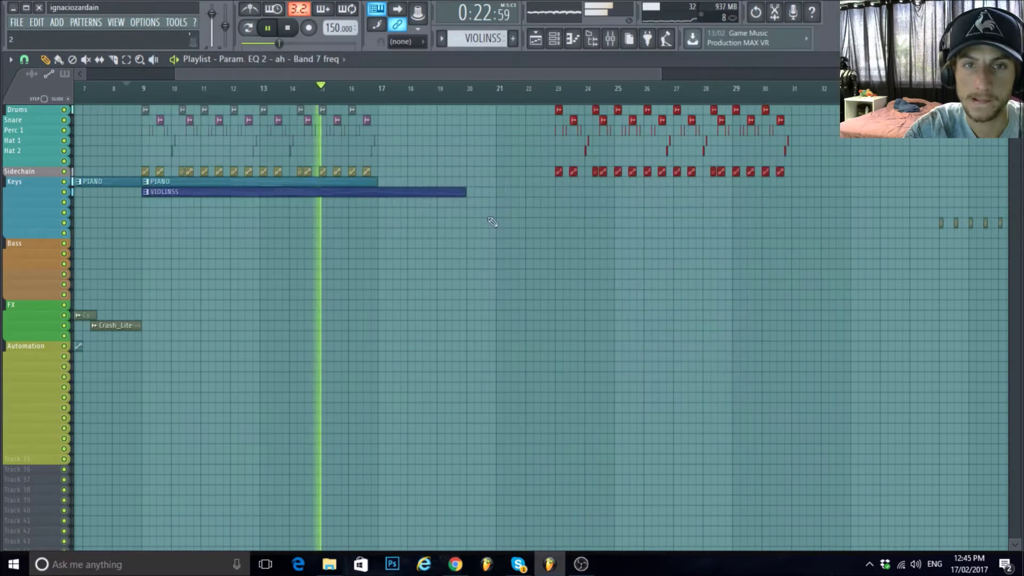
Stop playback and move the drum and sidechain clips at bar 23 to start at bar 20, where the VIOLINSS clip ends.
scroll(529, 223, "down", 2)
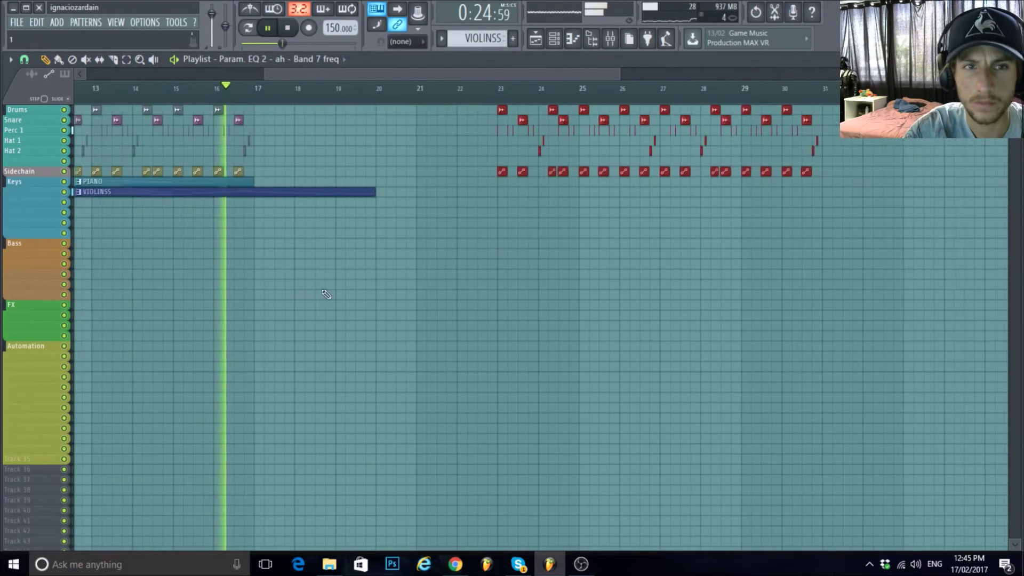
scroll(311, 224, "up", 2)
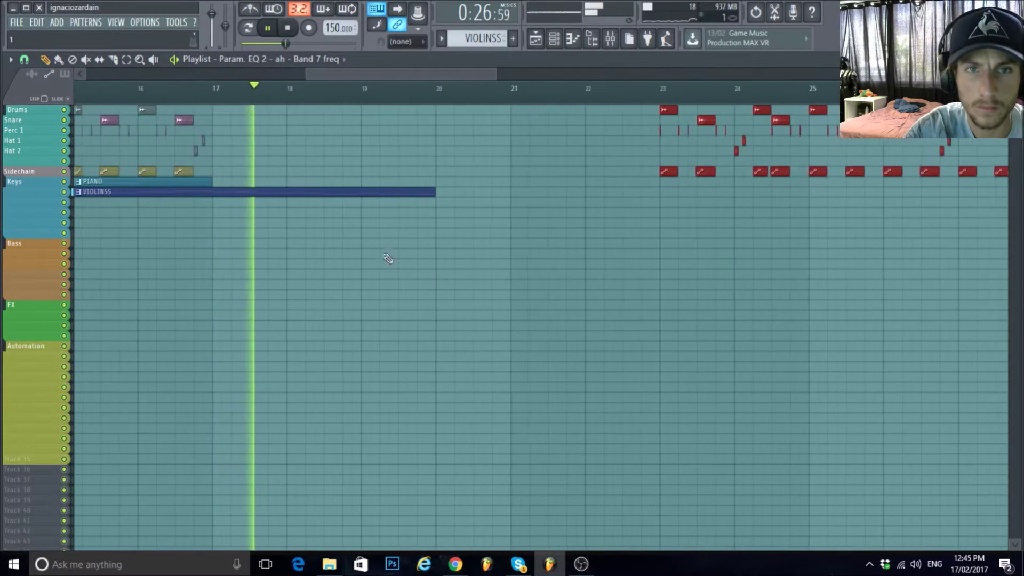
scroll(741, 192, "right", 3)
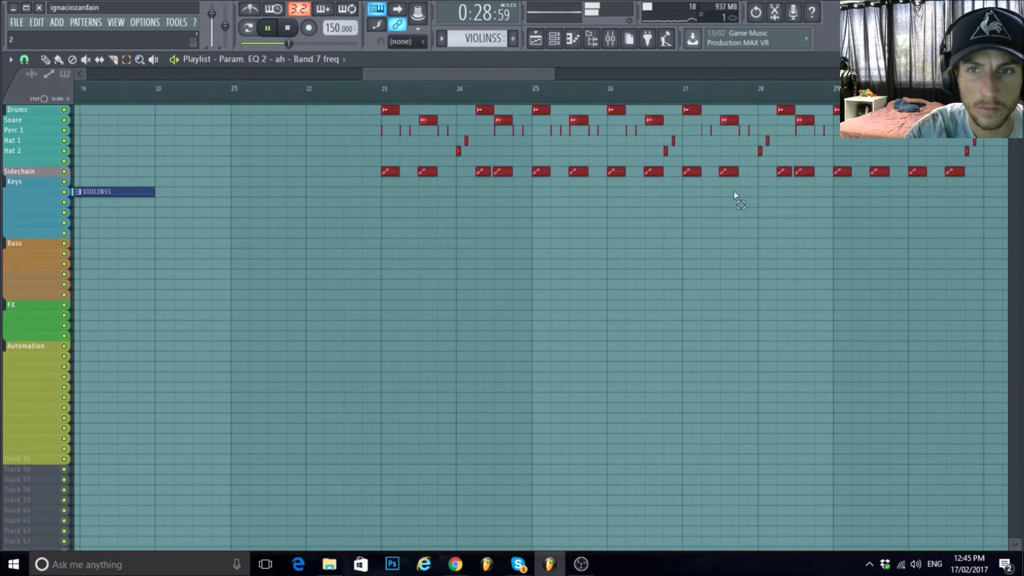
scroll(720, 191, "down", 2)
left_click_drag(875, 197, 510, 105)
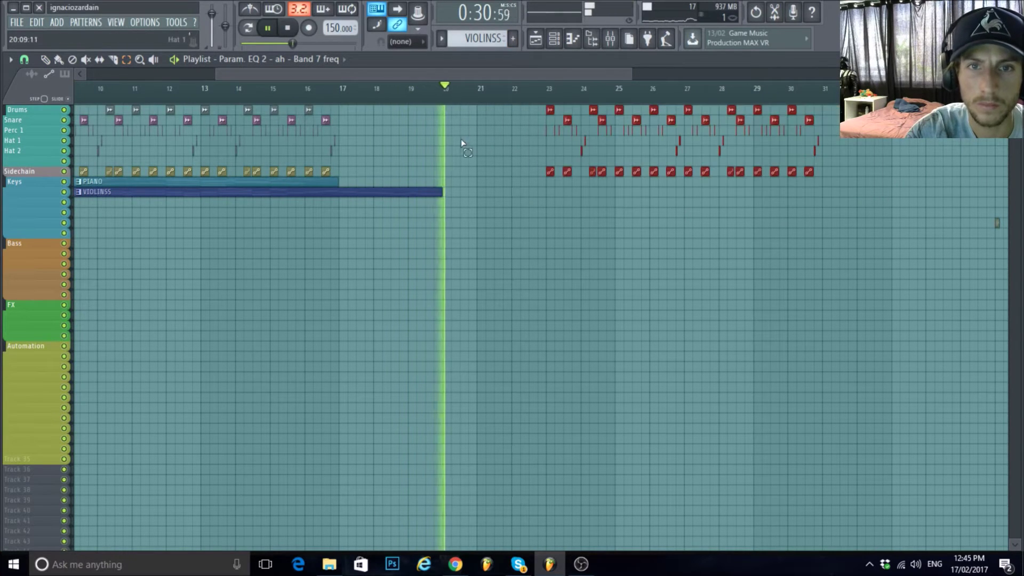
key("space")
left_click(51, 64)
scroll(470, 128, "up", 3)
mouse_move(764, 119)
left_mouse_down()
mouse_move(663, 75)
mouse_move(456, 41)
left_mouse_up()
scroll(400, 274, "up", 4)
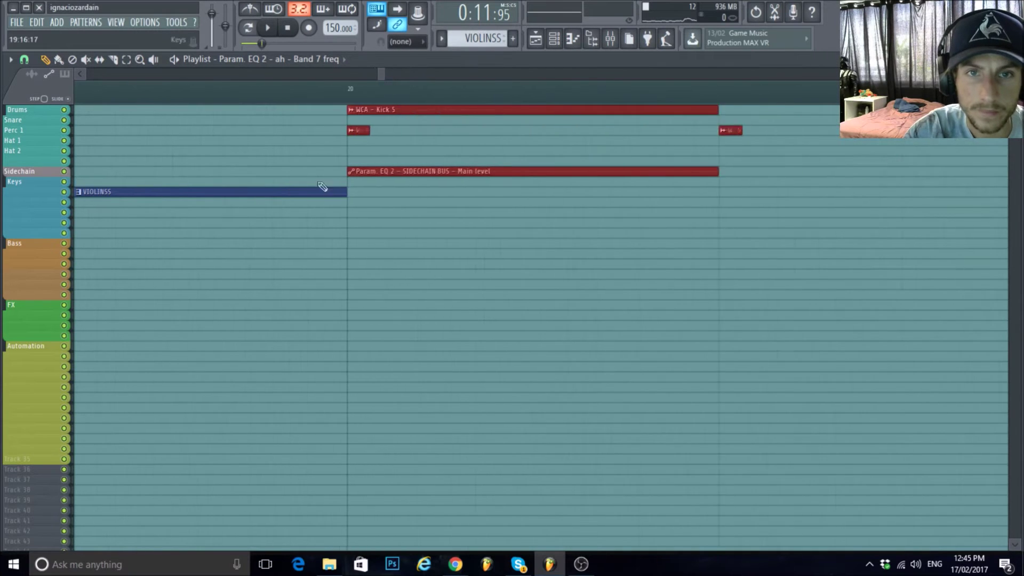
scroll(520, 316, "down", 2)
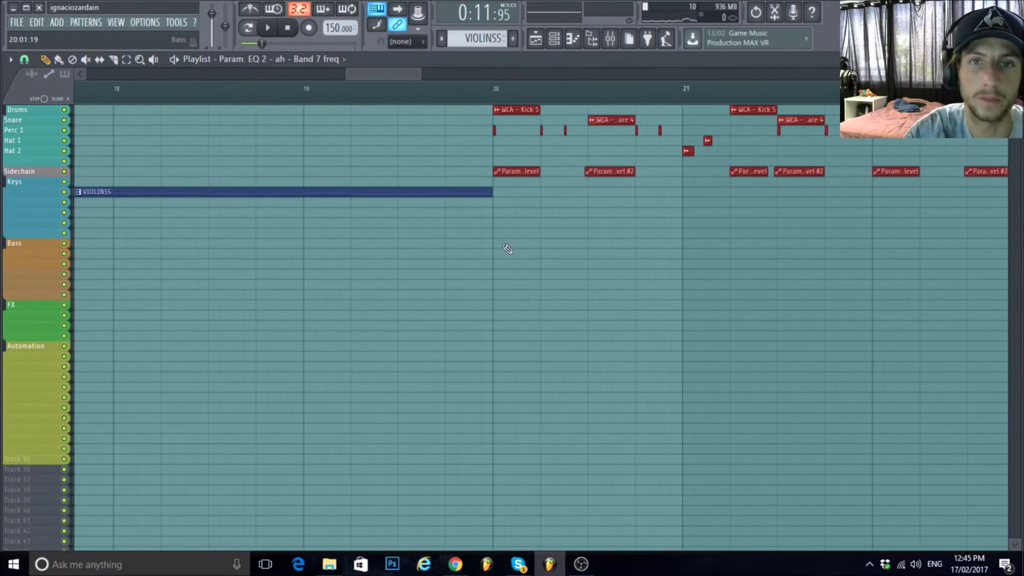
scroll(535, 256, "down", 2)
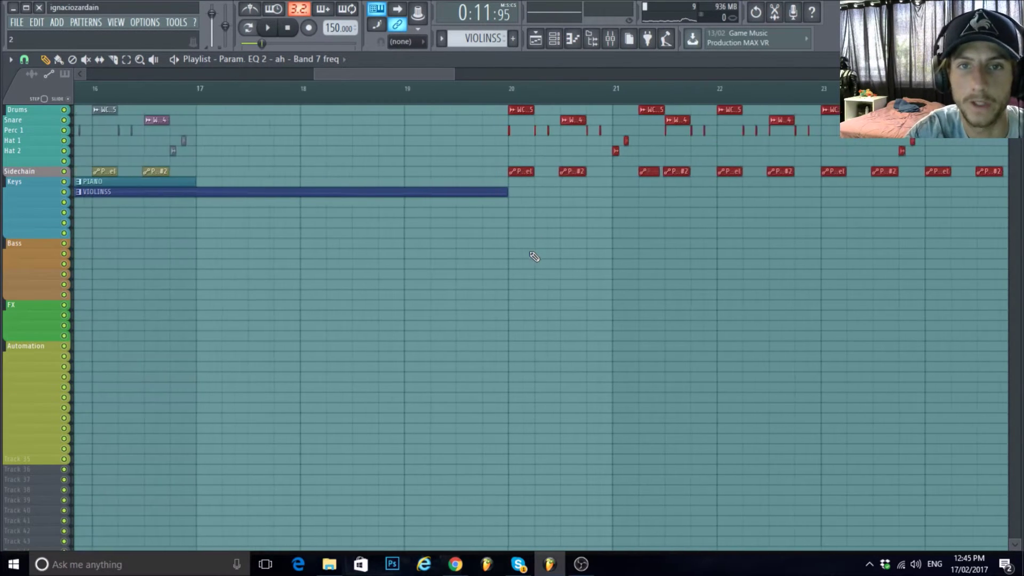
Create a new empty pattern and rename it GROWL.
scroll(563, 231, "up", 2)
left_click(513, 38)
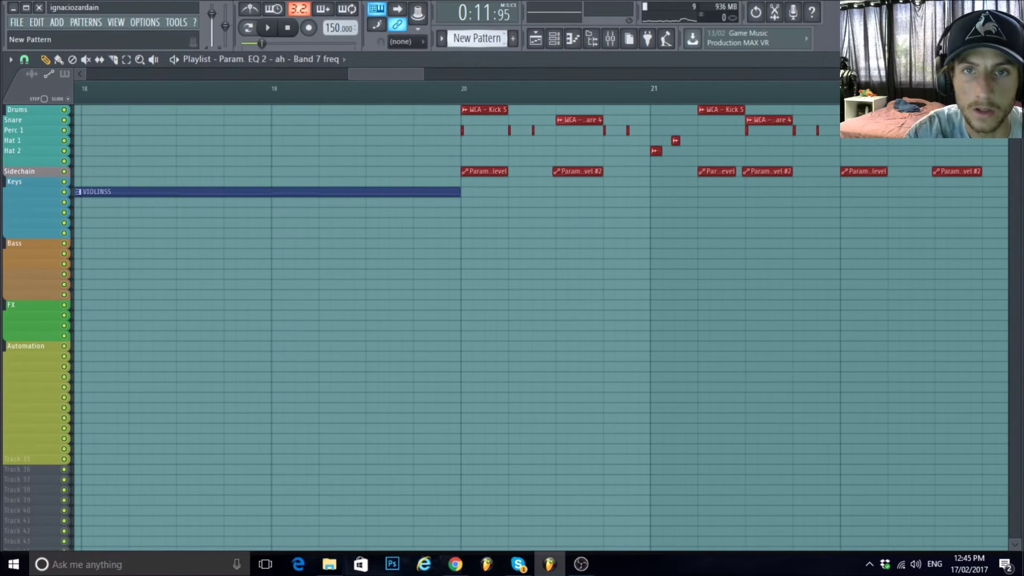
left_click_drag(475, 38, 475, 31)
right_click(475, 36)
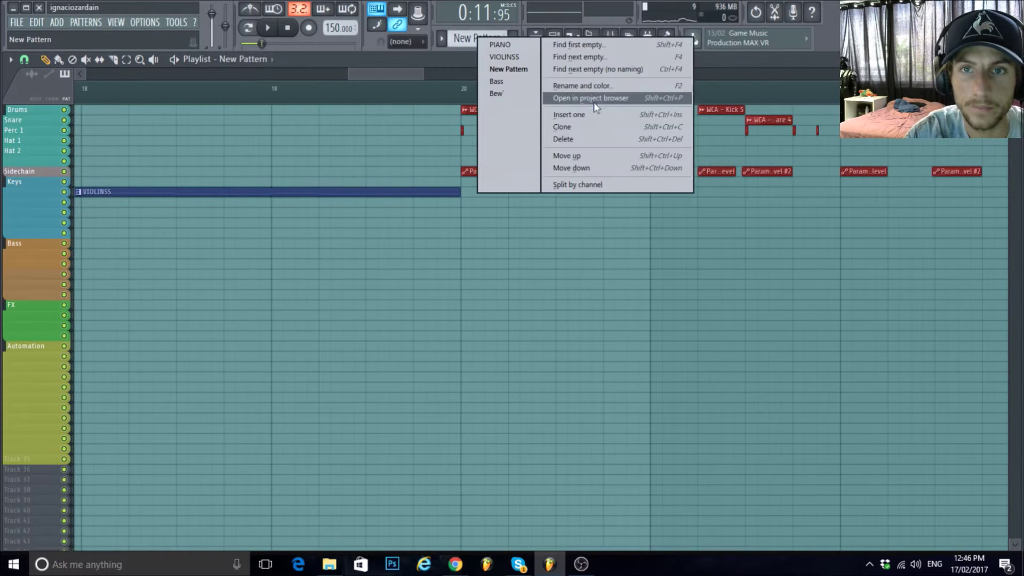
left_click(588, 86)
type("GROWL")
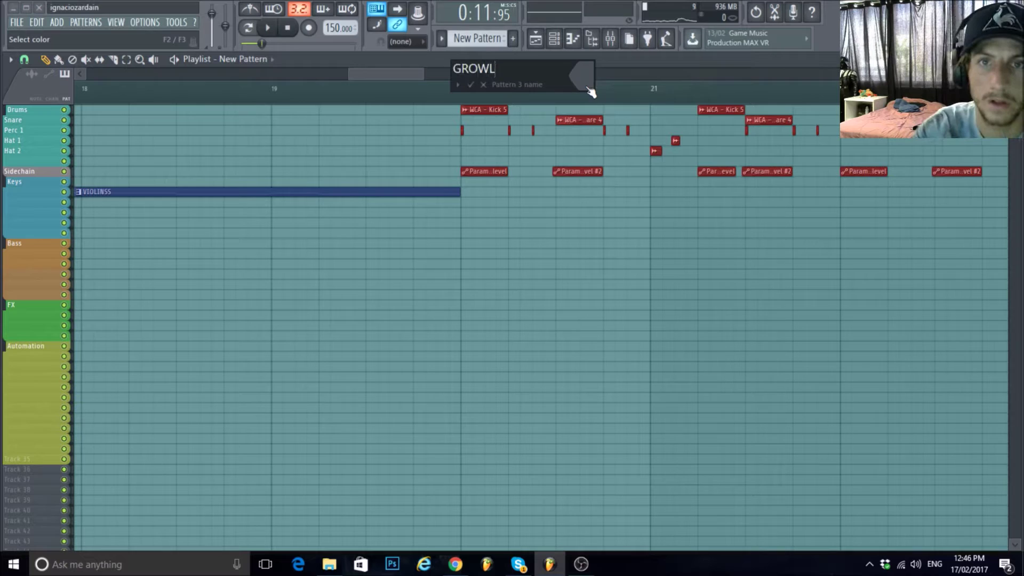
Give the GROWL pattern a custom muted blue colour with Red 73, Green 103, Blue 182, and confirm the name and colour.
left_click(586, 86)
left_click(603, 144)
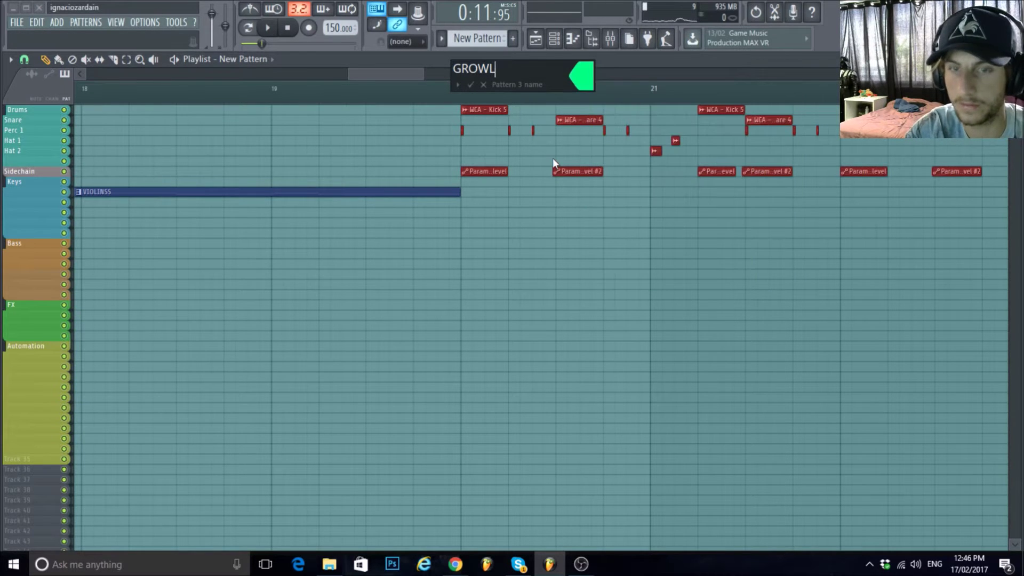
left_click(590, 86)
left_click(608, 76)
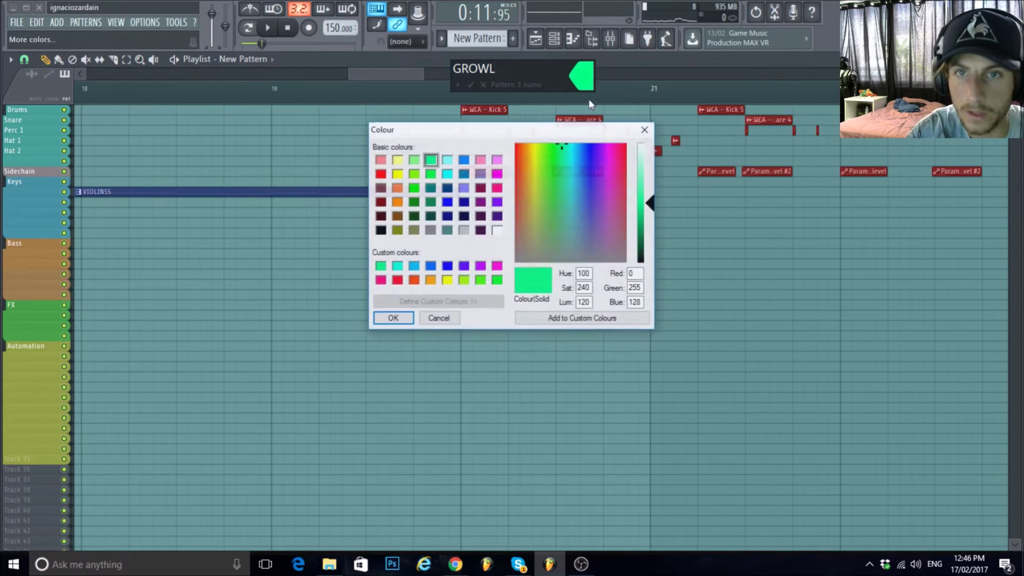
left_click_drag(580, 199, 585, 212)
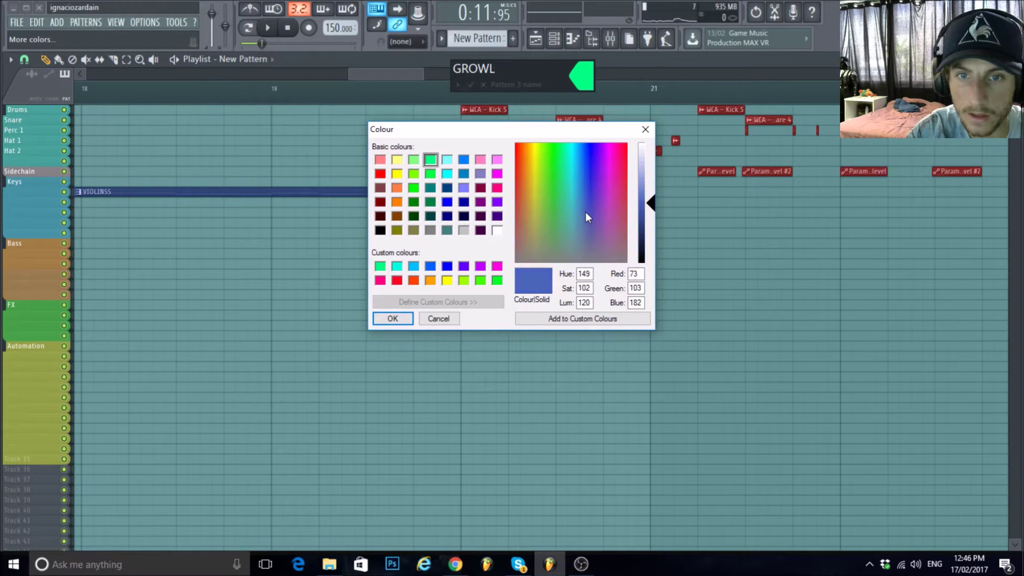
left_click(404, 324)
key("Return")
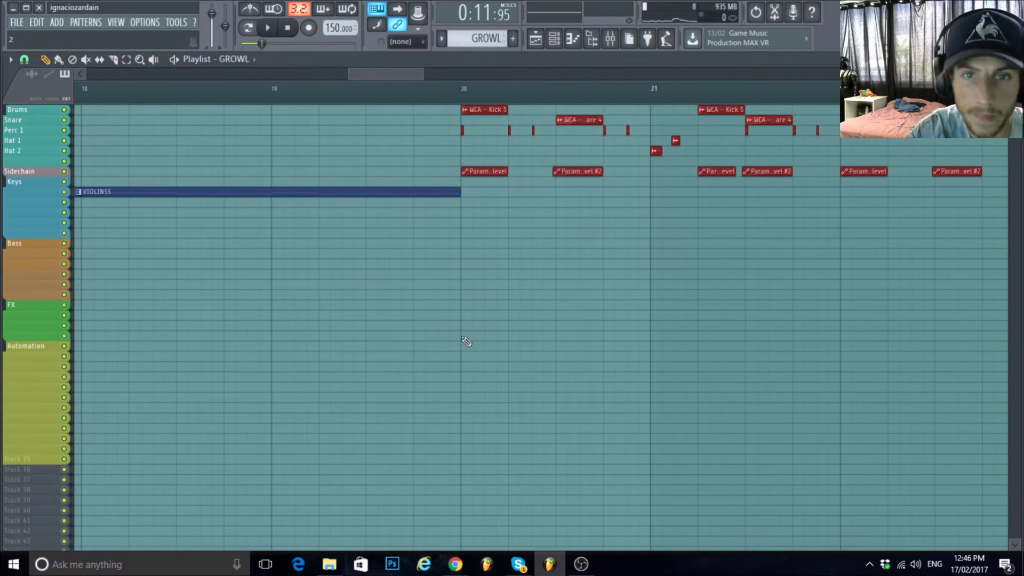
Place a GROWL pattern clip on the Bass track at bar 20.
scroll(464, 345, "up", 8)
left_click(457, 196)
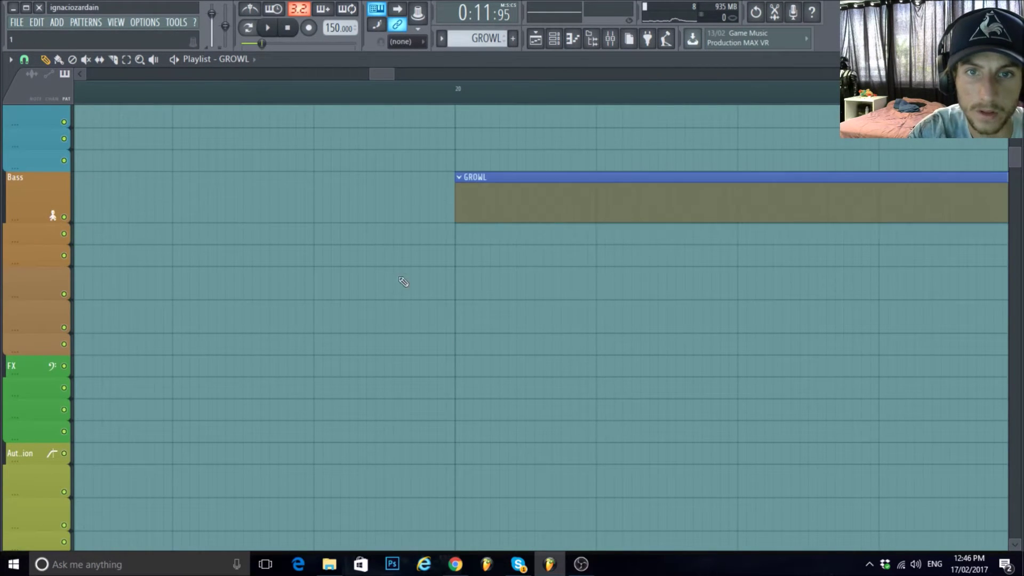
scroll(407, 273, "down", 3)
scroll(480, 276, "up", 4)
left_click(554, 40)
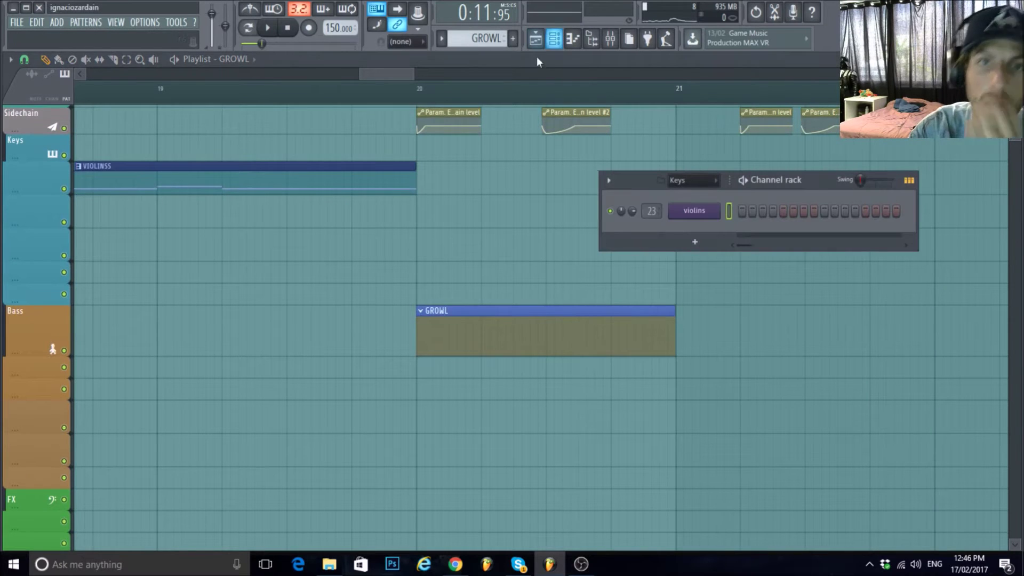
right_click(700, 210)
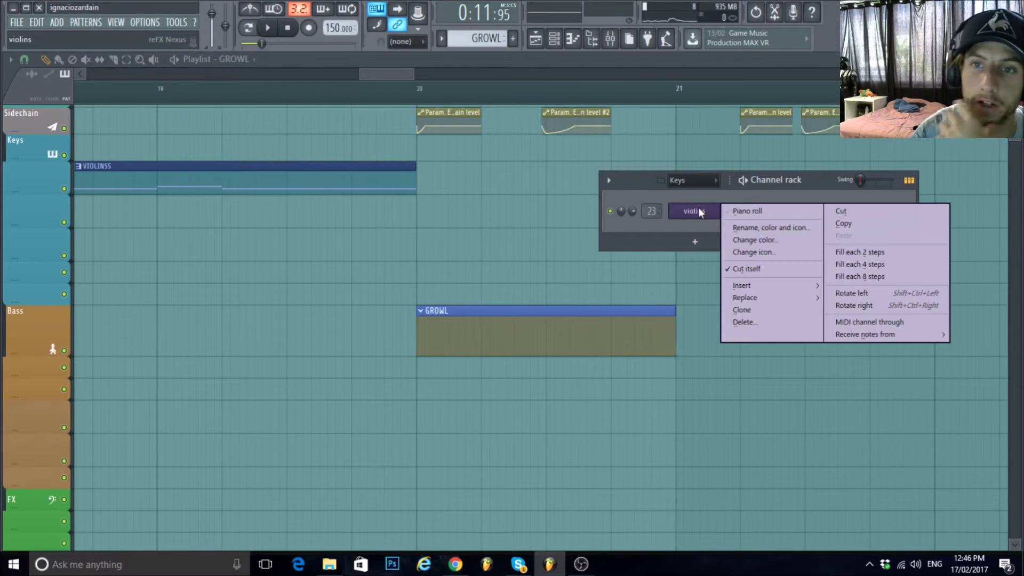
left_click(744, 213)
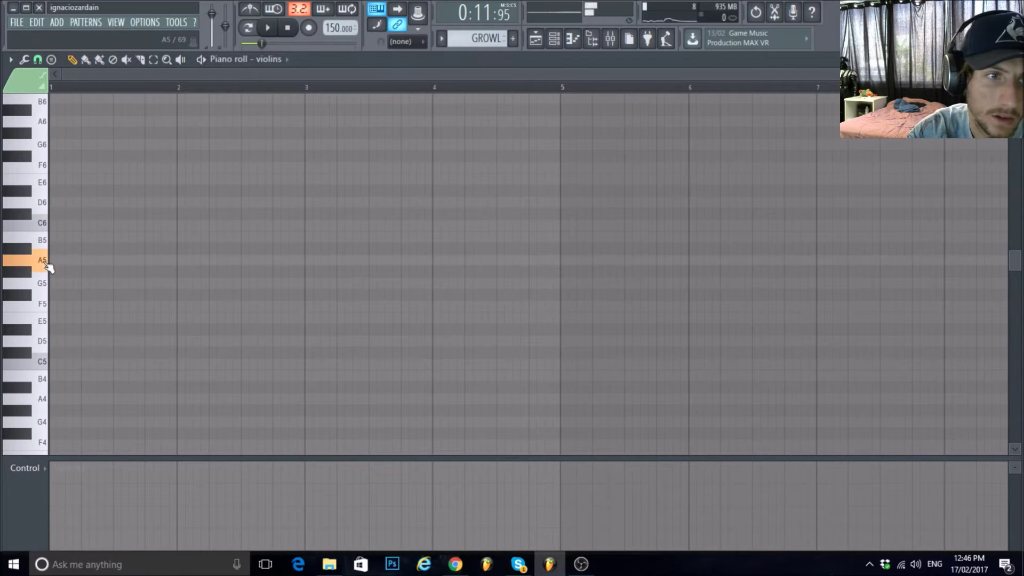
Show the Bass channel group and open the PL Sanity channel's piano roll.
left_click(554, 39)
left_click(686, 182)
left_click(700, 257)
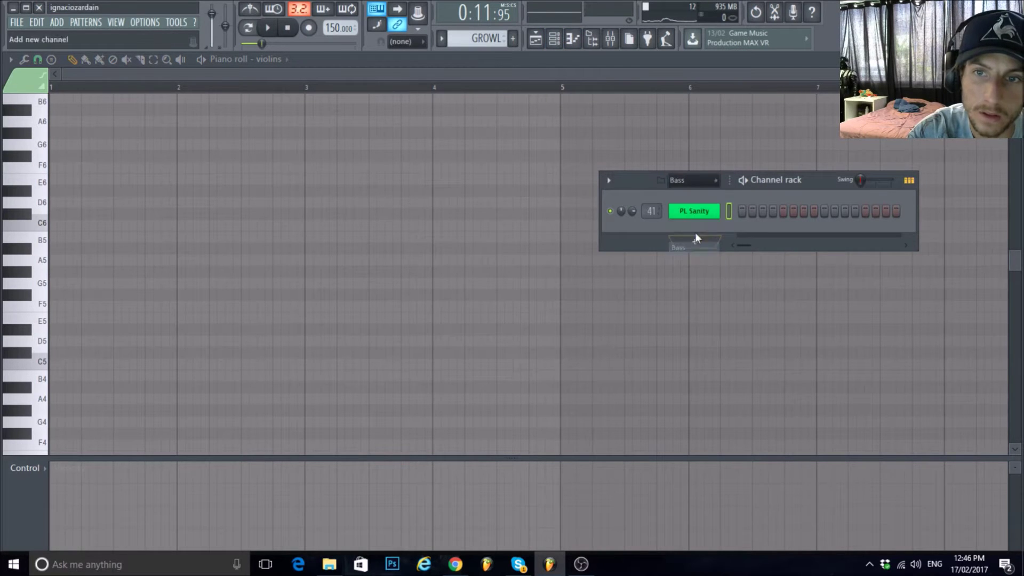
right_click(694, 211)
left_click(760, 208)
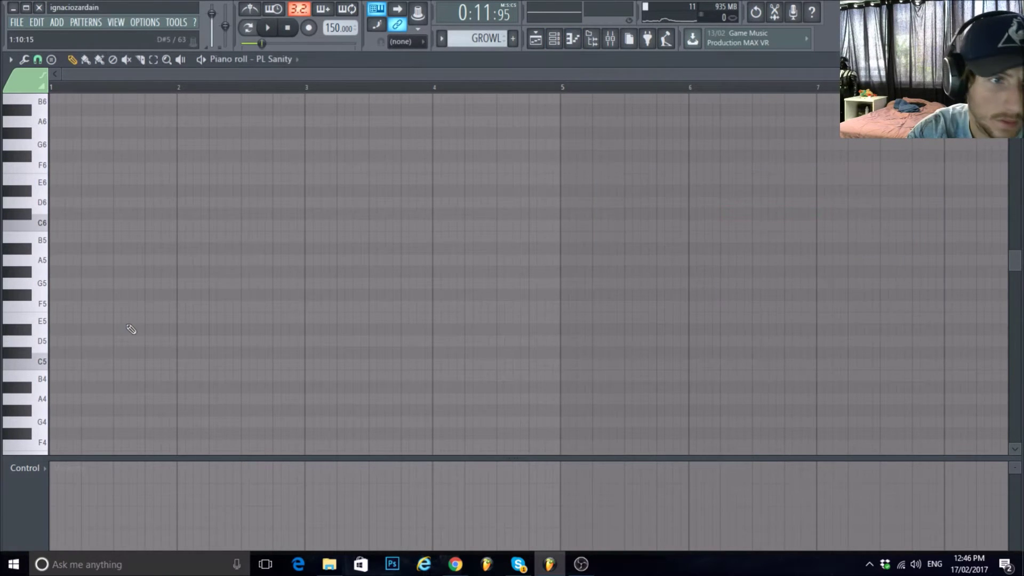
Preview the pitch and add a one-bar A4 note at the start of the GROWL pattern.
scroll(128, 332, "down", 2)
scroll(128, 332, "down", 2)
left_click(44, 294)
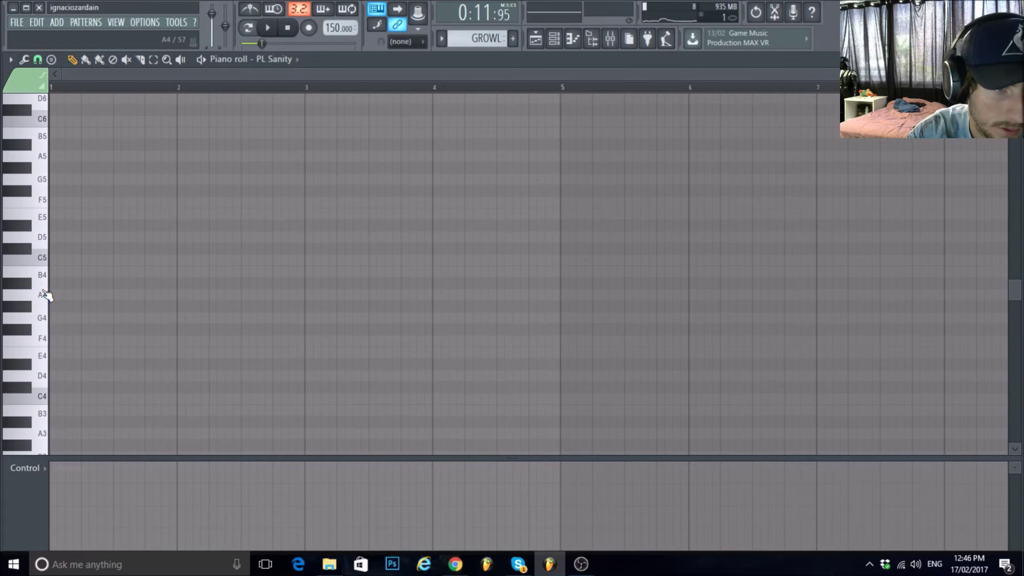
left_click(64, 294)
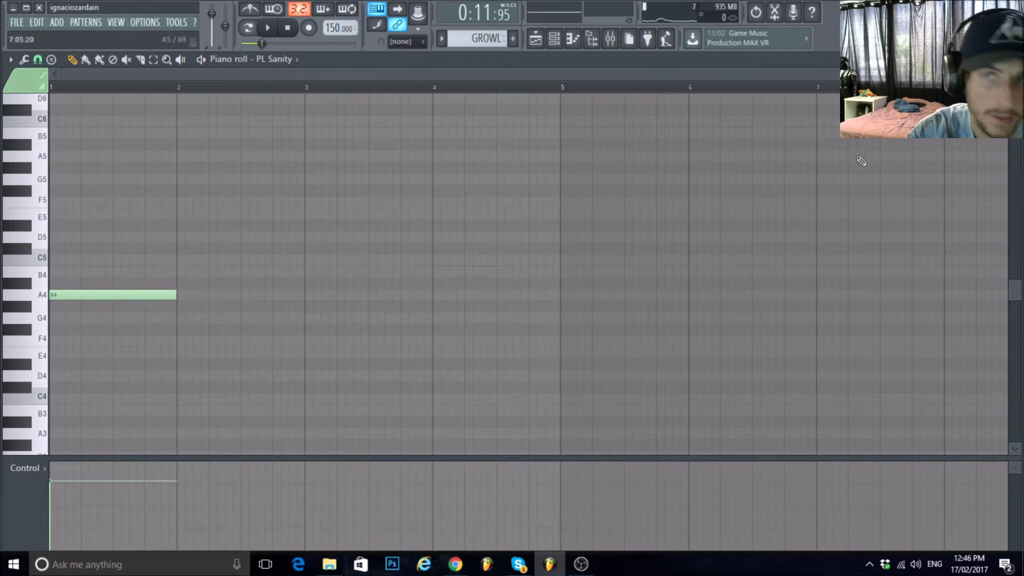
Return to the playlist and play the arrangement from mid-bar 19 through the GROWL clip.
left_click(39, 7)
left_click(302, 90)
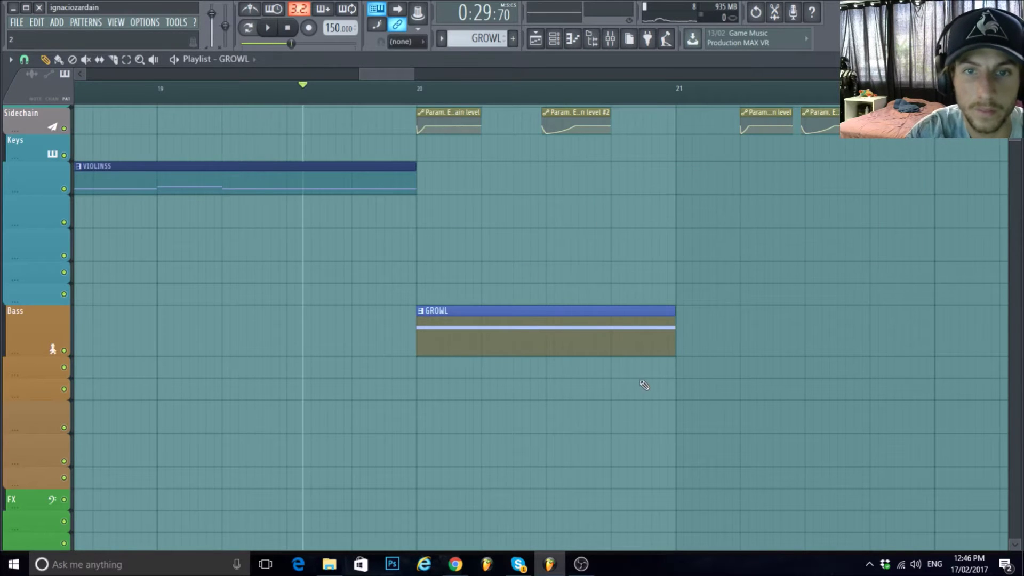
scroll(643, 384, "up", 2)
key("space")
scroll(503, 335, "down", 2)
scroll(504, 335, "up", 2)
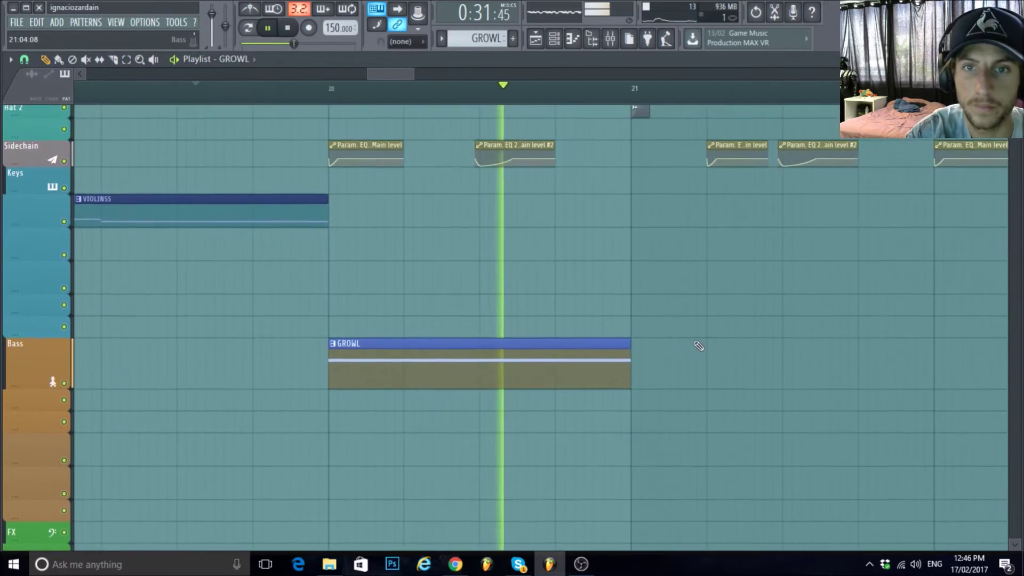
key("space")
Select bar 20 as the time range and create an automation clip for Macro 1 of PL Sanity's Serum.
left_click(555, 38)
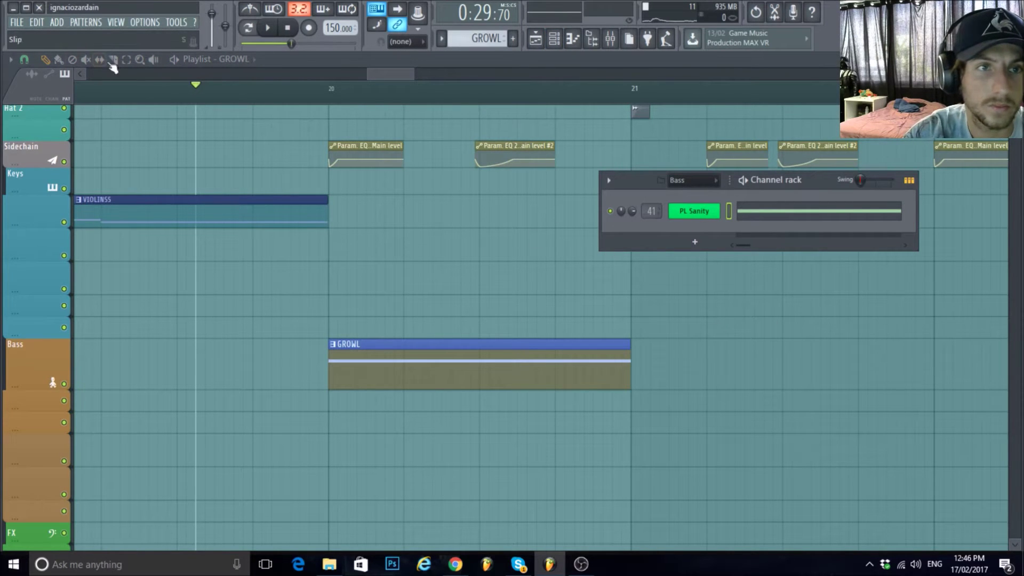
key("F6")
left_click_drag(333, 99, 631, 133)
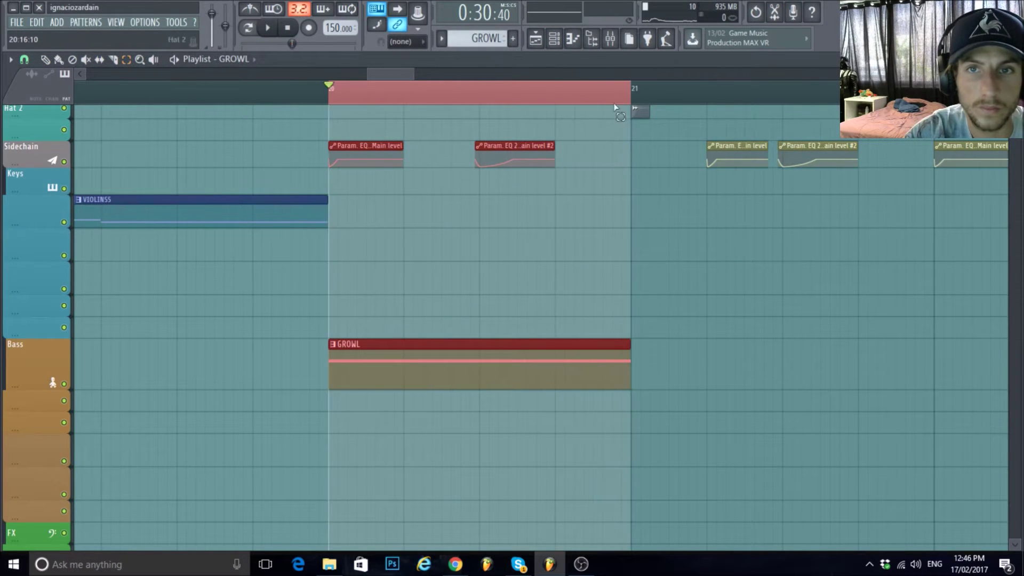
left_click(555, 39)
left_click(695, 212)
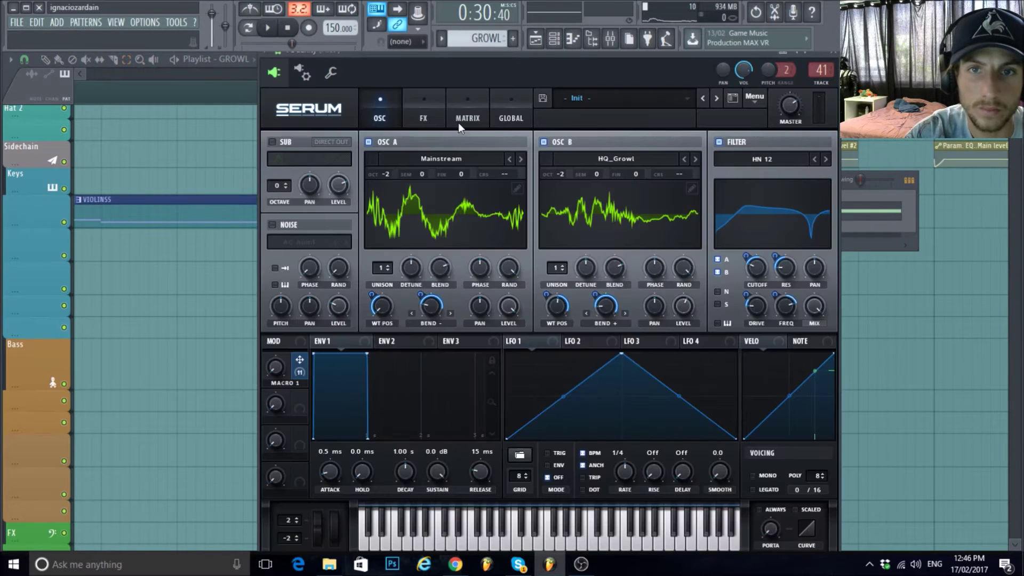
left_click(419, 12)
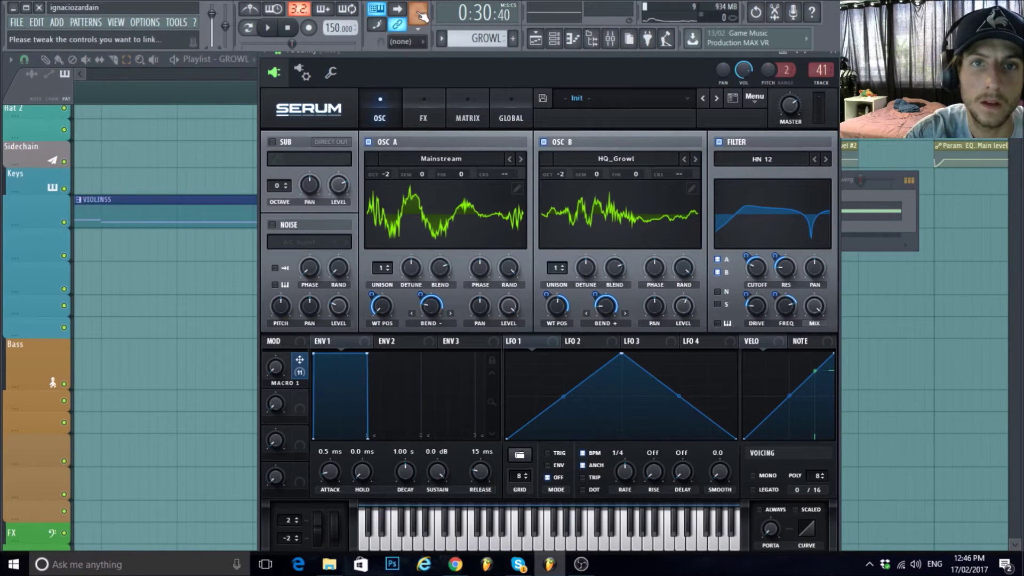
left_click(277, 366)
right_click(418, 13)
left_click(469, 80)
Clear the time selection and move the Macro 1 automation clip to the track directly below the GROWL clip.
left_click(44, 61)
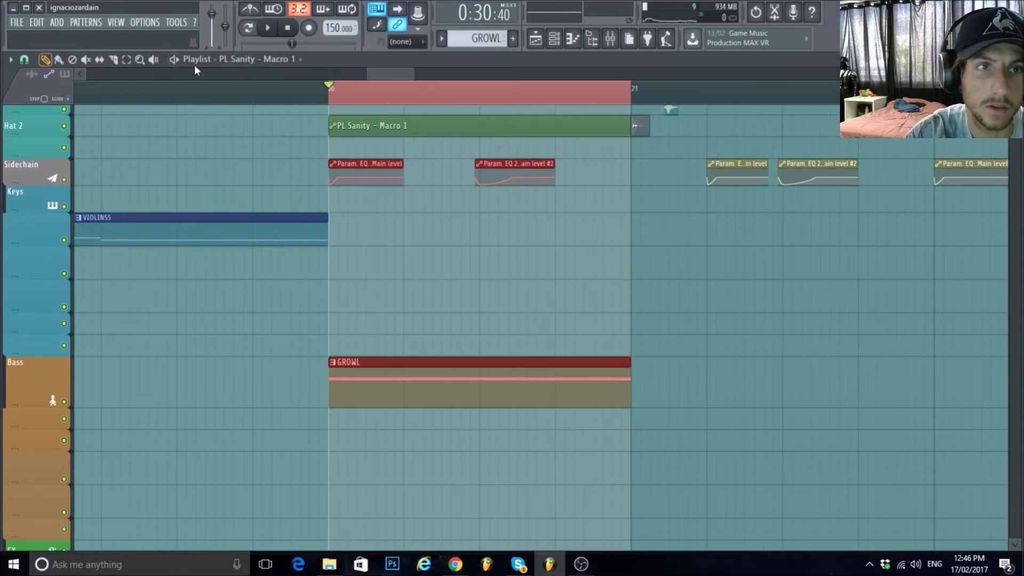
key("ctrl+d")
left_click_drag(401, 120, 399, 328)
scroll(393, 414, "up", 2)
scroll(377, 423, "down", 2)
scroll(350, 227, "down", 2)
Change the PL Sanity - Macro 1 automation clip's colour to blue and close its channel settings.
double_click(348, 235)
left_click(64, 170)
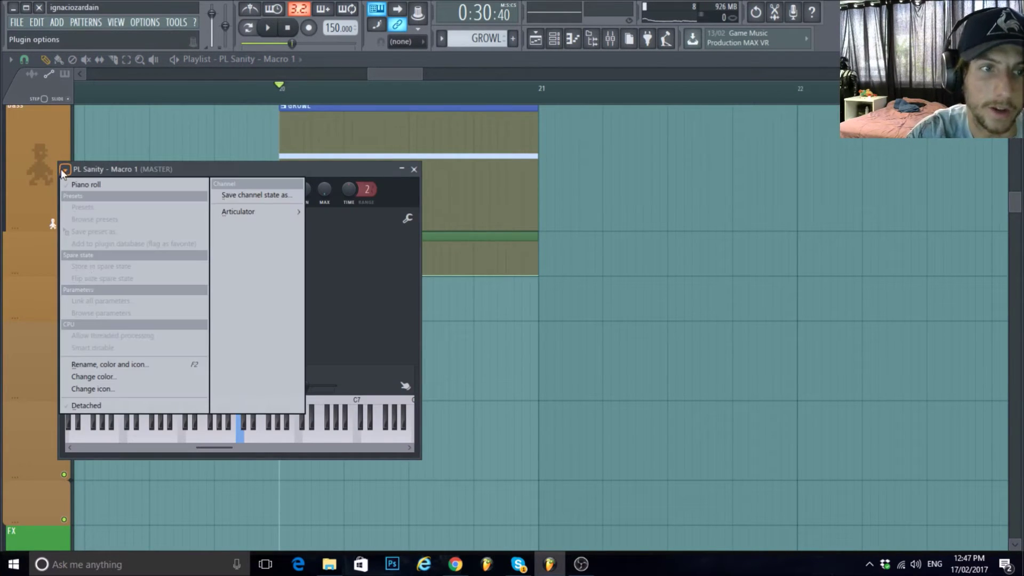
left_click(94, 363)
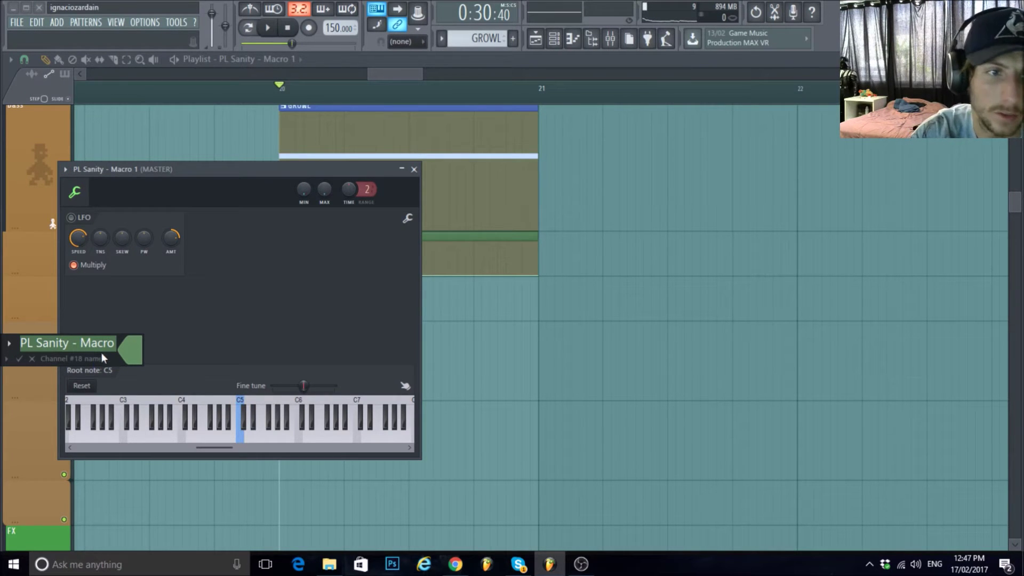
left_click(125, 347)
left_click(145, 381)
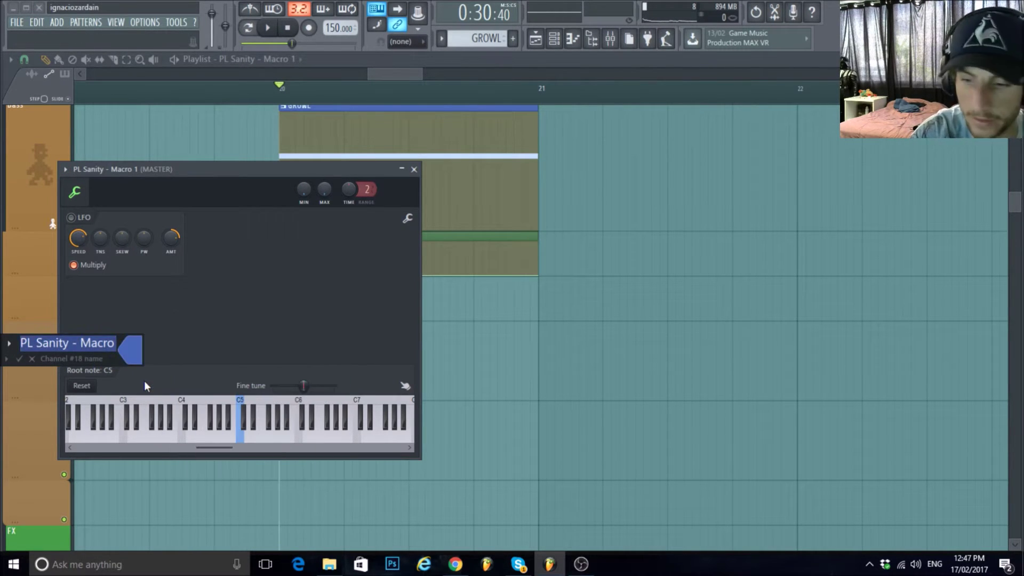
key("Return")
left_click(414, 170)
scroll(640, 252, "up", 3)
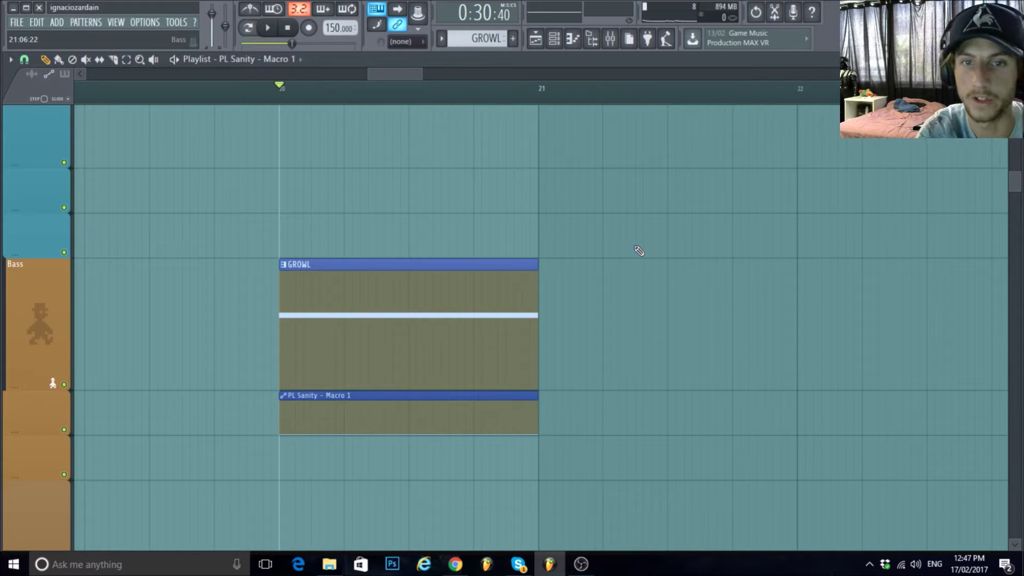
scroll(639, 251, "down", 3)
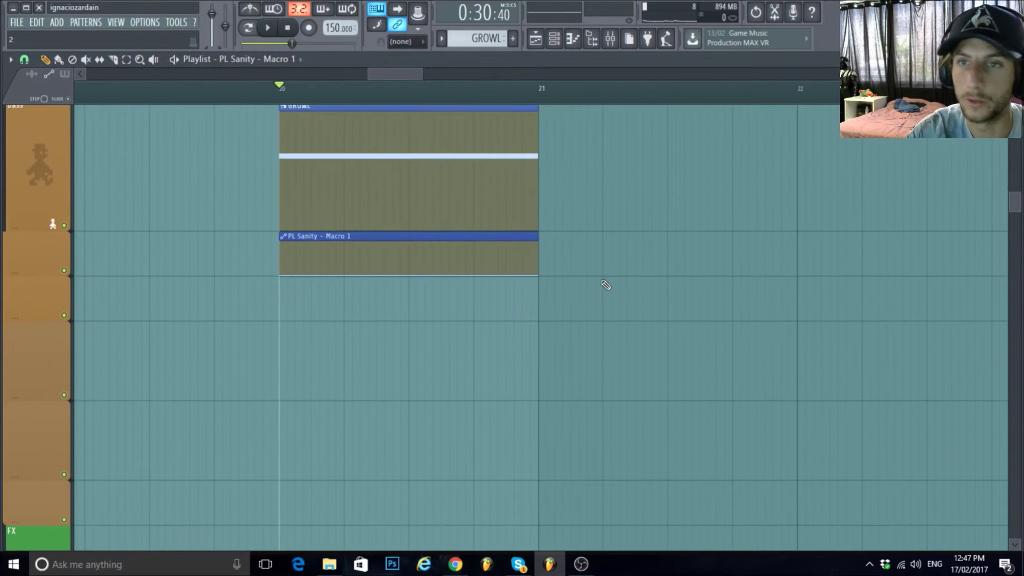
scroll(582, 344, "up", 2)
scroll(586, 337, "up", 1)
scroll(586, 336, "down", 3)
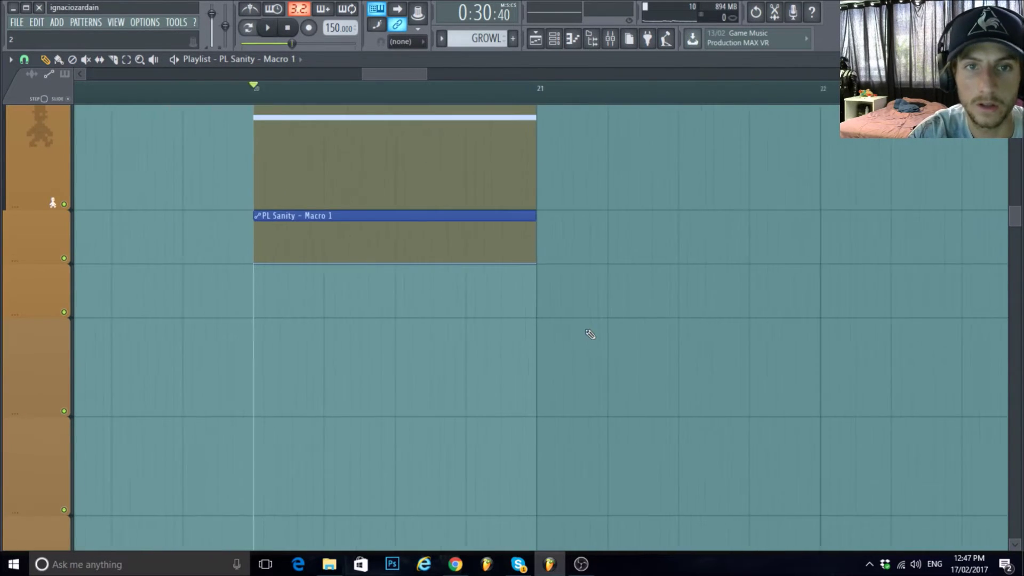
scroll(484, 402, "up", 3)
scroll(471, 419, "down", 1)
scroll(460, 426, "down", 5)
scroll(447, 427, "up", 3)
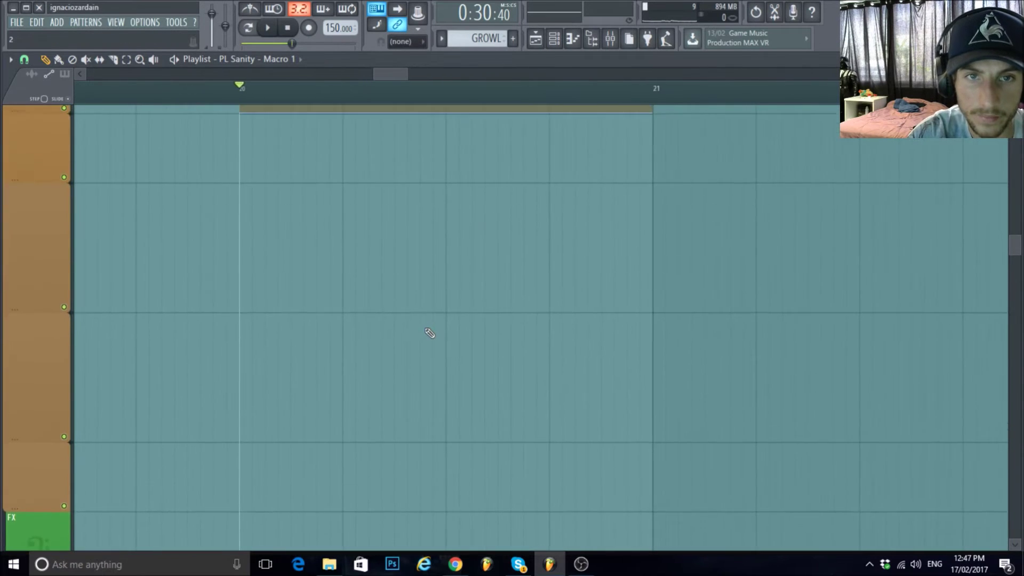
Add a high peak near the start of the Macro 1 automation clip and audition it against the growl.
scroll(405, 368, "up", 6)
scroll(346, 435, "down", 2)
scroll(18, 305, "down", 2)
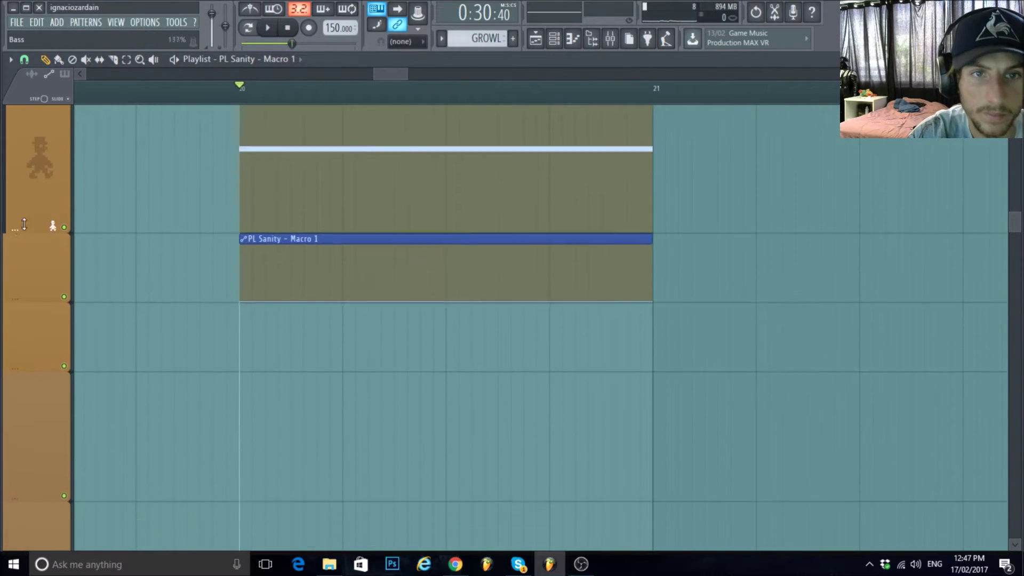
right_click(344, 230)
key("space")
left_click_drag(291, 252, 317, 228)
key("space")
key("space")
Add a 0% point halfway through bar 20 and a second peak three quarters through, and curve the first fall slightly inward.
right_click(446, 272)
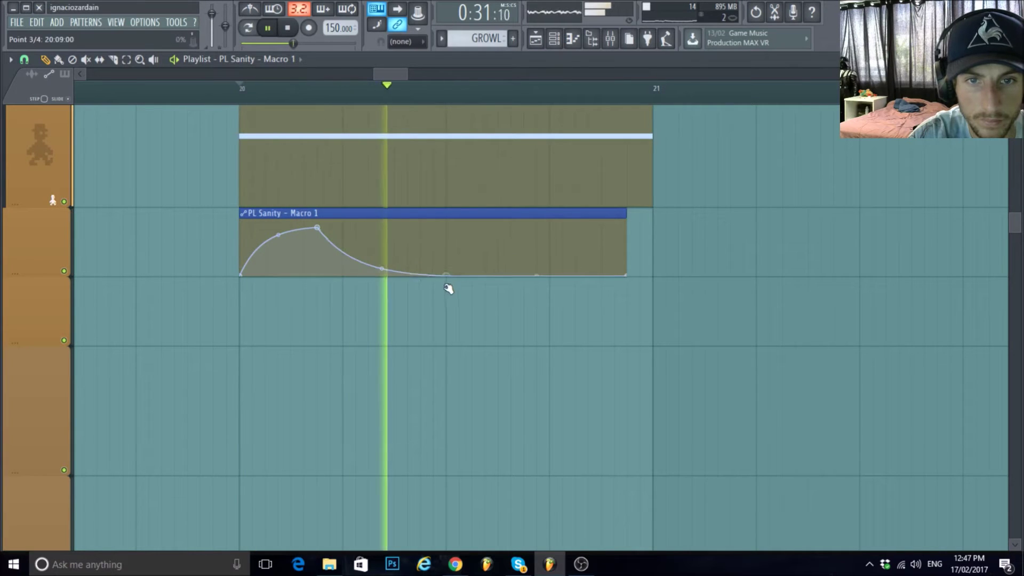
right_click(550, 230)
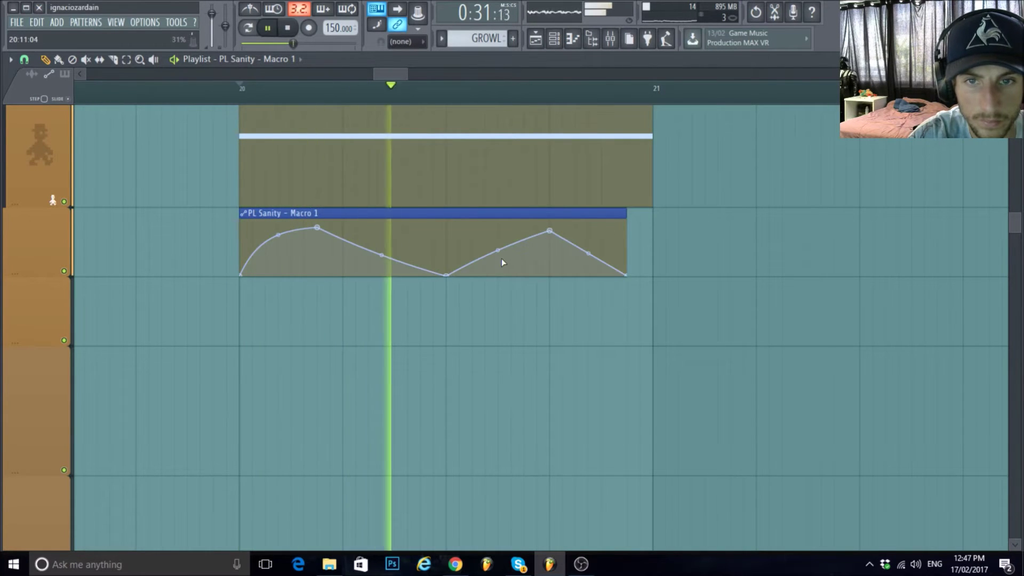
key("space")
left_click_drag(381, 255, 382, 262)
key("space")
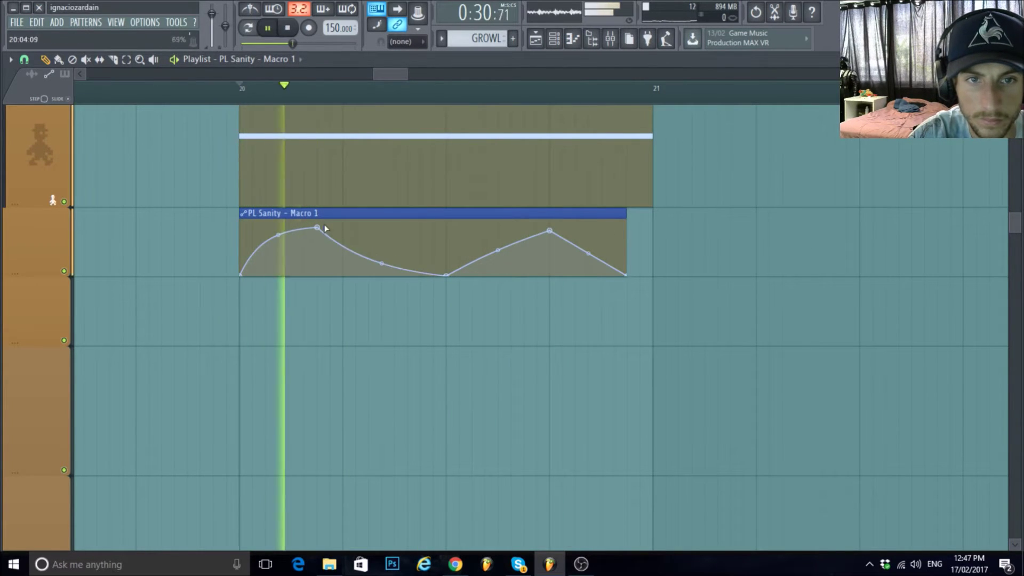
Move the first automation peak back to the start of the clip and raise it, and audition the shorter envelope.
key("space")
key("space")
left_click_drag(318, 228, 232, 200)
key("space")
key("space")
key("space")
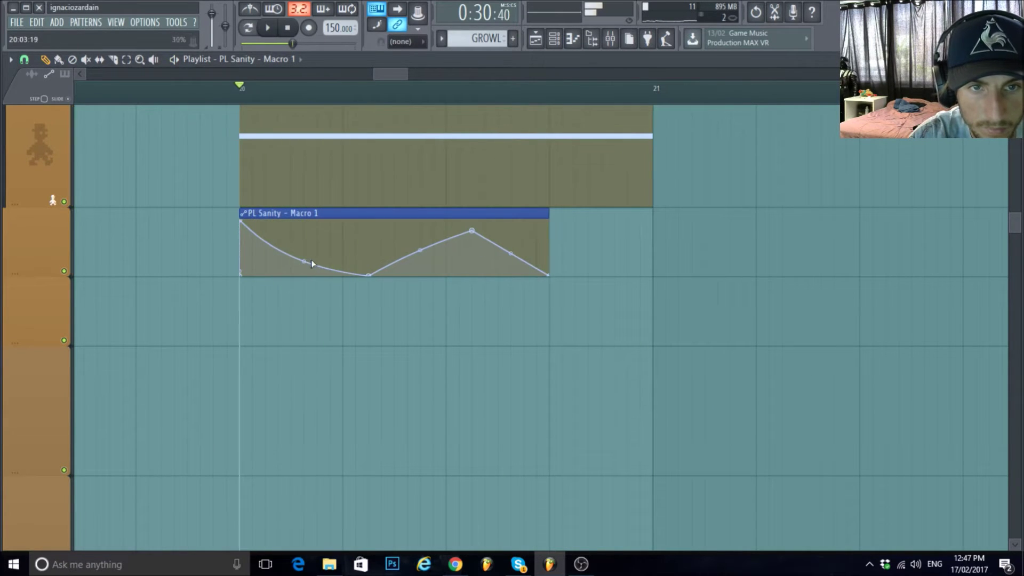
Bow the opening fall of the Macro 1 envelope outward and audition the growl.
key("space")
left_click_drag(304, 227, 304, 234)
key("space")
key("space")
Move the envelope's low point to the first quarter of bar 20, bow the following rise upward, and audition it.
left_click_drag(371, 277, 345, 285)
key("space")
left_click_drag(395, 251, 395, 242)
key("space")
key("space")
scroll(407, 380, "up", 2)
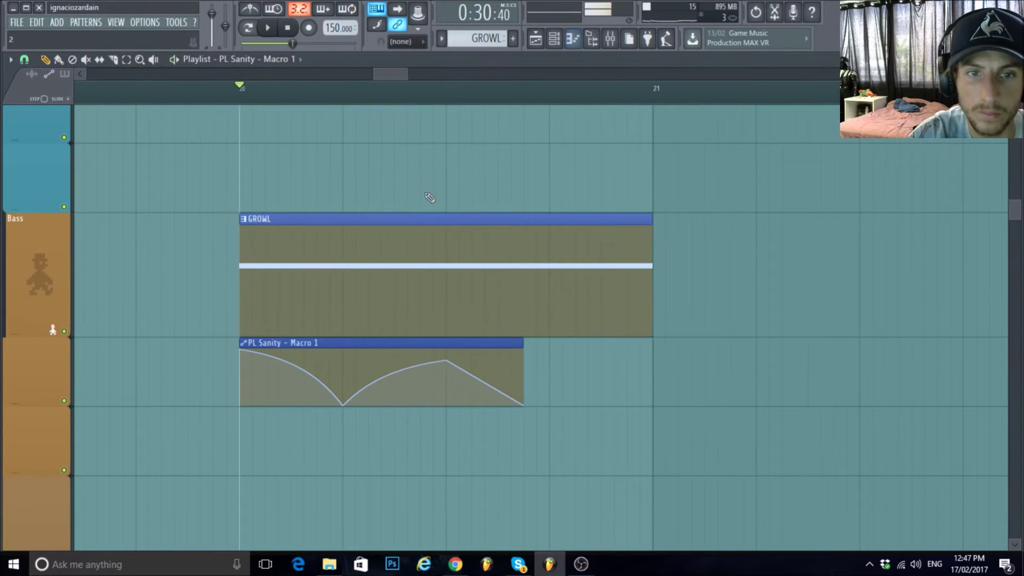
Filter the channel rack to Bass, open the PL Sanity Serum, and watch its oscillators while the growl plays.
left_click(555, 39)
key("space")
left_click(689, 180)
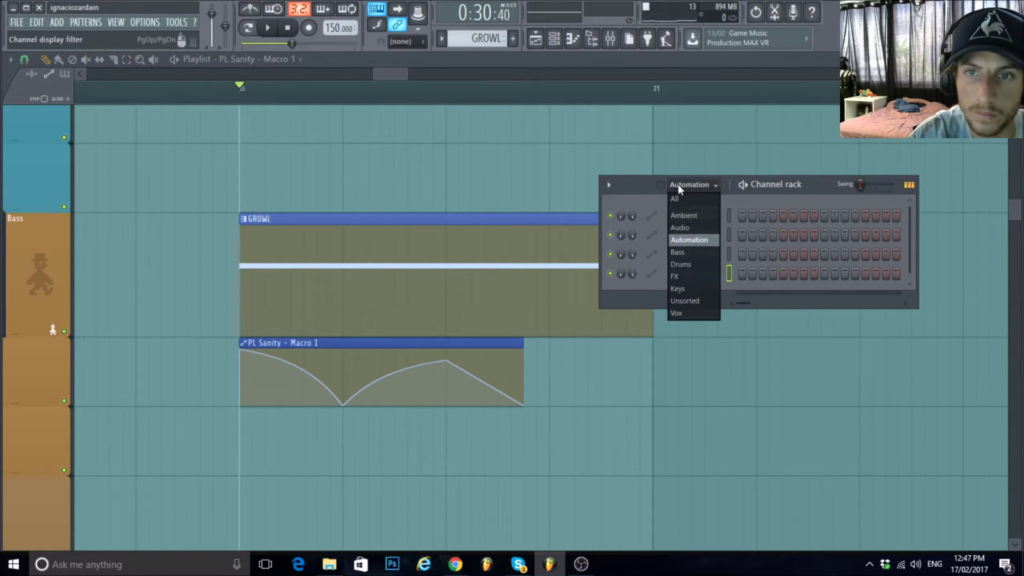
left_click(690, 262)
key("space")
left_click(694, 215)
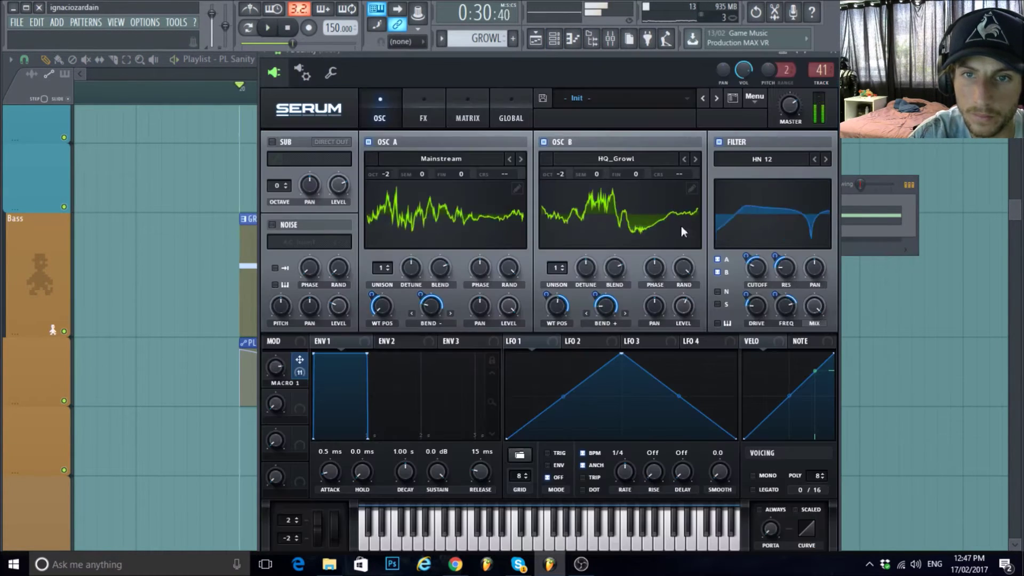
key("space")
key("space")
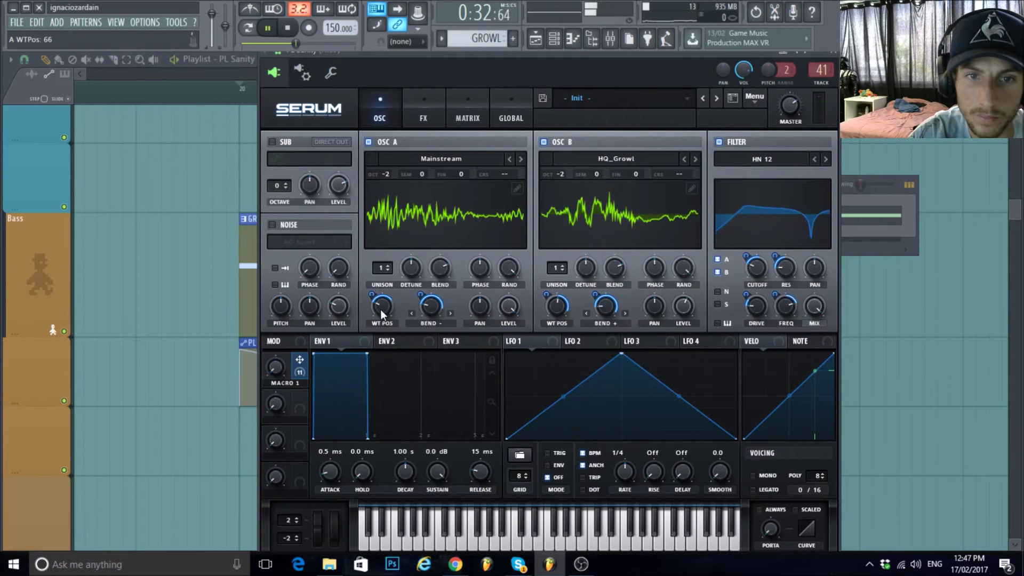
left_click(224, 73)
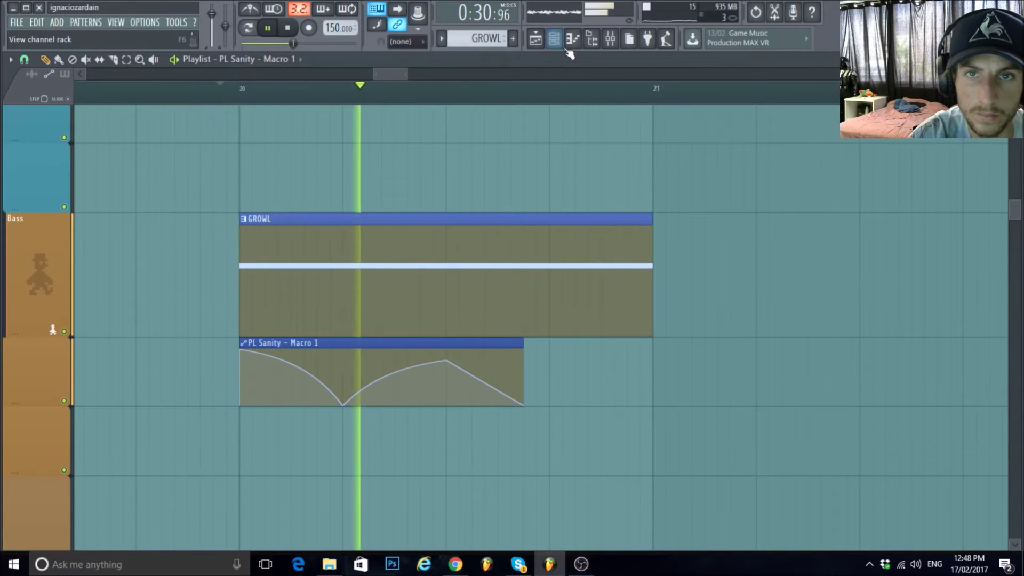
Move the first Macro 1 peak to one eighth of bar 20, bow the rise into it outward, and audition the growl.
left_click(554, 38)
key("space")
key("space")
key("F6")
scroll(290, 436, "down", 1)
scroll(290, 435, "down", 2)
scroll(308, 347, "up", 3, "ctrl")
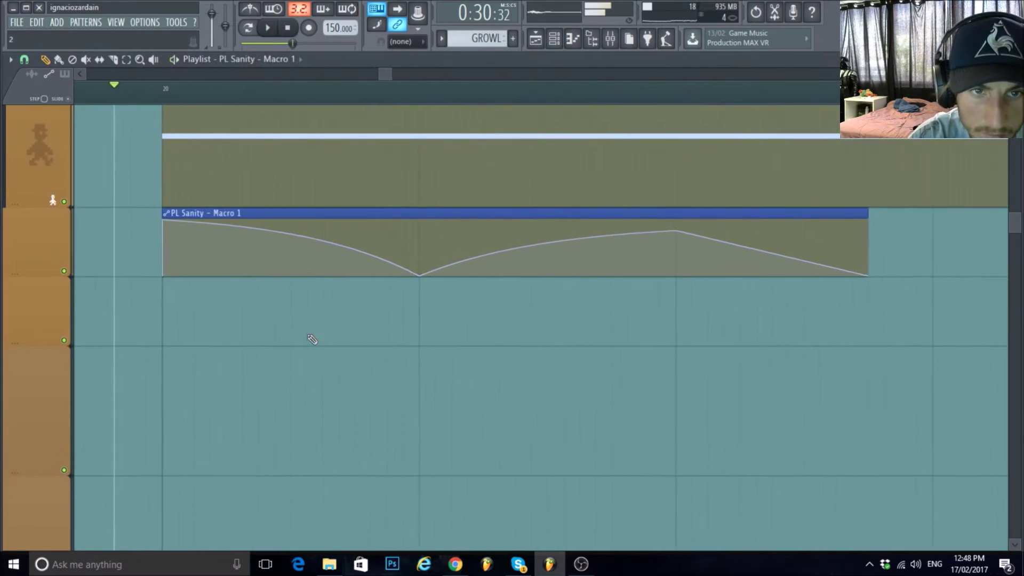
left_click_drag(161, 221, 291, 220)
left_click_drag(223, 273, 231, 256)
key("space")
key("space")
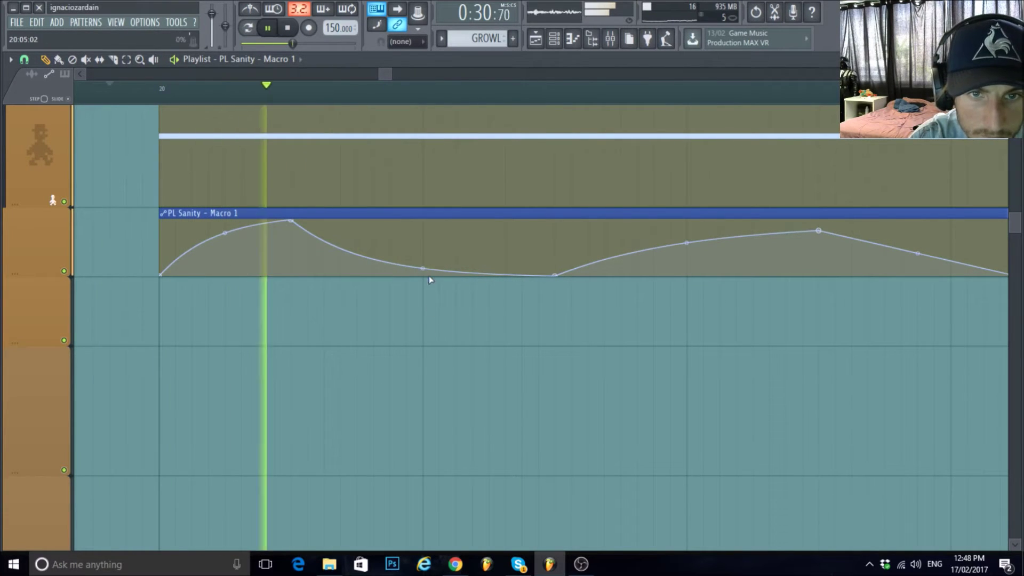
Add a 0% point at the first quarter of bar 20 so the Macro 1 envelope's first fall ends there.
left_click_drag(421, 255, 421, 277)
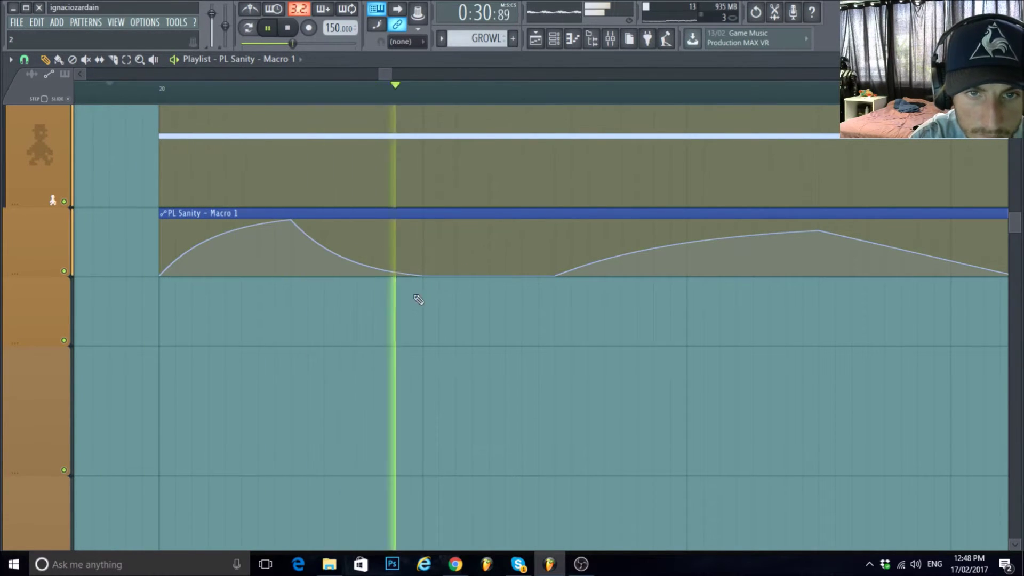
scroll(342, 317, "down", 3)
scroll(355, 408, "up", 2)
scroll(361, 395, "up", 2)
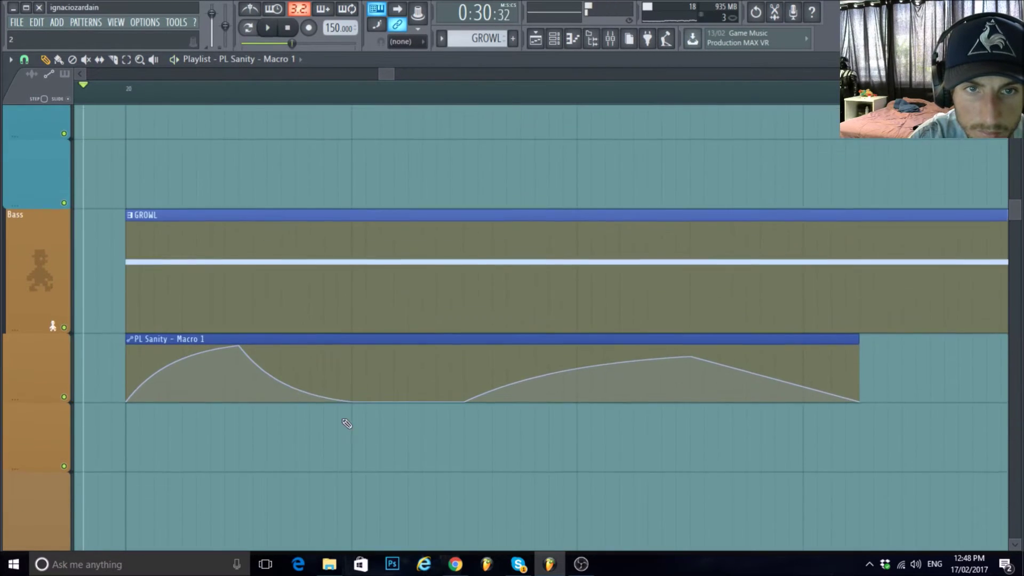
Trim the Macro 1 automation clip and the GROWL clip to the first quarter of bar 20, and audition them.
left_click_drag(860, 341, 351, 341)
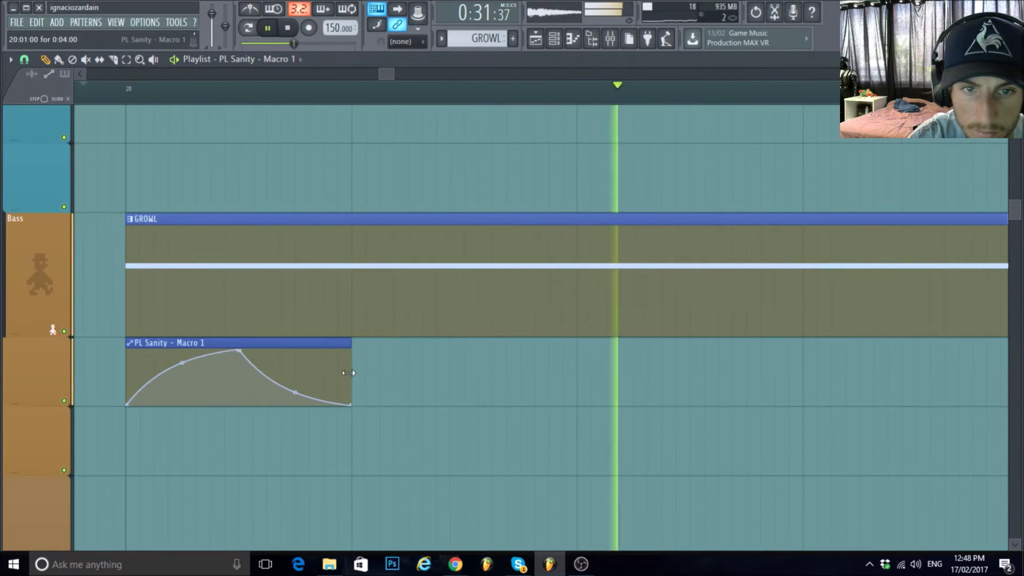
scroll(464, 349, "down", 3)
key("space")
key("space")
left_click_drag(813, 219, 389, 279)
scroll(459, 281, "up", 2)
key("space")
Bow the falling half of the trimmed Macro 1 envelope outward and audition the short growl.
scroll(459, 272, "down", 1)
scroll(331, 414, "up", 3)
scroll(331, 414, "down", 3)
scroll(451, 233, "up", 3)
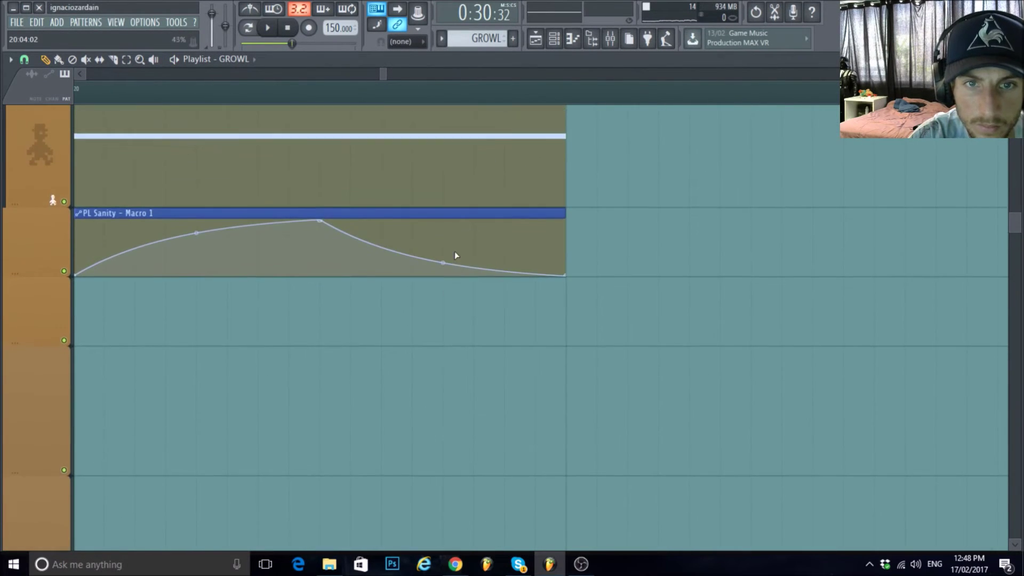
left_click_drag(443, 262, 443, 238)
scroll(443, 238, "down", 2)
key("space")
key("space")
scroll(560, 329, "up", 1)
scroll(558, 327, "down", 1)
scroll(566, 297, "down", 3)
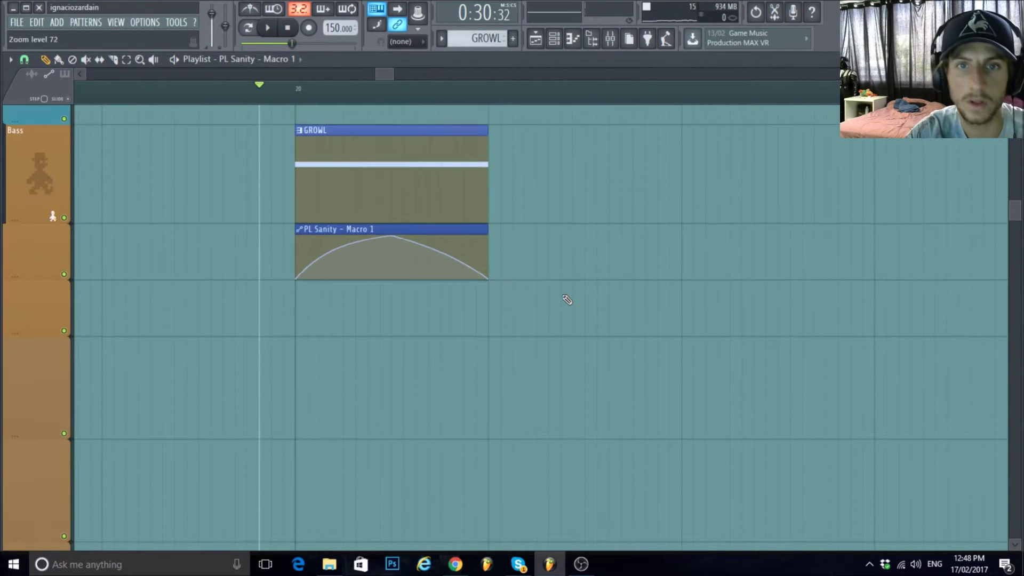
Bring up the channel rack with its Bass channels over the zoomed-out playlist.
scroll(615, 278, "up", 2)
scroll(642, 278, "down", 3)
scroll(644, 278, "up", 1)
scroll(682, 271, "up", 2)
scroll(682, 271, "down", 2)
scroll(682, 271, "down", 2)
scroll(530, 301, "down", 2)
scroll(658, 290, "up", 2)
scroll(658, 290, "up", 2)
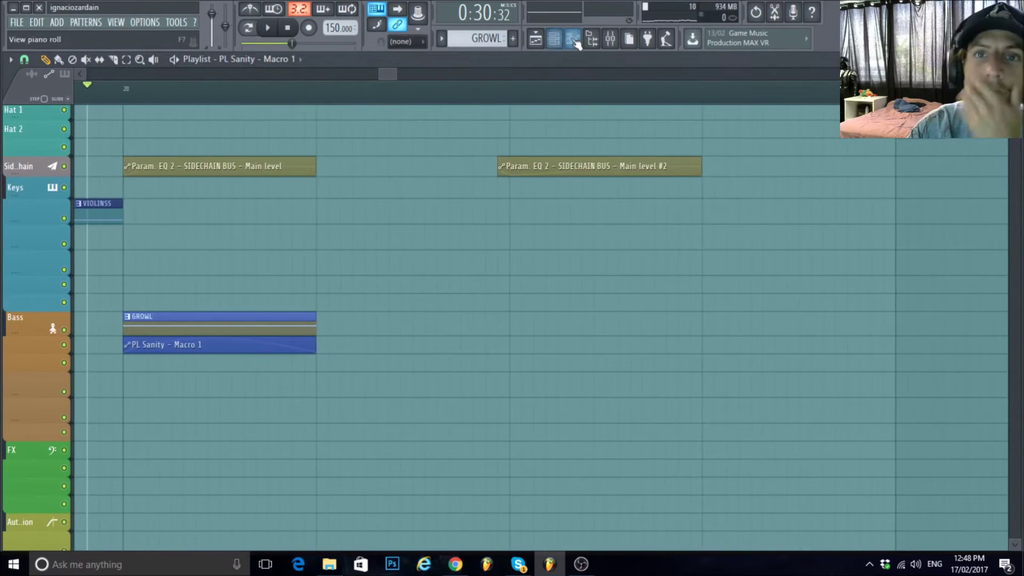
left_click(553, 47)
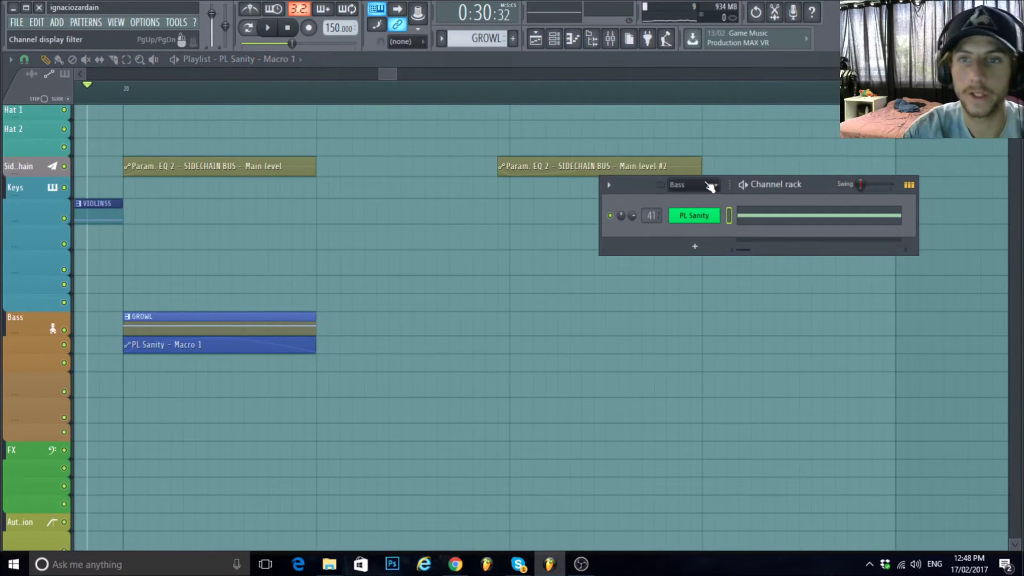
key("alt+F8")
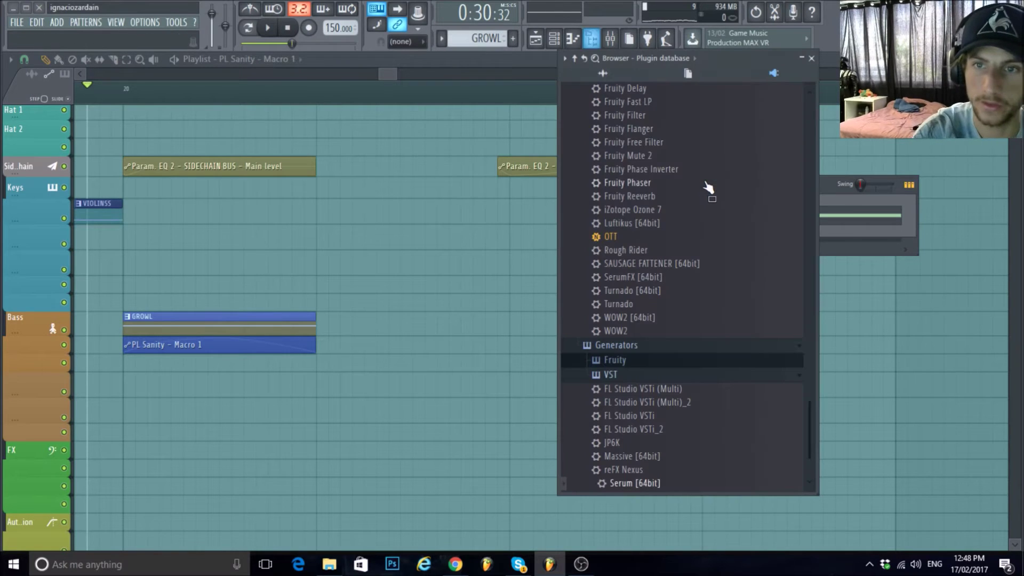
left_click_drag(762, 65, 558, 110)
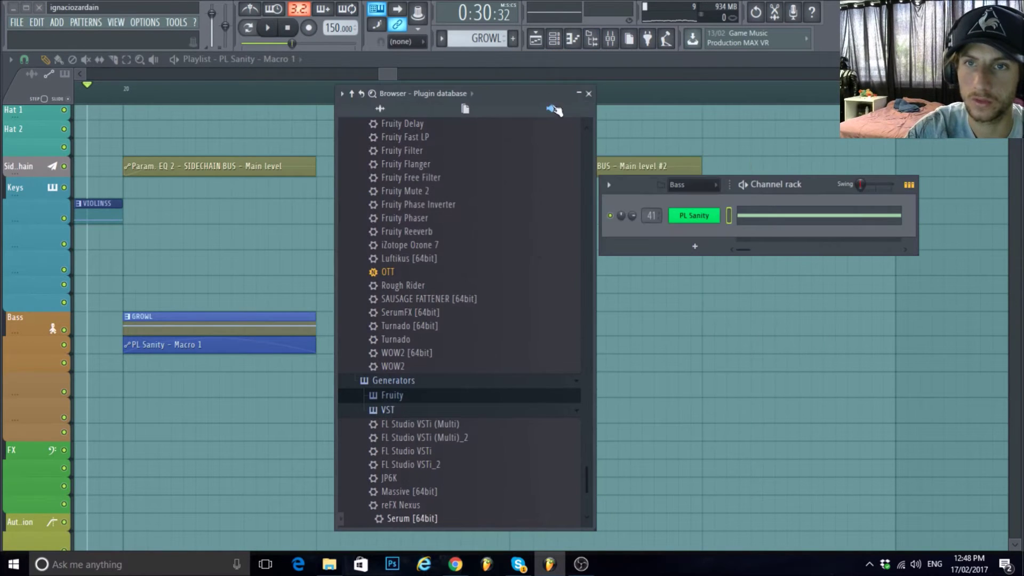
left_click(589, 94)
Clone the PL Sanity Serum channel and route the copy to mixer track 42.
right_click(703, 219)
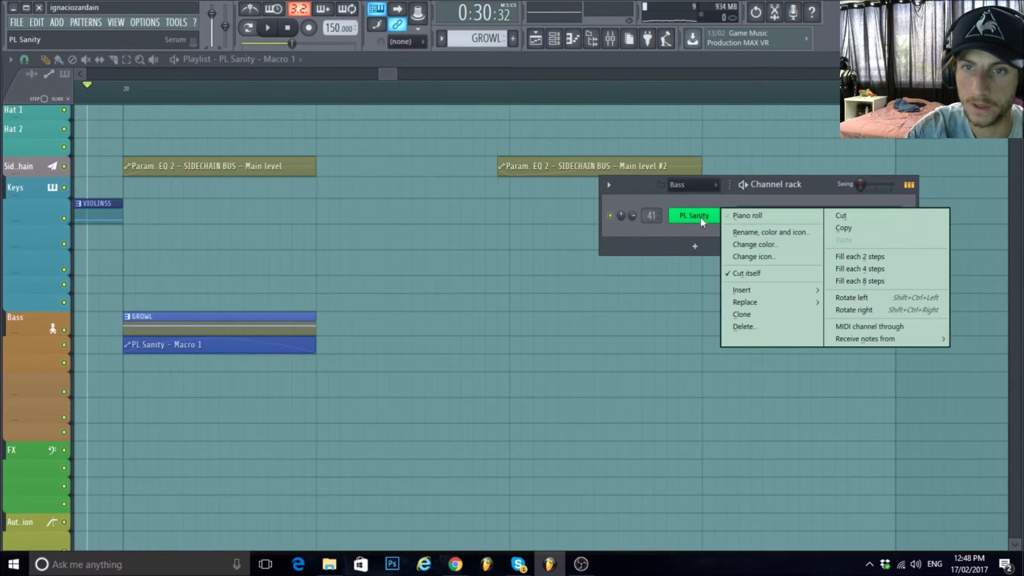
left_click(757, 313)
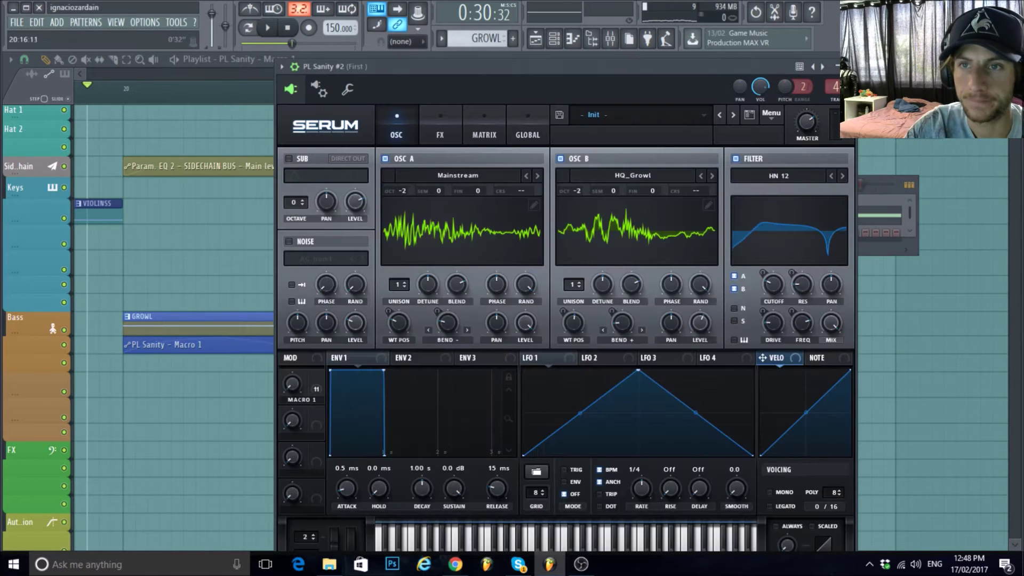
left_click(851, 66)
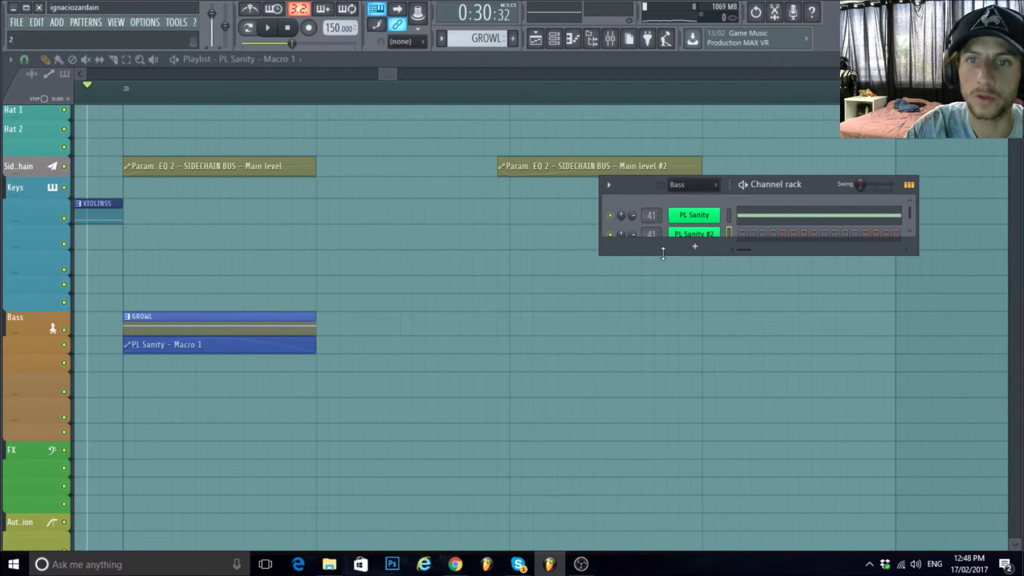
left_click_drag(663, 255, 655, 300)
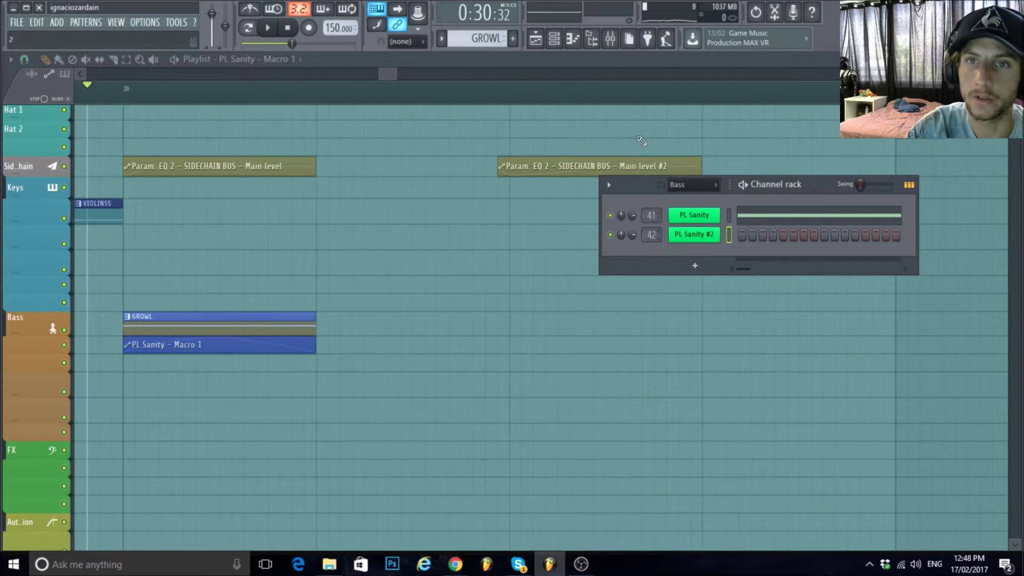
left_click(554, 43)
left_click(555, 43)
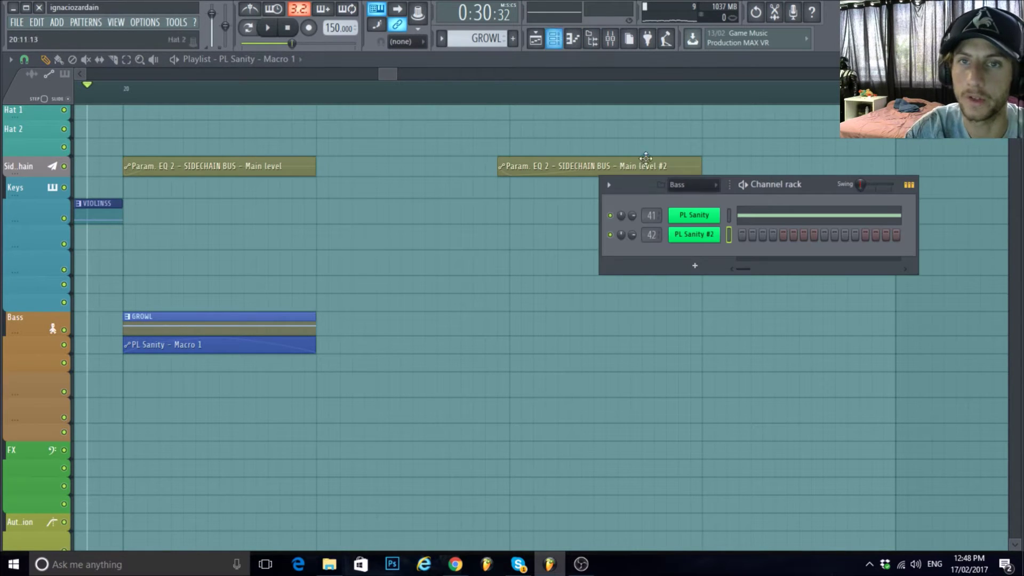
Rename the cloned Serum channel as Wobble.
right_click(693, 236)
left_click(746, 250)
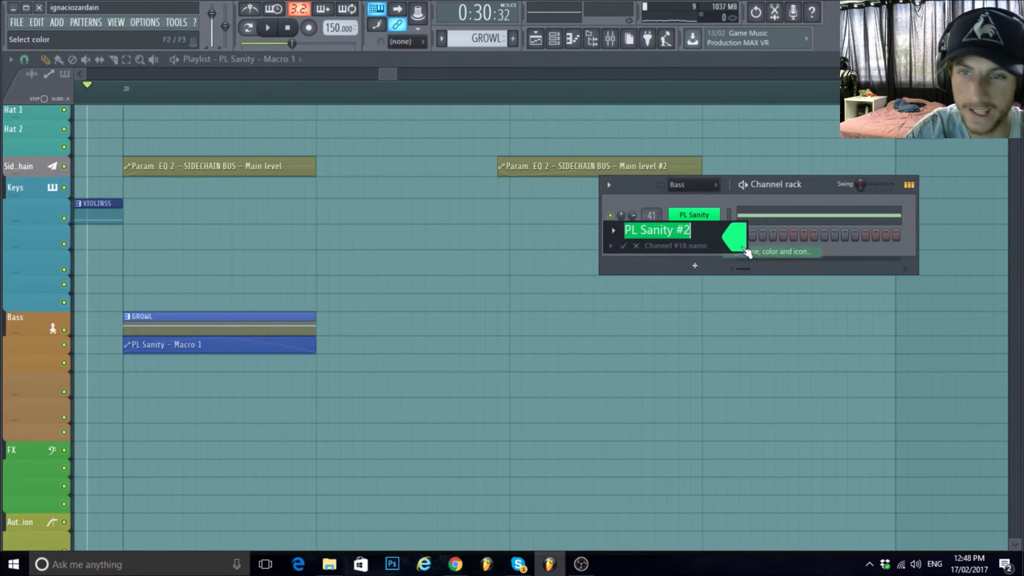
type("Wobble")
key("Return")
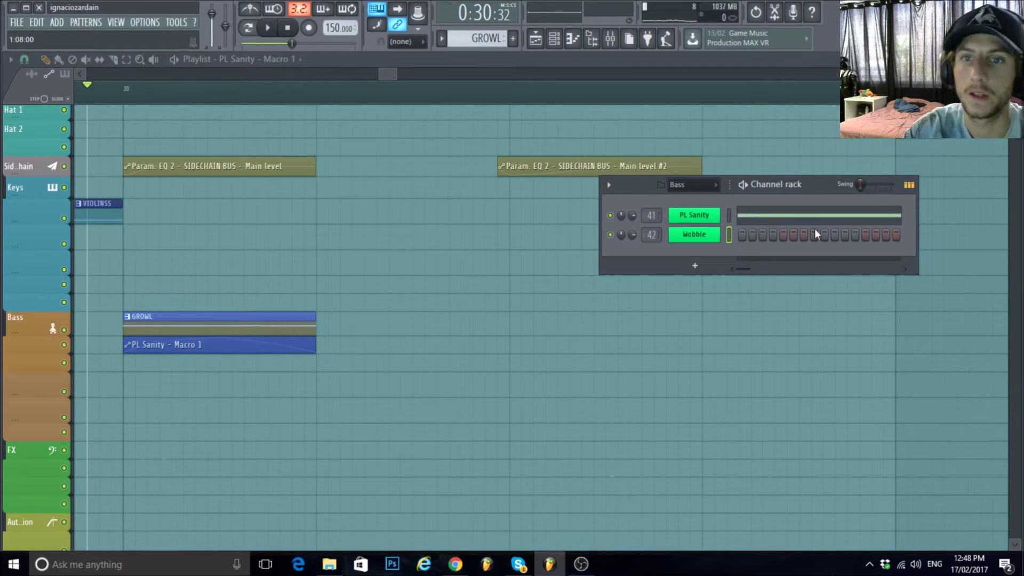
Recolour the Wobble channel bright lime green (red 128, green 255, blue 0).
right_click(694, 235)
left_click(746, 250)
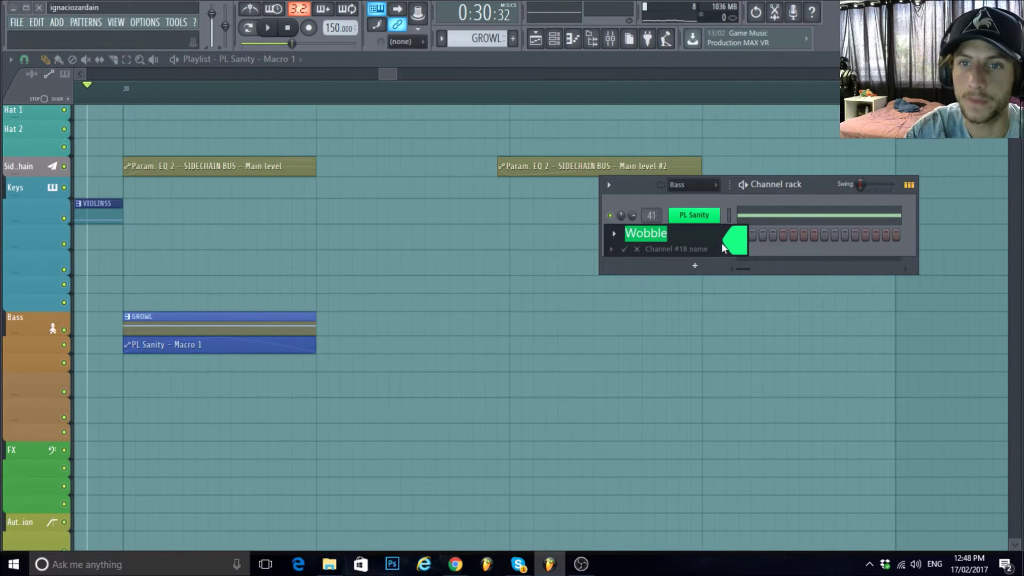
left_click(741, 246)
left_click(753, 241)
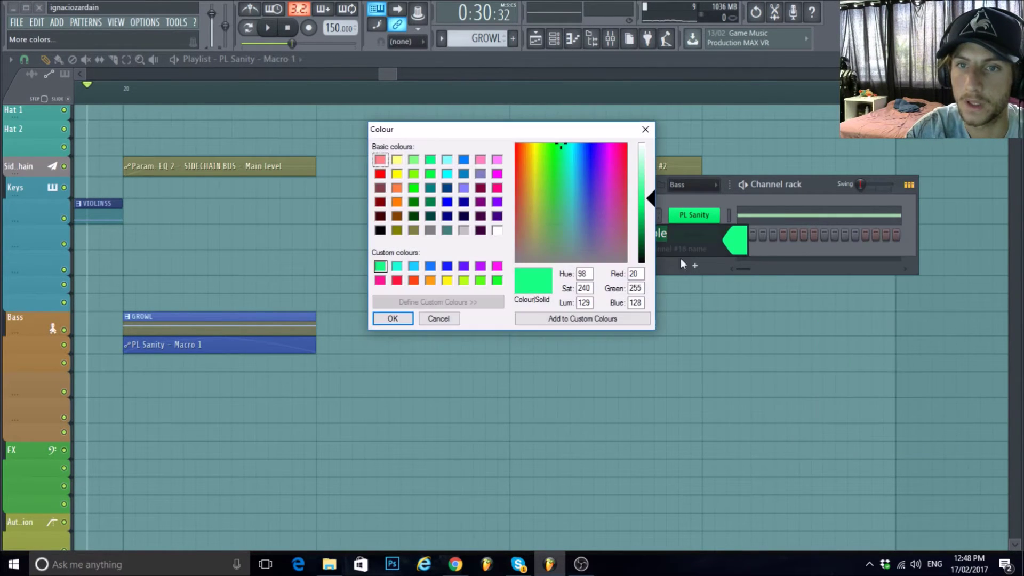
left_click(414, 174)
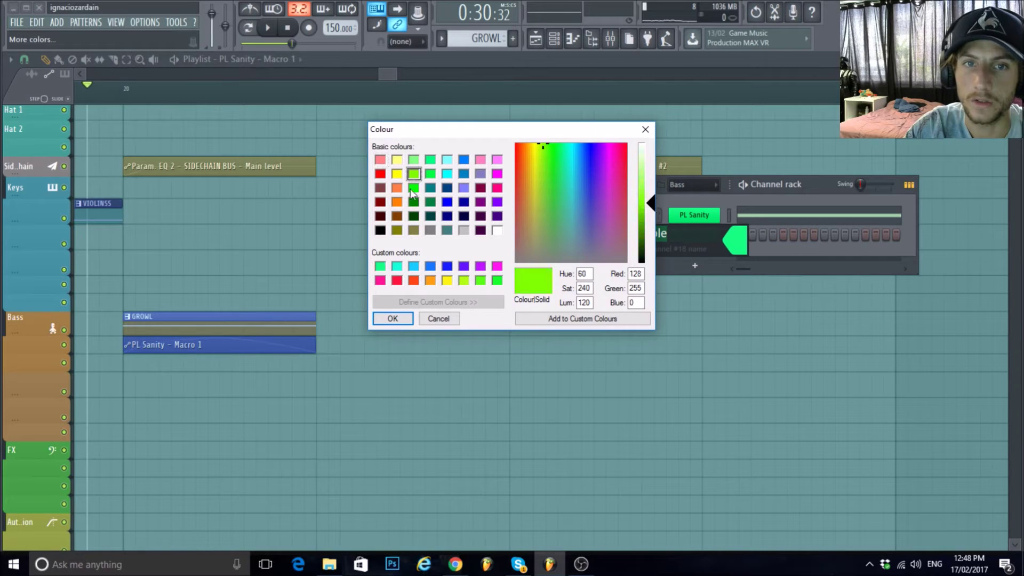
left_click(393, 319)
key("Return")
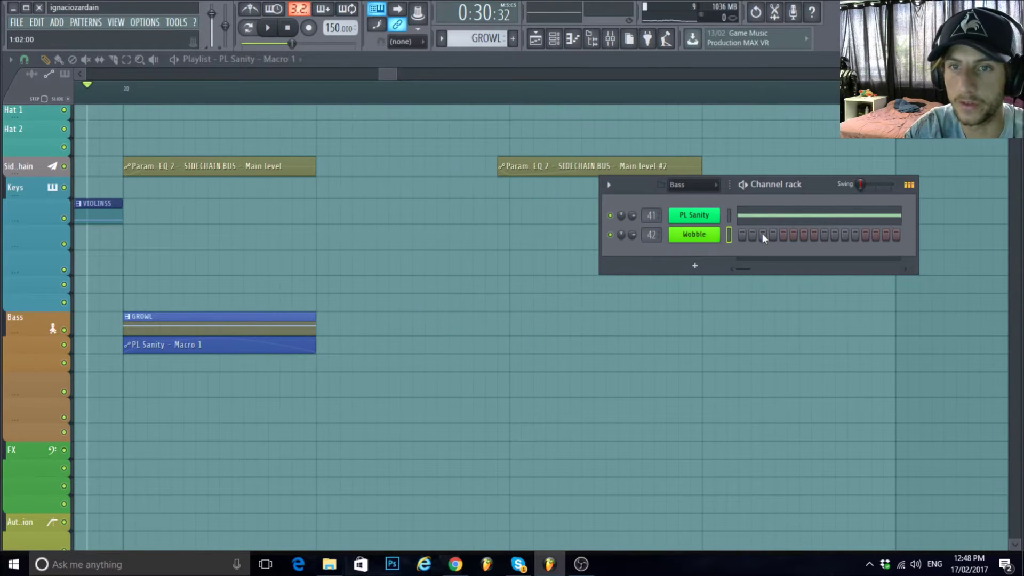
Open the Wobble channel's Serum and route its mixer insert 42 to the BASS bus instead of the master.
left_click(703, 234)
left_click(567, 44)
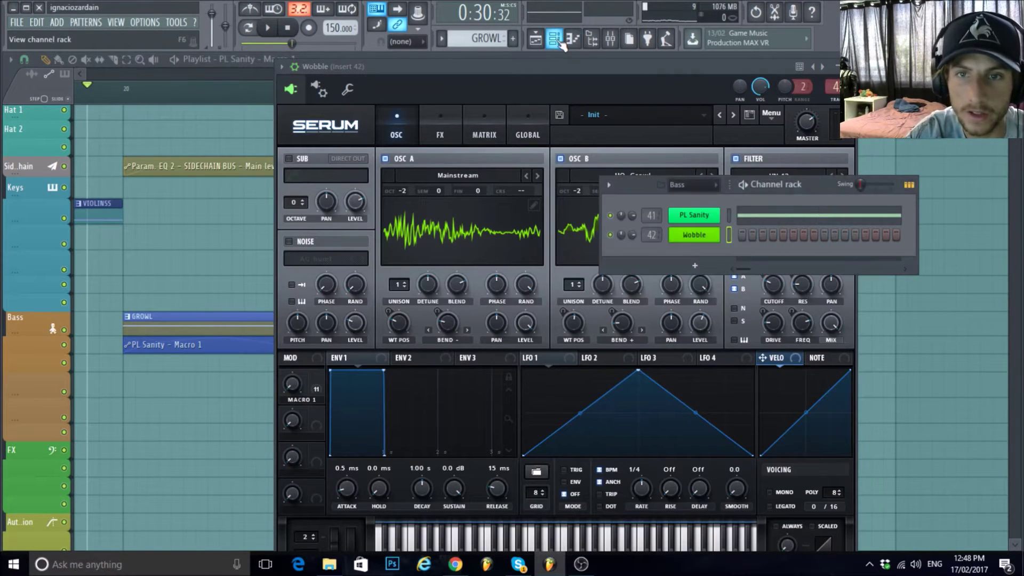
left_click(610, 39)
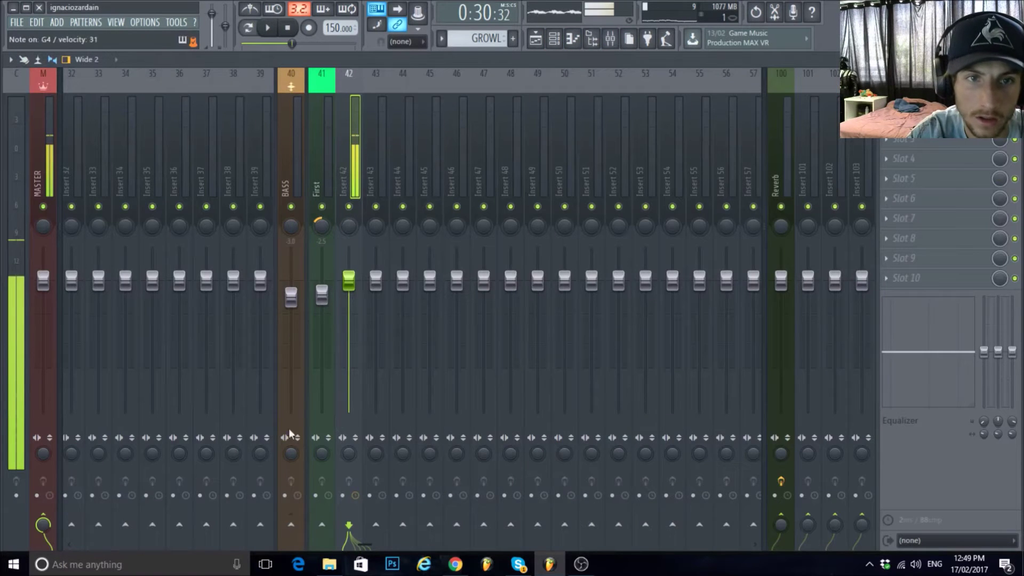
left_click(45, 516)
Lower mixer insert 42 to about -2.5 dB and pan it to the right.
left_click_drag(349, 280, 349, 295)
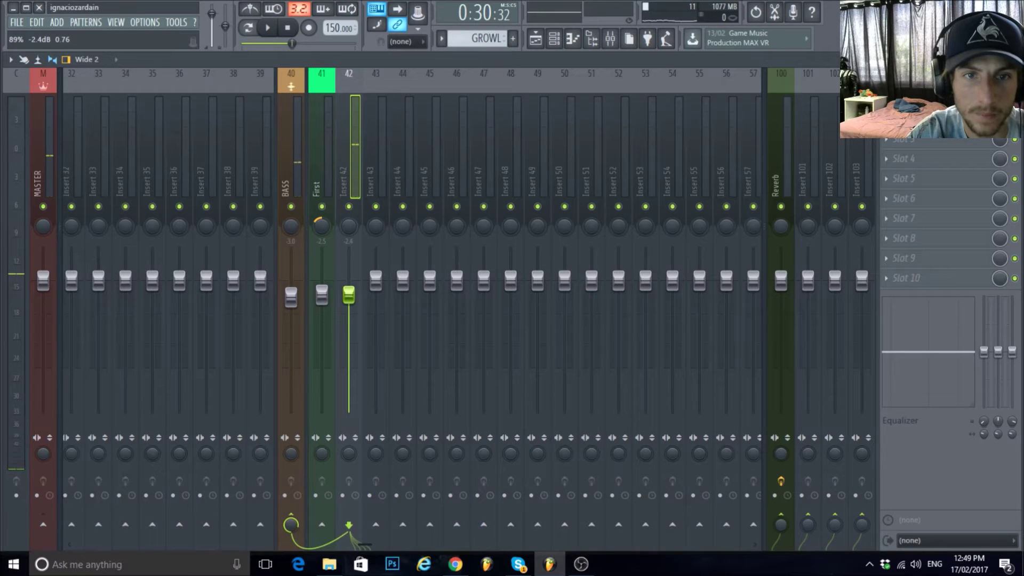
left_click_drag(351, 254, 351, 253)
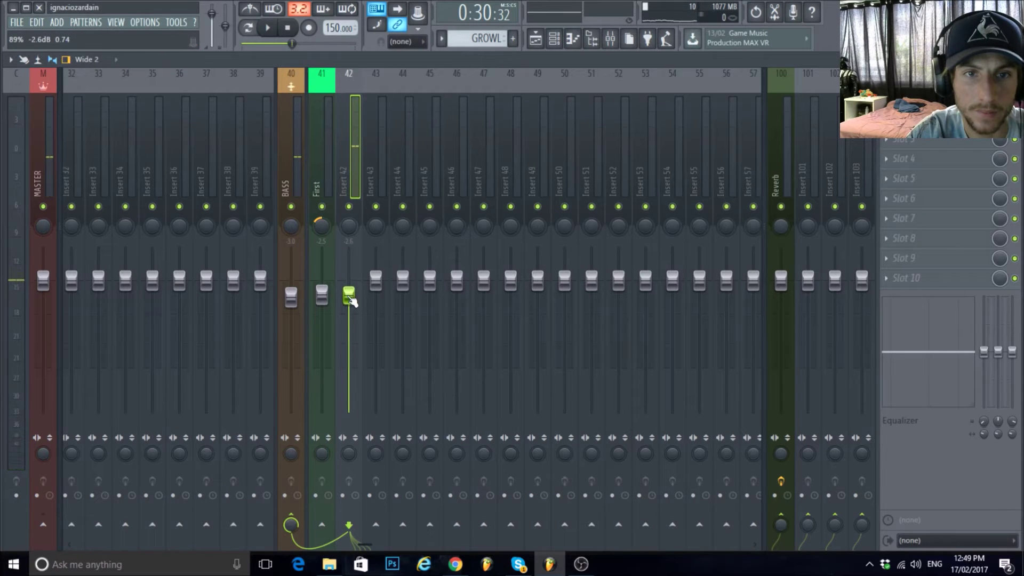
left_click_drag(351, 296, 352, 298)
left_click_drag(349, 226, 349, 202)
Name mixer insert 42 Wobble and give it the same lime green as its channel.
right_click(352, 75)
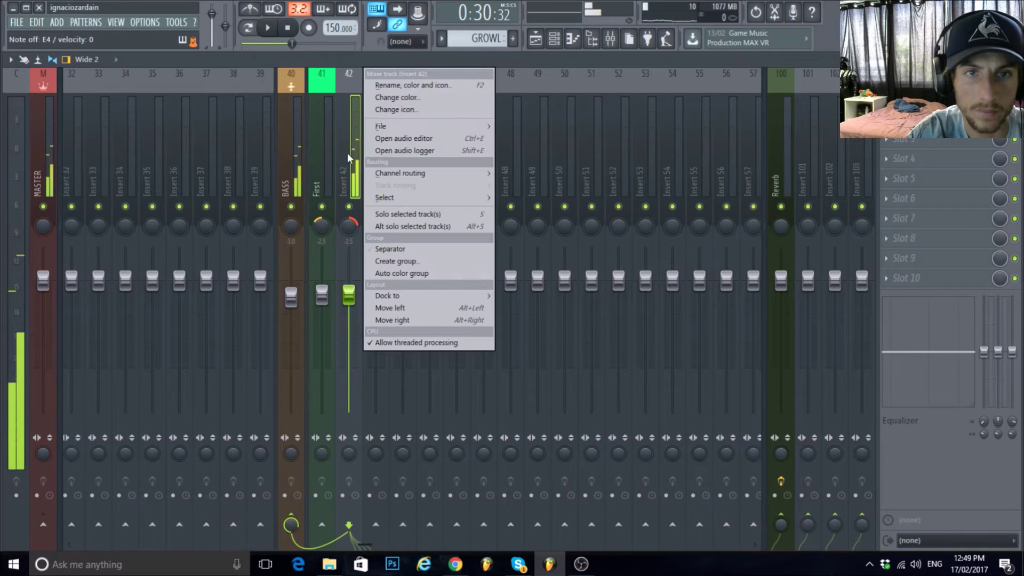
left_click(394, 85)
left_click(392, 90)
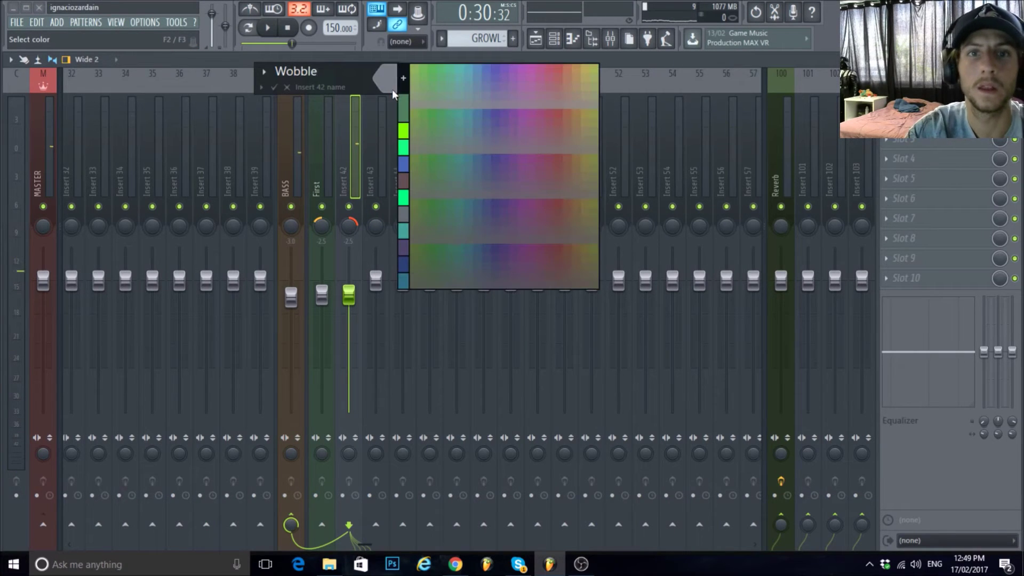
left_click(406, 128)
key("Return")
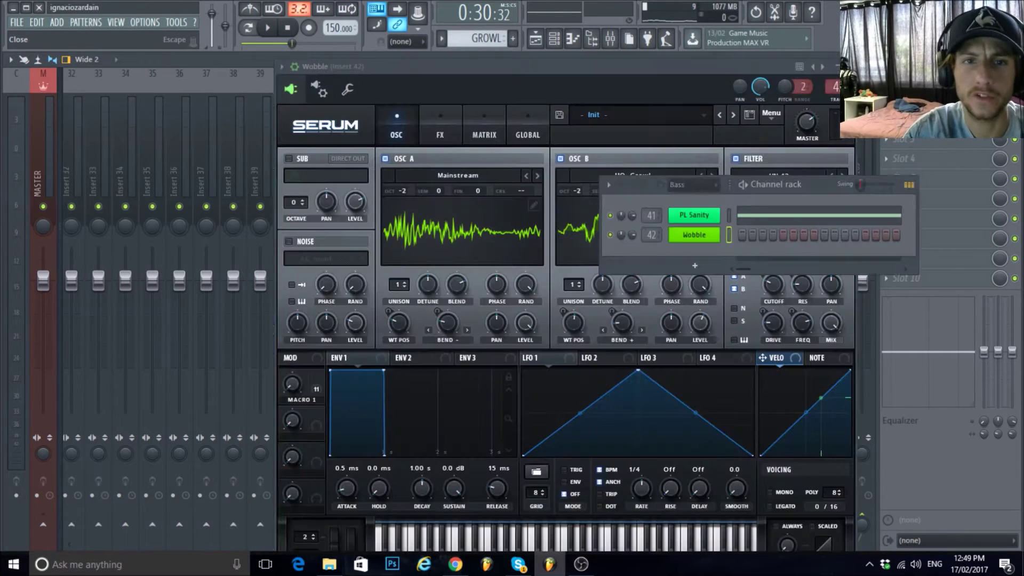
Rename the Bass pattern as Wobble and give it the lime green of the Wobble channel.
key("F9")
left_click_drag(812, 193, 712, 184)
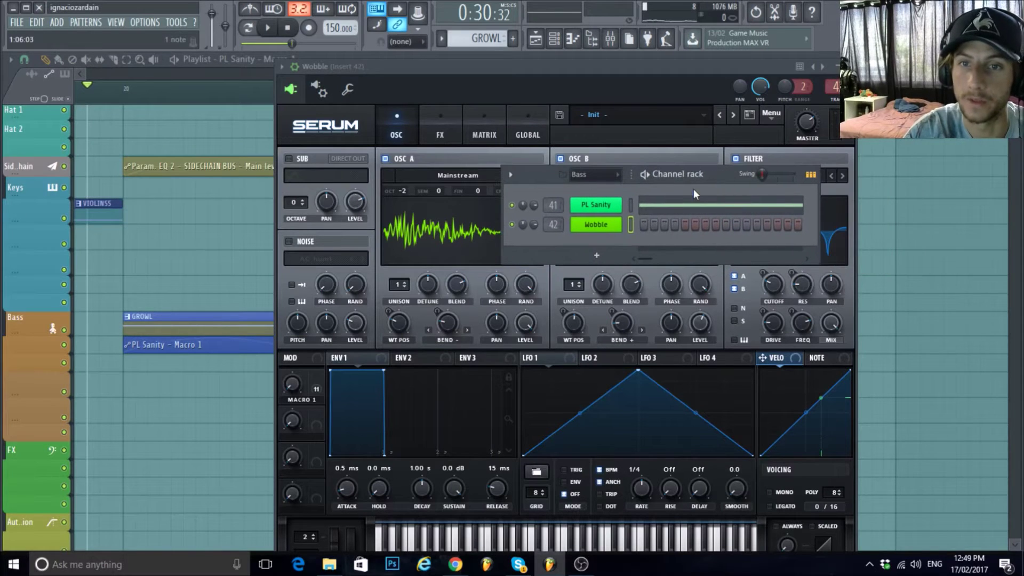
scroll(487, 39, "down", 1)
left_click(486, 39)
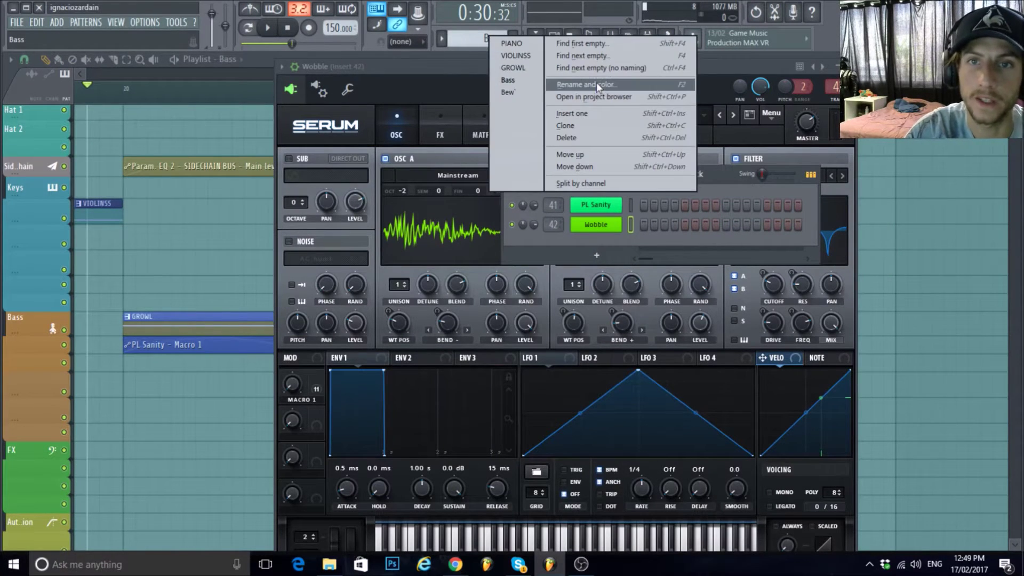
left_click(597, 82)
type("Wobbles")
key("BackSpace")
left_click(589, 73)
left_click(604, 124)
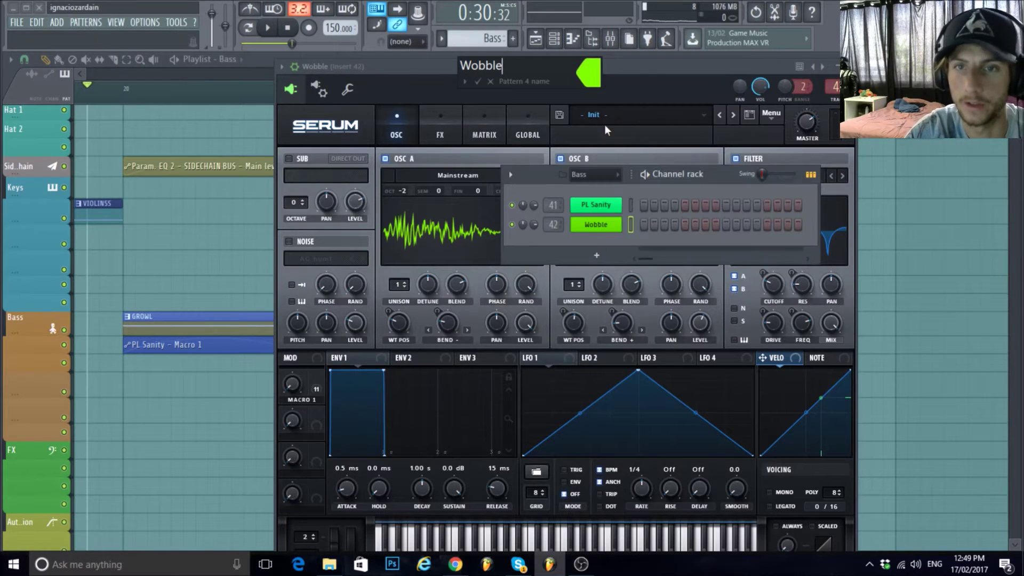
key("Return")
Load the user wavetable Fat into oscillator A of the Wobble channel's Serum and audition it with a sweep of Macro 1.
left_click(595, 225)
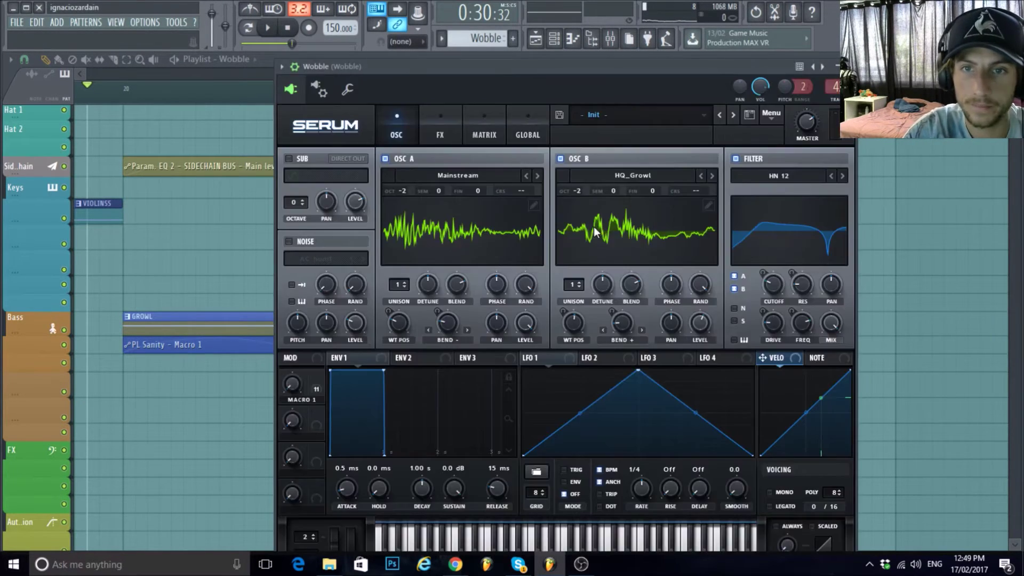
left_click_drag(513, 66, 455, 44)
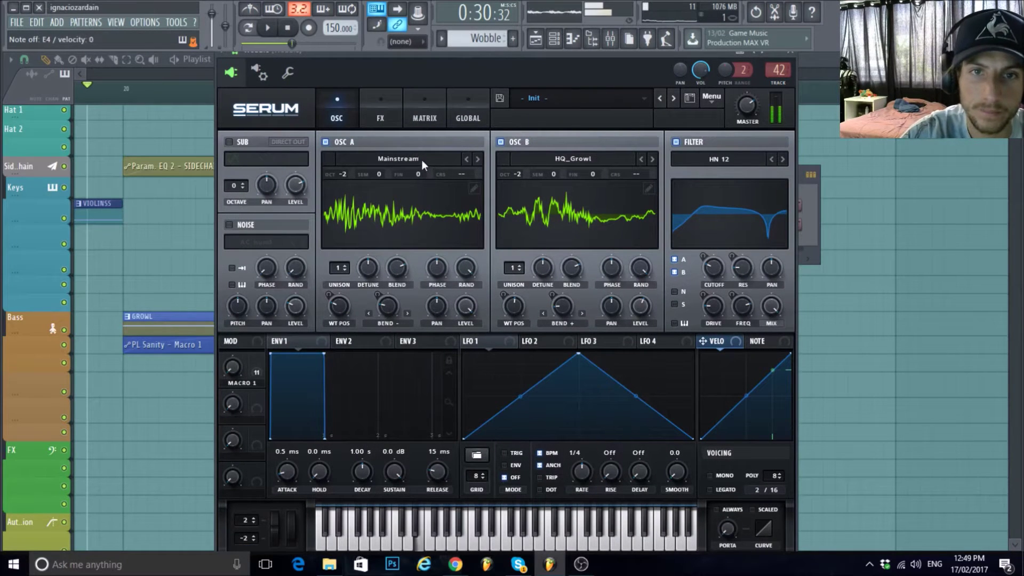
left_click(466, 159)
left_click(444, 160)
mouse_move(374, 216)
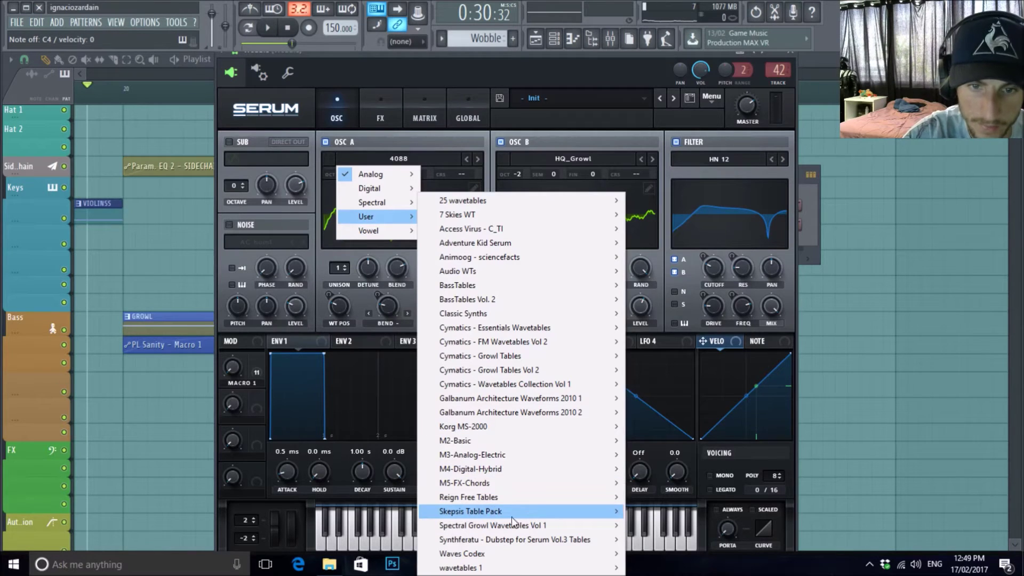
mouse_move(501, 497)
left_click(662, 242)
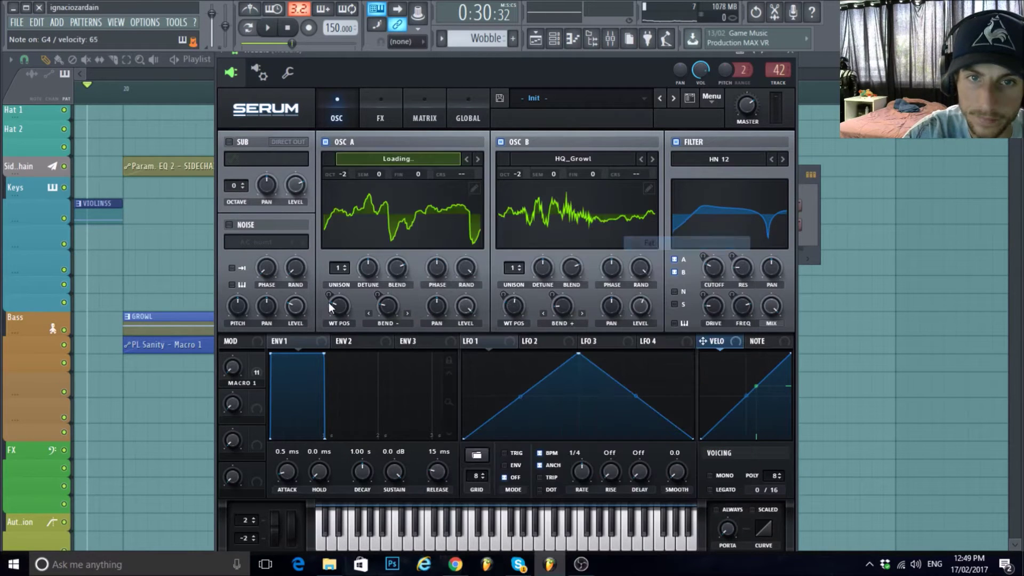
left_click_drag(233, 367, 230, 315)
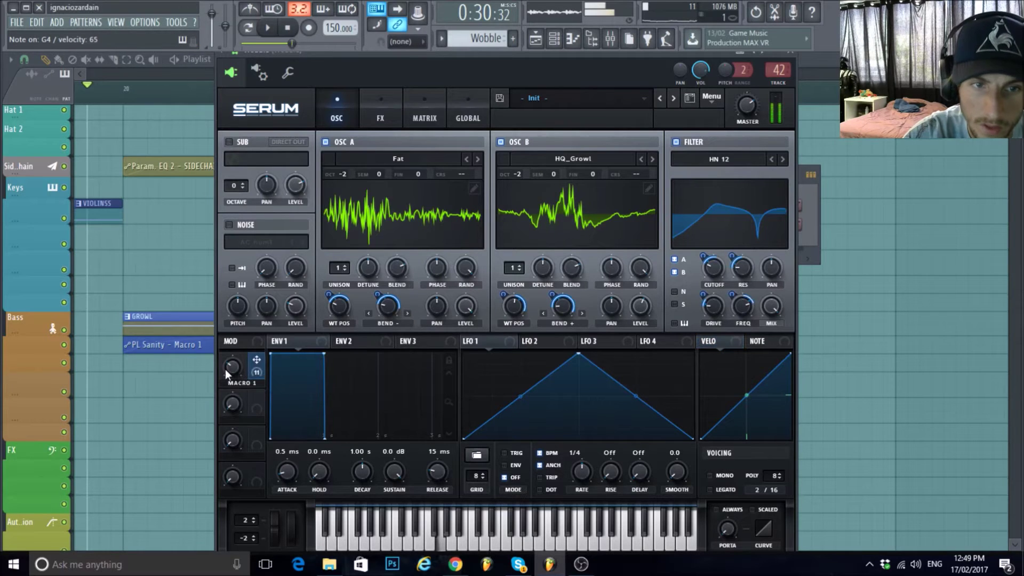
left_click_drag(226, 369, 249, 444)
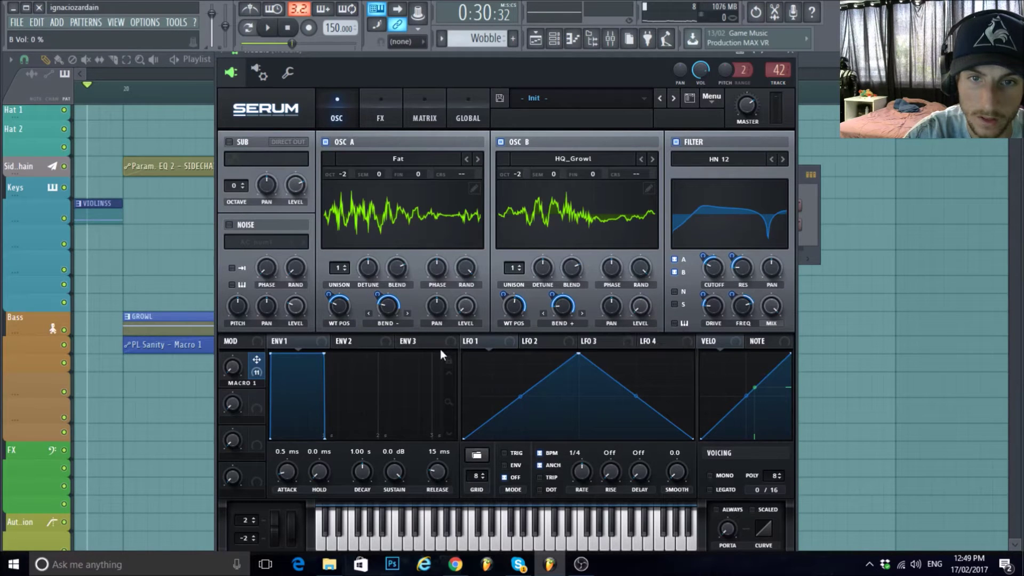
Modulate both oscillator levels with LFO 1 in trigger mode at a 1/2 rate, shaped as a rounded curve peaking before the middle.
left_click_drag(498, 343, 462, 289)
left_click_drag(498, 344, 630, 312)
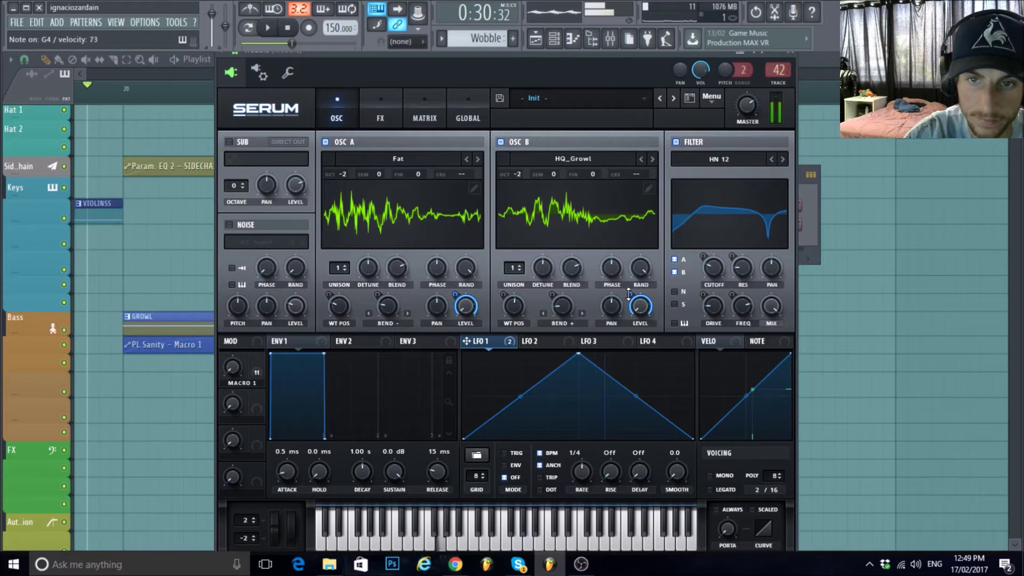
left_click_drag(522, 399, 522, 377)
left_click(508, 450)
scroll(581, 475, "down", 1)
left_click_drag(578, 355, 550, 352)
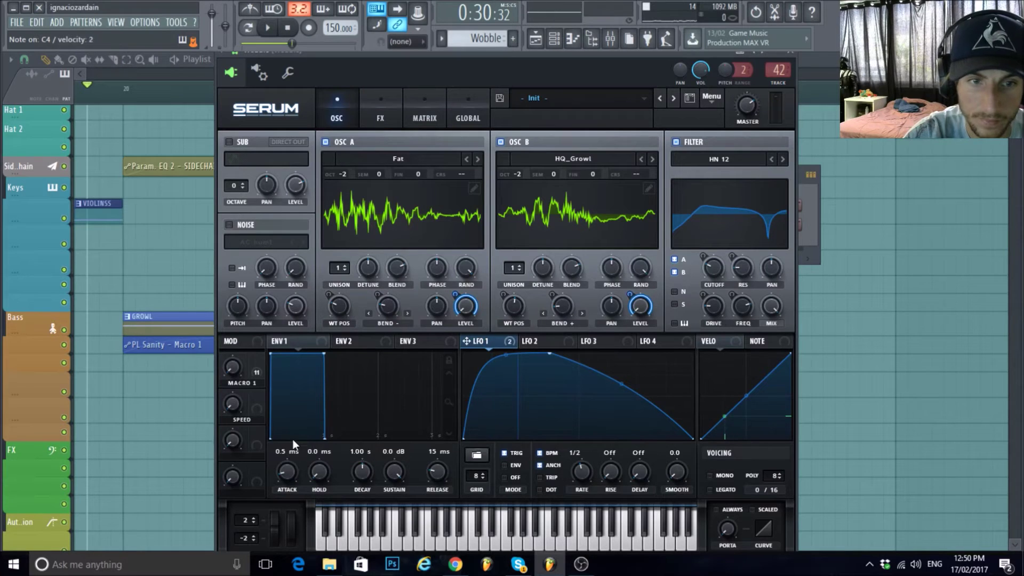
Assign the SPEED macro to LFO 1's rate with an amount of 32 and move the LFO's peak slightly earlier.
left_click_drag(256, 412, 579, 469)
left_click_drag(232, 404, 313, 231)
left_click_drag(572, 460, 579, 468)
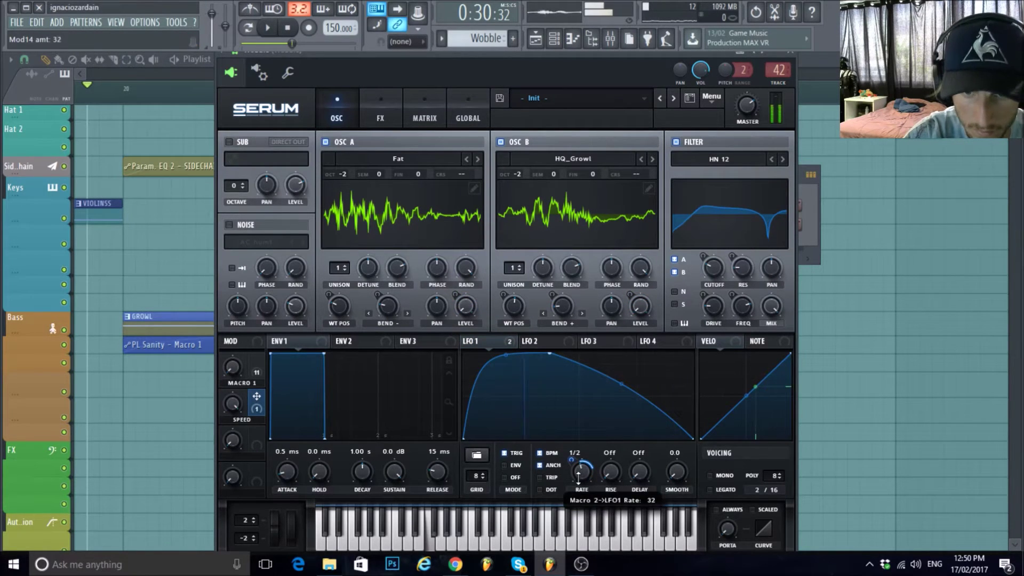
left_click_drag(237, 404, 228, 496)
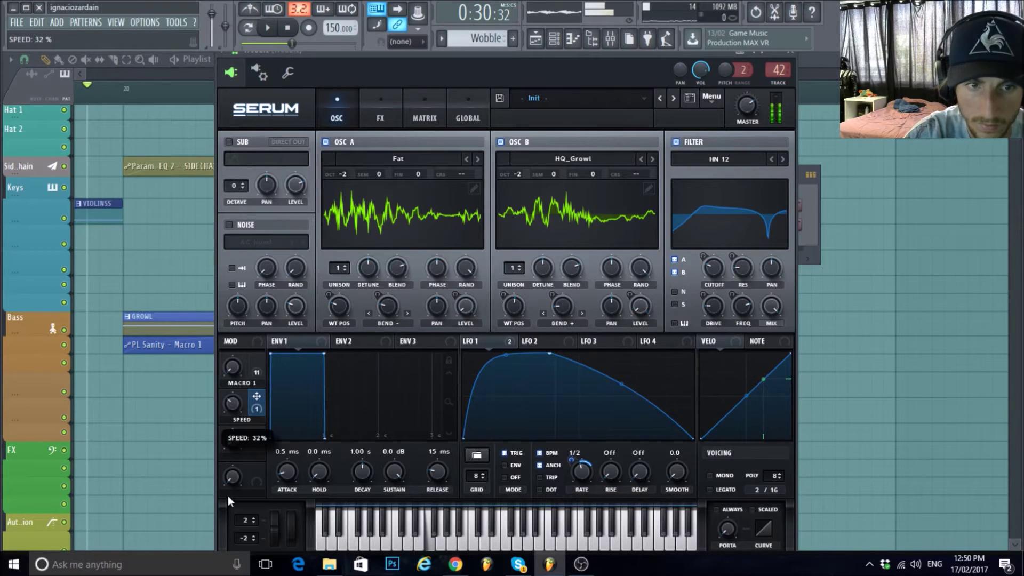
left_click_drag(550, 354, 539, 335)
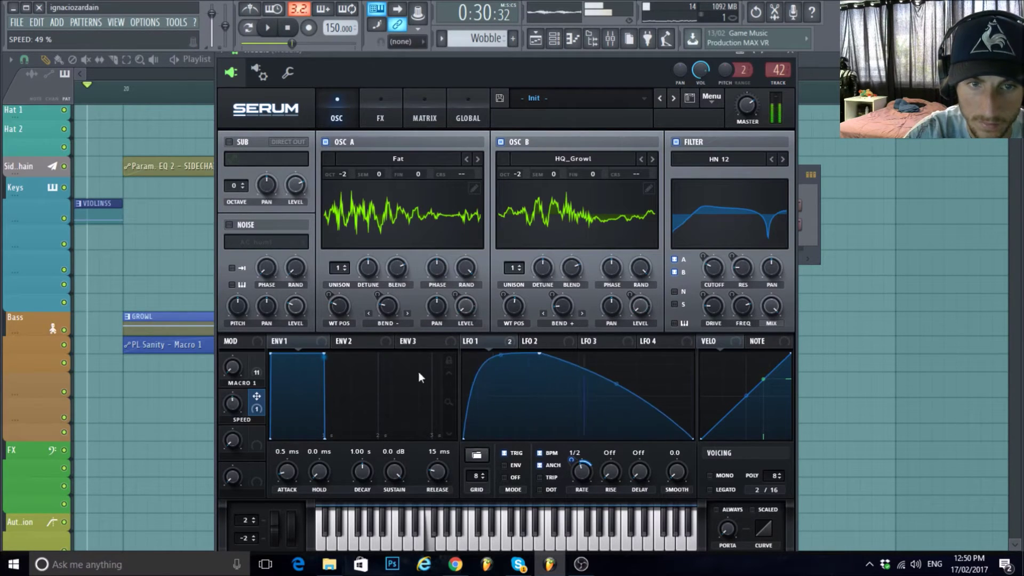
left_click_drag(236, 402, 226, 425)
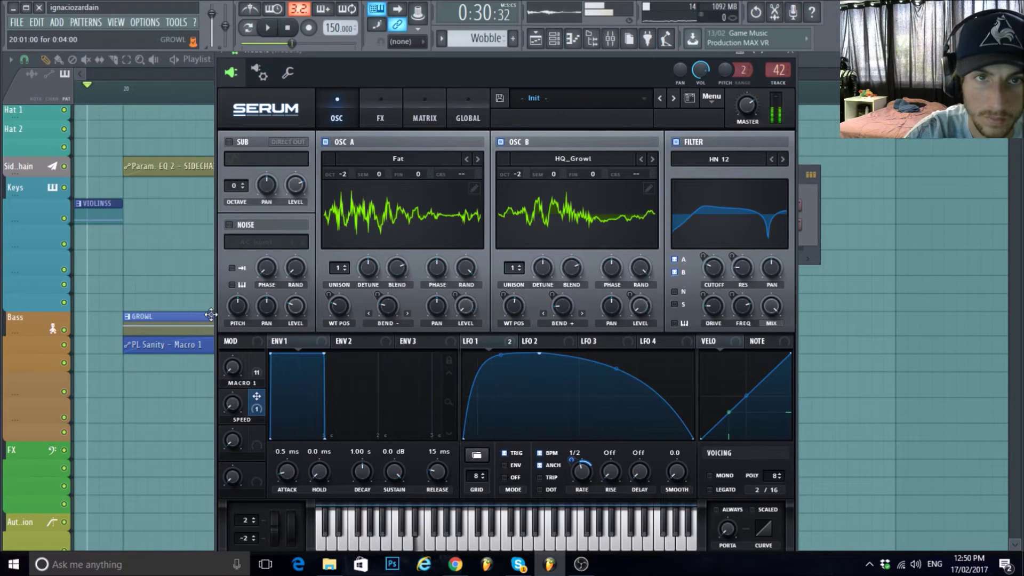
Place a Wobble pattern clip directly after the GROWL clip's end, on the second Bass track of the playlist.
left_click(508, 53)
scroll(368, 411, "up", 4)
scroll(328, 398, "down", 3)
left_click(311, 239)
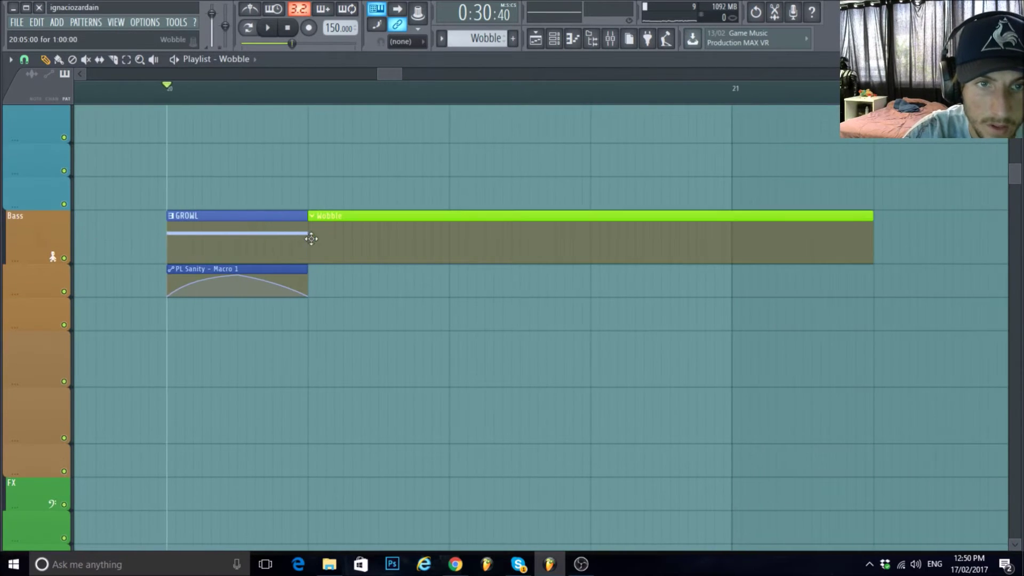
scroll(311, 238, "up", 2)
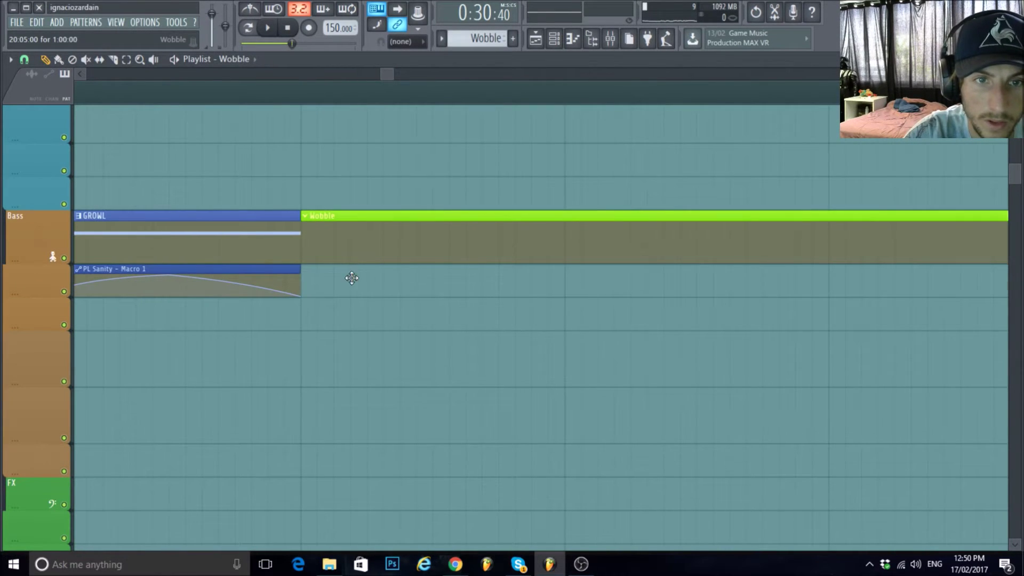
left_click_drag(351, 278, 353, 283)
scroll(360, 339, "down", 3)
scroll(392, 337, "up", 2)
scroll(414, 331, "down", 2)
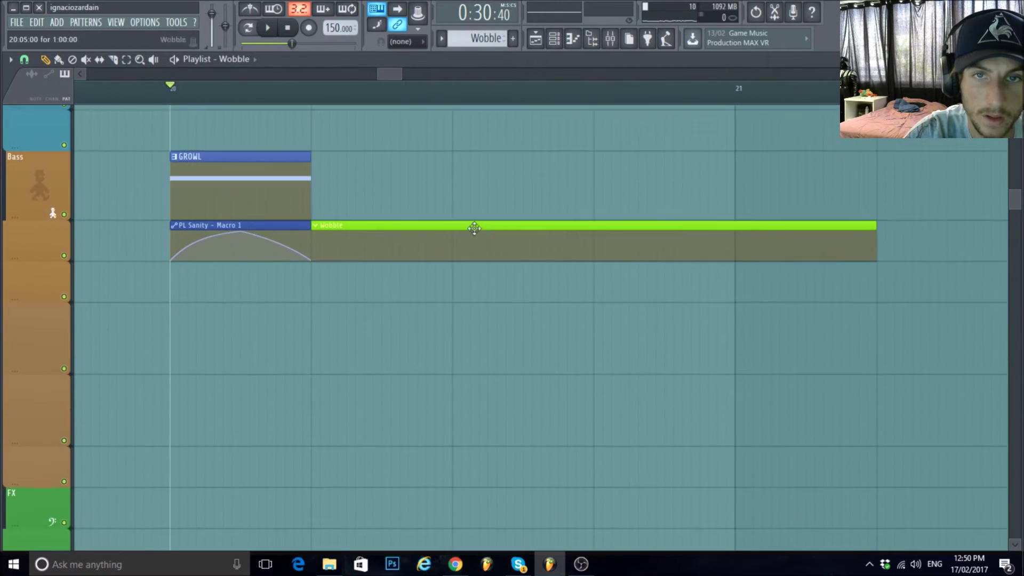
scroll(474, 229, "down", 1)
Recolour the Wobble pattern blue (red 46, green 148, blue 209).
left_click(487, 38)
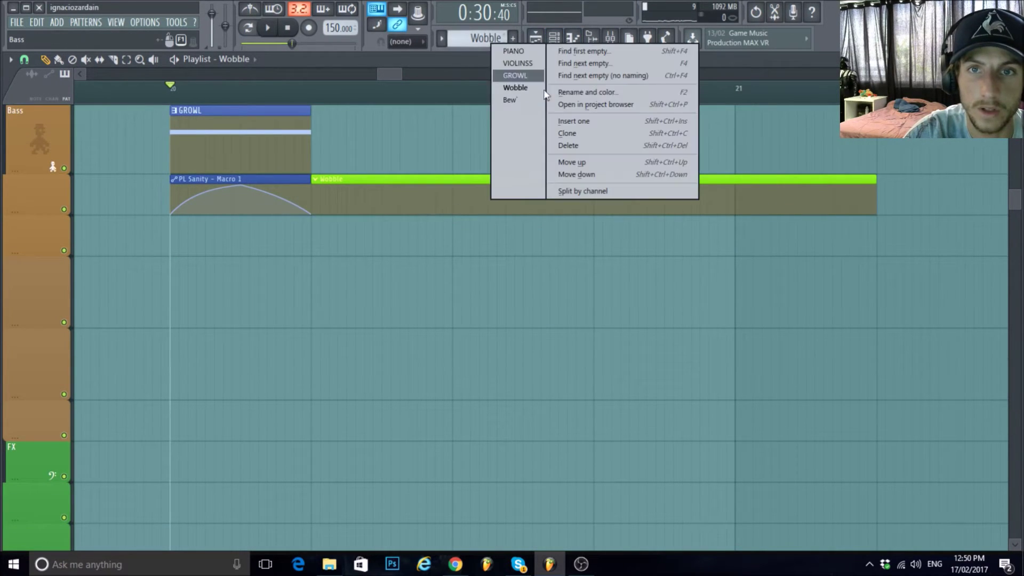
left_click(586, 93)
left_click(554, 85)
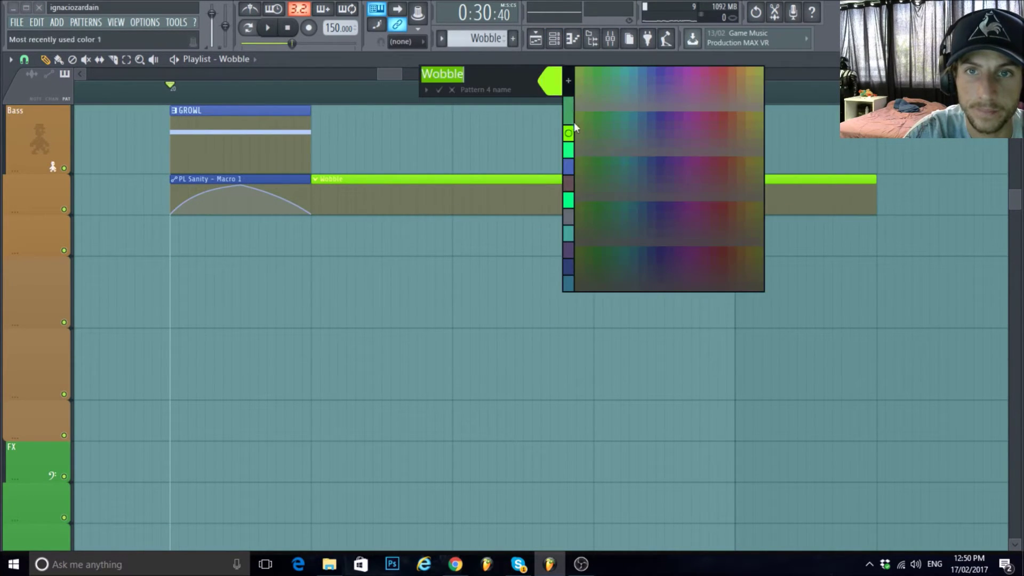
left_click(569, 81)
left_click_drag(571, 171, 579, 187)
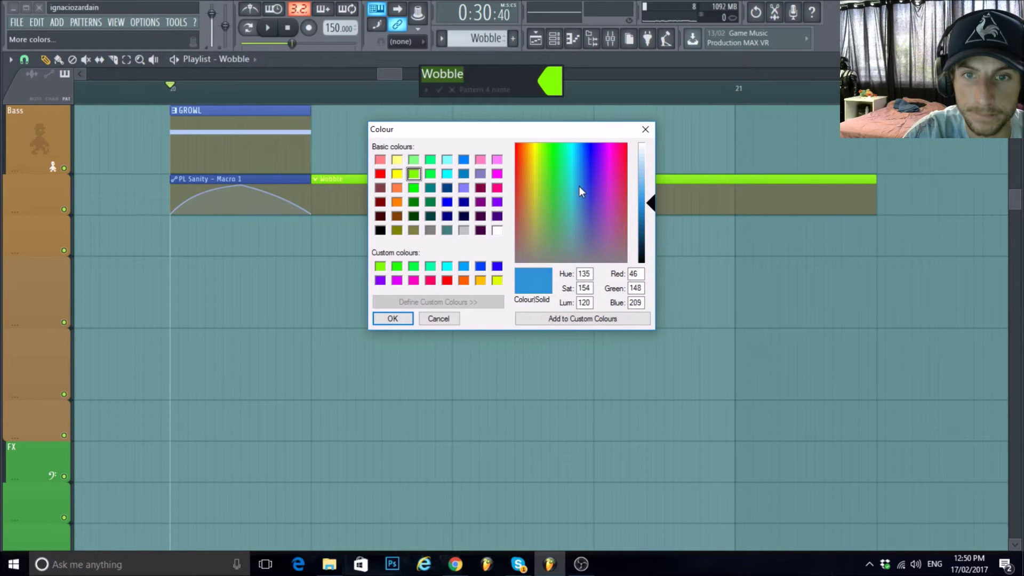
left_click(393, 318)
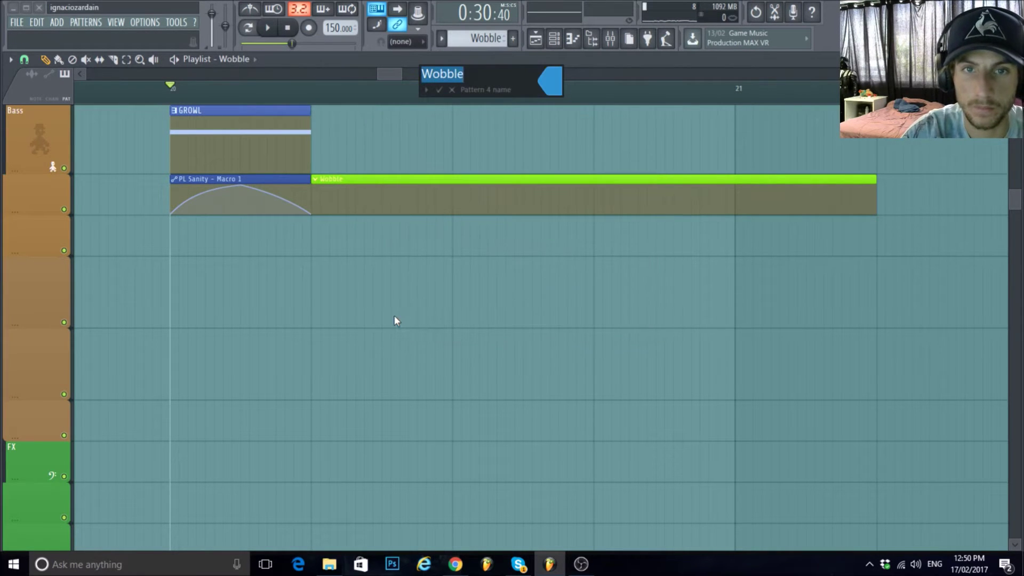
key("Return")
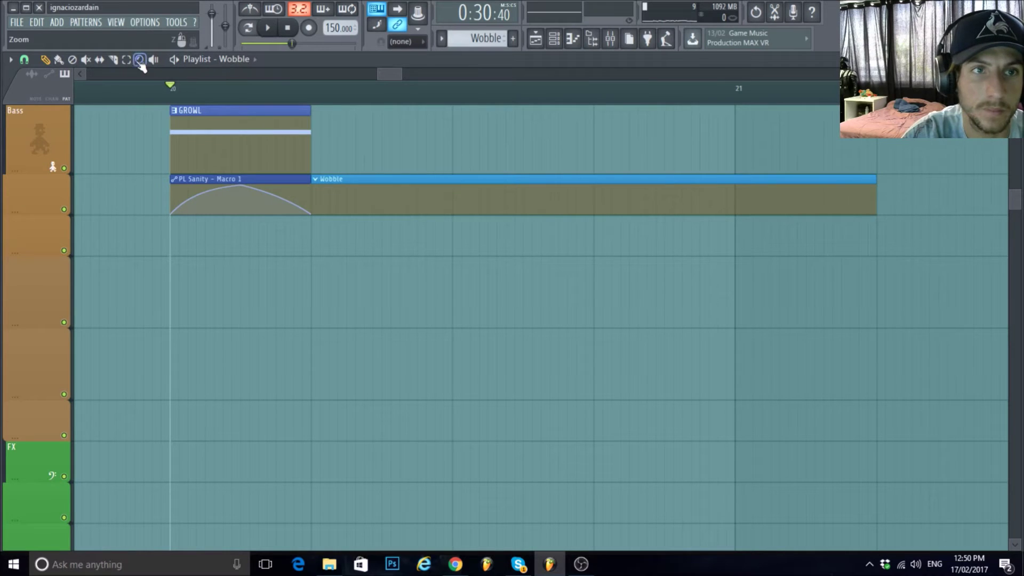
Select the playlist range from 20:05 to 21:05 and draw a three-bar A4 note at the start of Wobble's piano roll.
scroll(363, 123, "up", 4)
left_click_drag(312, 109, 874, 170)
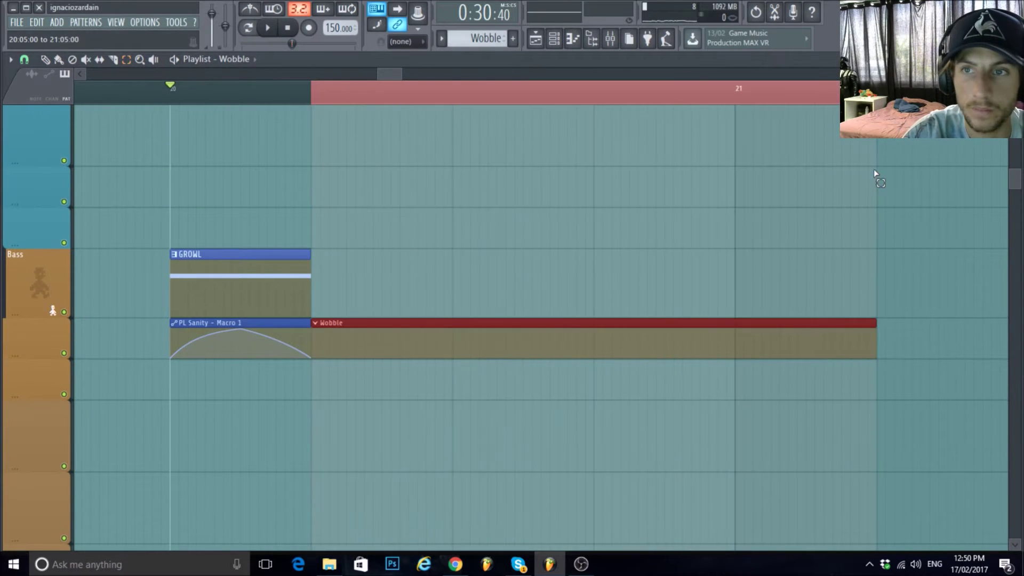
left_click(554, 41)
right_click(590, 224)
left_click(654, 209)
right_click(619, 220)
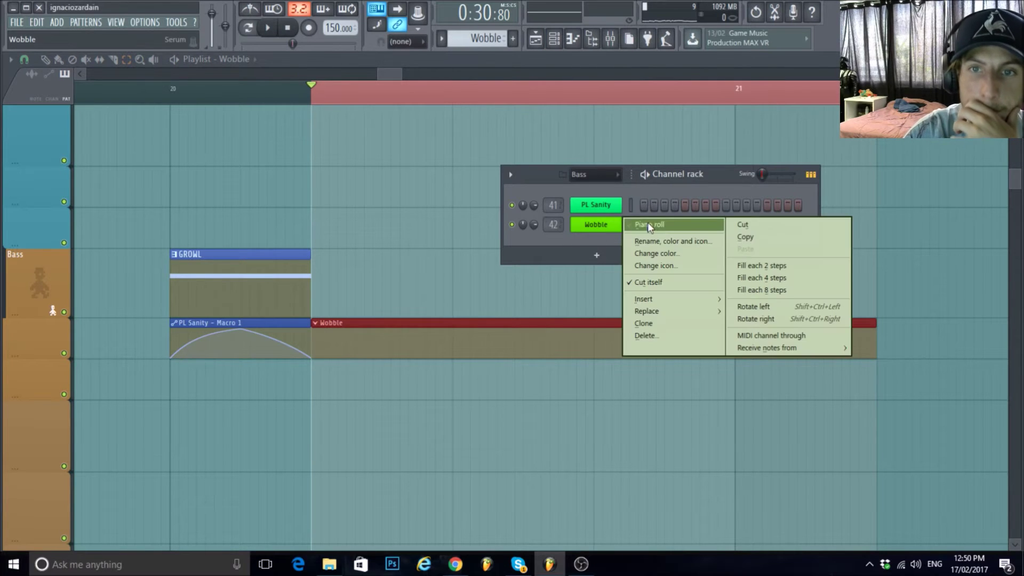
left_click(648, 223)
left_click(62, 295)
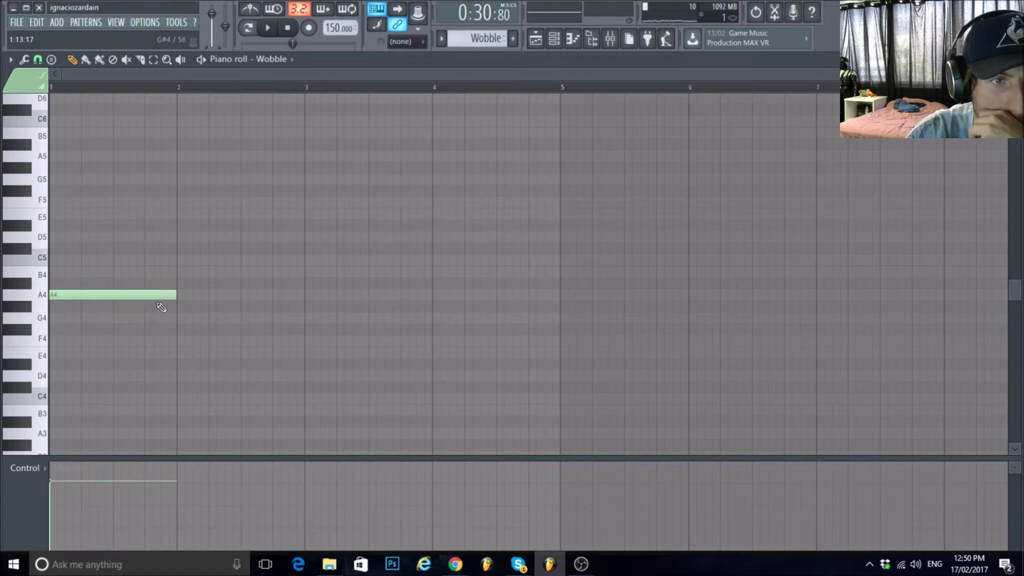
left_click_drag(181, 296, 435, 316)
Try a three-bar G4 note after the A4, remove it and play back the selected playlist range.
left_click(436, 317)
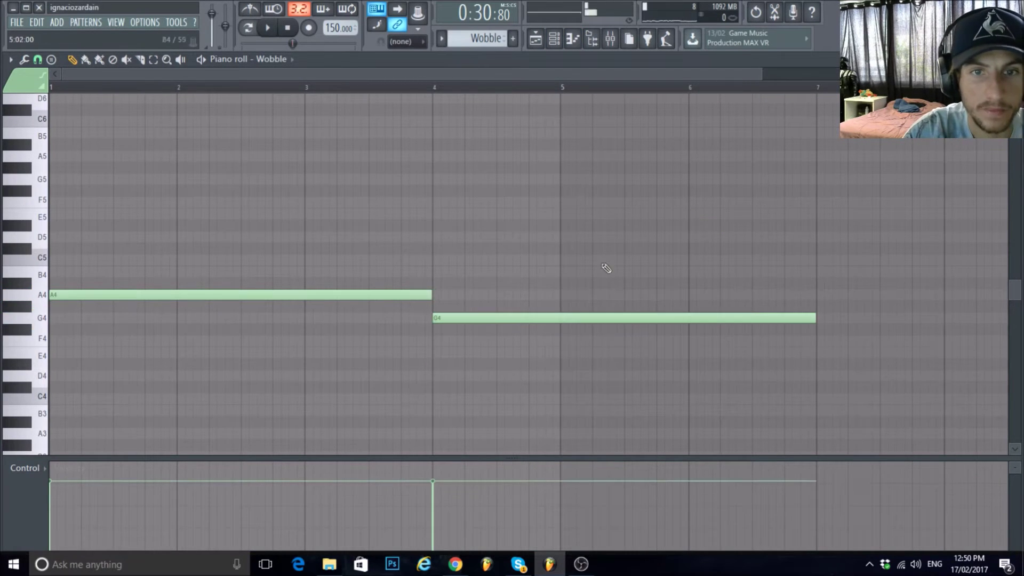
key("space")
right_click(547, 321)
key("F7")
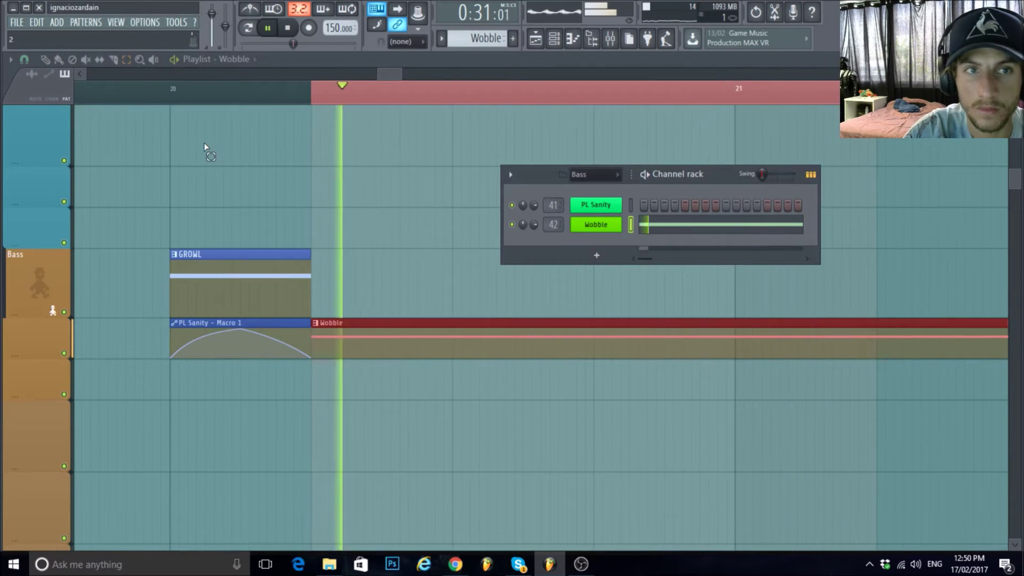
key("F6")
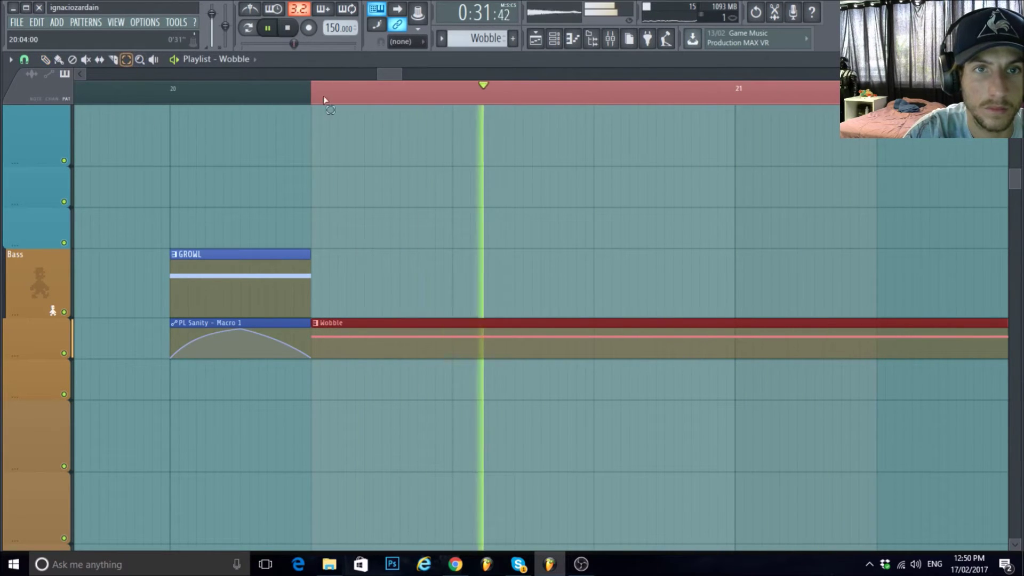
left_click(269, 28)
Create an automation clip for Macro 1 of the Wobble channel's Serum over the selected range.
left_click(563, 41)
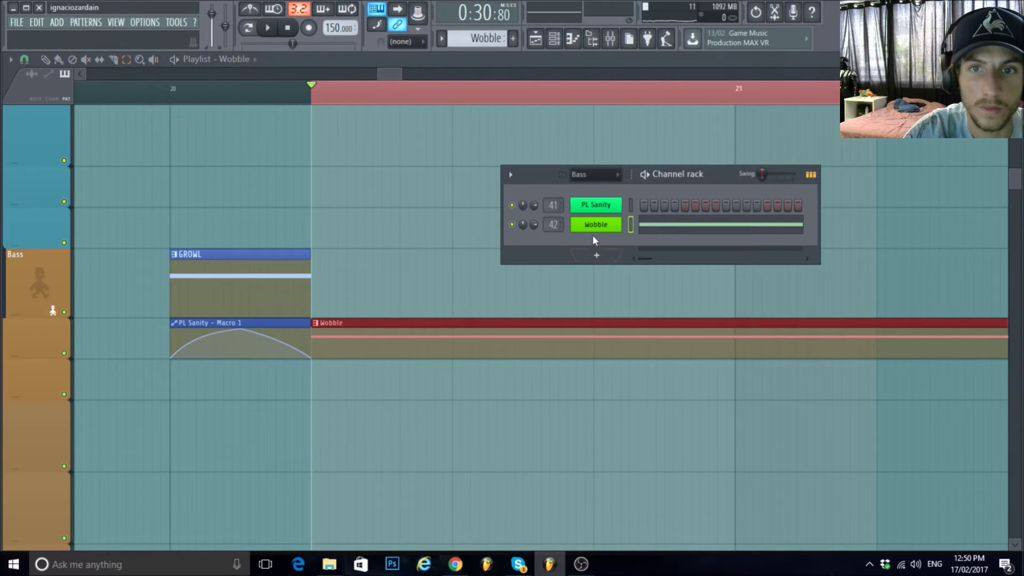
left_click(592, 223)
left_click(418, 13)
left_click(233, 367)
left_click(417, 29)
left_click(432, 88)
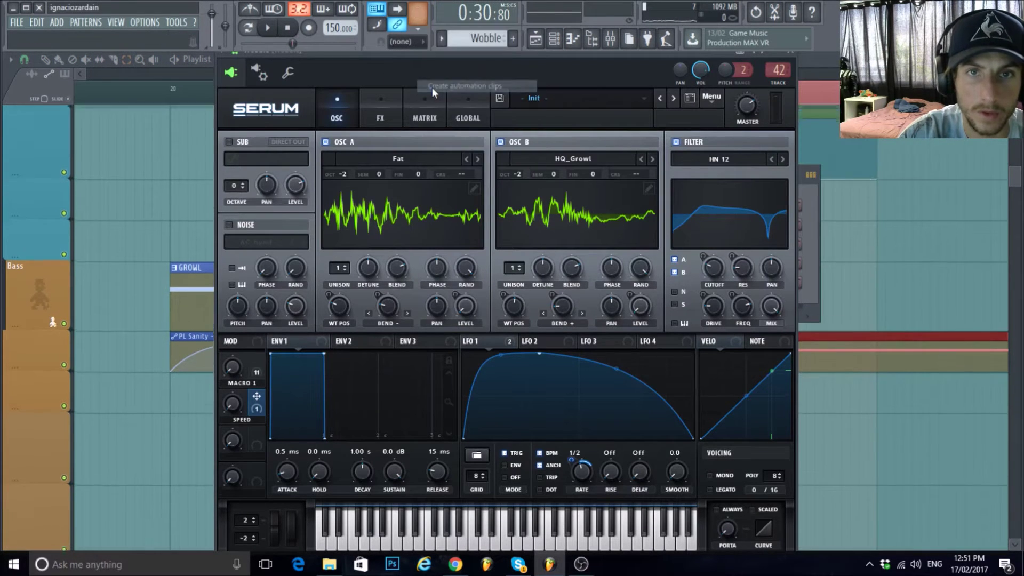
Create an automation clip for the SPEED macro over the same range, then close Serum and the channel rack.
left_click(232, 404)
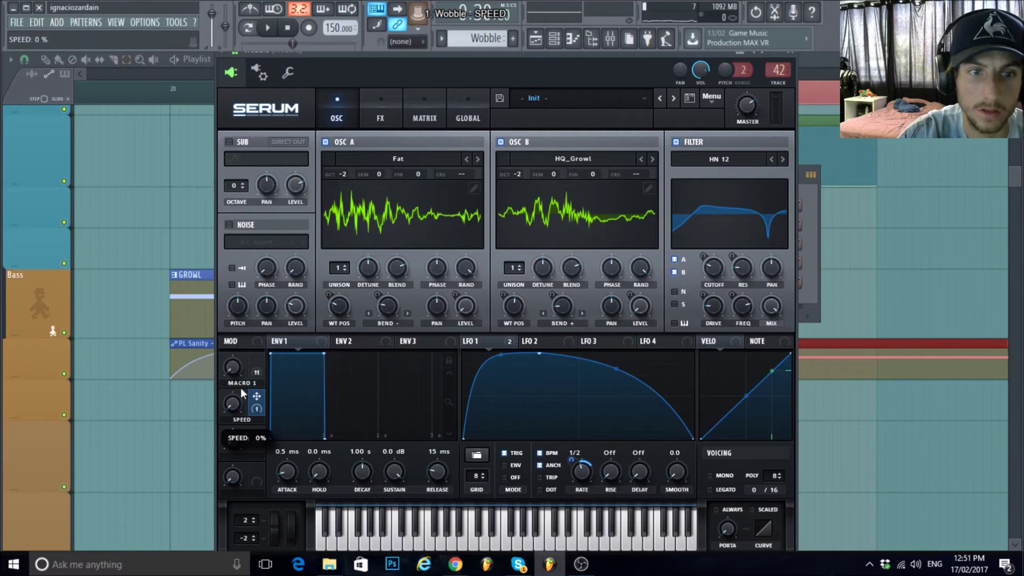
left_click(418, 29)
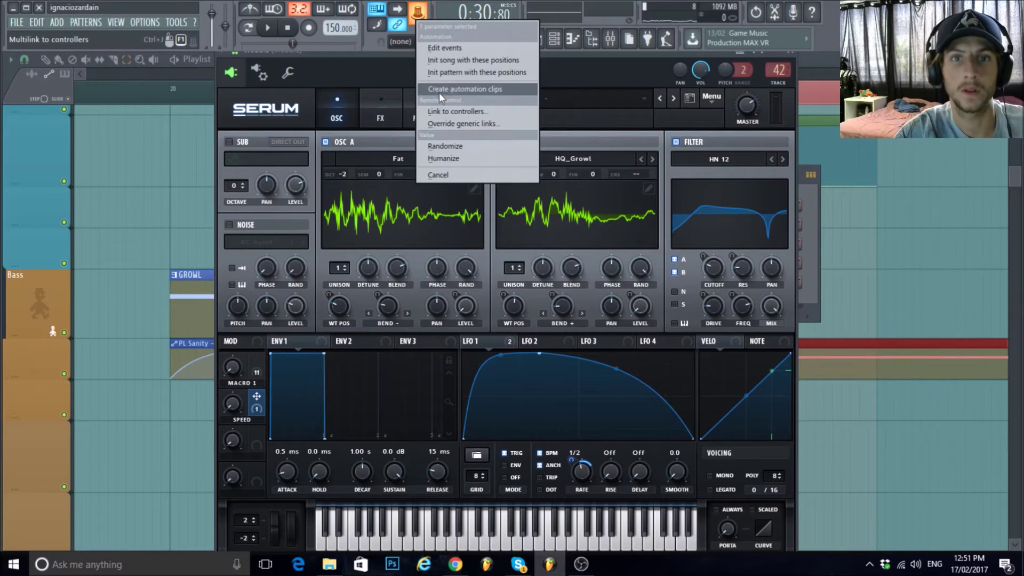
left_click(439, 90)
left_click_drag(346, 71, 312, 80)
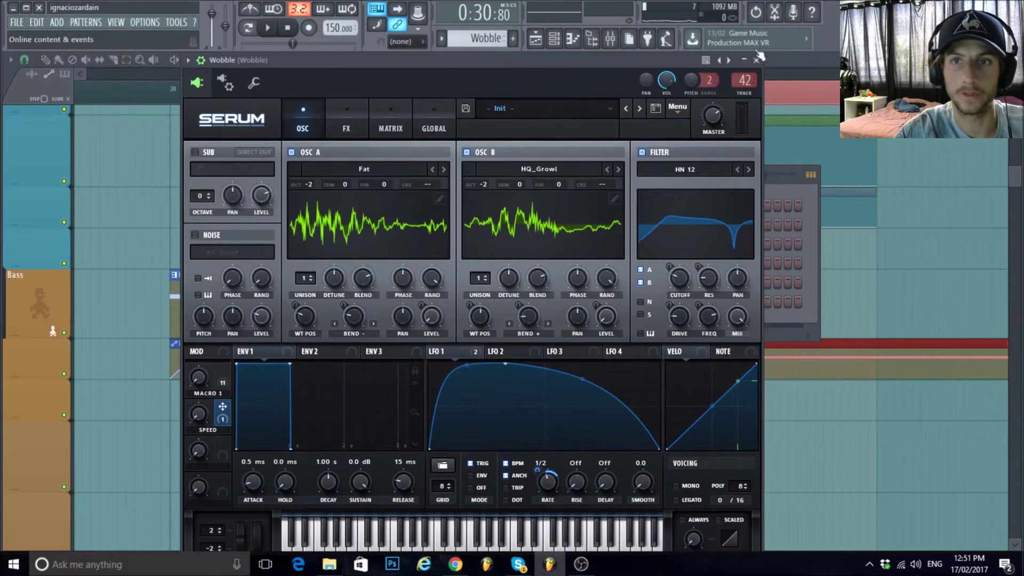
left_click(757, 60)
left_click(553, 40)
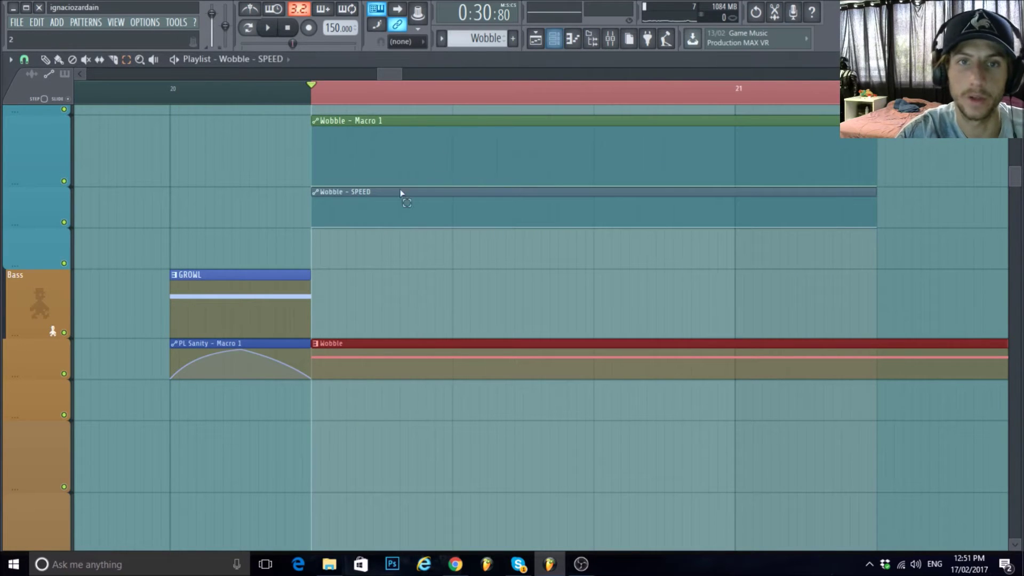
Move the Wobble Macro 1 and SPEED automation clips onto the Bass tracks directly beneath the Wobble pattern and clear the time selection.
scroll(350, 277, "down", 2)
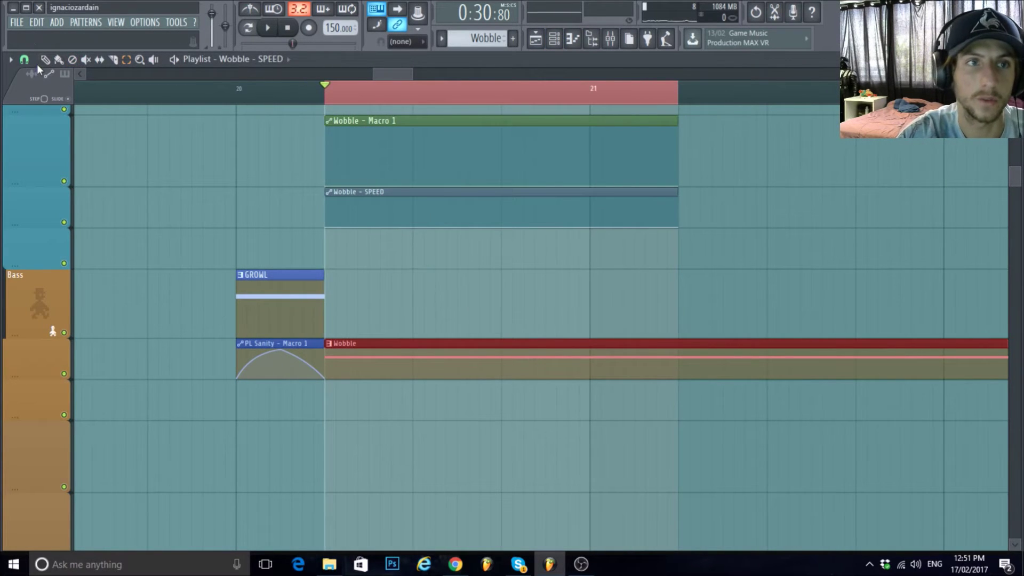
left_click_drag(375, 120, 375, 388)
left_click_drag(389, 196, 384, 466)
scroll(264, 447, "down", 3)
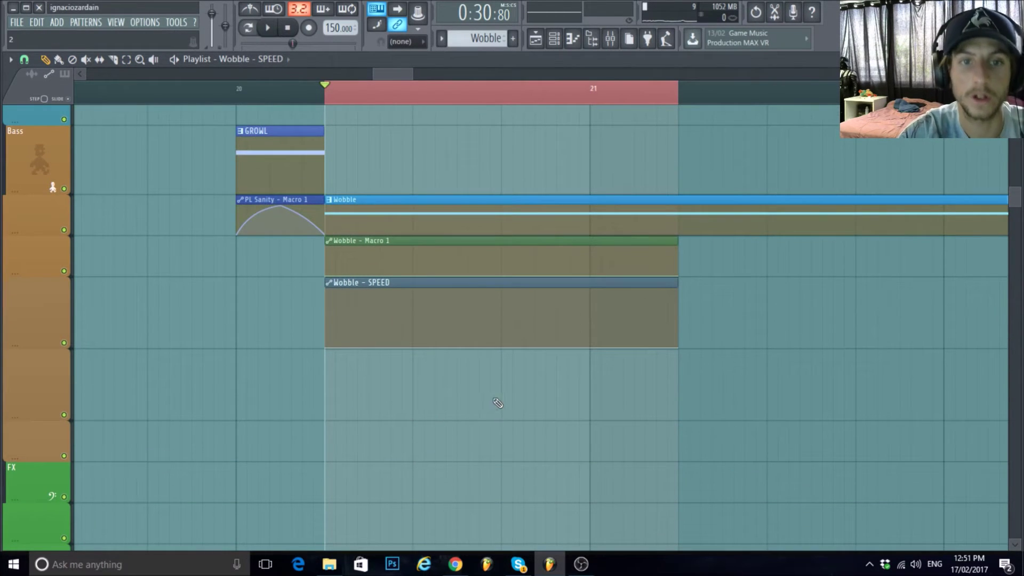
scroll(439, 468, "up", 3)
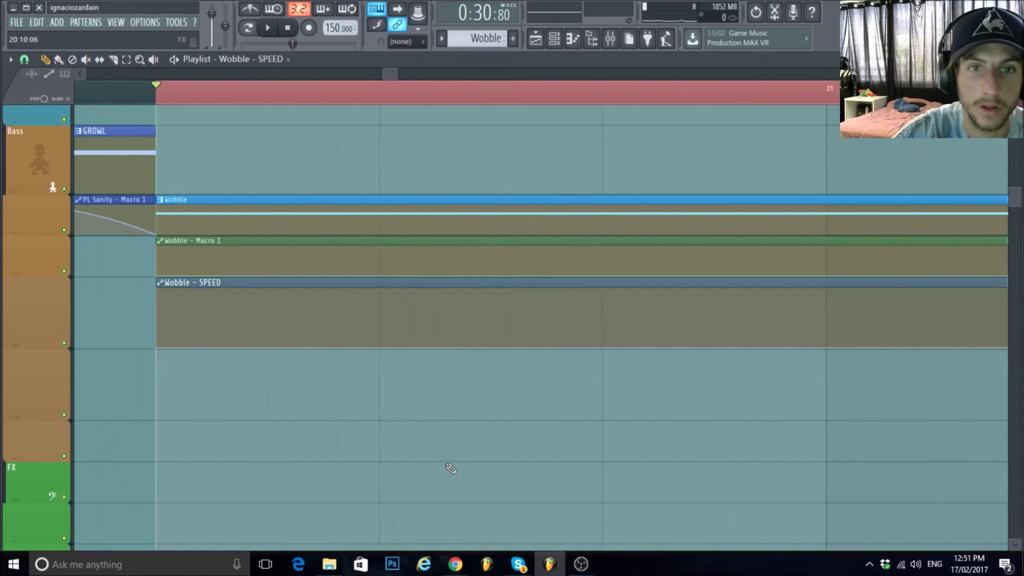
scroll(449, 466, "down", 3)
left_click(371, 96, "ctrl")
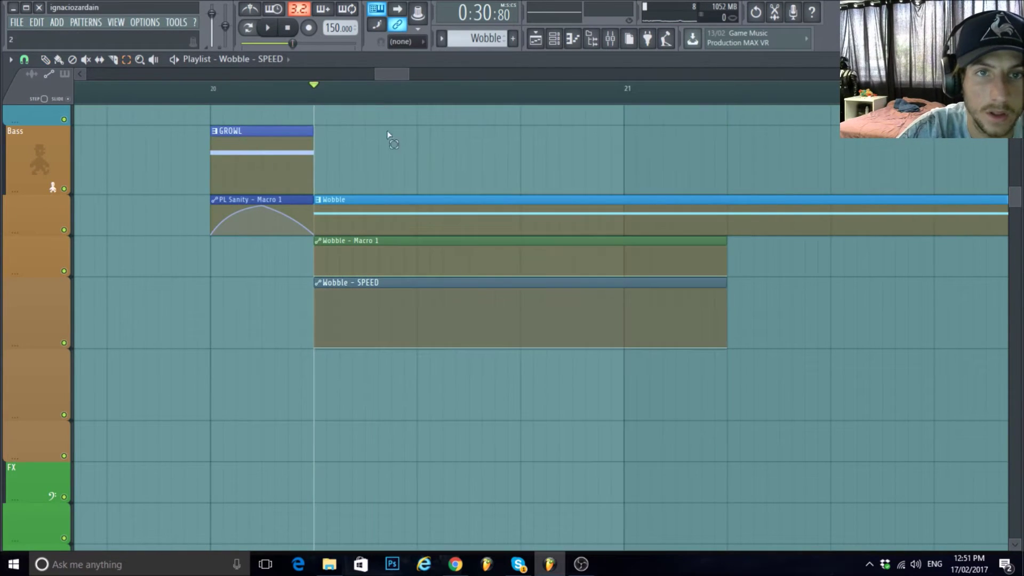
Shape the SPEED automation to hold just below half from 20:05 to 20:09 and drop vertically to zero, checking it by playback.
scroll(371, 97, "up", 1)
scroll(341, 370, "up", 2)
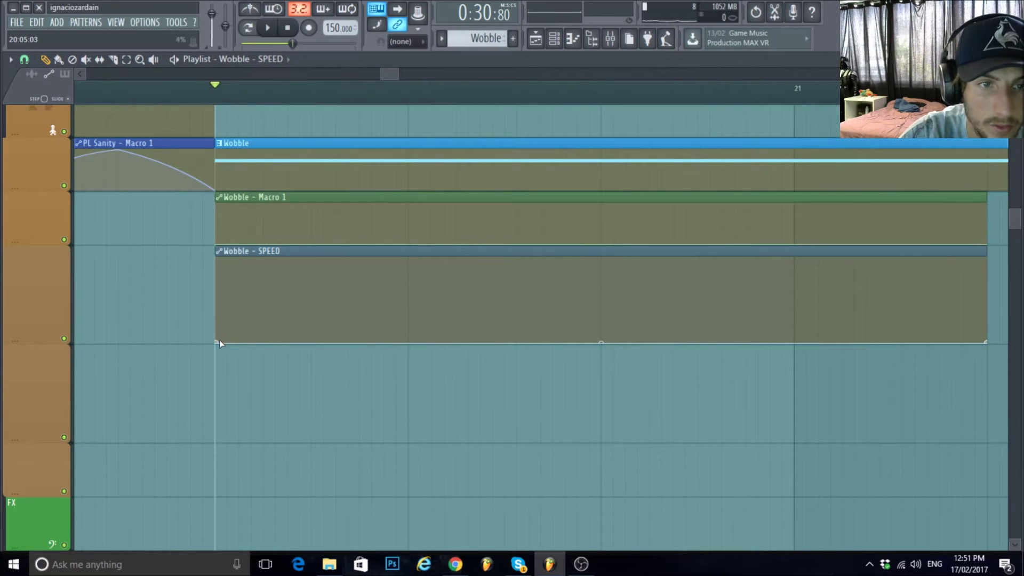
left_click_drag(217, 342, 216, 304)
key("space")
right_click(409, 310)
left_click_drag(410, 312, 409, 305)
key("space")
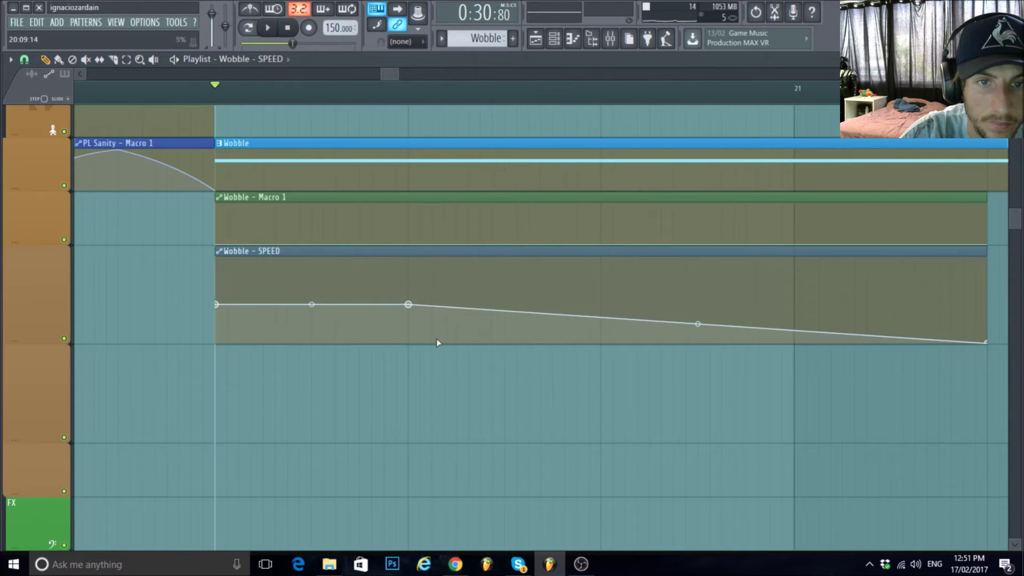
right_click(409, 341)
key("space")
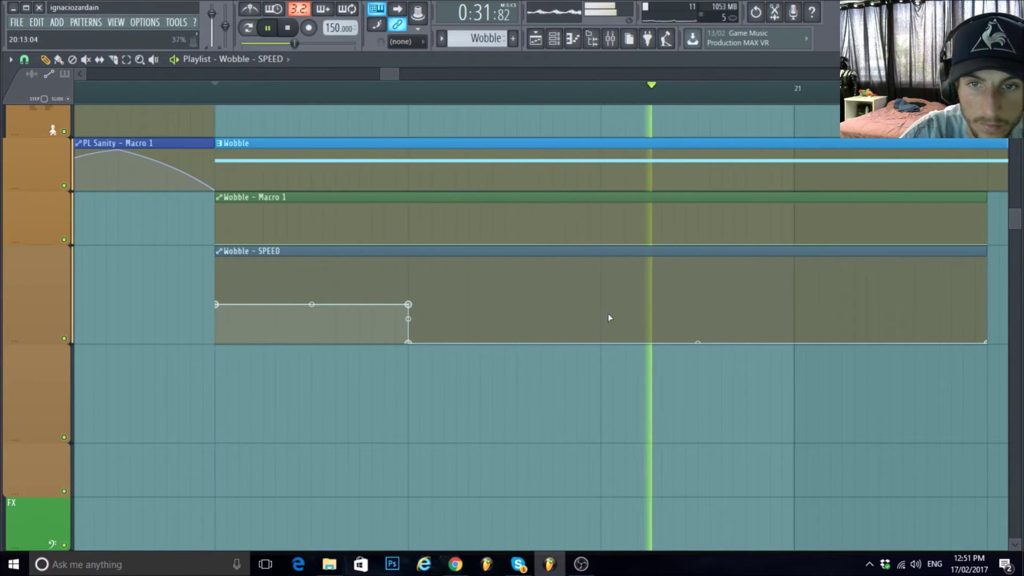
Add a second SPEED block rising to 67% at 20:13, holding until 21:01 and dropping vertically to zero.
key("space")
right_click(603, 331)
right_click(603, 287)
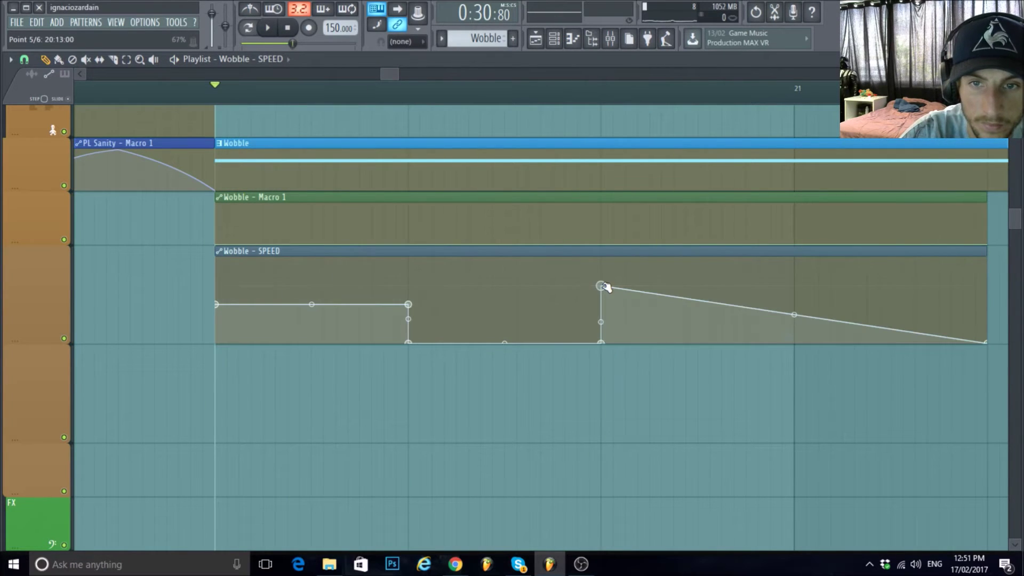
key("space")
right_click(794, 288)
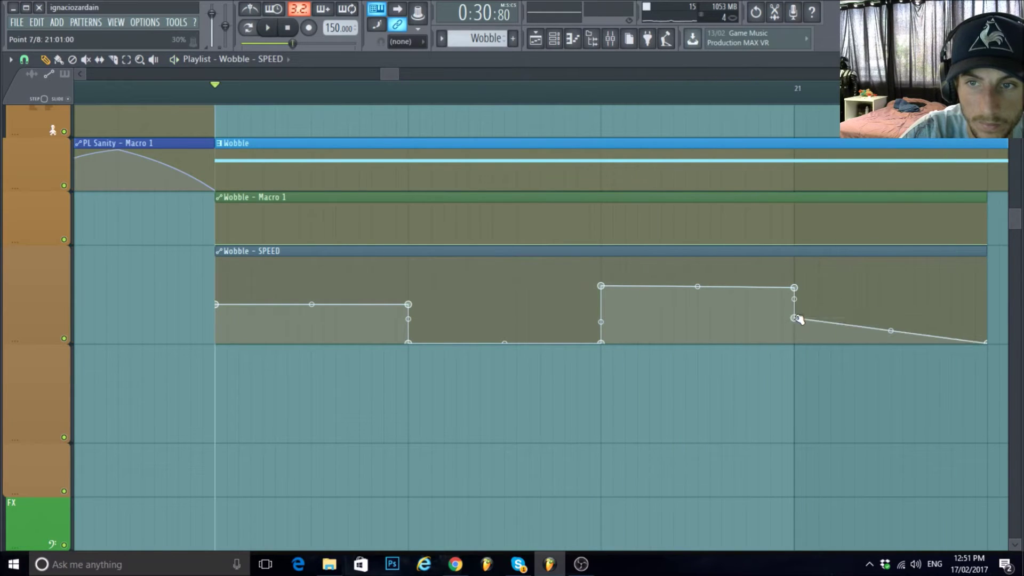
left_click_drag(796, 319, 796, 343)
key("space")
Shape the Wobble Macro 1 automation to hold just above half until 20:09, with a vertical drop to zero at that point.
left_click_drag(221, 243, 216, 203)
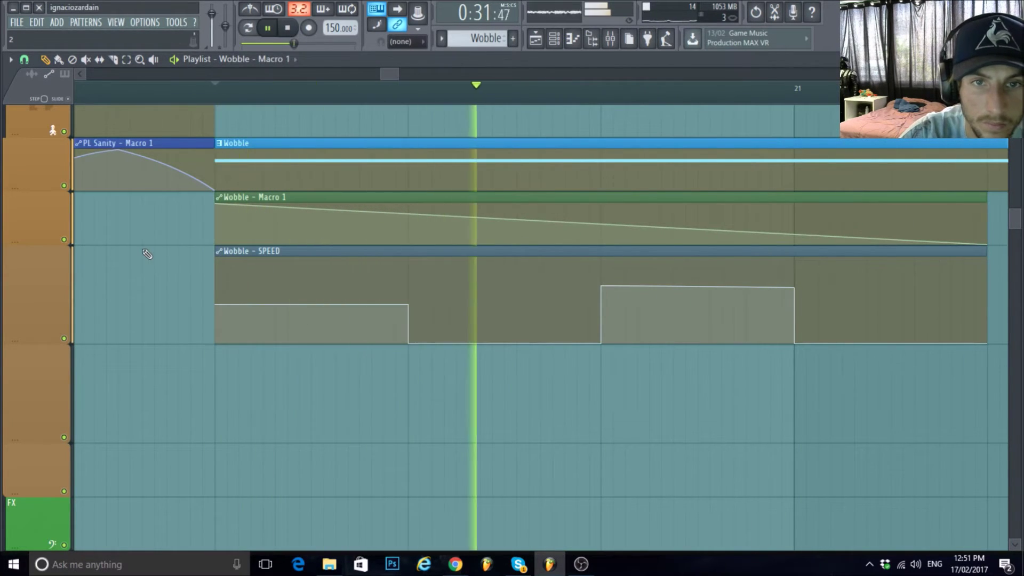
left_click_drag(216, 204, 216, 220)
right_click(410, 222)
key("space")
right_click(412, 233)
key("space")
scroll(199, 431, "down", 2)
key("space")
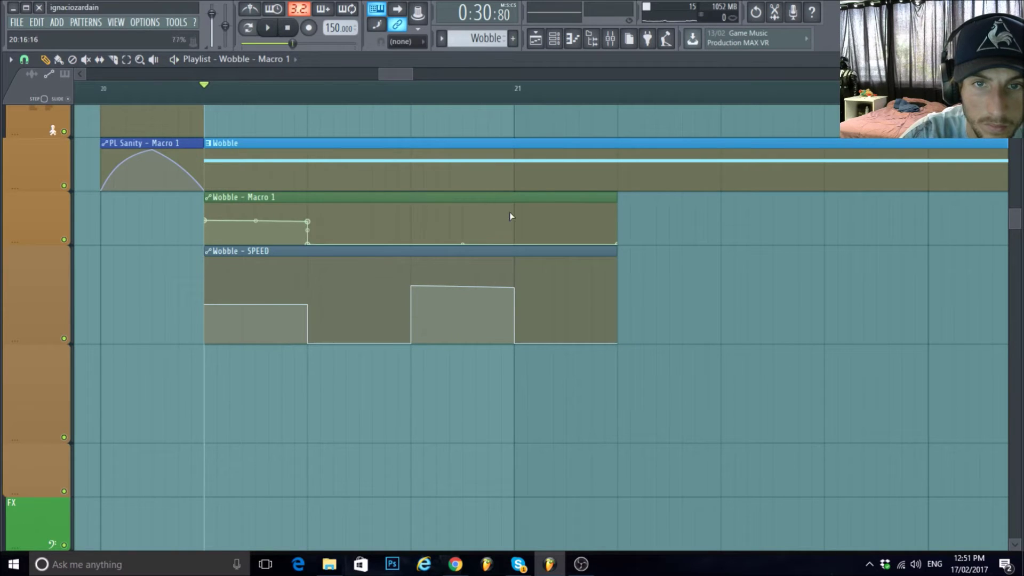
Raise the Macro 1 automation's end point to maximum for a ramp up from 20:09, and play it back.
left_click_drag(619, 245, 617, 202)
key("space")
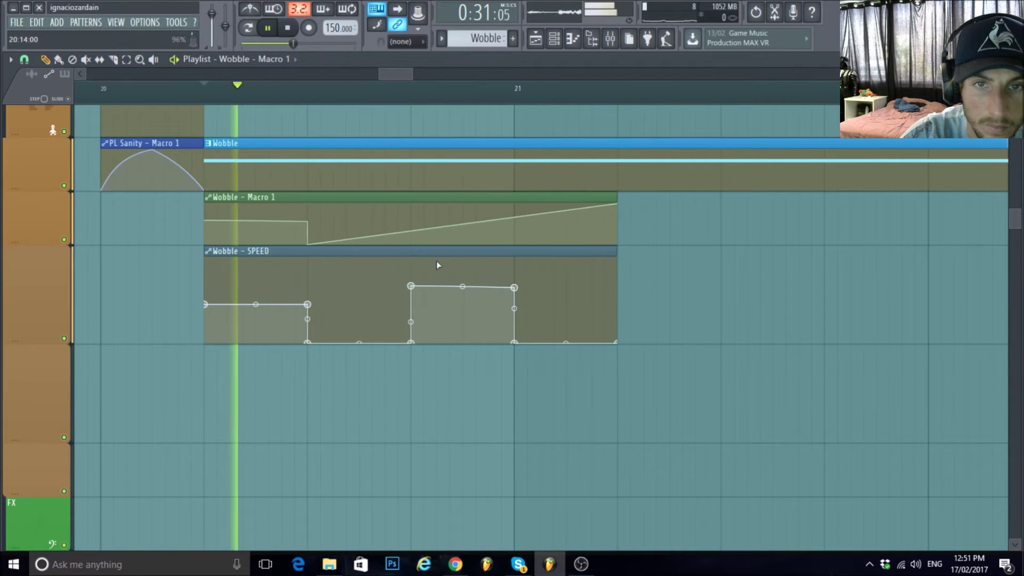
key("space")
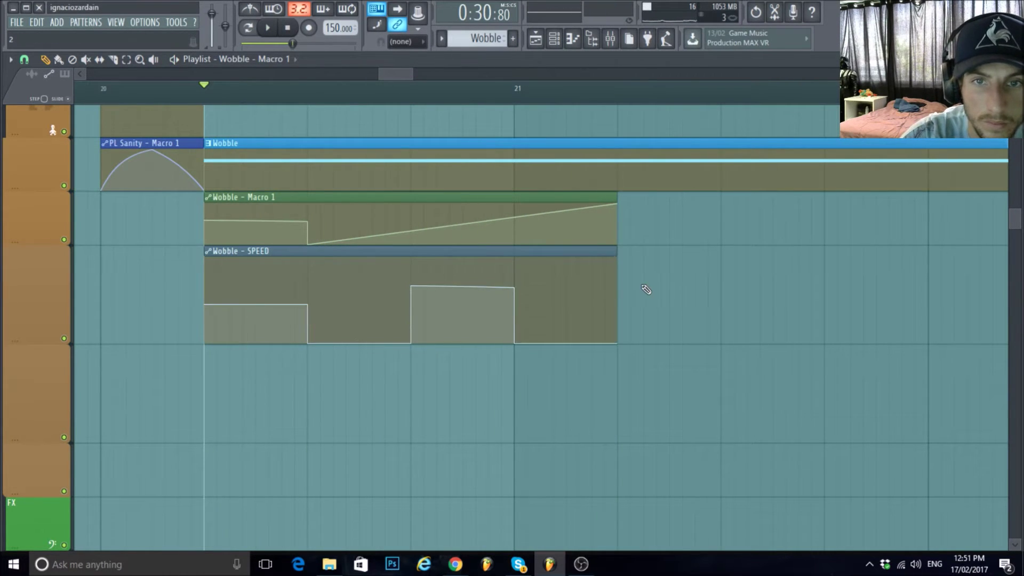
Play back the growl and wobble section, starting from shortly before bar 20.
scroll(647, 289, "down", 3)
scroll(659, 316, "down", 1)
key("space")
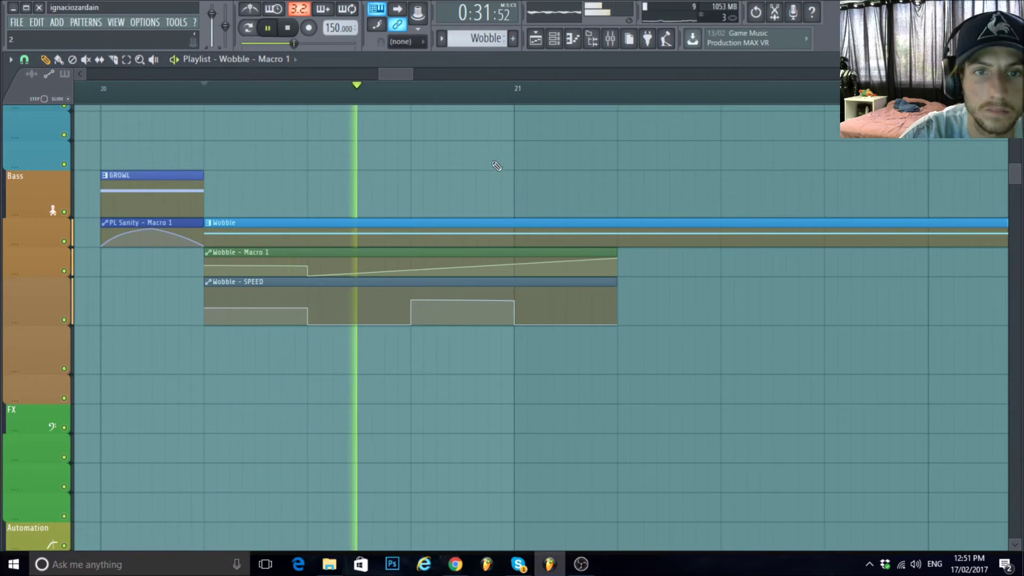
scroll(660, 390, "down", 3)
scroll(663, 373, "down", 2)
left_click(244, 97)
scroll(526, 199, "up", 4)
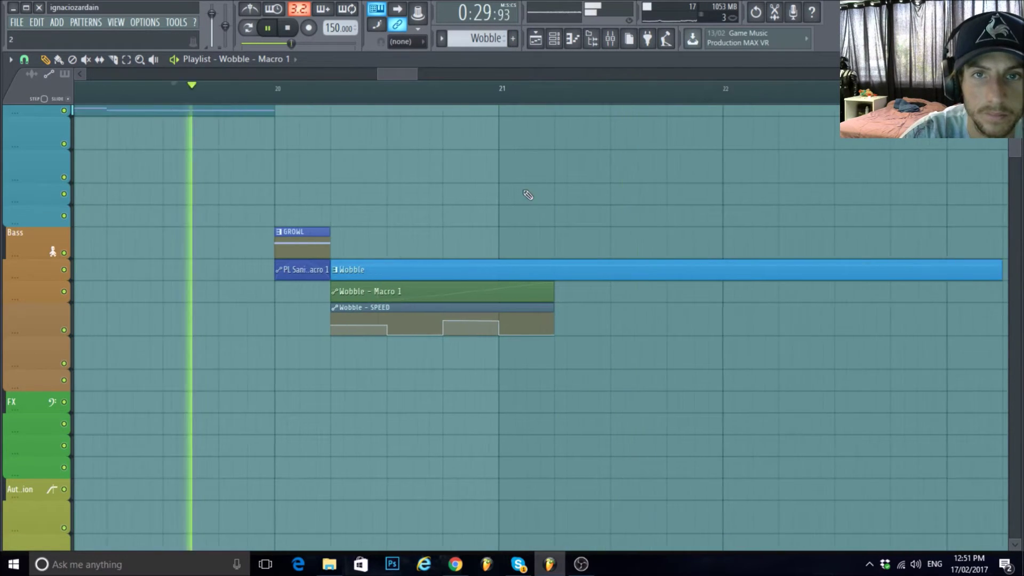
Show the Bass channel group, open the Wobble channel's Serum and play the section to hear the current patch.
left_click(555, 41)
left_click(610, 178)
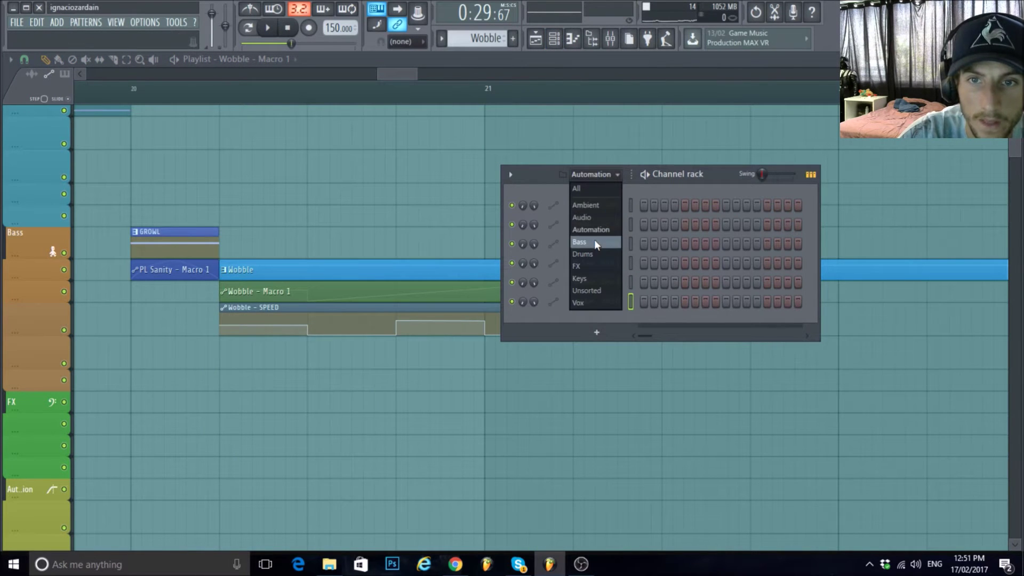
left_click(595, 237)
left_click(601, 225)
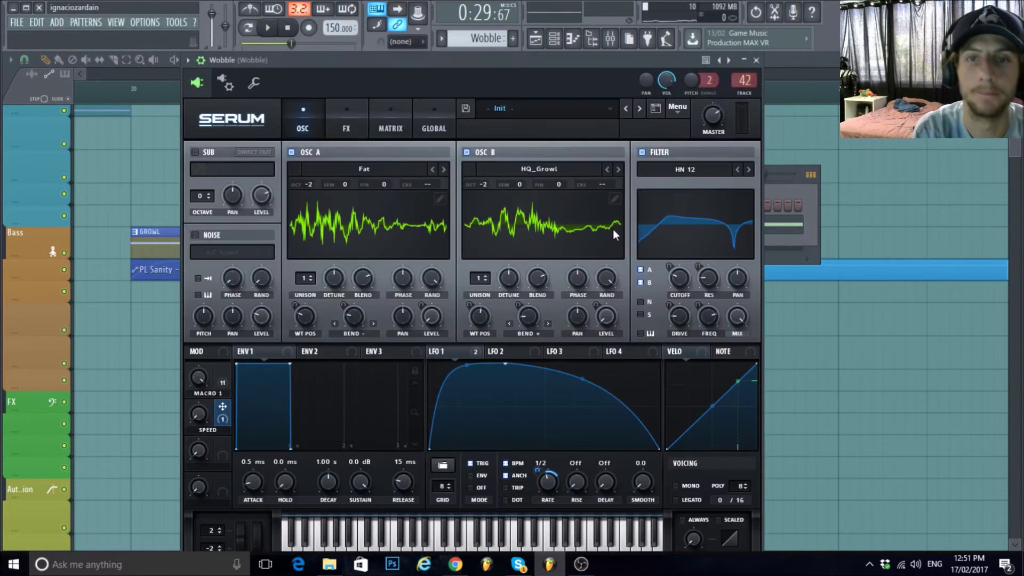
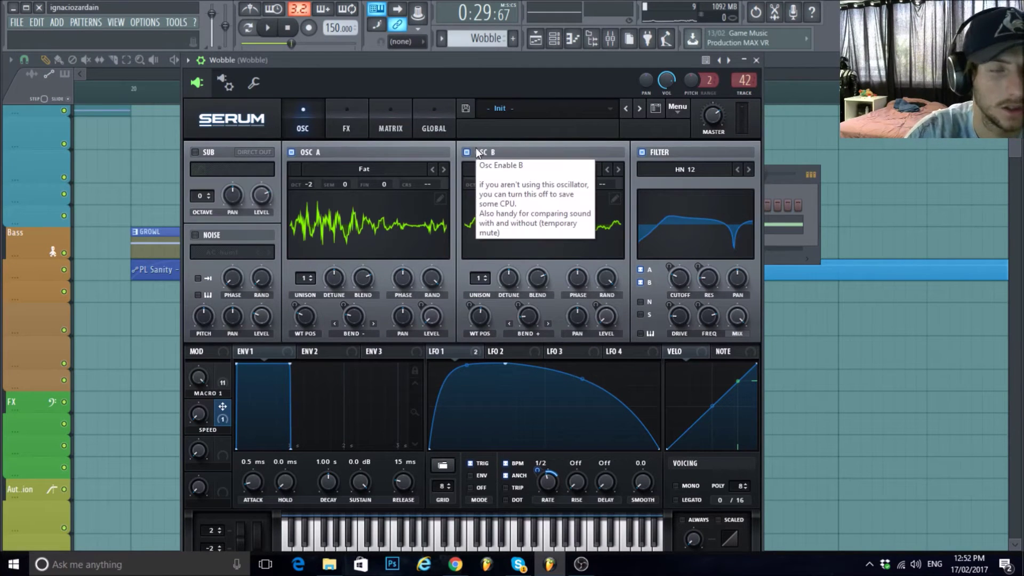
left_click_drag(413, 79, 437, 72)
key("space")
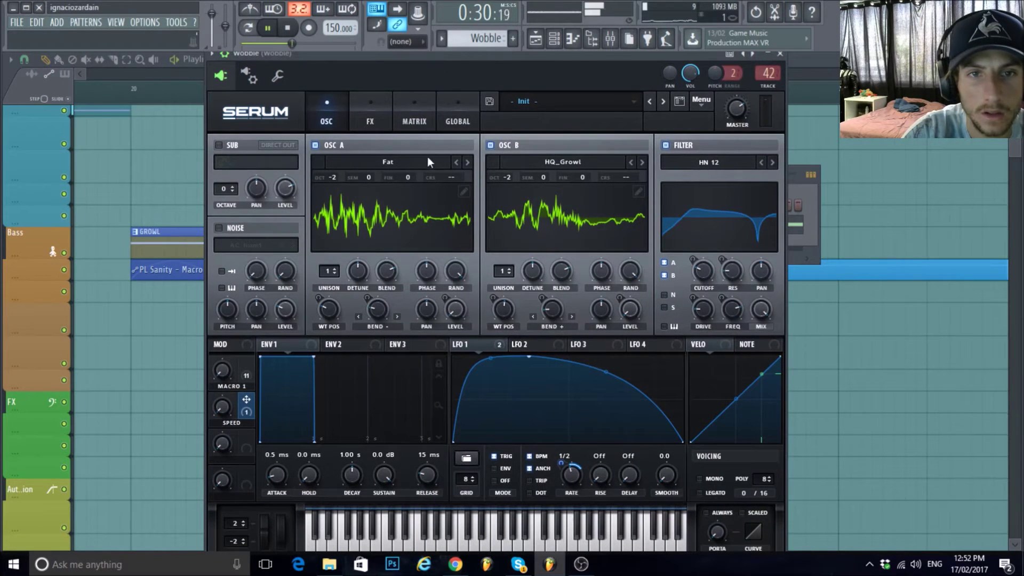
key("space")
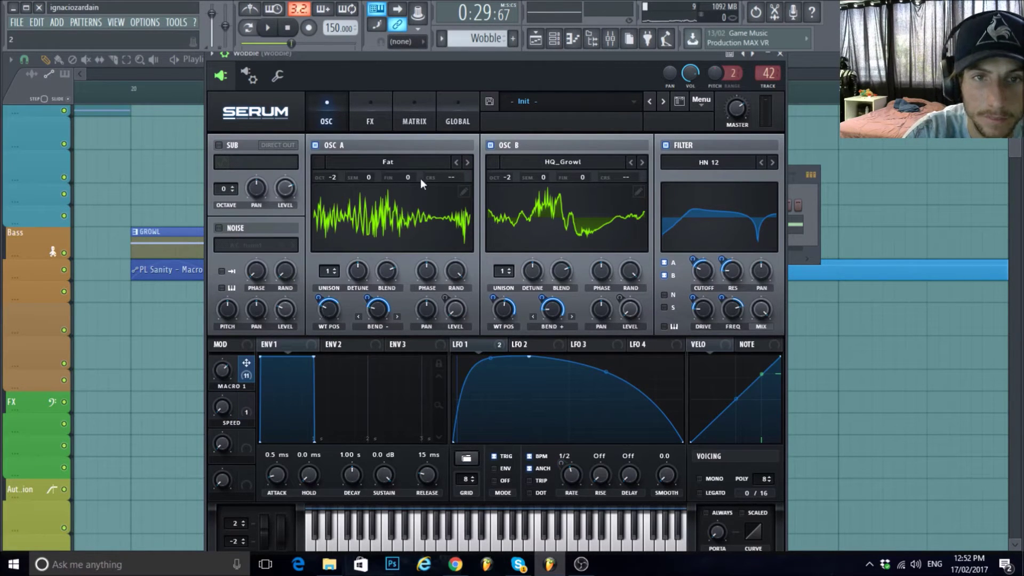
Load Spectral Growl 002 from Spectral Growl Wavetables Vol 1 into oscillator A, and switch to Spectral Growl 001.
left_click(423, 162)
mouse_move(373, 220)
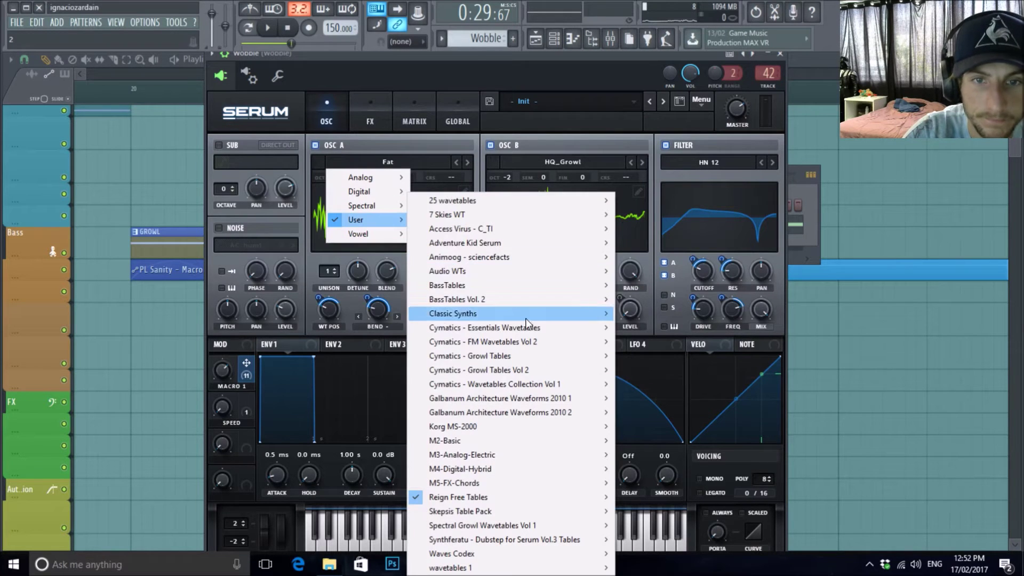
mouse_move(456, 264)
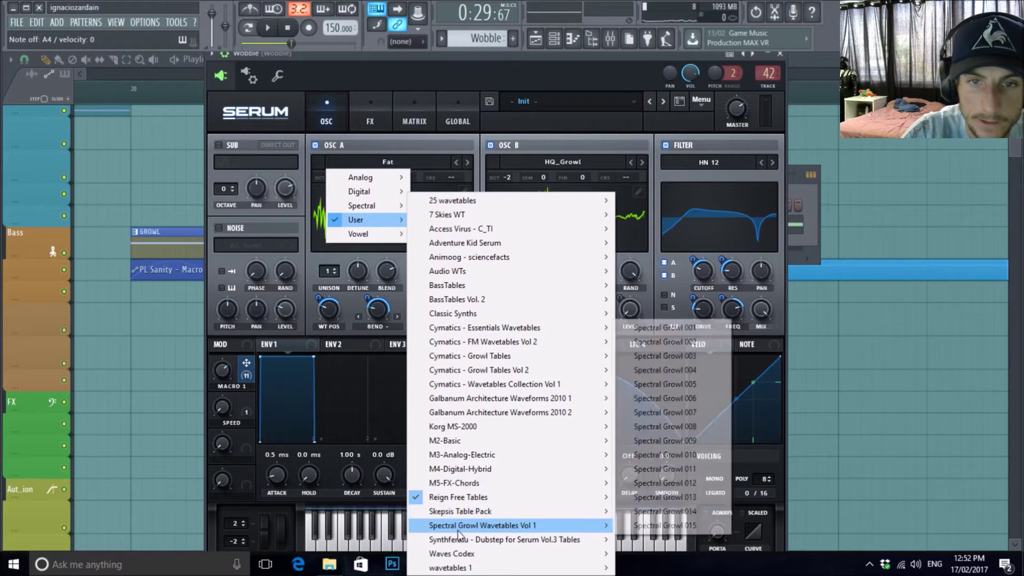
mouse_move(480, 526)
left_click(661, 343)
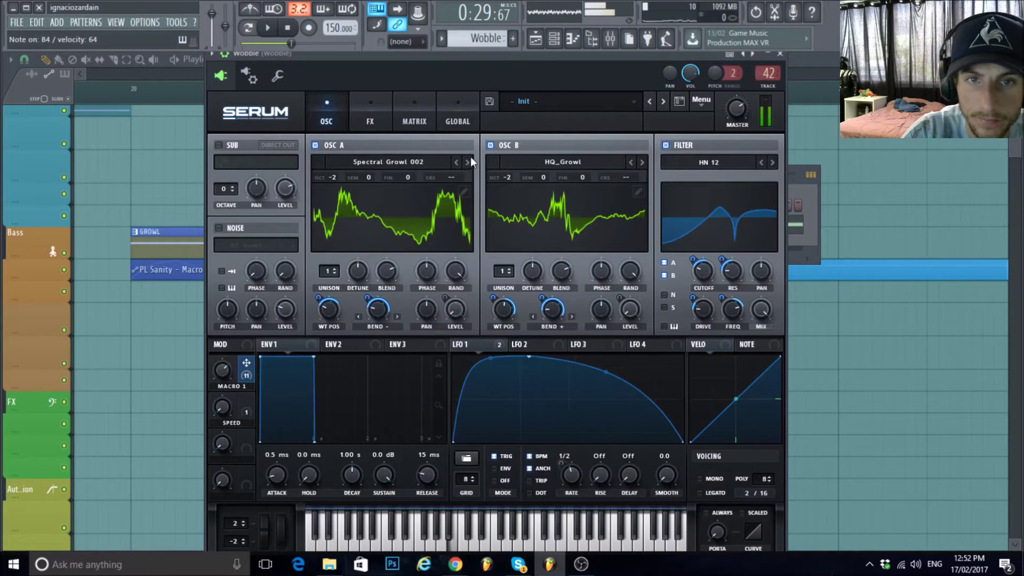
left_click(457, 162)
Return to the playlist and play back the bass section with the new oscillator A wavetable.
left_click(98, 104)
left_click(268, 29)
left_click(268, 29)
left_click(269, 29)
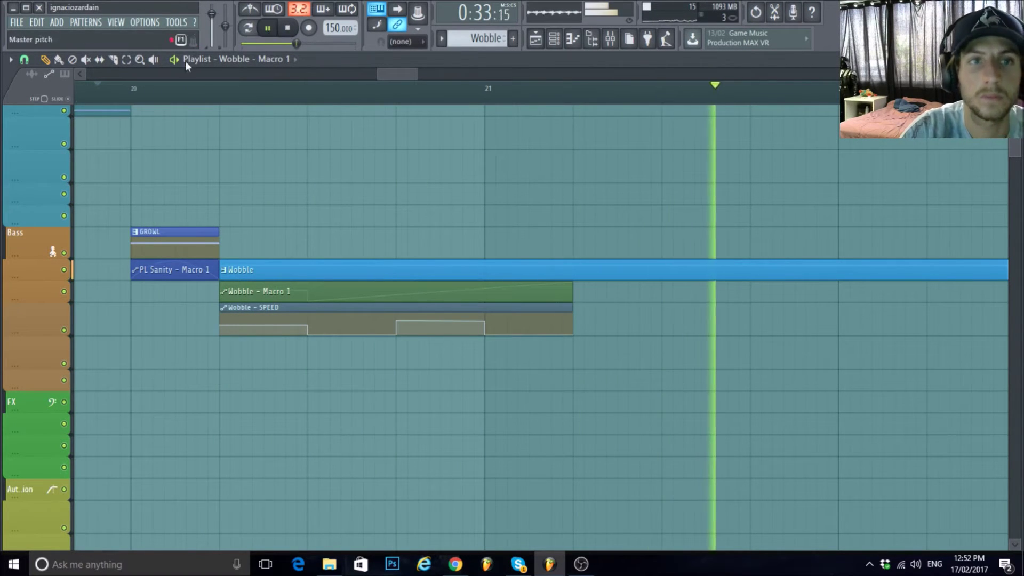
Select the playlist range from bar 20 to 21:05 for looping and reopen the Wobble channel's Serum.
left_click(126, 60)
left_click_drag(133, 92, 573, 137)
left_click(565, 39)
left_click(606, 224)
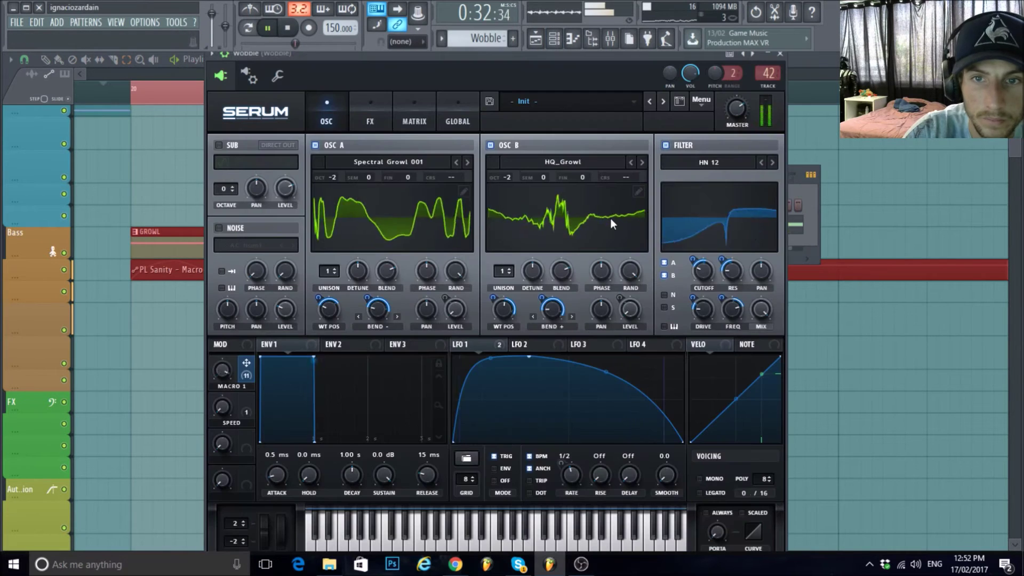
Move LFO 1's peak earlier for a steeper attack and set oscillator A's wavetable position to 32.
left_click_drag(529, 357, 582, 368)
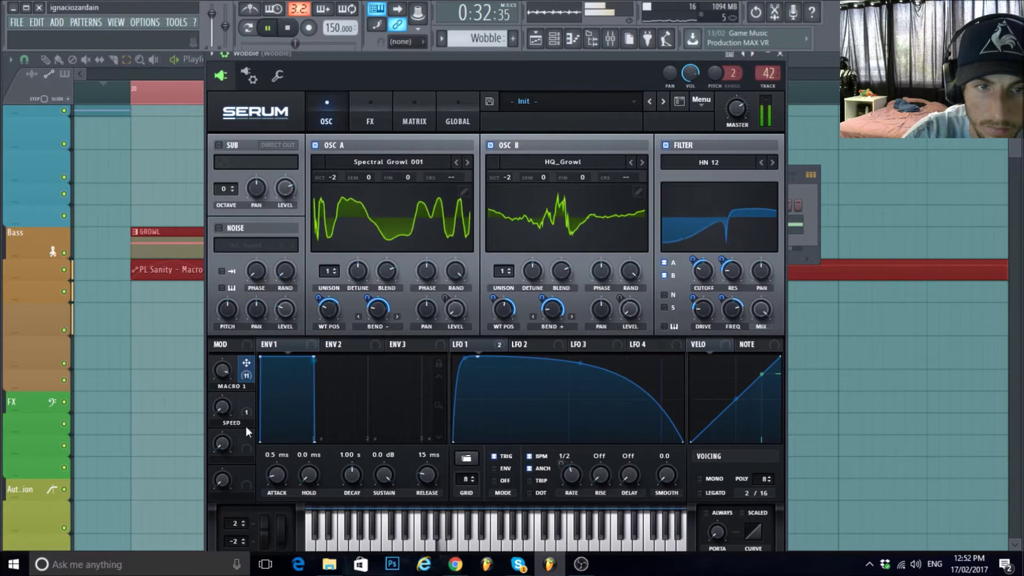
mouse_move(325, 314)
left_mouse_down()
mouse_move(347, 249)
mouse_move(328, 315)
left_mouse_up()
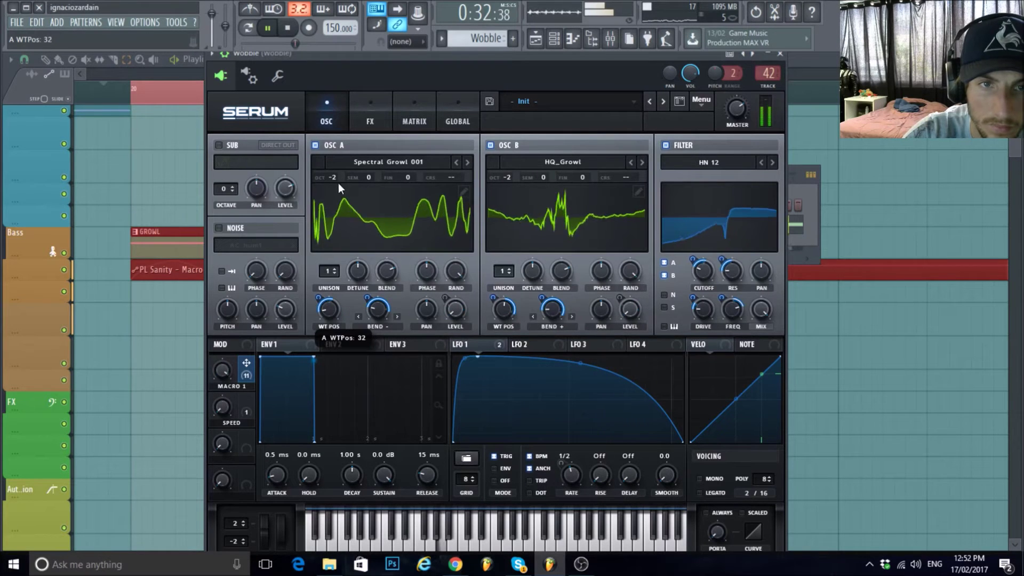
Load Spectral Growl 002 in oscillator A at wavetable position 53, trying octave -1 before returning it to -2.
left_click_drag(339, 184, 334, 167)
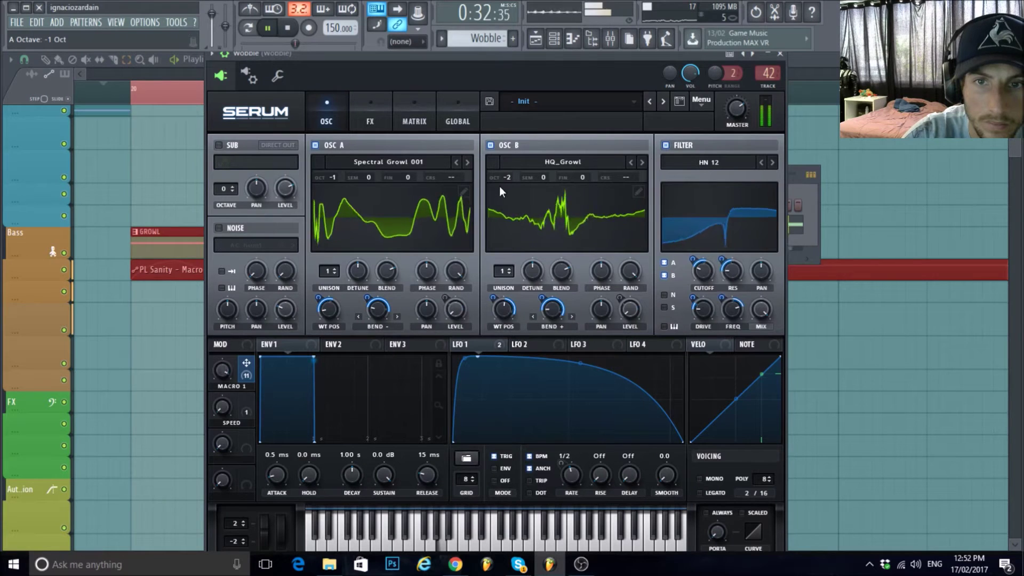
left_click(377, 312)
left_click_drag(328, 314, 329, 296)
left_click(467, 162)
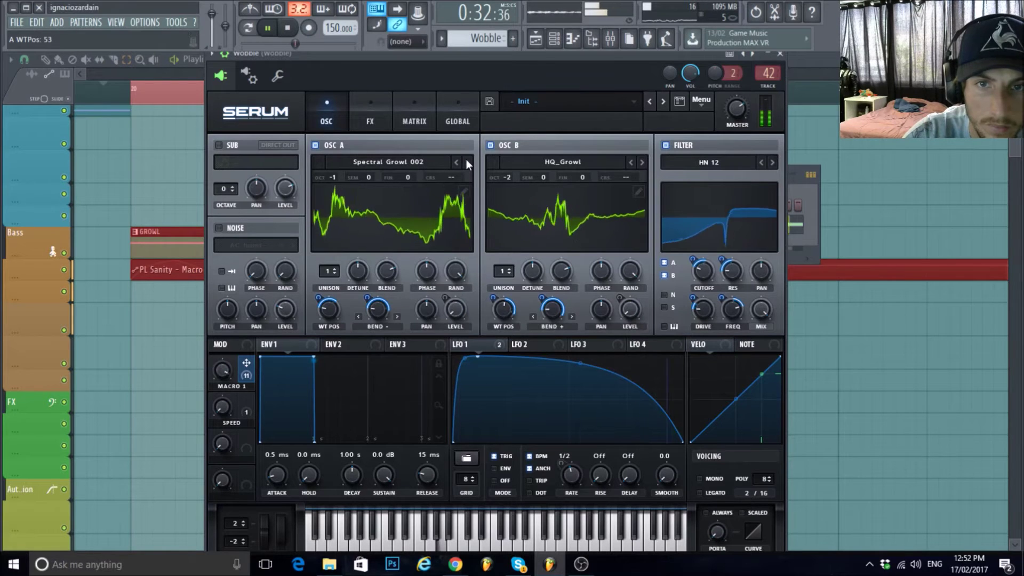
left_click_drag(331, 177, 336, 194)
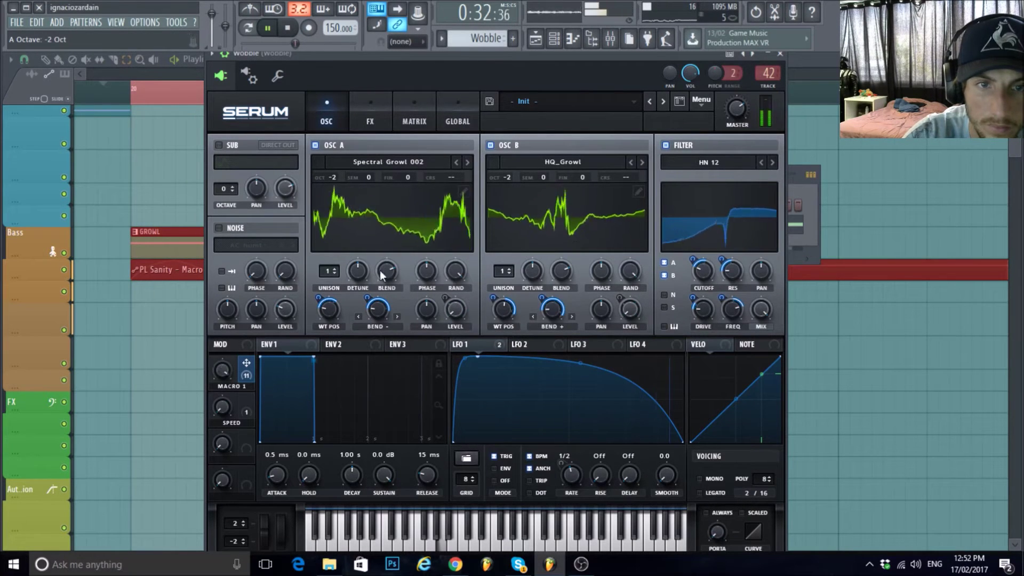
Try the Remap 2 and FM (Sub) warp modes on oscillator A.
left_click_drag(319, 298, 384, 307)
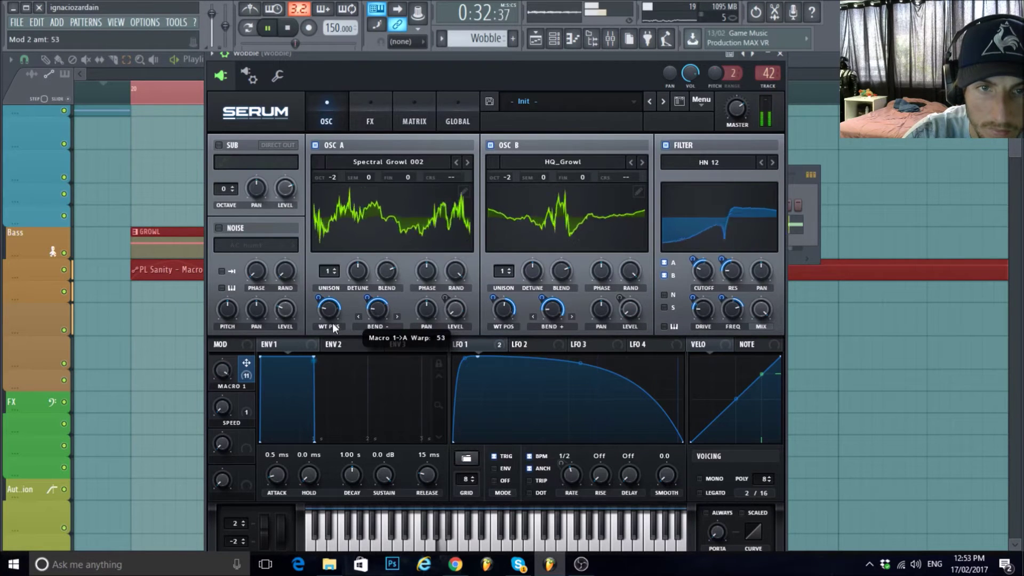
left_click(381, 327)
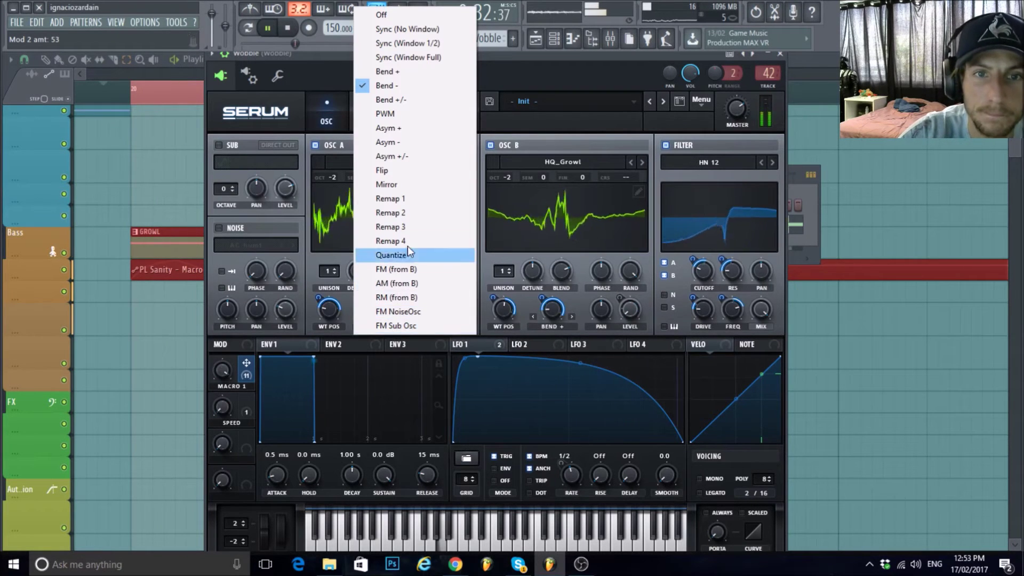
left_click(390, 212)
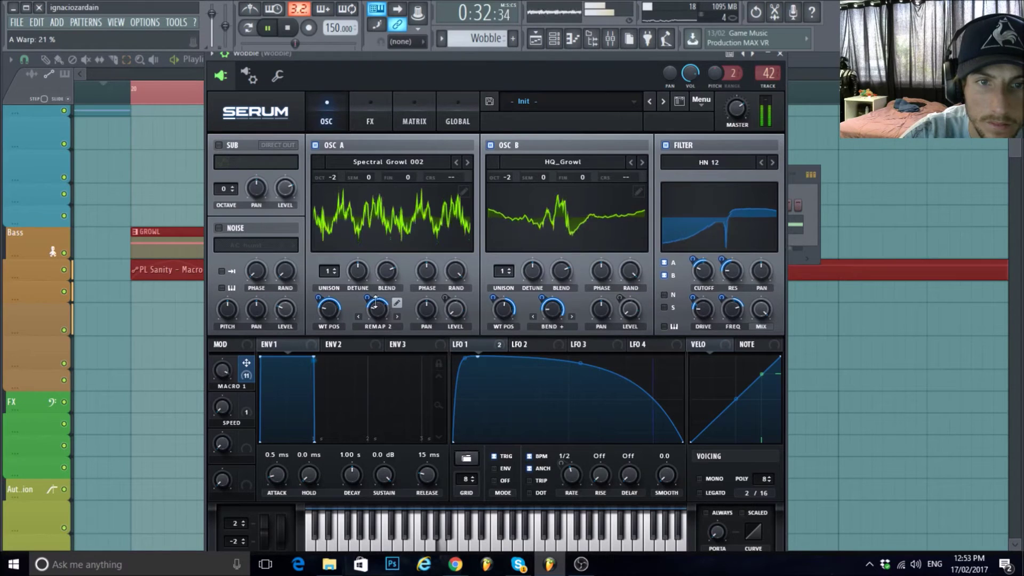
left_click(368, 299)
left_click(371, 323)
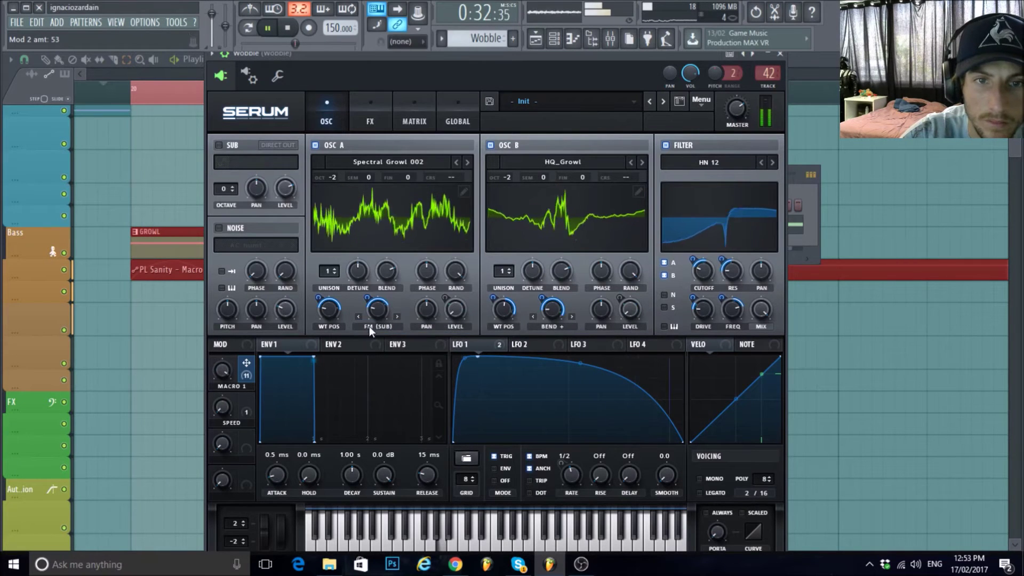
Compare PWM and the Bend warp modes on oscillator A, settle on Bend +/-, and set its Macro 1 warp modulation to 67.
left_click(370, 328)
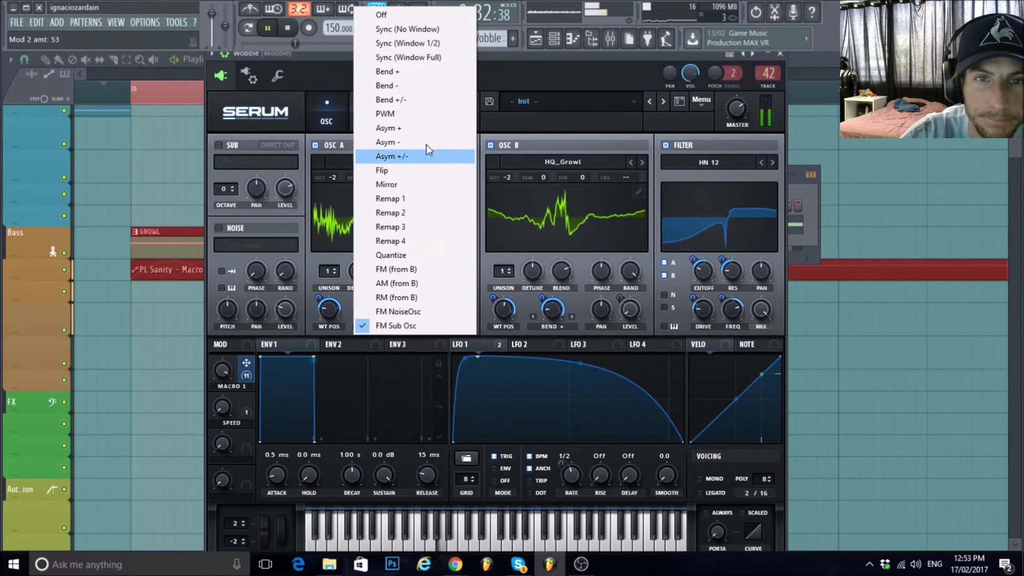
left_click(394, 113)
left_click(357, 315)
left_click(358, 315)
left_click(358, 315)
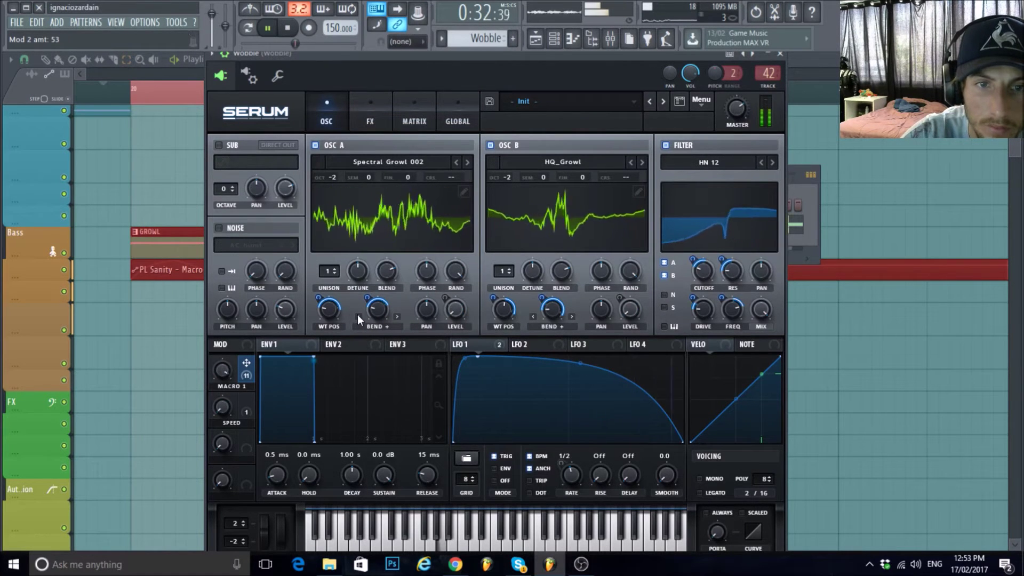
left_click(398, 318)
left_click(398, 318)
left_click_drag(376, 312, 376, 294)
Load Spectral Growl 003 in oscillator A, set its Macro 1 wavetable position modulation to about 57, and close Serum.
left_click(467, 162)
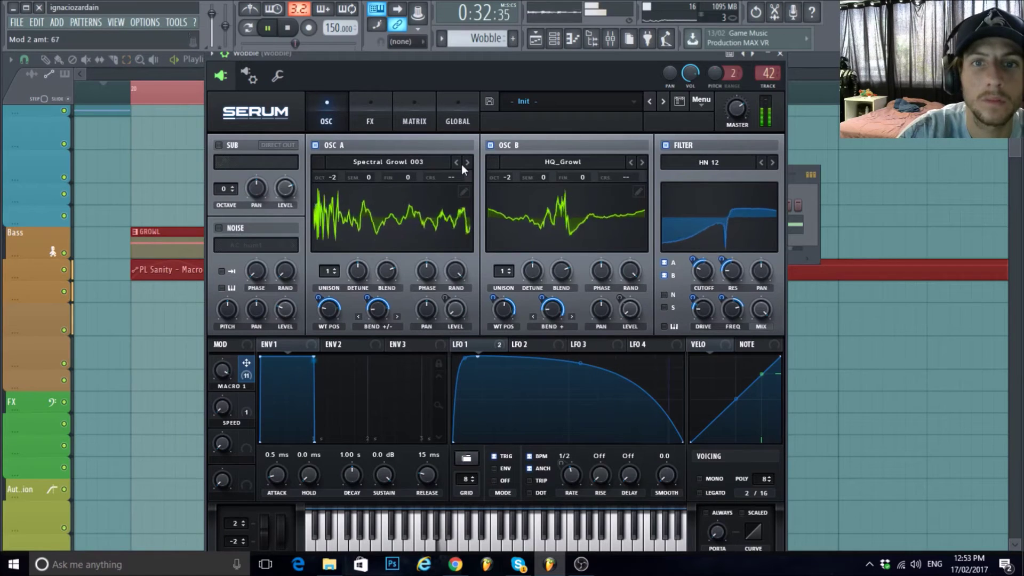
left_click_drag(317, 298, 336, 320)
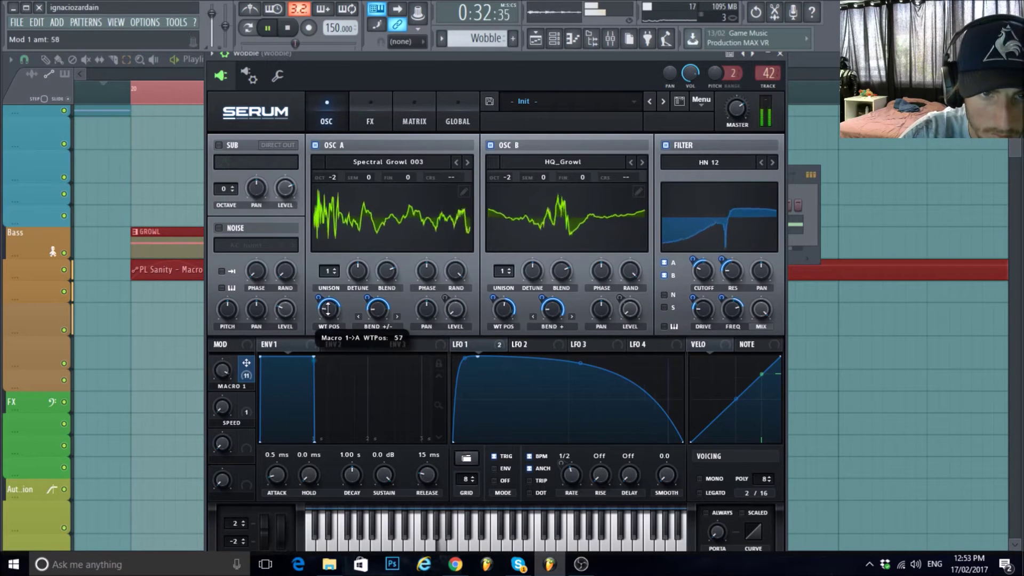
left_click(271, 30)
left_click(780, 56)
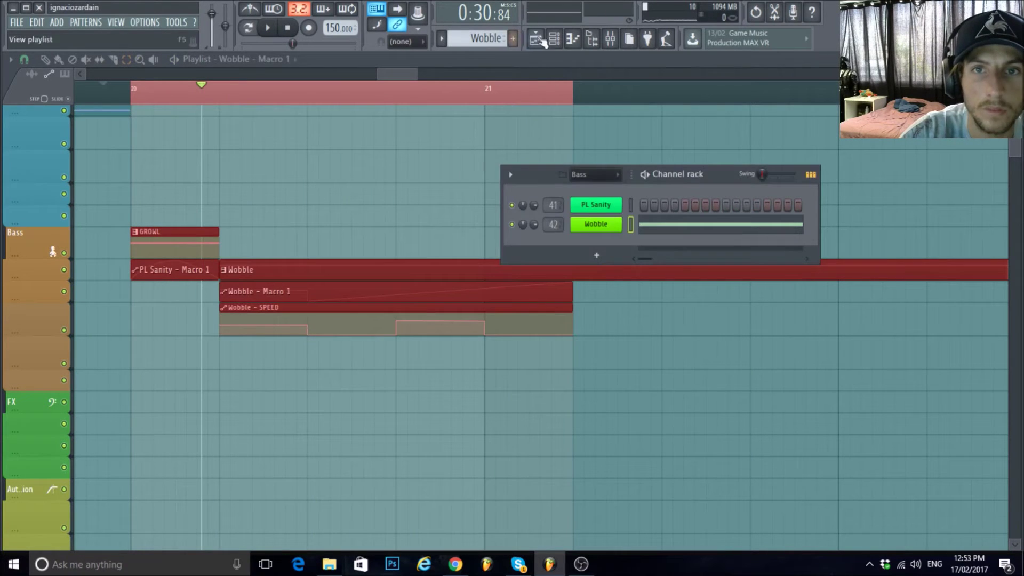
Clear the playlist time selection, raise the Wobble SPEED automation's start point to about 100%, and play back the bass passage.
left_click(186, 199)
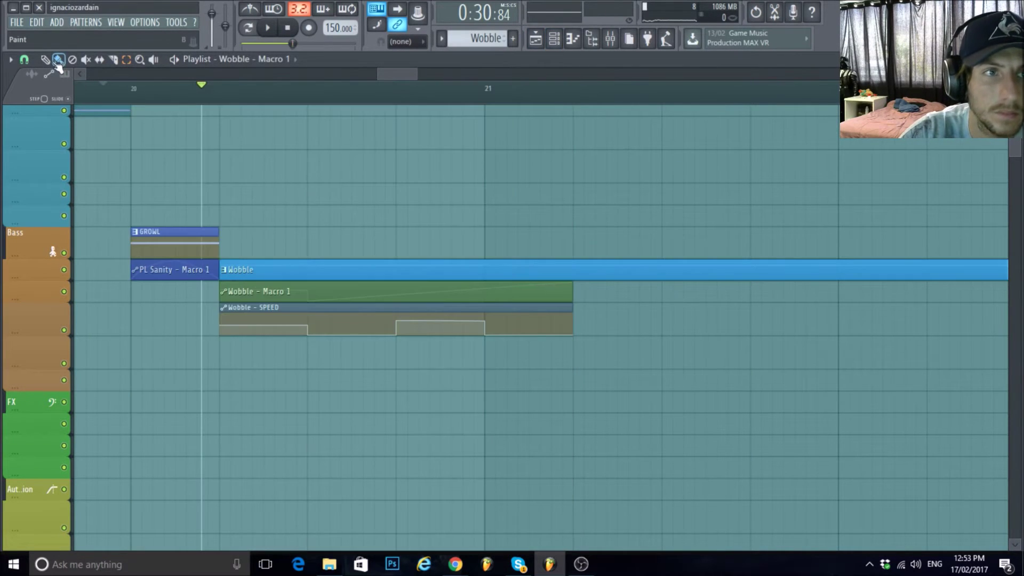
scroll(286, 284, "down", 2)
scroll(285, 283, "up", 3)
scroll(475, 372, "up", 3)
scroll(475, 373, "up", 2)
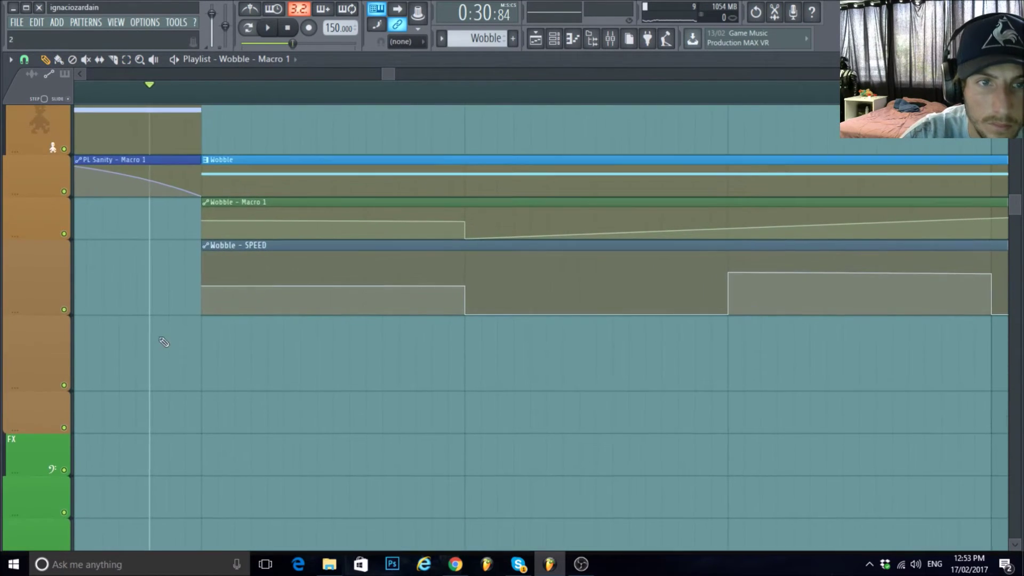
left_click_drag(202, 287, 203, 253)
key("space")
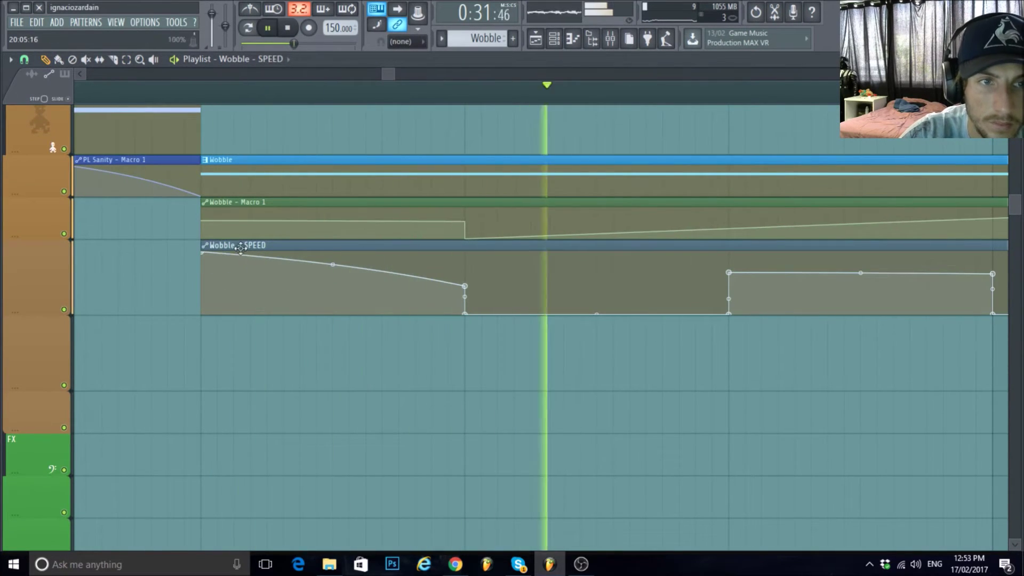
key("space")
key("space")
scroll(286, 402, "down", 2)
scroll(286, 401, "down", 1)
key("space")
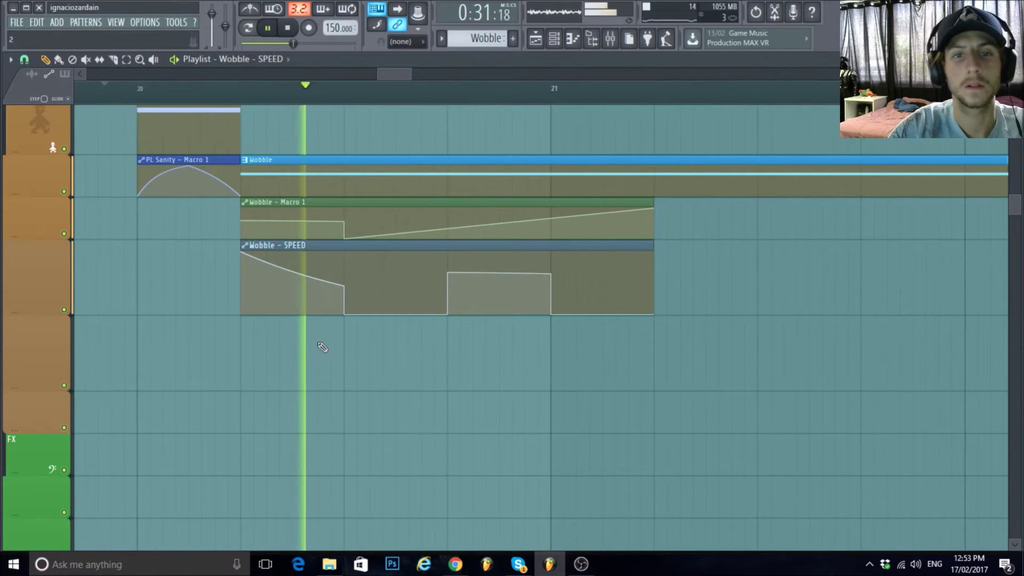
Raise the Wobble Macro 1 automation point where the ramp begins to the top of the clip.
scroll(406, 378, "up", 3)
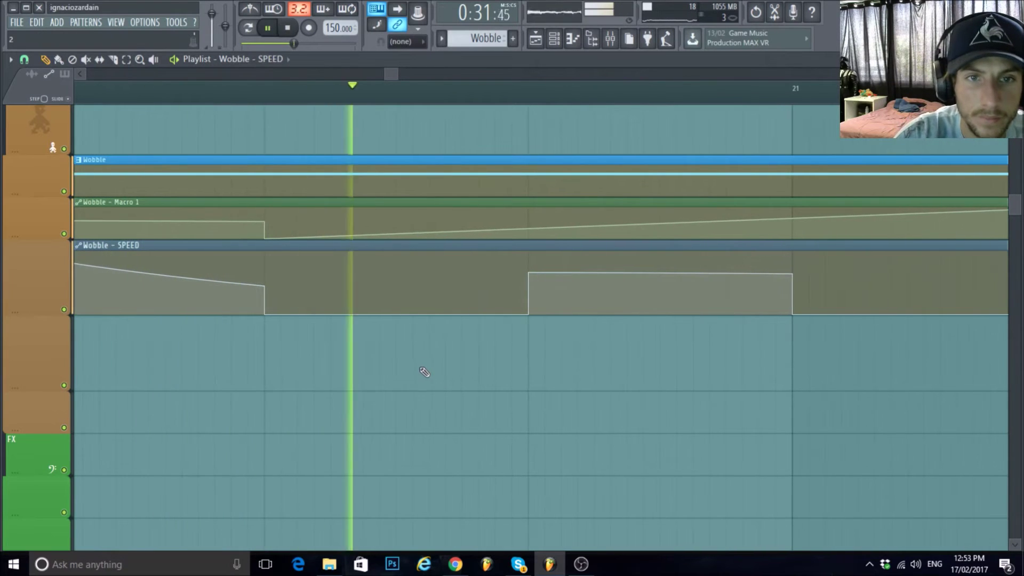
scroll(268, 236, "up", 2)
scroll(290, 384, "up", 5)
key("super")
scroll(315, 329, "down", 3)
right_click(483, 257)
scroll(386, 315, "down", 6)
scroll(288, 325, "up", 2)
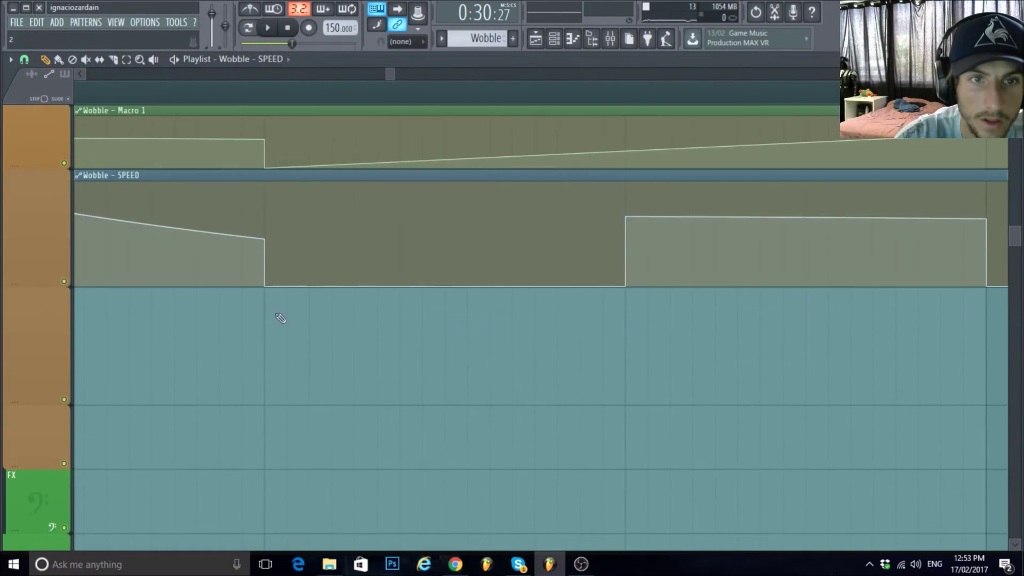
scroll(283, 299, "up", 2)
left_click_drag(266, 285, 263, 229)
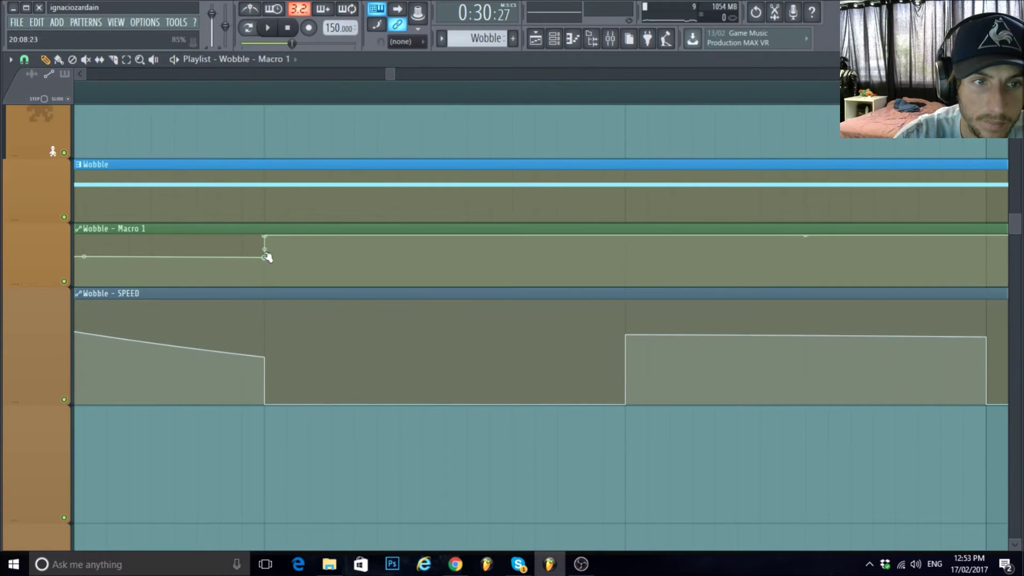
Play the section and reshape the start of the Wobble Macro 1 automation into a ramp up to maximum at 20:09.
scroll(267, 299, "down", 2)
key("space")
key("space")
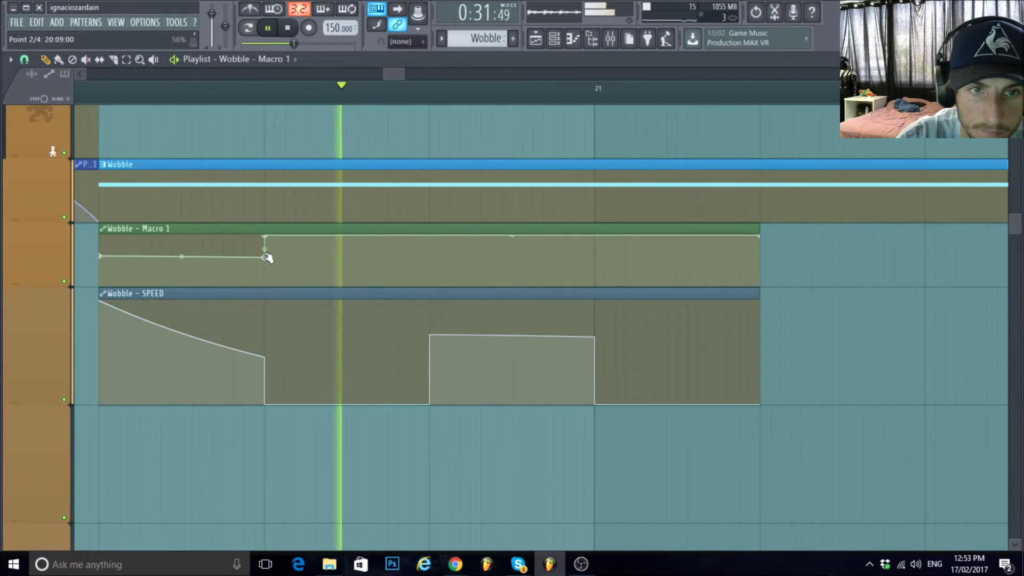
left_click_drag(268, 257, 267, 235)
key("space")
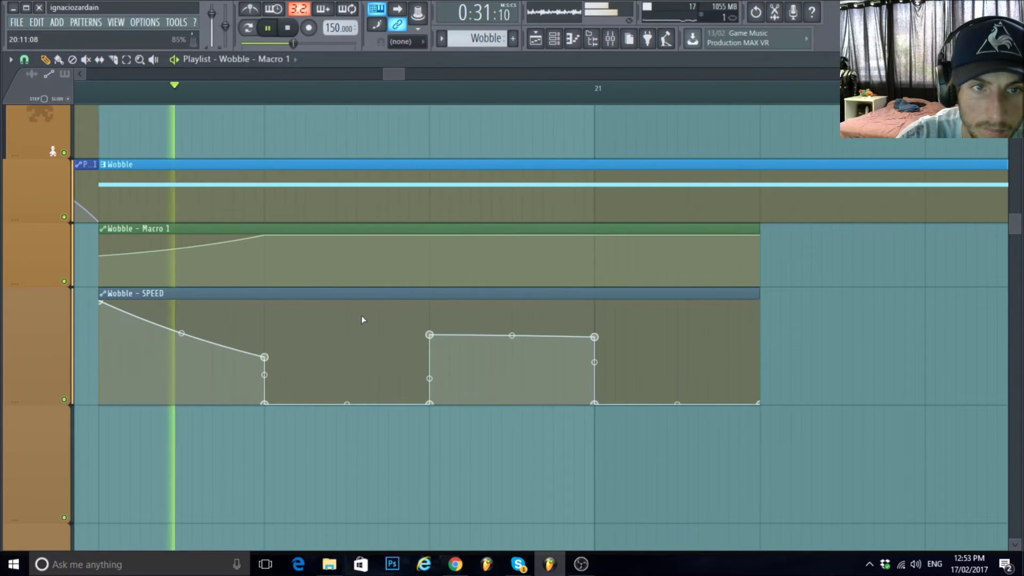
Shape the rest of the Wobble Macro 1 automation with a dip at 20:13, a peak at bar 21 and a curved fall to zero.
left_click_drag(437, 269, 429, 256)
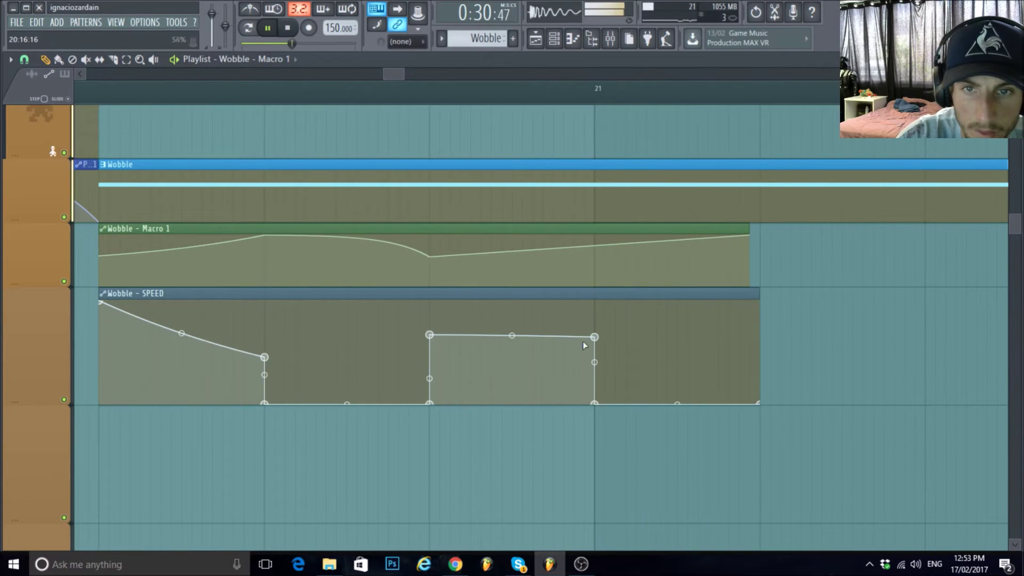
left_click_drag(595, 273, 597, 238)
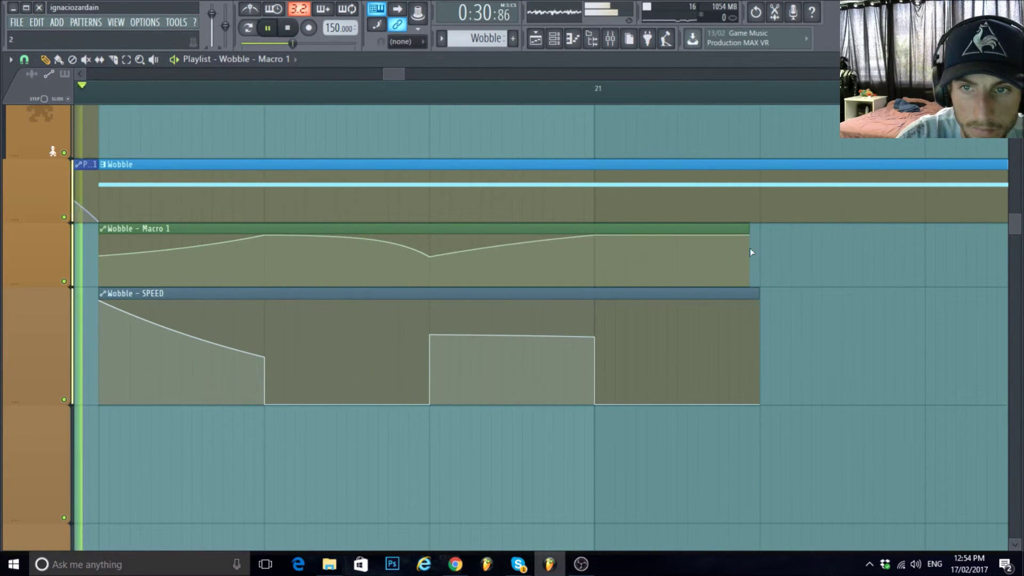
left_click_drag(751, 235, 761, 326)
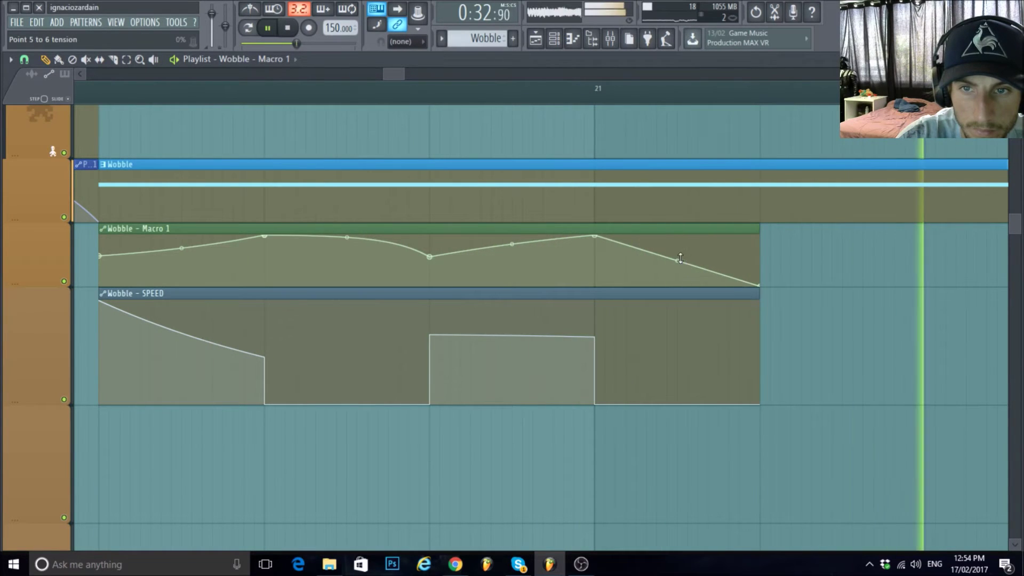
scroll(843, 347, "down", 4)
scroll(837, 355, "up", 4)
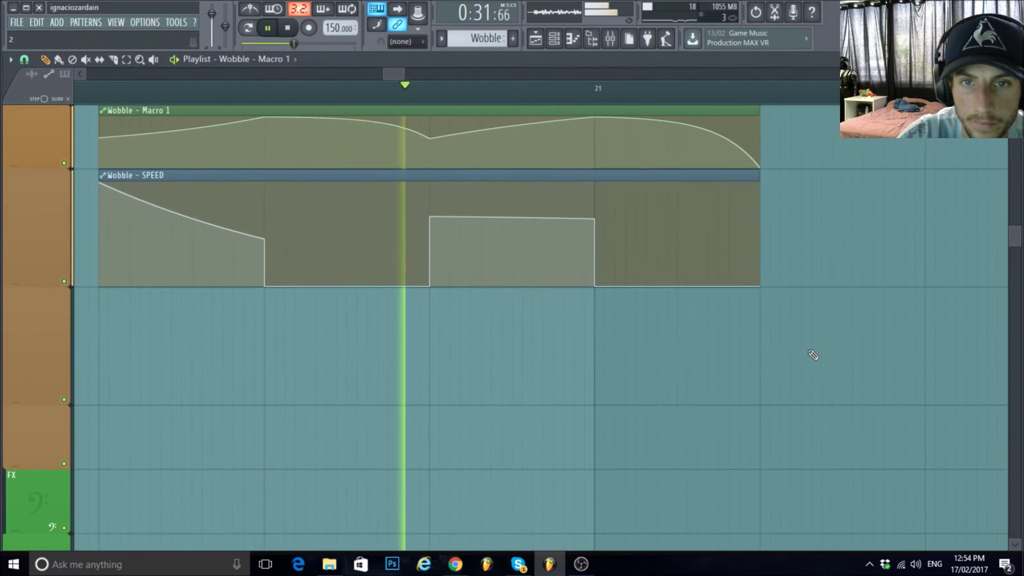
Lower the start point of the raised plateau in the Wobble SPEED automation until it is nearly level with its end, and audition it.
left_click_drag(430, 335, 430, 338)
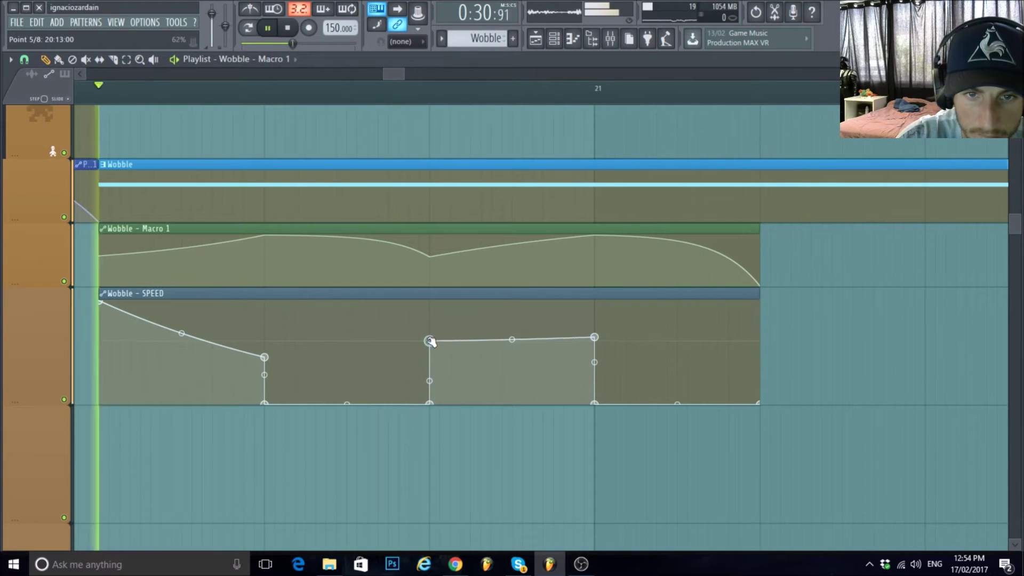
key("space")
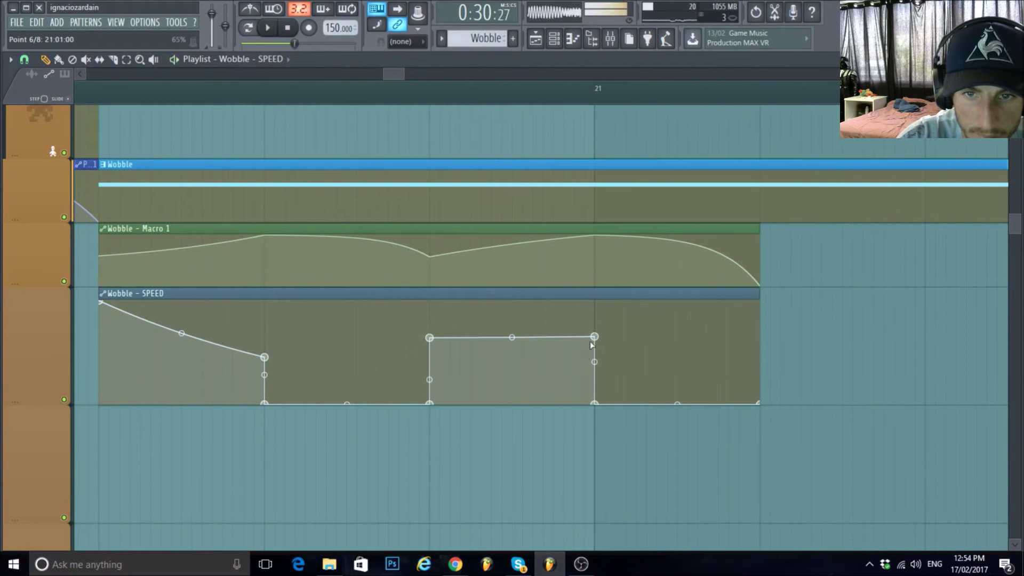
key("space")
scroll(822, 374, "down", 3)
scroll(859, 342, "down", 5)
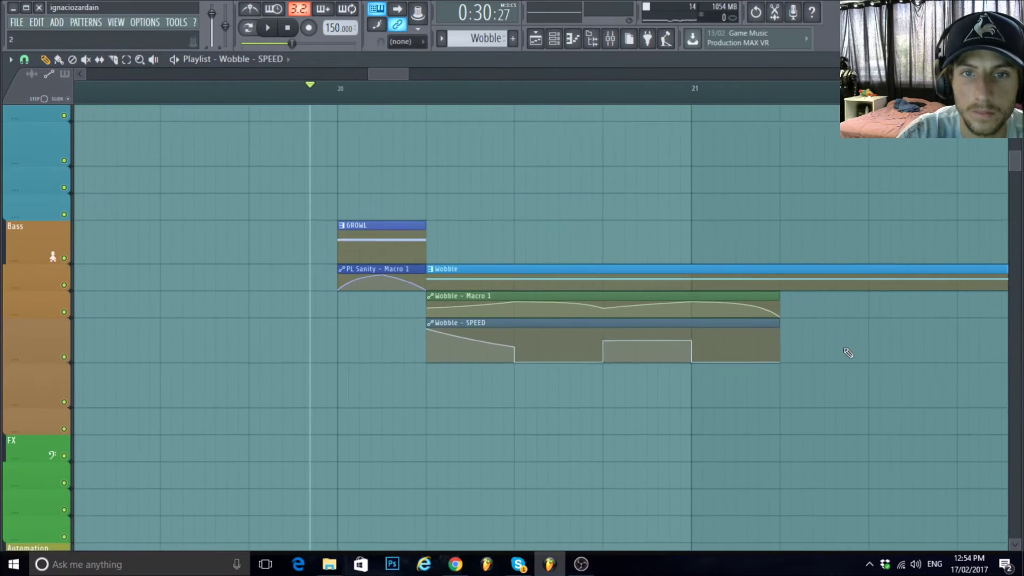
scroll(634, 427, "up", 2)
key("space")
key("space")
key("space")
Shorten the Wobble pattern clip so it ends just before bar 21.
left_click(127, 59)
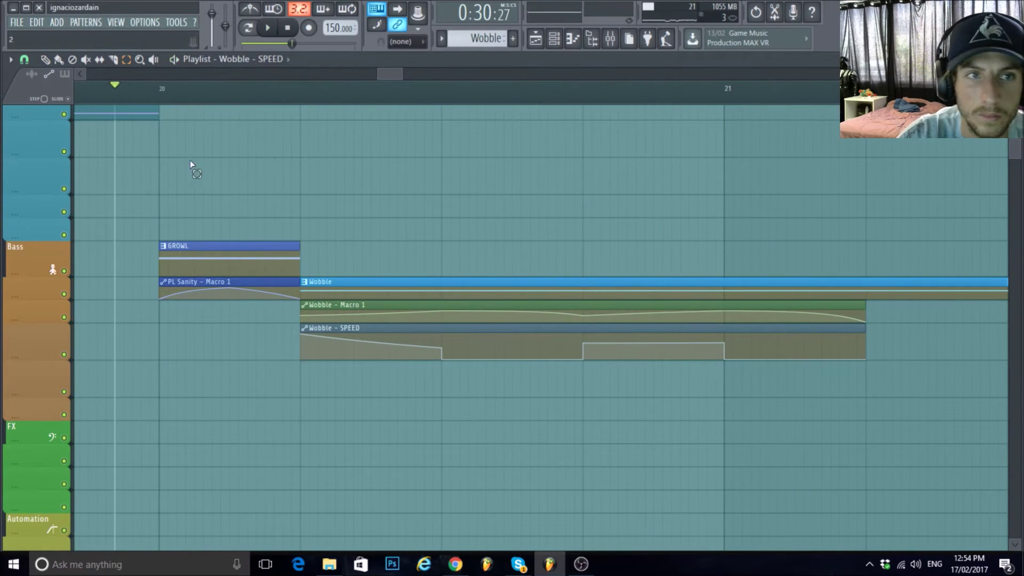
scroll(78, 100, "down", 2)
key("space")
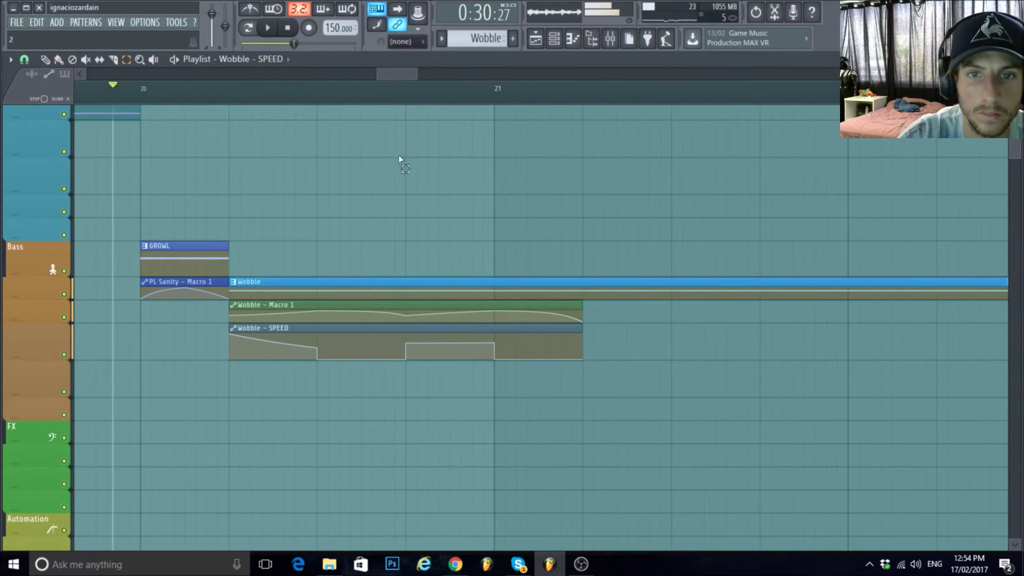
scroll(143, 89, "down", 2)
left_click_drag(631, 397, 582, 243)
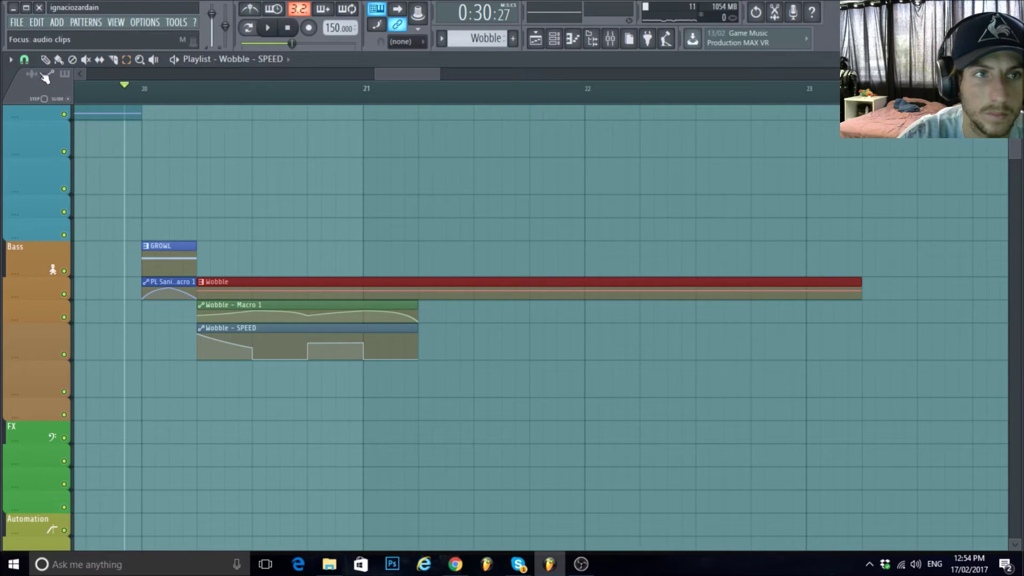
key("space")
left_click_drag(863, 281, 359, 283)
key("space")
key("space")
Trim the Wobble Macro 1 and SPEED automation clips to end at bar 21 and align the Wobble pattern clip's end with them.
left_click(126, 60)
key("space")
left_click_drag(426, 396, 410, 278)
left_click(46, 60)
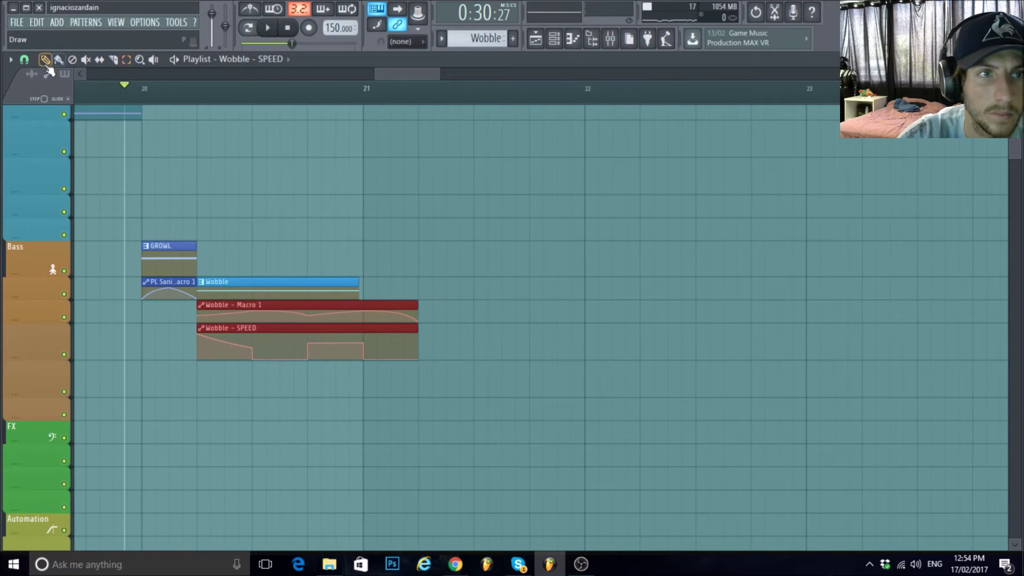
scroll(408, 416, "up", 4)
left_click_drag(554, 304, 361, 304)
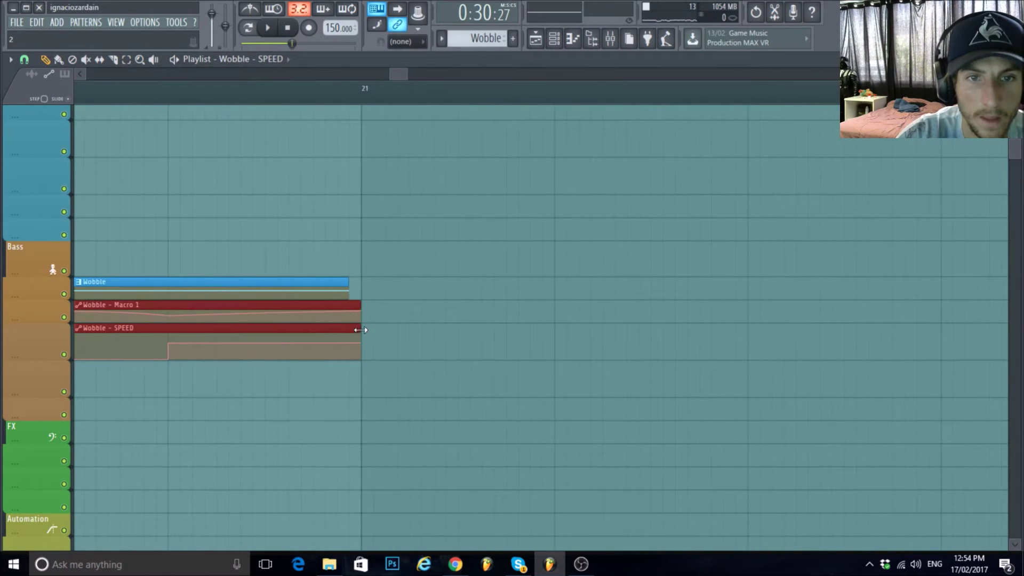
scroll(554, 291, "down", 5)
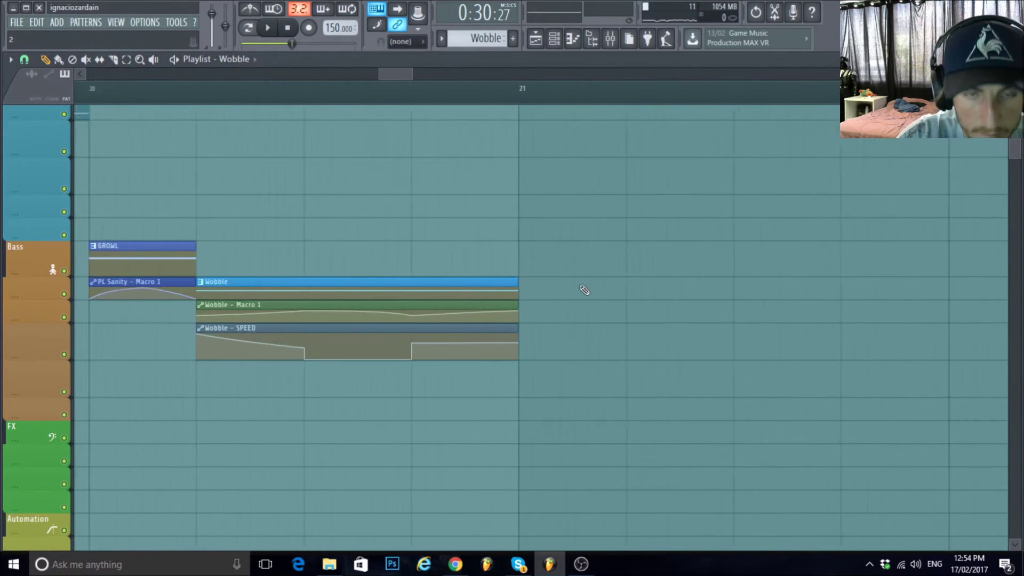
Play back the GROWL and Wobble bass clips from just before bar 20 to check the trimmed ending.
scroll(585, 290, "up", 3)
scroll(593, 289, "down", 2)
key("space")
scroll(606, 279, "down", 2)
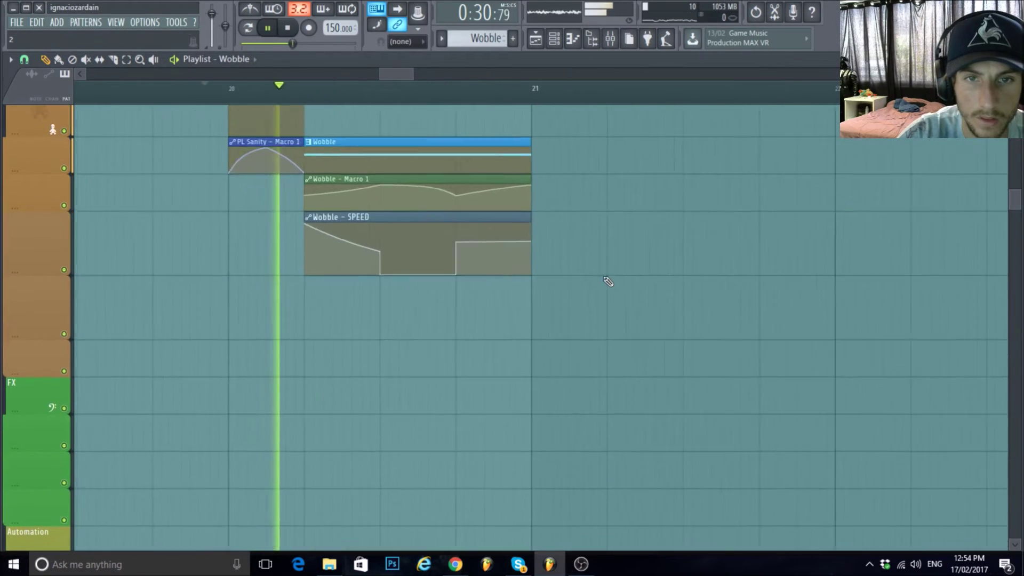
scroll(600, 293, "up", 2)
key("space")
scroll(591, 274, "up", 2)
scroll(589, 276, "down", 5)
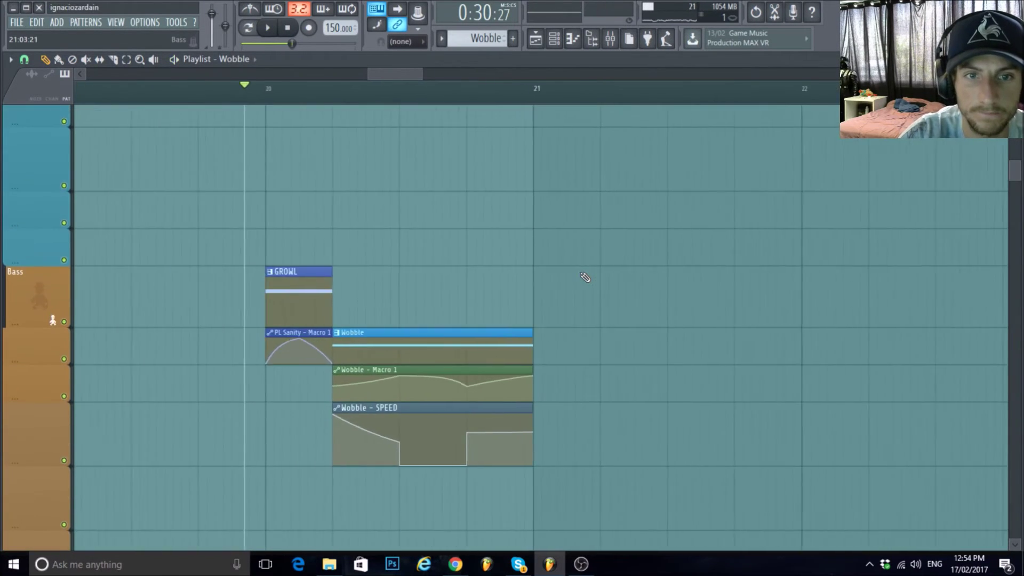
scroll(586, 277, "up", 2)
key("space")
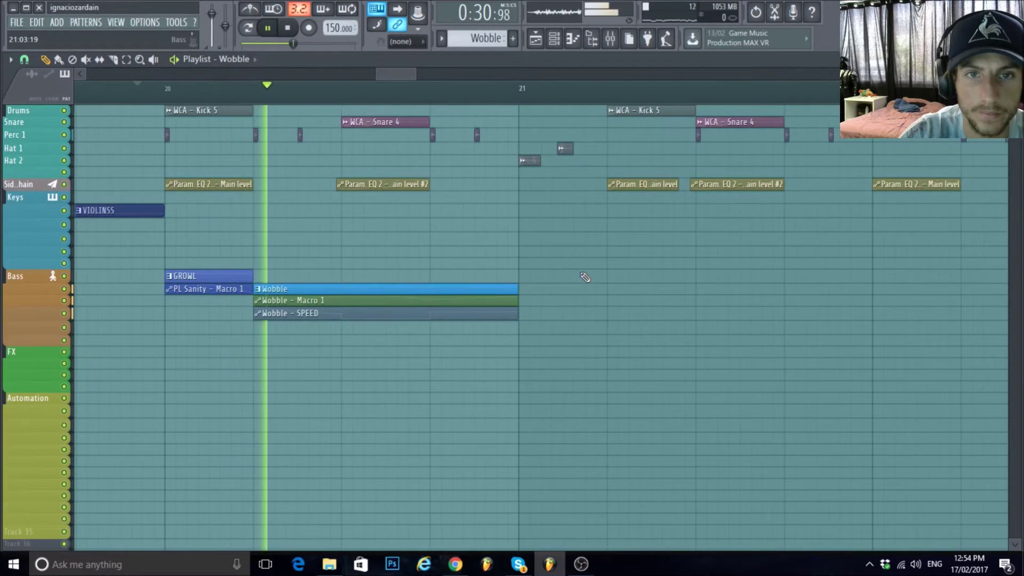
key("space")
Move the playback start back into the VIOLINSS clip and listen to the transition into the bass section.
left_click(555, 38)
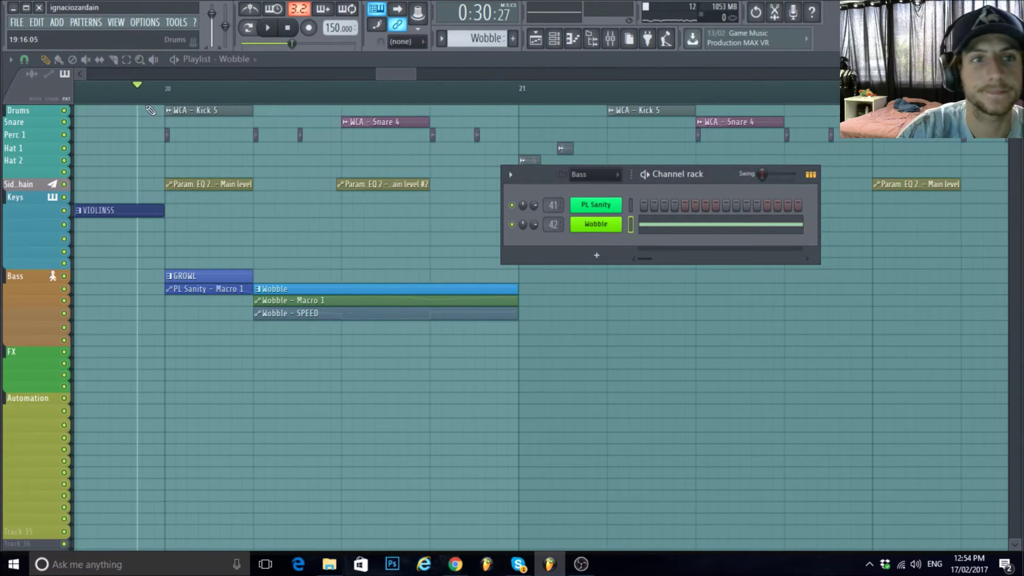
left_click(134, 99)
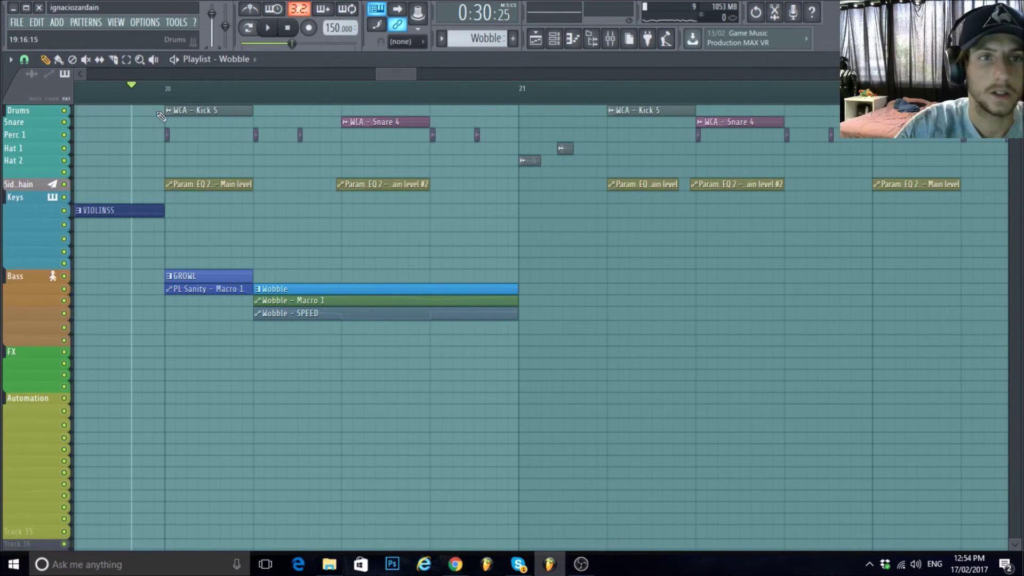
key("space")
key("space")
scroll(592, 267, "down", 4)
left_click(255, 92)
key("space")
scroll(630, 346, "up", 3)
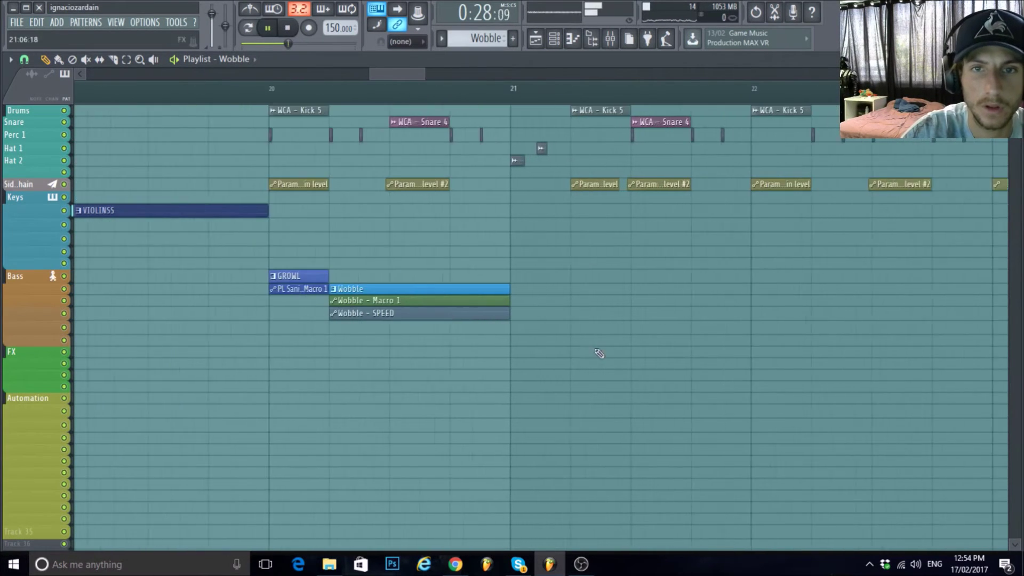
scroll(539, 325, "up", 2)
scroll(532, 324, "up", 6)
scroll(532, 327, "down", 2)
scroll(526, 341, "down", 1)
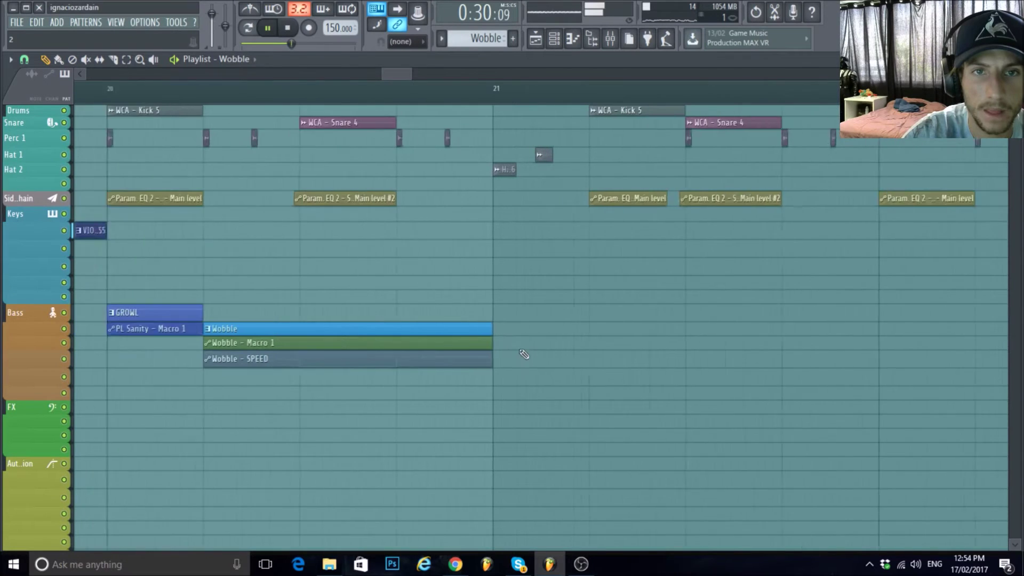
scroll(520, 350, "up", 1)
key("space")
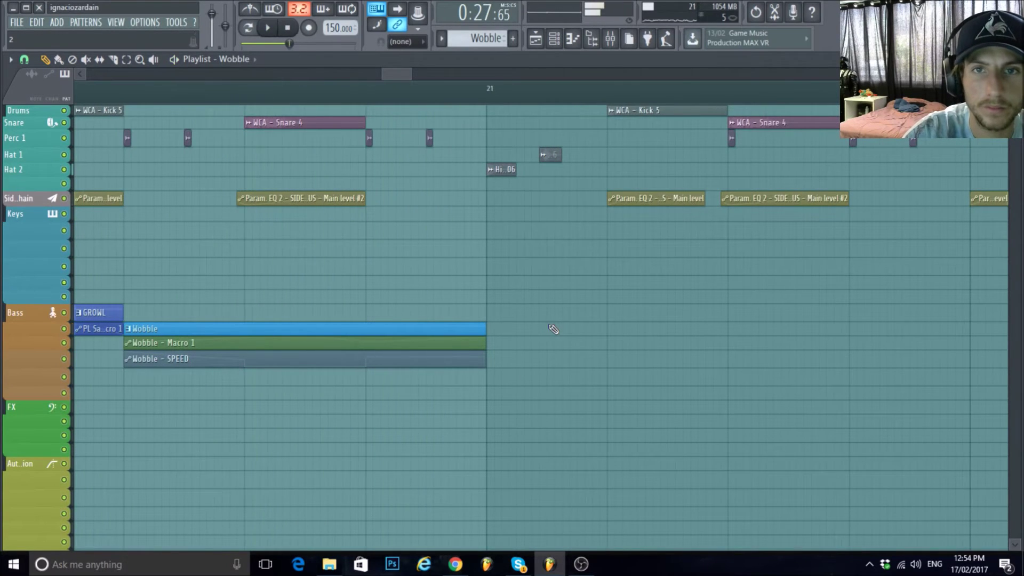
Review the PL Sanity growl patch from the Bass channel group and clone its channel.
left_click(555, 39)
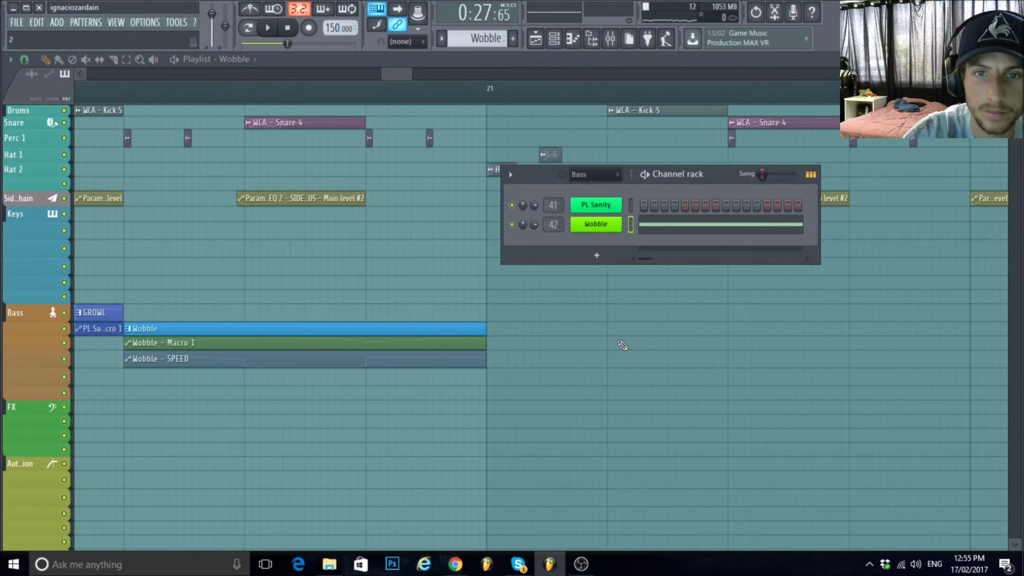
key("F6")
scroll(622, 345, "down", 2)
scroll(578, 354, "up", 1)
left_click(557, 41)
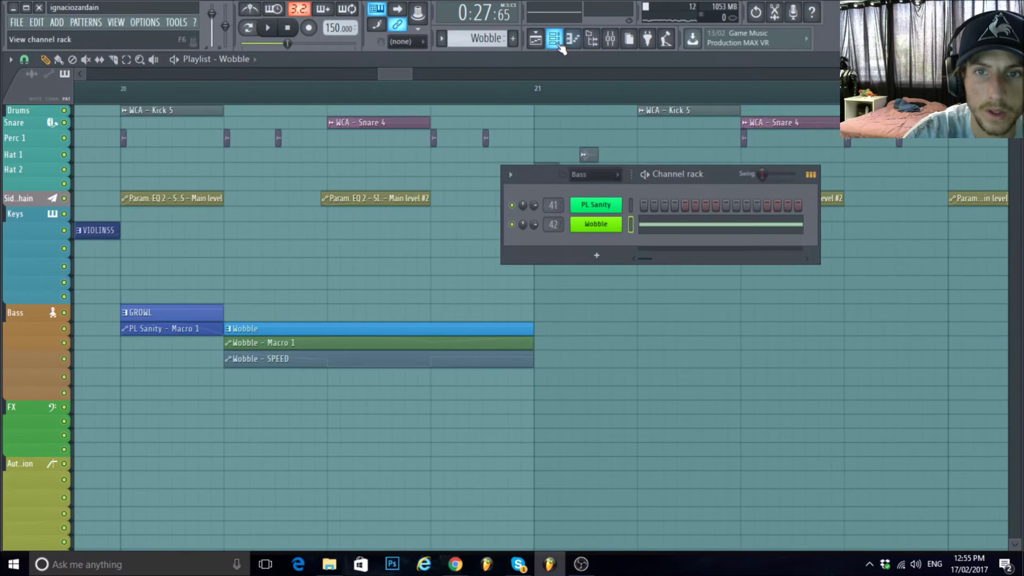
left_click(610, 208)
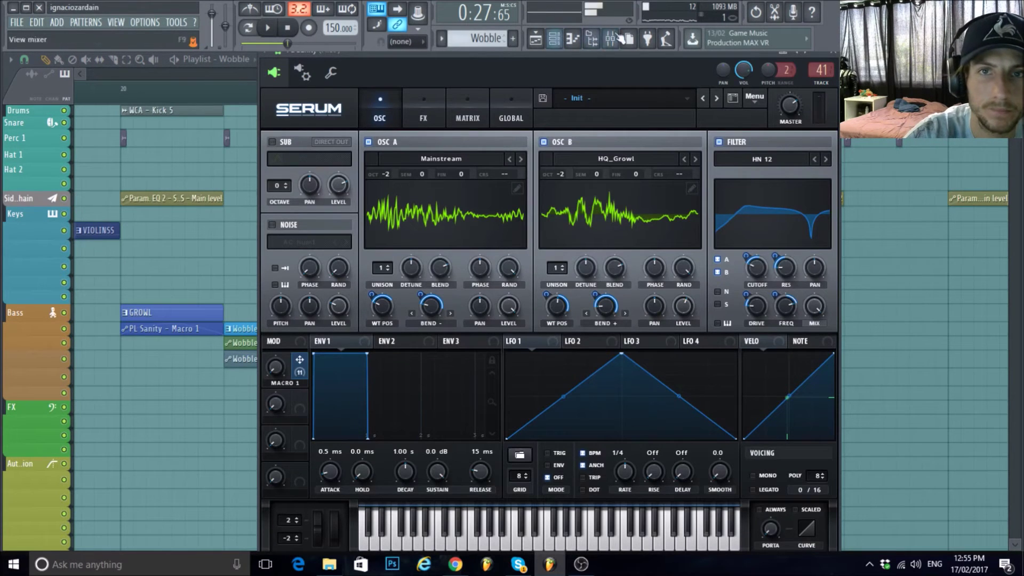
left_click(555, 38)
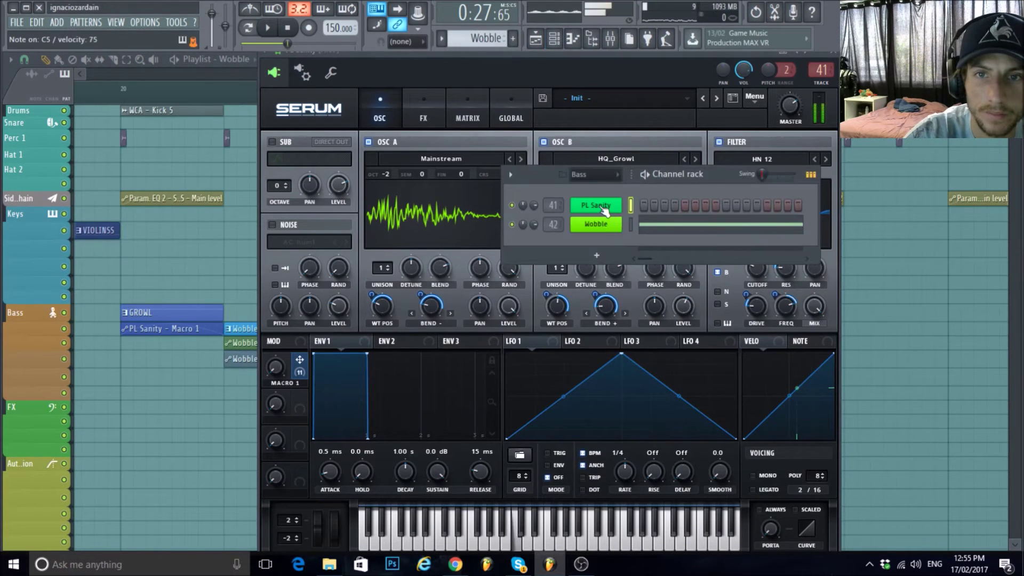
right_click(605, 208)
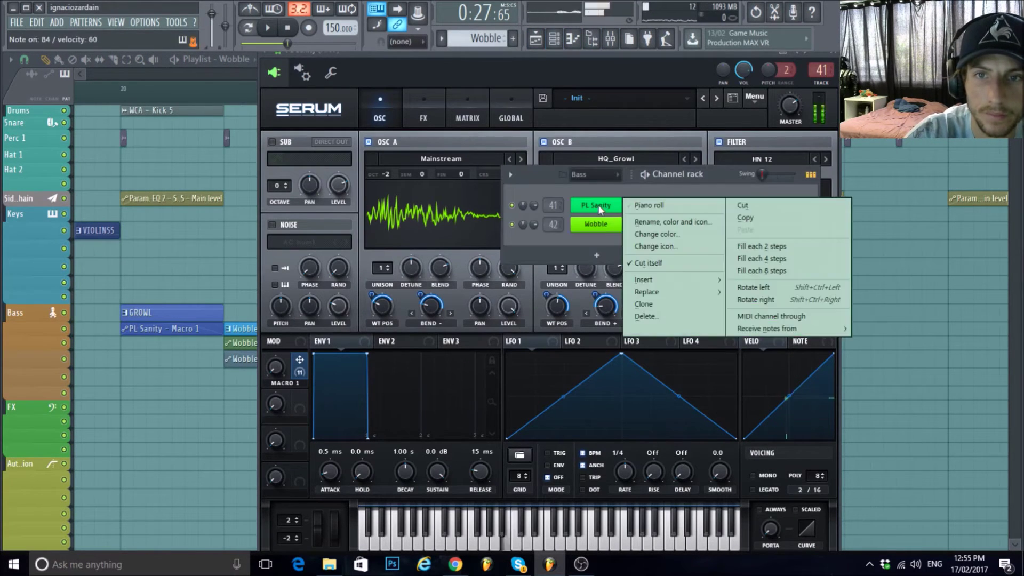
left_click(645, 304)
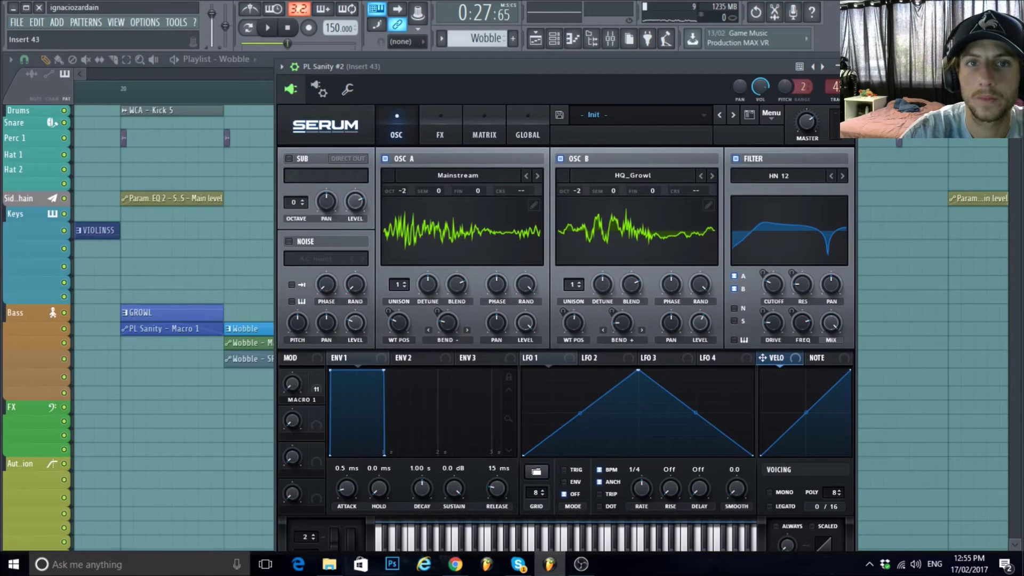
Rename mixer track 43 as growl.
left_click(610, 38)
right_click(390, 68)
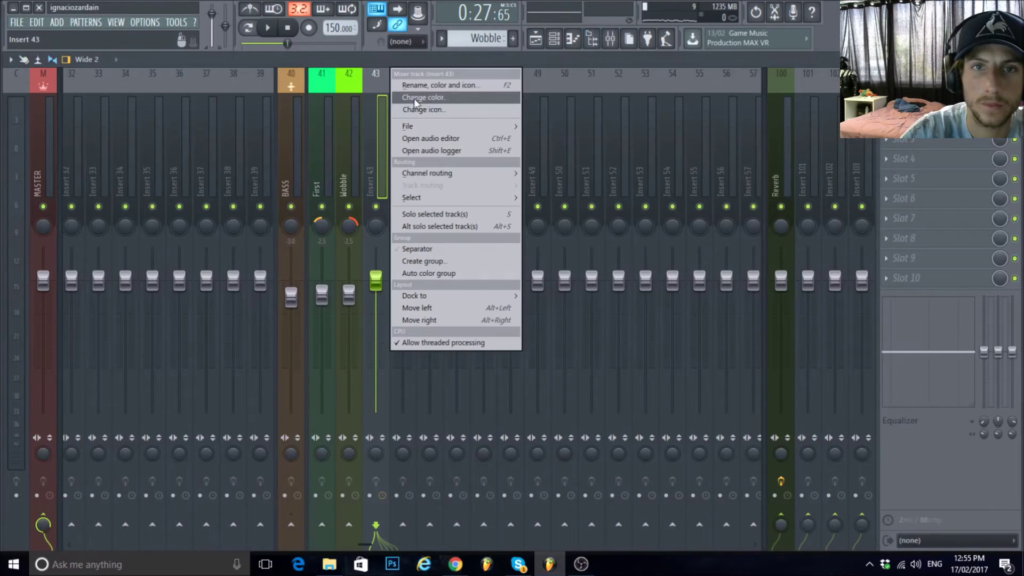
left_click(424, 85)
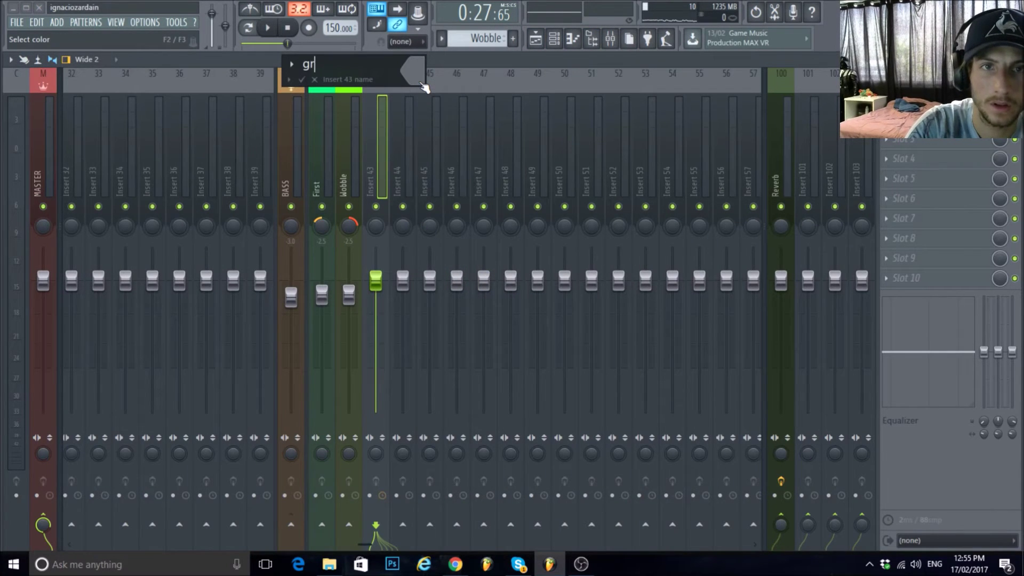
key("Return")
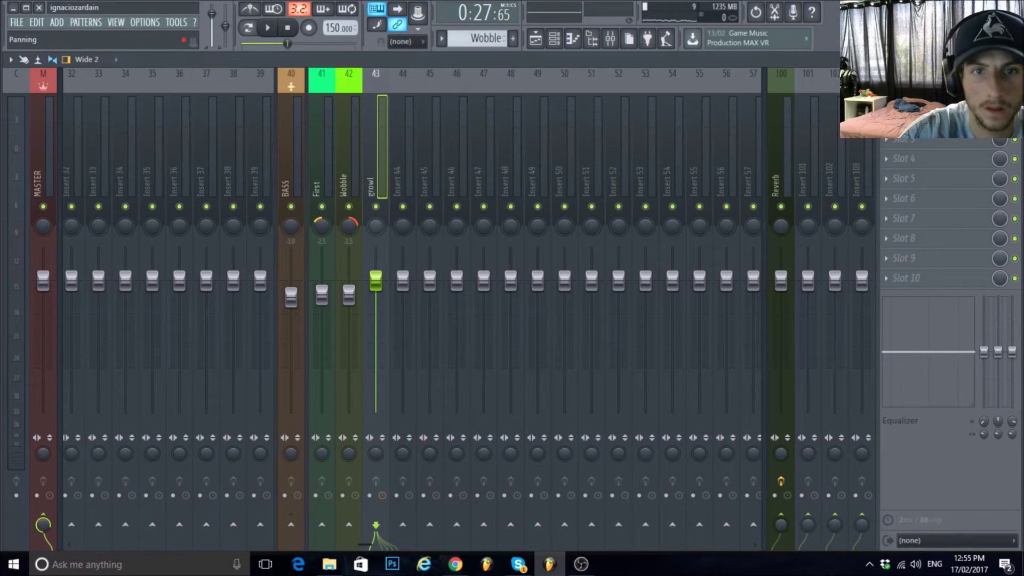
Route the growl mixer track to BASS instead of the master and lower its fader to -2.6 dB.
left_click(291, 524)
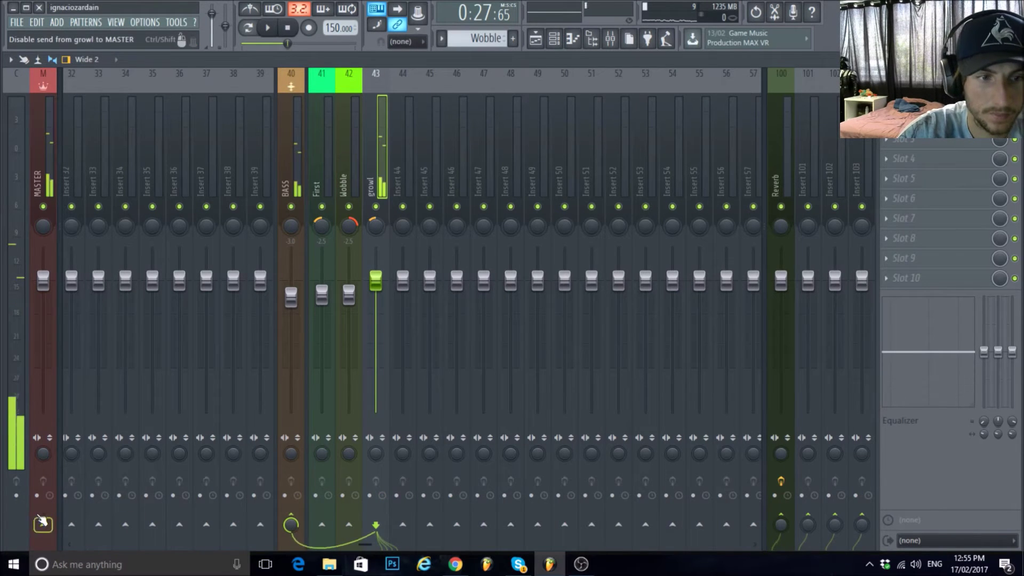
left_click(37, 515)
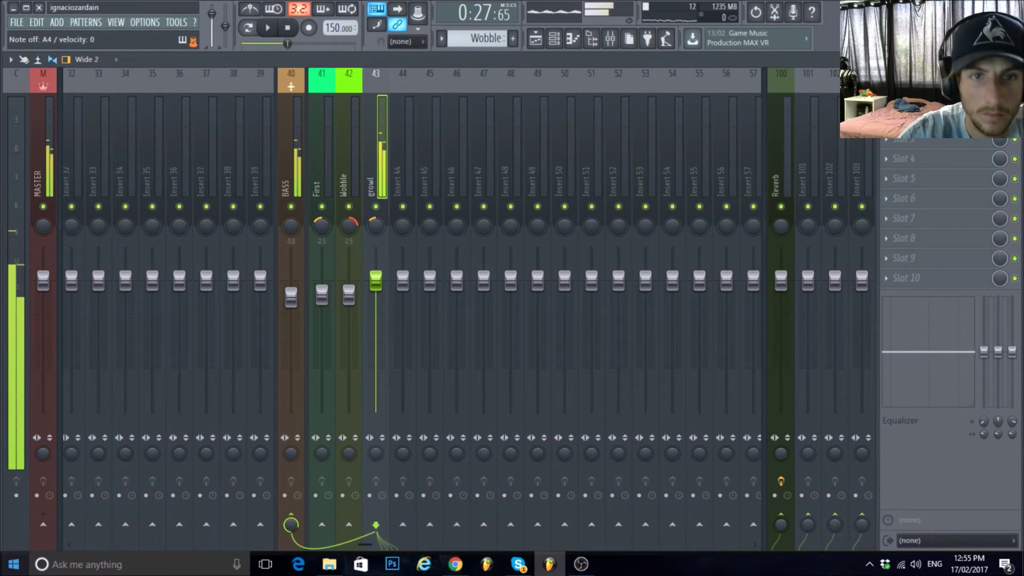
left_click_drag(376, 290, 376, 295)
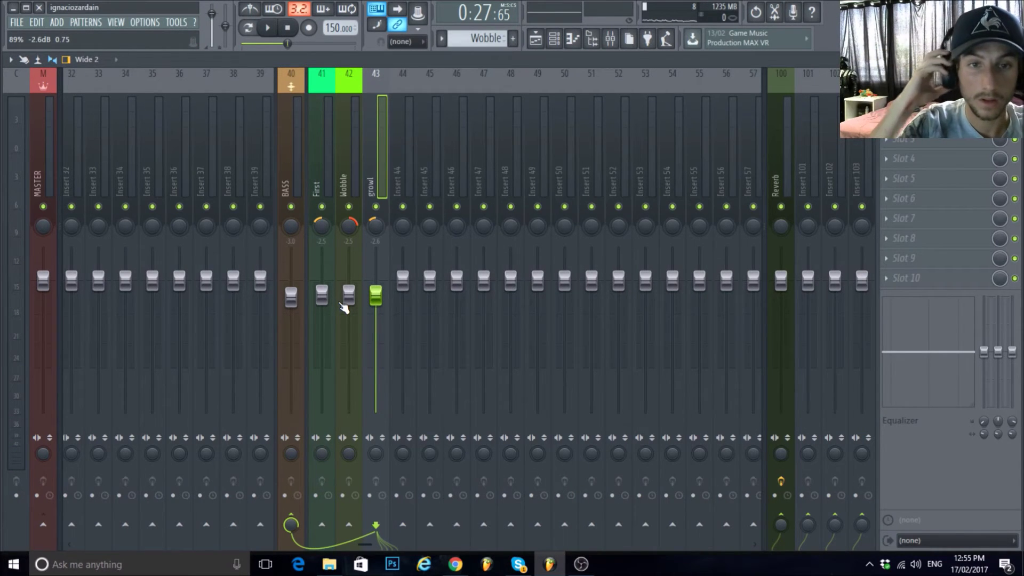
Name the cloned PL Sanity #2 channel growl and colour it violet with red 96, green 19 and blue 255.
key("q")
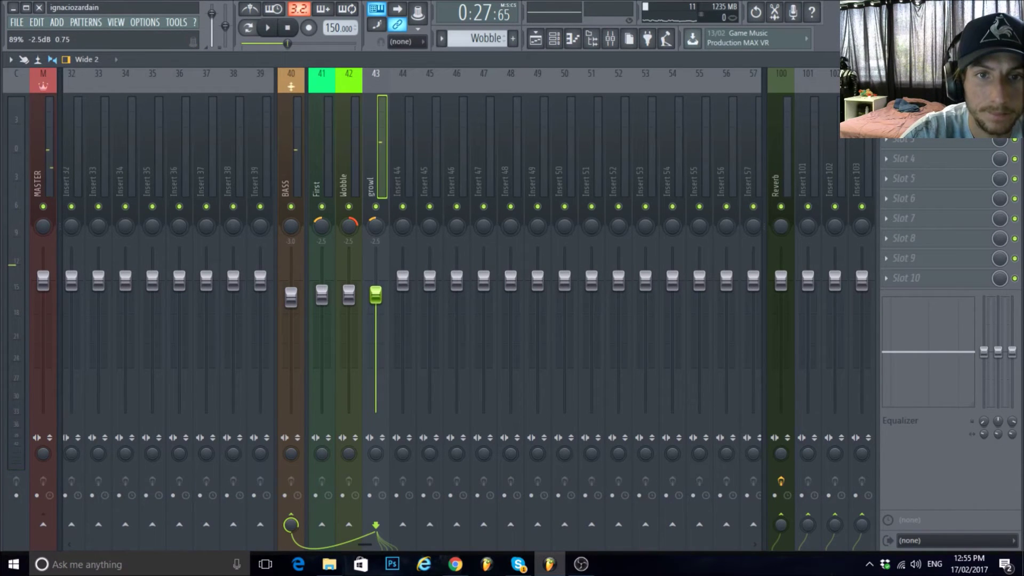
key("F9")
left_click(555, 39)
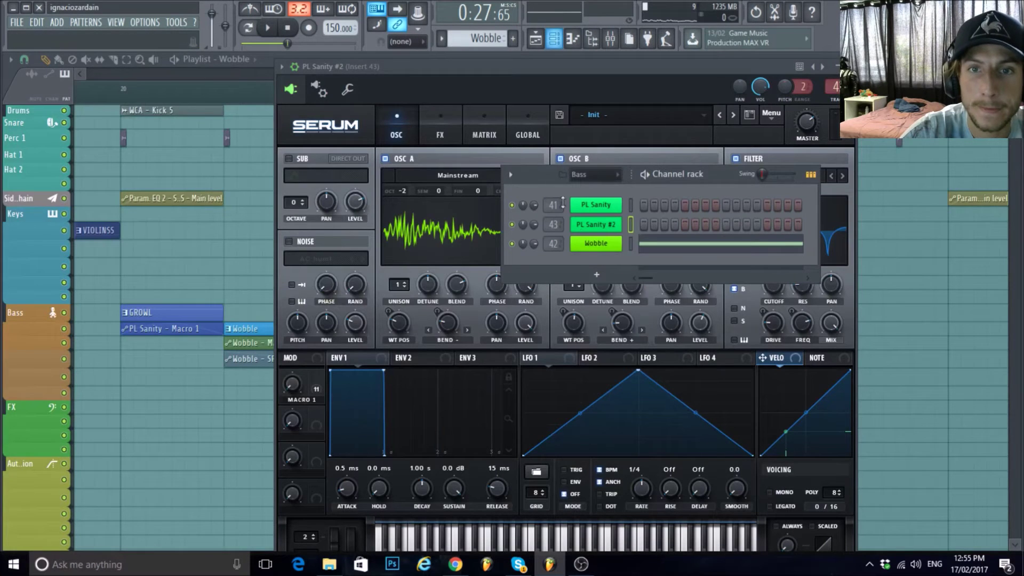
right_click(597, 225)
left_click(628, 242)
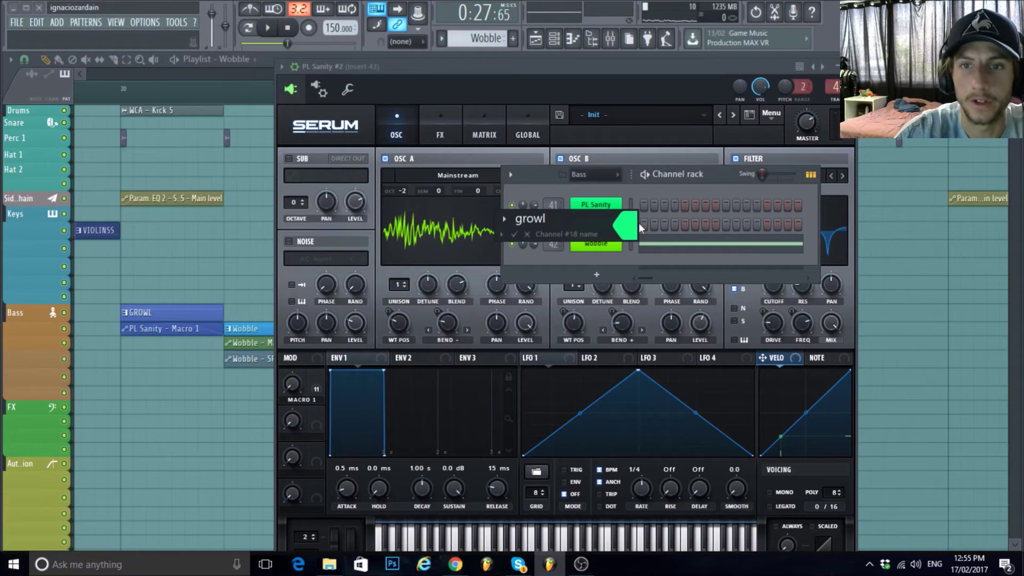
left_click(638, 223)
left_click(645, 227)
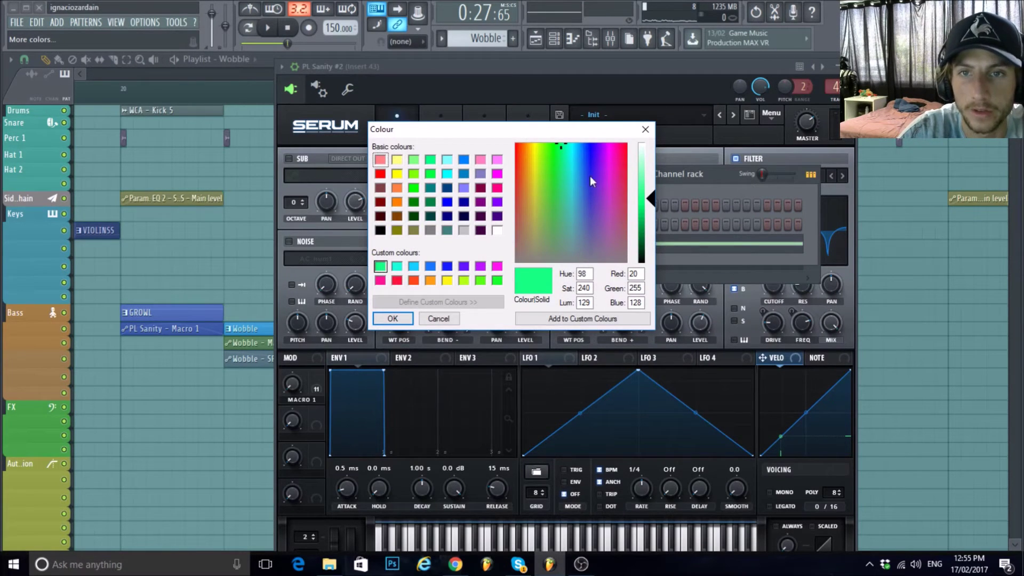
mouse_move(559, 171)
left_mouse_down()
mouse_move(586, 171)
mouse_move(578, 175)
left_mouse_up()
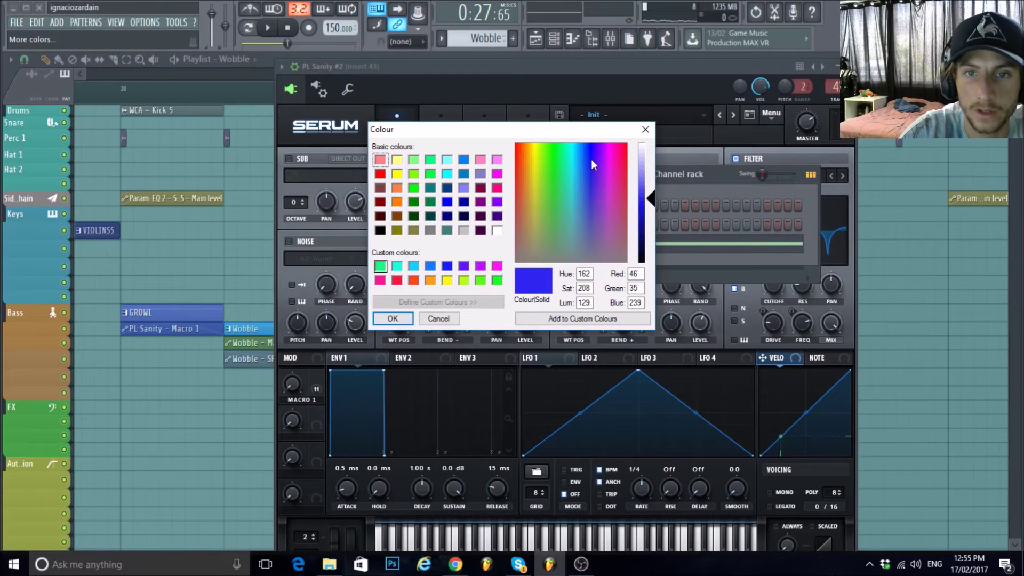
left_click_drag(590, 157, 597, 143)
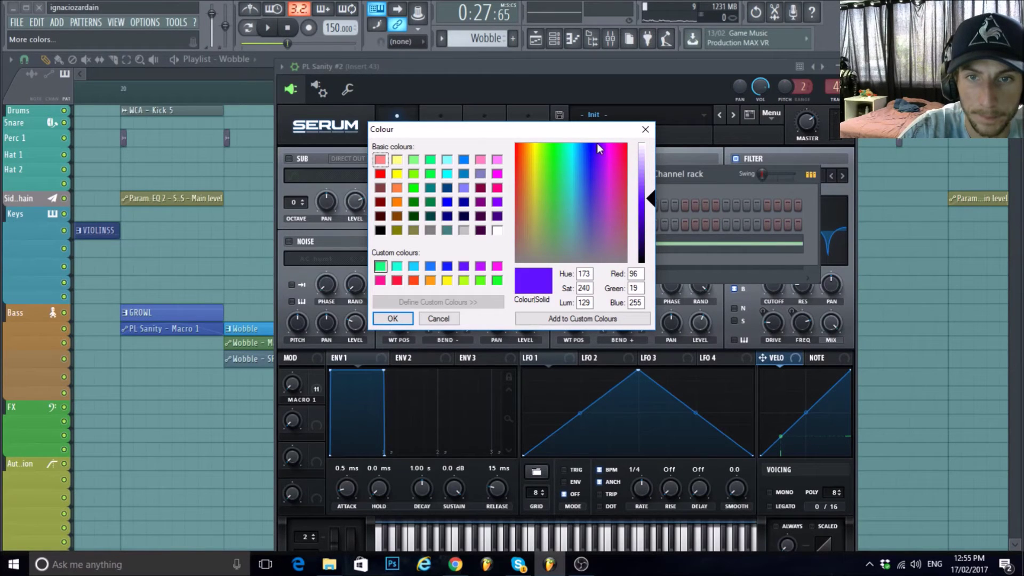
left_click(403, 319)
key("Return")
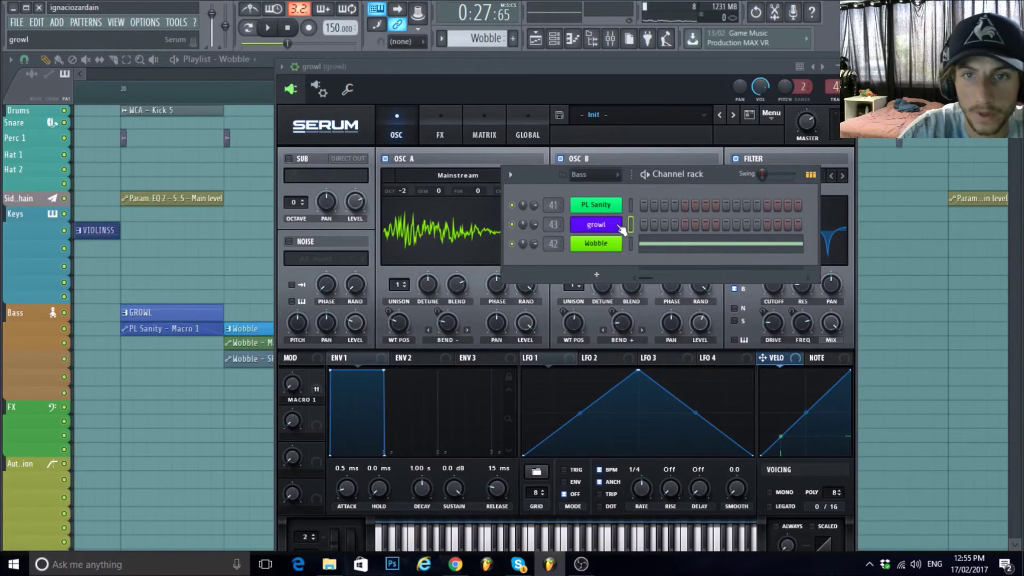
Listen to the transition from the end of the VIOLINSS clip through the GROWL and Wobble clips up to bar 21.
left_click(83, 98)
key("space")
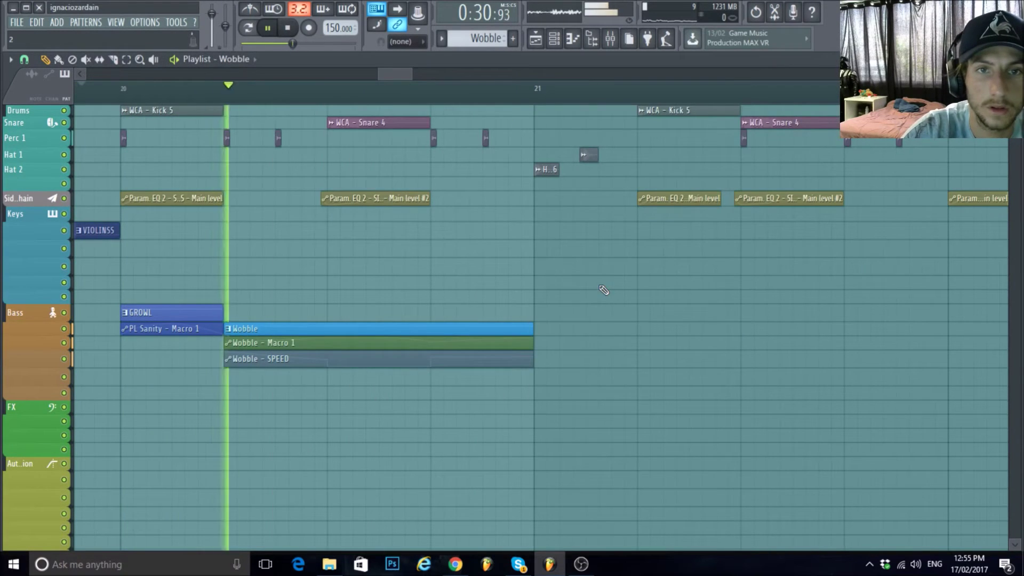
key("space")
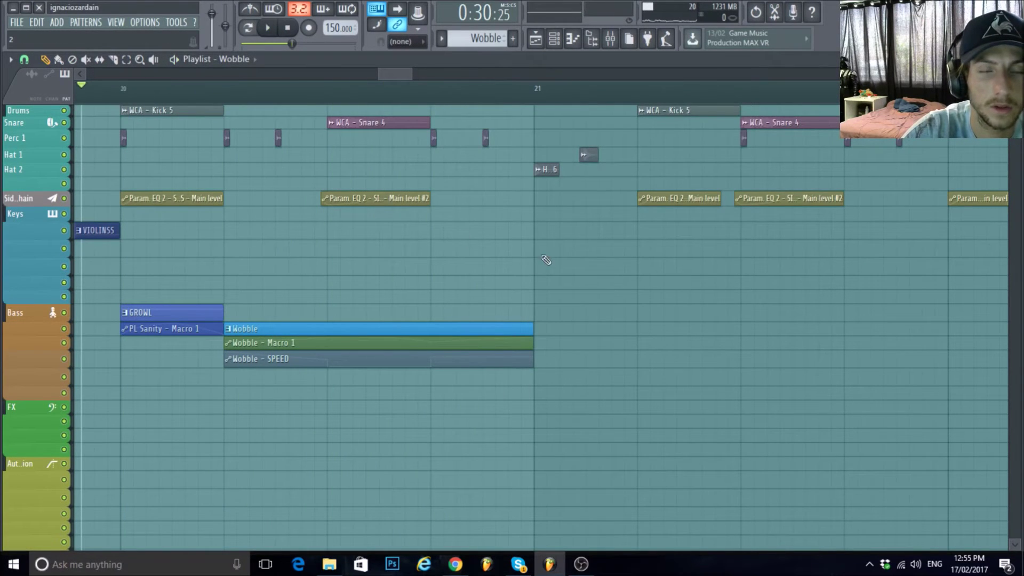
key("space")
key("space")
scroll(597, 328, "up", 3)
scroll(634, 333, "down", 4)
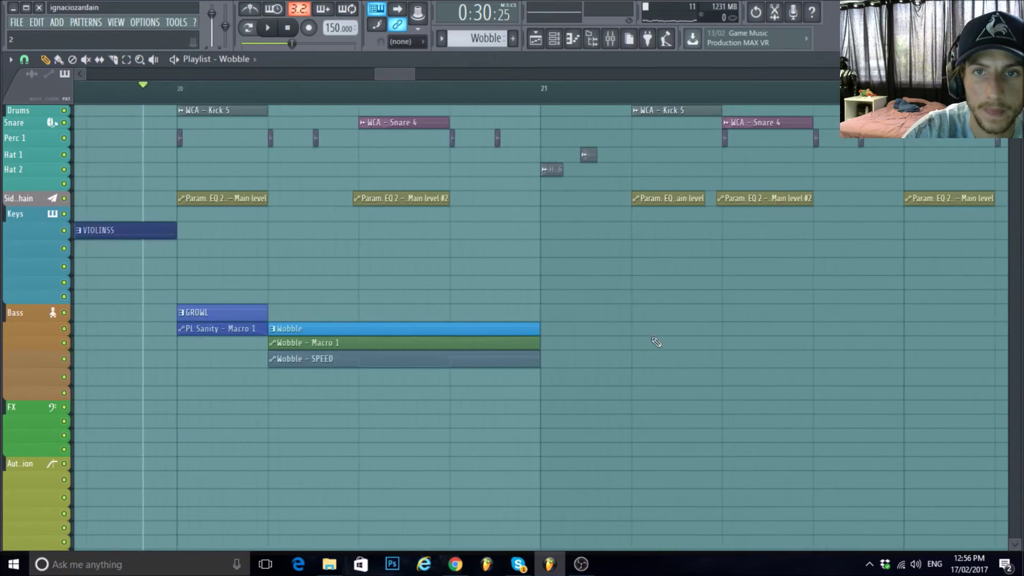
scroll(688, 337, "up", 1)
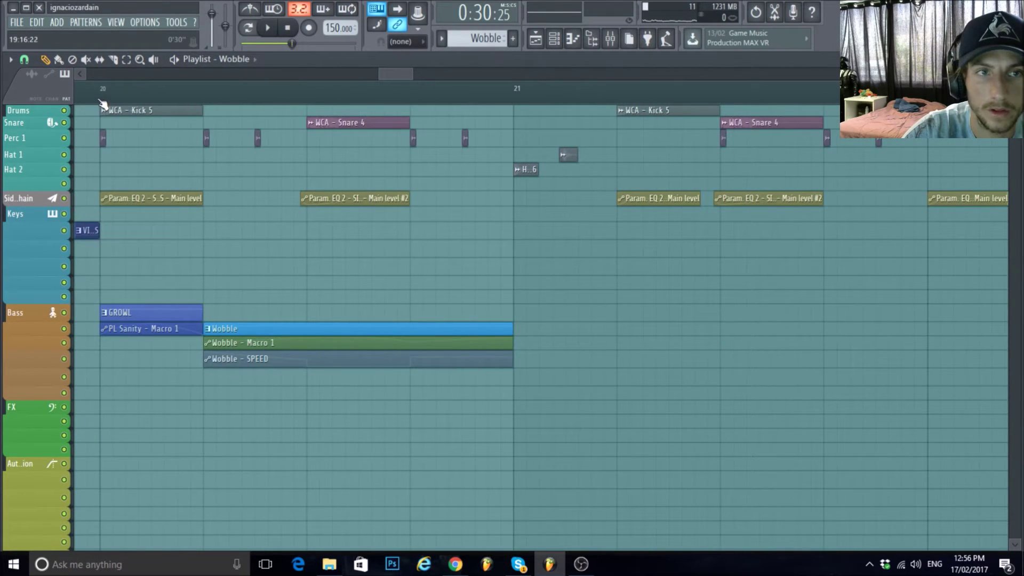
key("space")
scroll(638, 359, "up", 1)
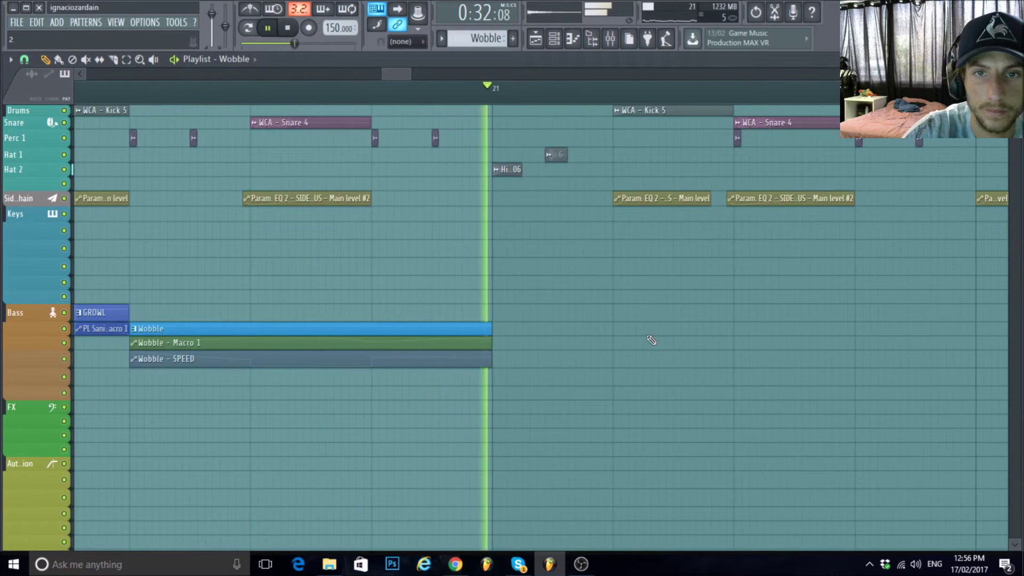
scroll(661, 337, "down", 2)
scroll(703, 335, "up", 1)
scroll(703, 335, "up", 1)
key("space")
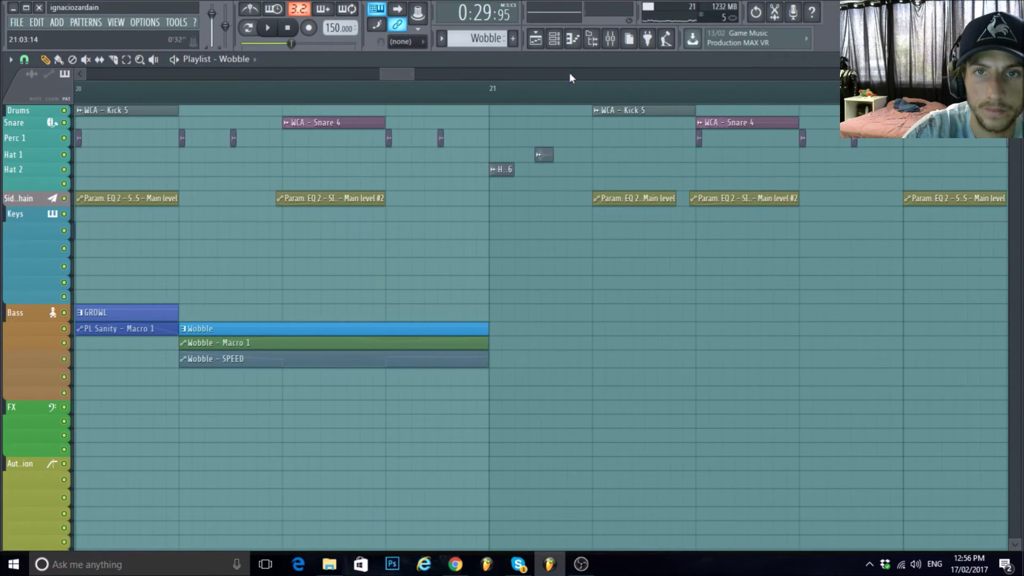
Open the growl channel's Serum patch and adjust the oscillators' wavetable positions and bend while sweeping Macro 1.
left_click(555, 38)
left_click(609, 226)
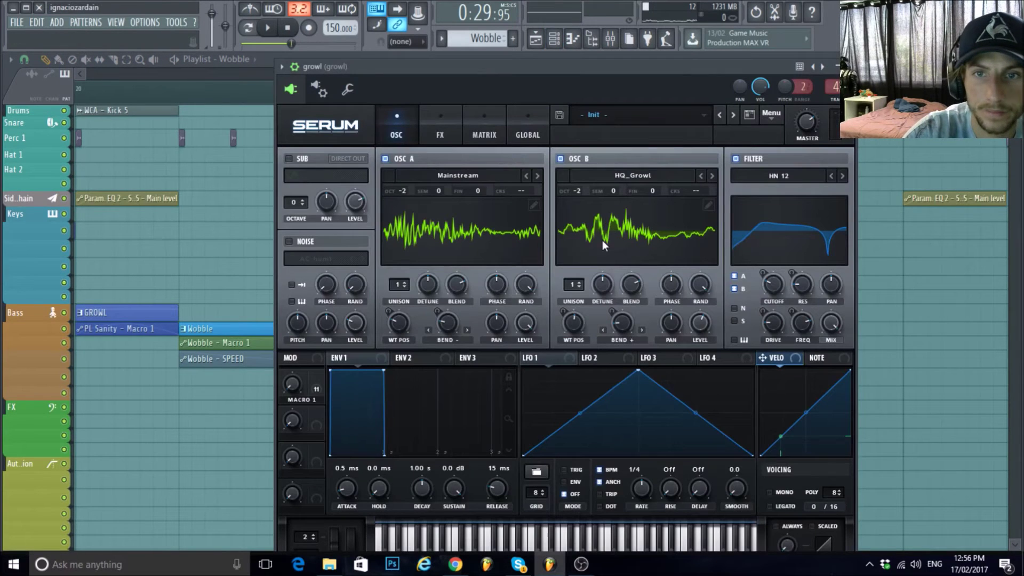
left_click_drag(524, 71, 491, 55)
left_click_drag(260, 372, 283, 373)
left_click(283, 373)
left_click_drag(358, 319, 333, 232)
mouse_move(258, 373)
left_mouse_down()
mouse_move(267, 389)
mouse_move(274, 354)
mouse_move(274, 364)
left_mouse_up()
left_click_drag(405, 296, 407, 311)
left_click_drag(590, 315, 579, 312)
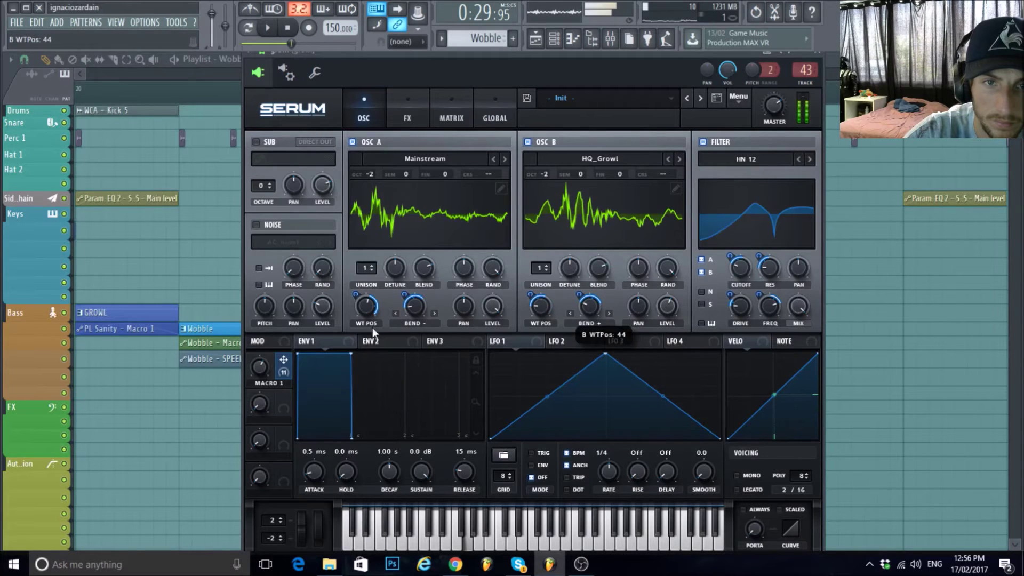
left_click_drag(255, 371, 271, 312)
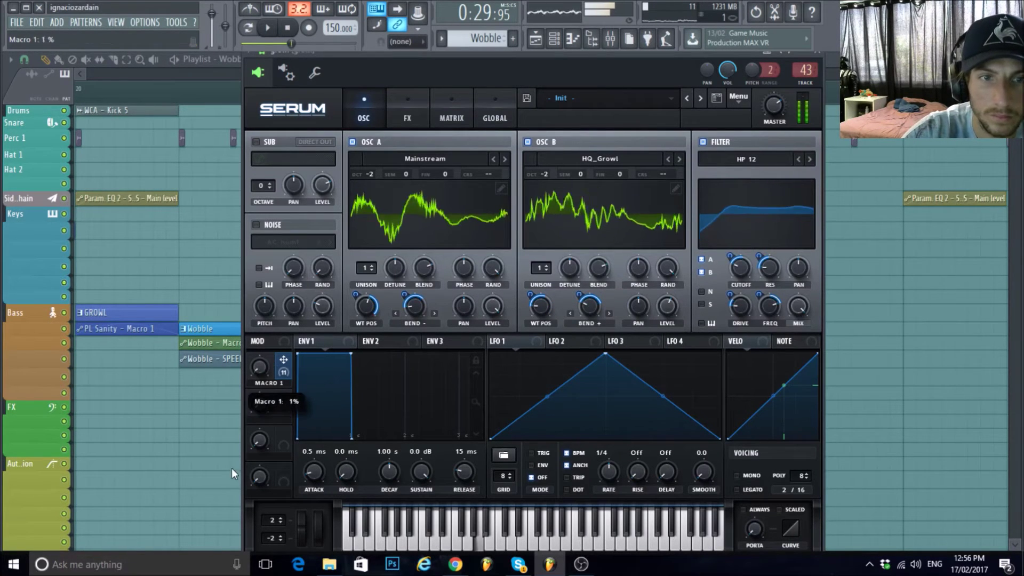
Change the growl patch's filter type to Phs 48+ and return to the playlist.
left_click(747, 159)
mouse_move(735, 202)
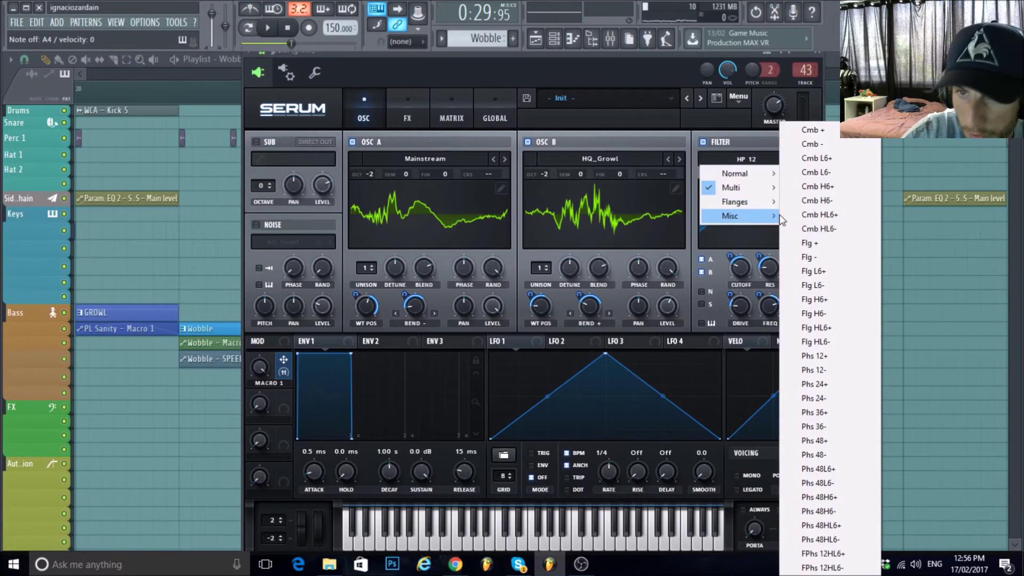
left_click(816, 441)
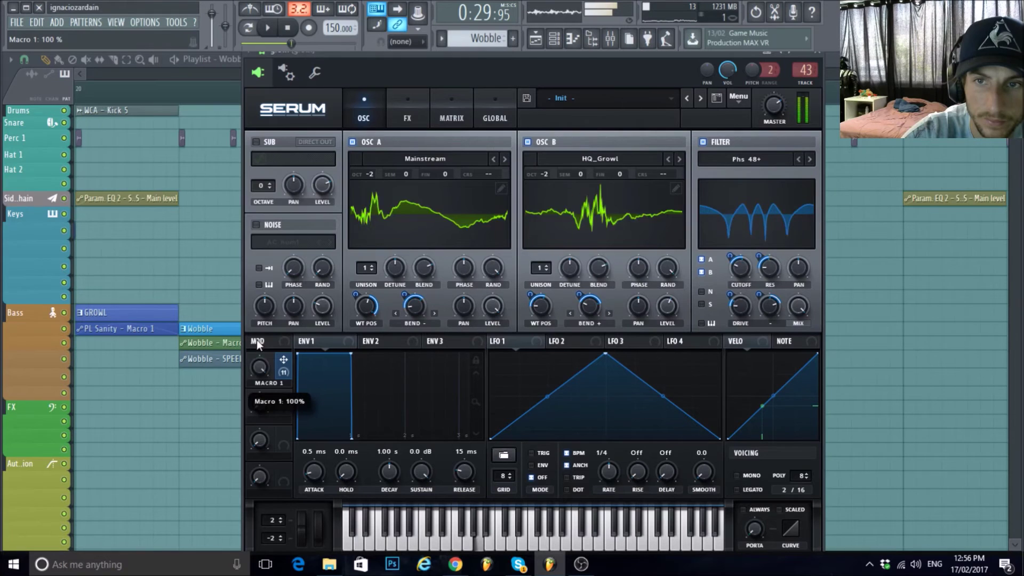
left_click(128, 93)
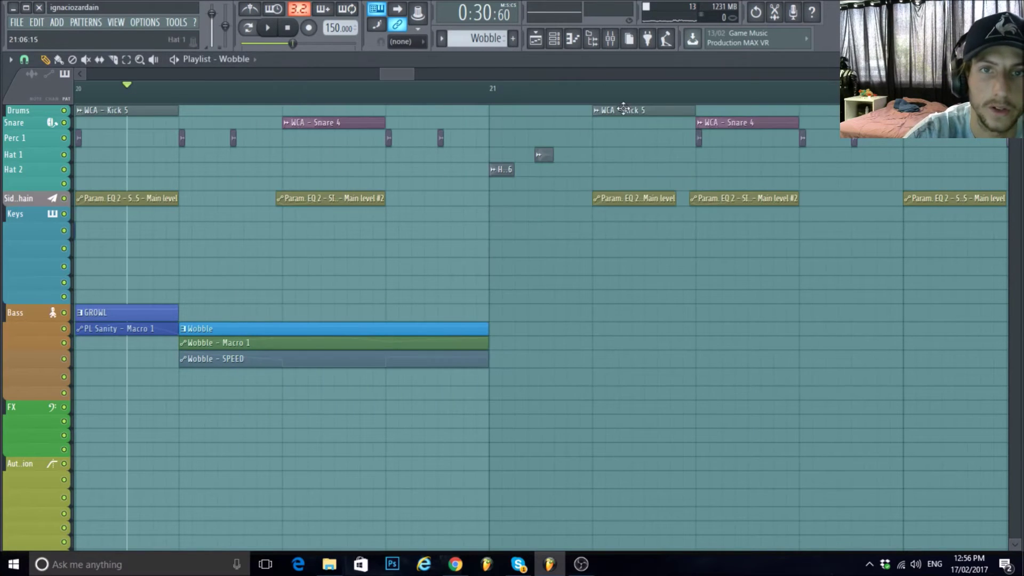
Rename the Bew' pattern as phaseyy and give it the muted purple from the recent colours.
left_click(477, 37)
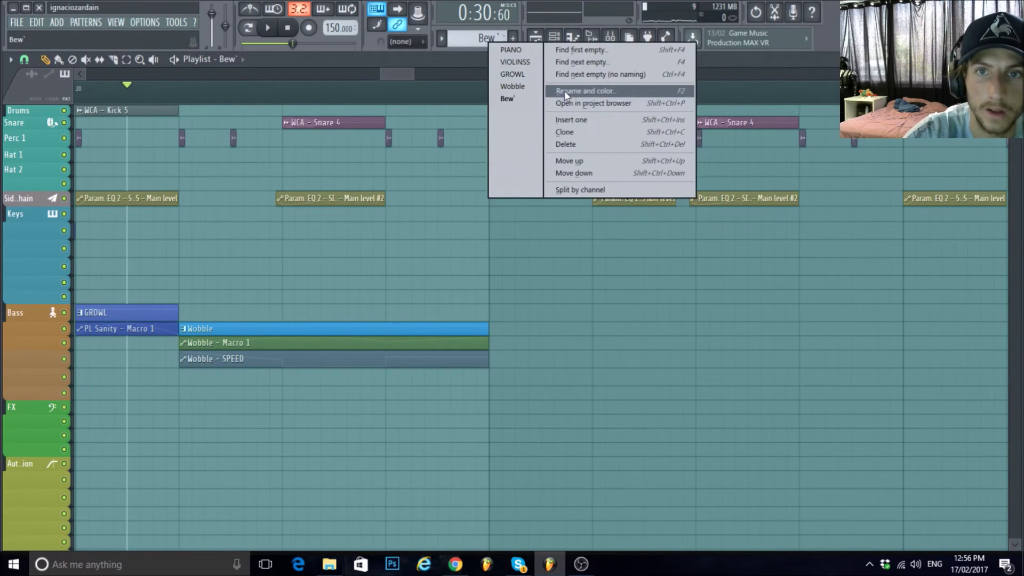
left_click(564, 90)
type("phase")
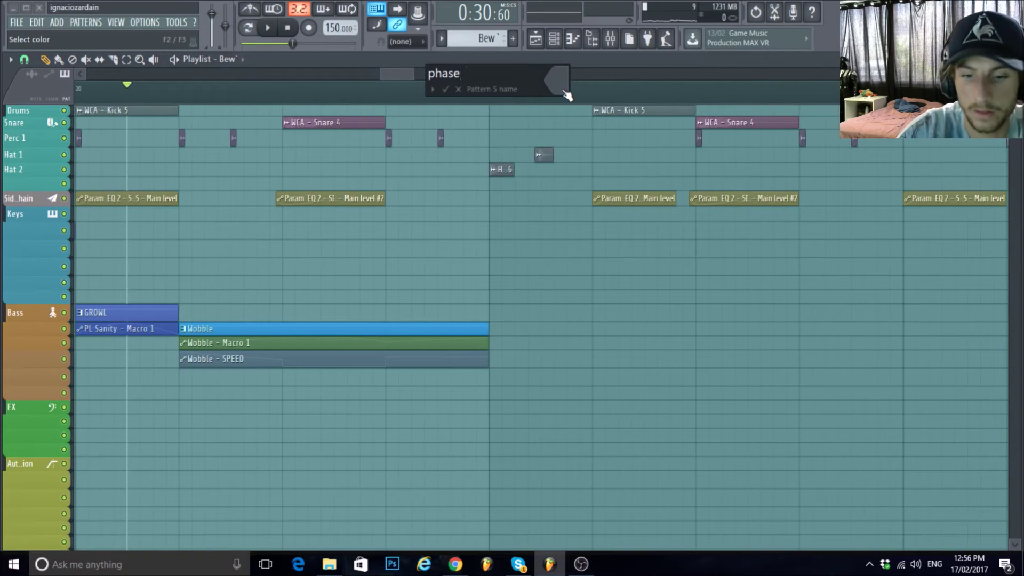
type("yy")
left_click(556, 86)
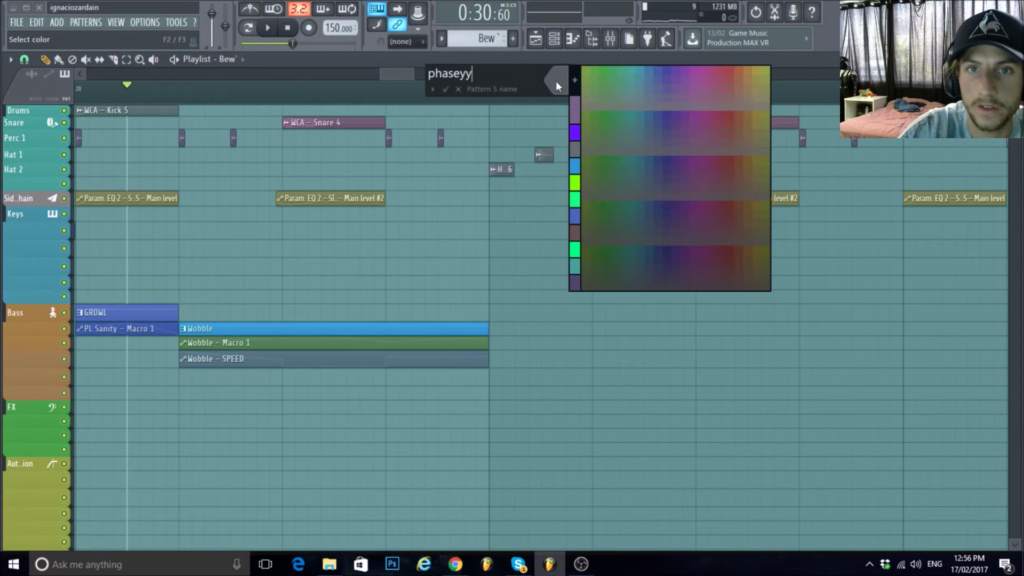
left_click(577, 111)
key("Return")
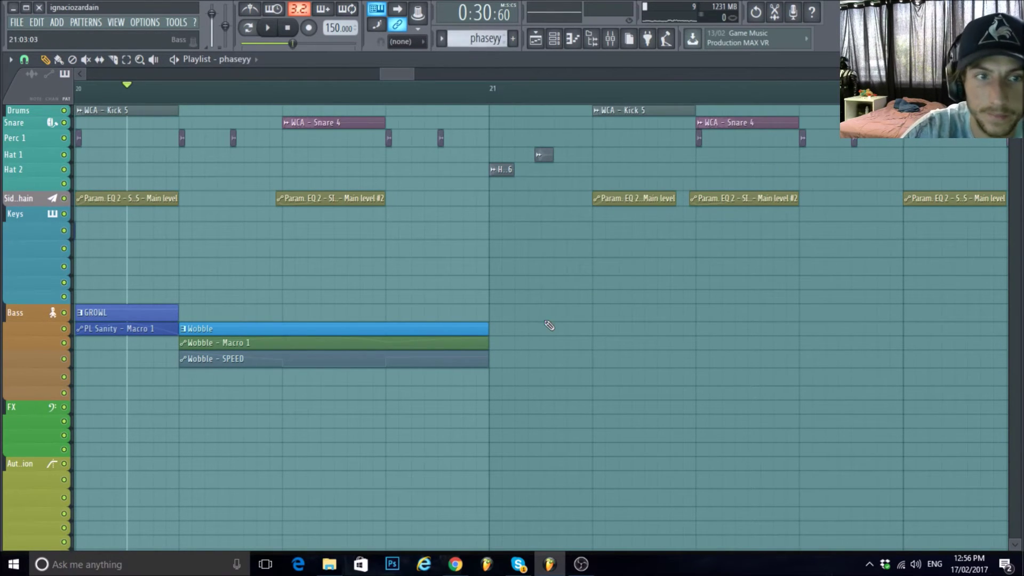
Place the phaseyy pattern at bar 21 on the first Bass track and play the section leading into it.
scroll(547, 324, "up", 3)
left_click(462, 315)
scroll(459, 238, "down", 5)
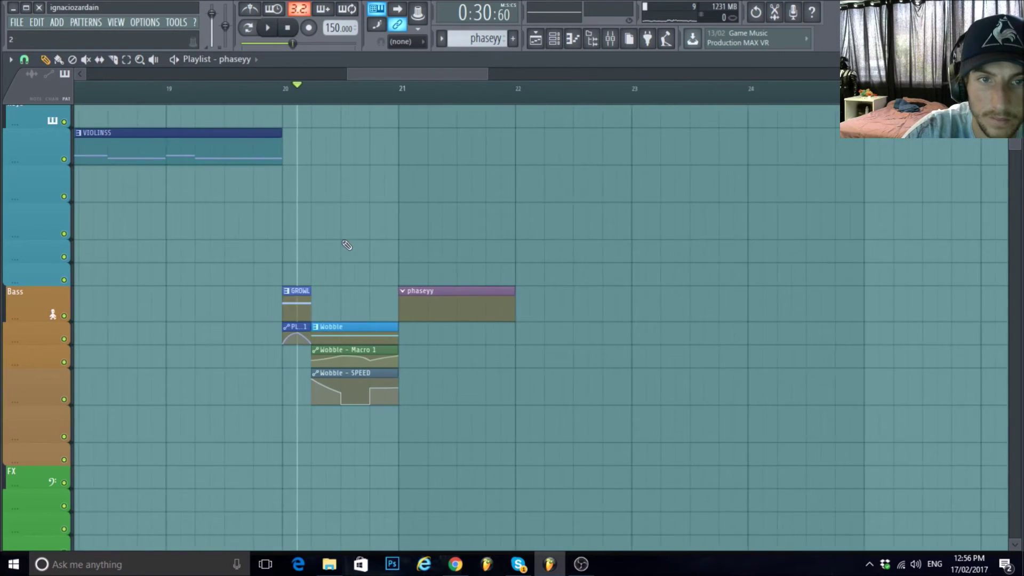
key("space")
scroll(338, 247, "up", 5)
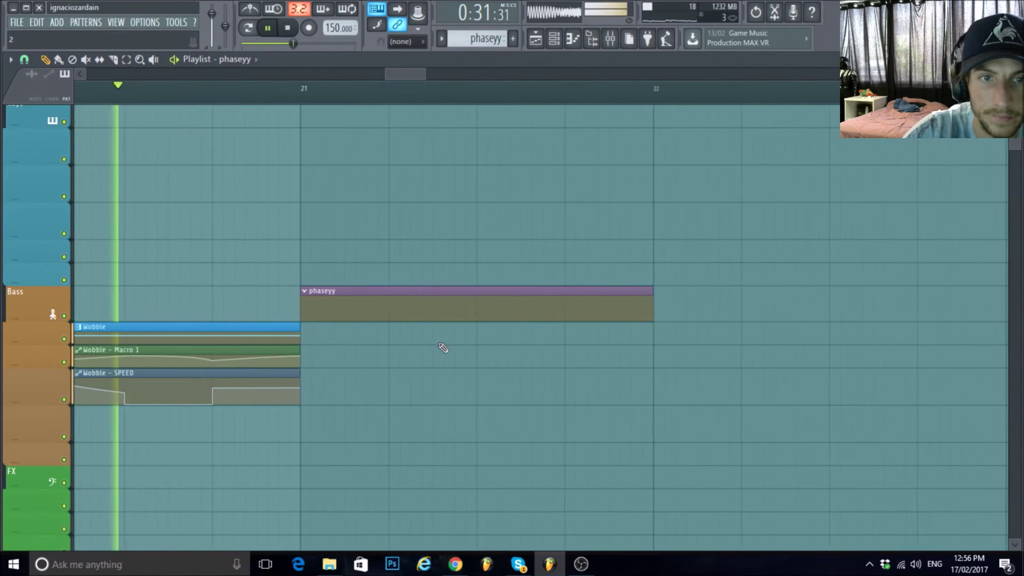
scroll(463, 336, "down", 3)
left_click(139, 87)
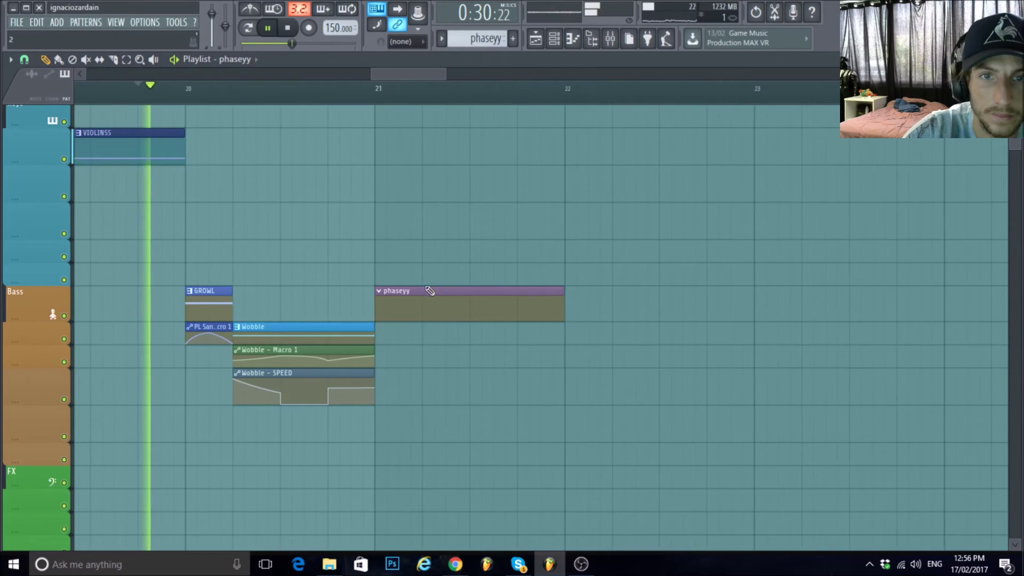
scroll(430, 290, "up", 1)
Add a three-bar A4 note at the start of the growl channel's piano roll in the phaseyy pattern.
key("F6")
key("space")
right_click(603, 226)
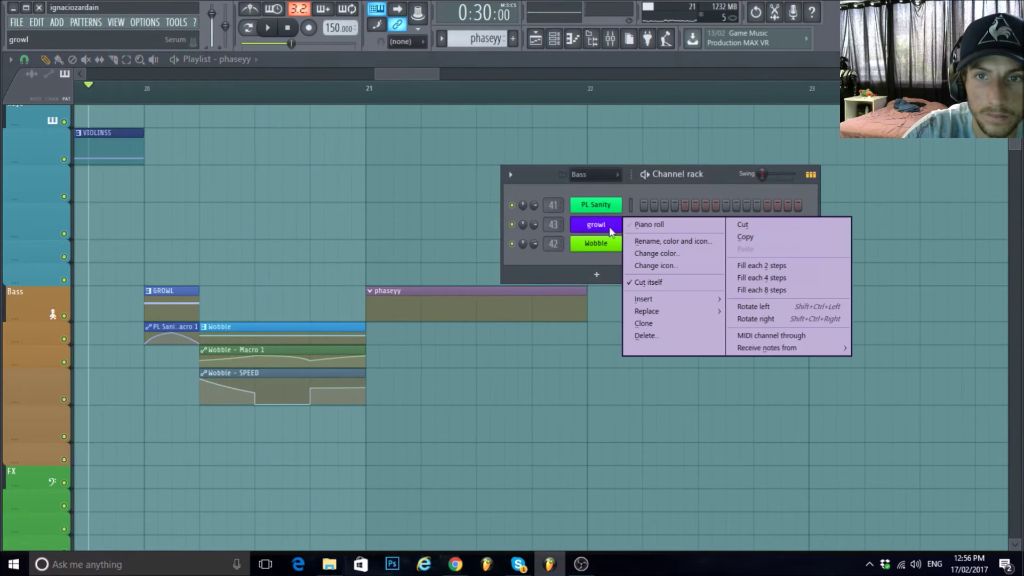
left_click(649, 224)
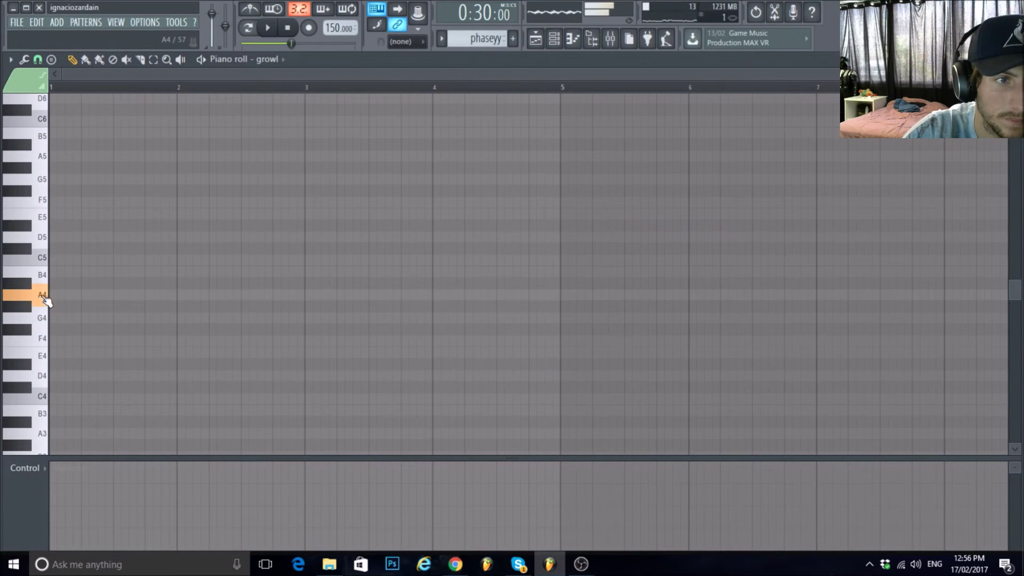
left_click(59, 297)
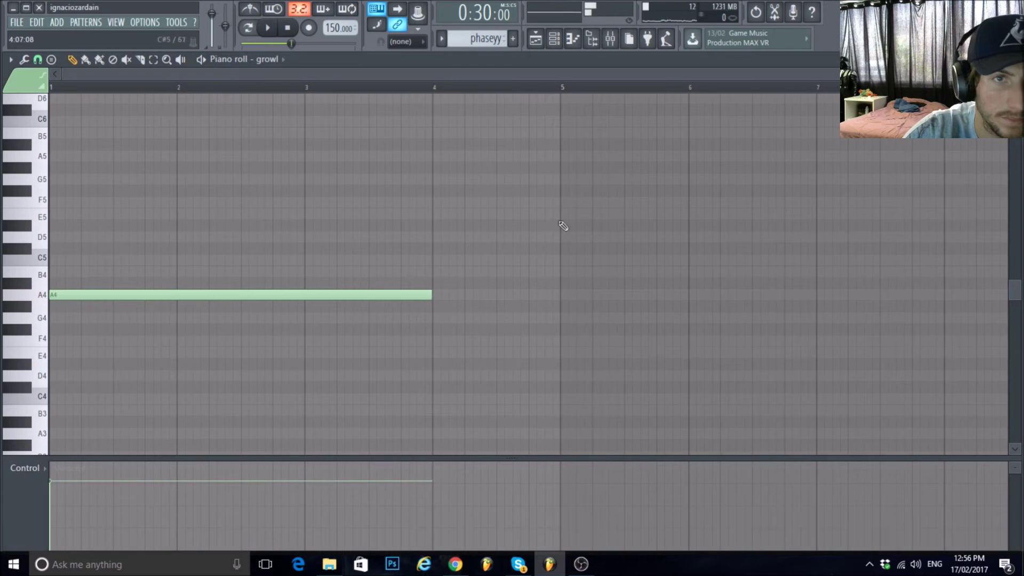
Shorten the growl channel's A4 note to half a bar while playing the section, and close the piano roll.
left_click(556, 47)
key("space")
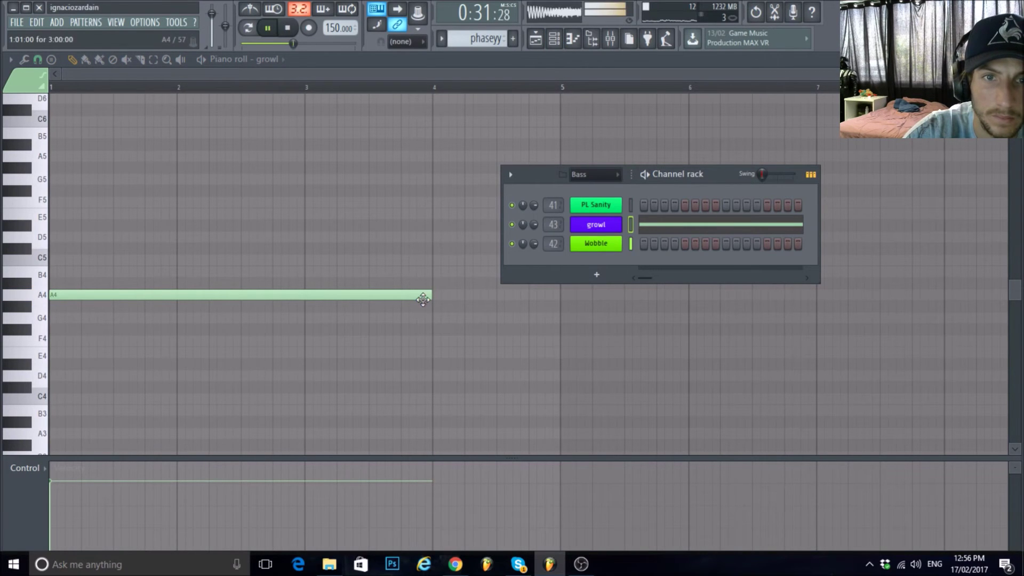
left_click_drag(437, 301, 117, 313)
key("space")
key("space")
scroll(63, 329, "up", 4)
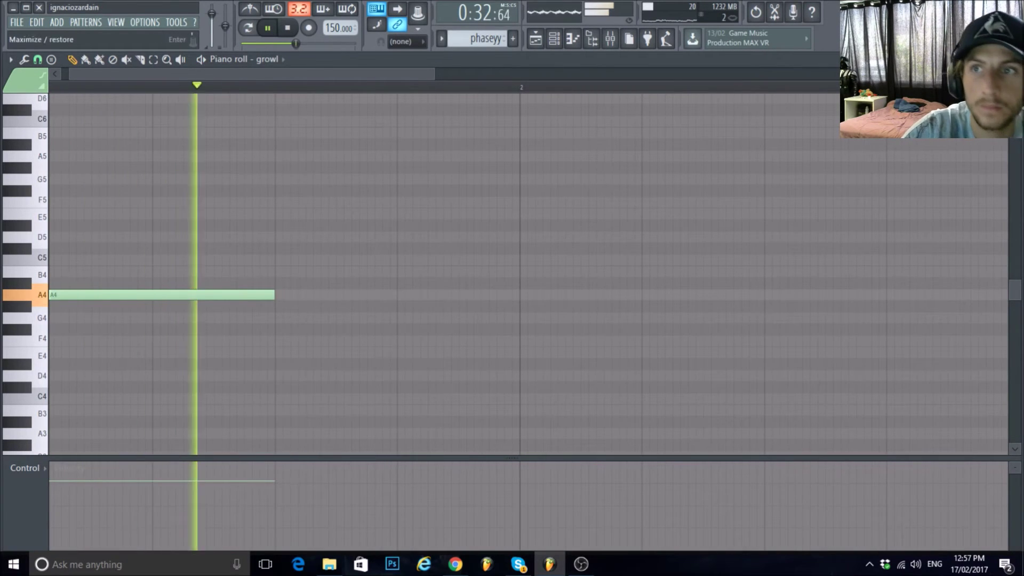
left_click(1014, 59)
Select the first half of bar 21 in the playlist, covering the phaseyy note, and stop playback.
key("F6")
scroll(443, 361, "up", 2)
scroll(443, 362, "up", 3)
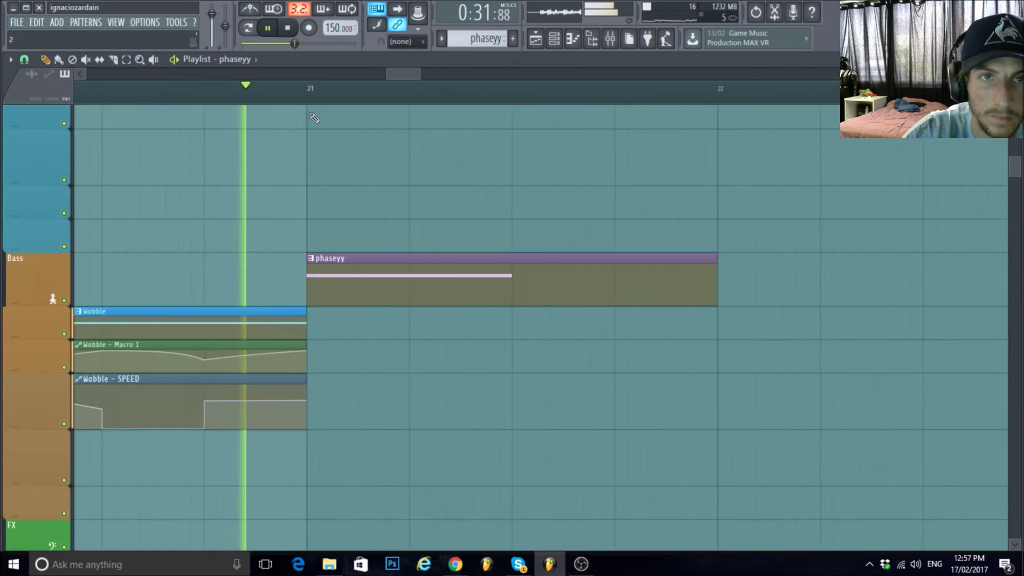
left_click_drag(310, 91, 512, 96)
key("space")
Create an automation clip for Macro 1 of the growl channel's Serum.
left_click(555, 40)
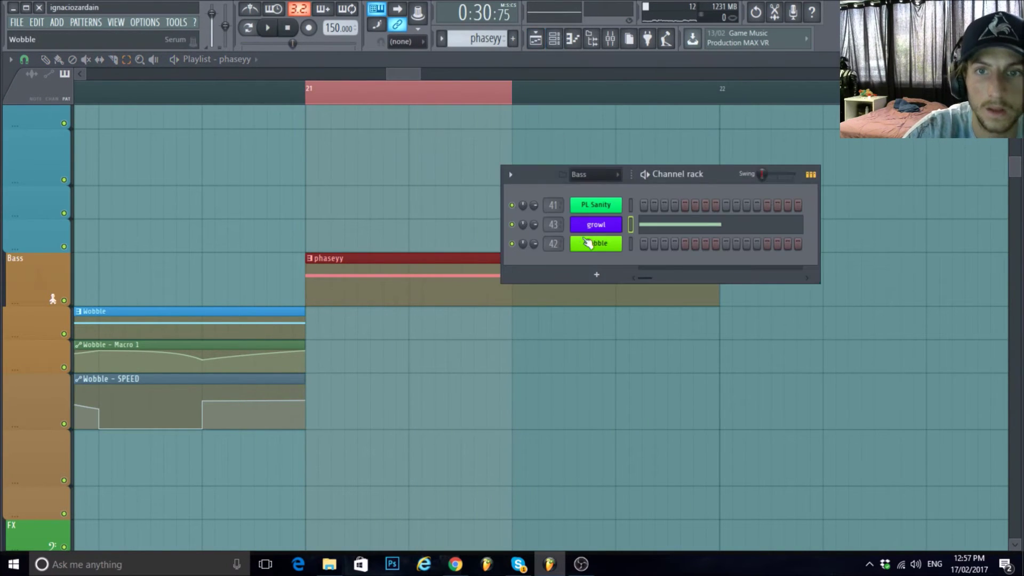
left_click(596, 226)
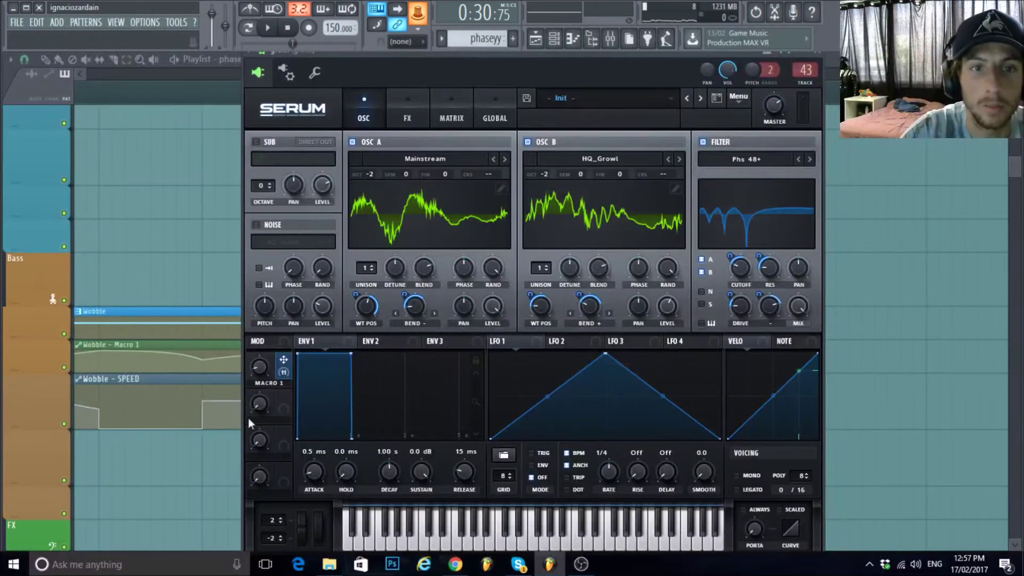
right_click(261, 367)
left_click(260, 368)
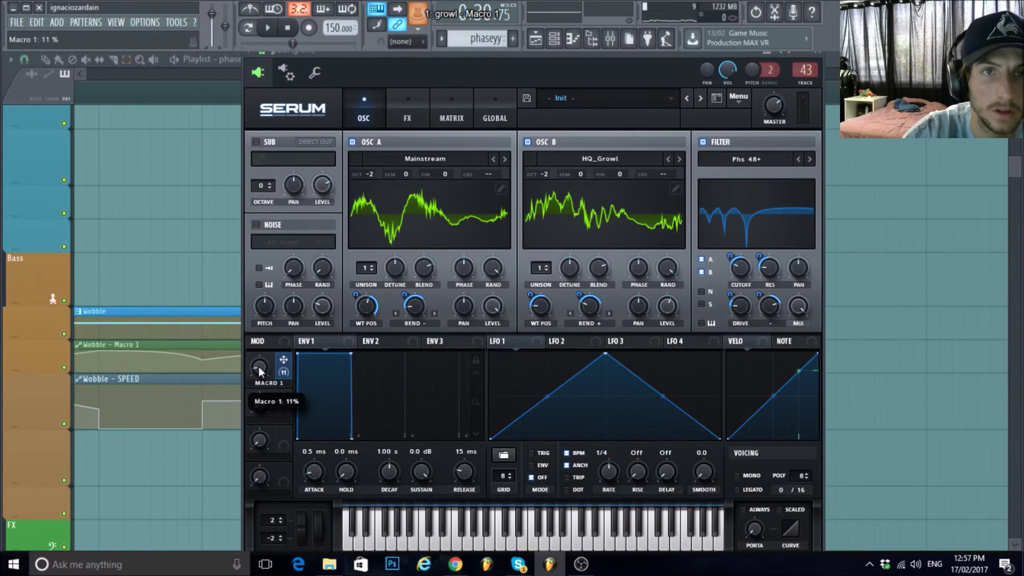
right_click(420, 17)
left_click(451, 86)
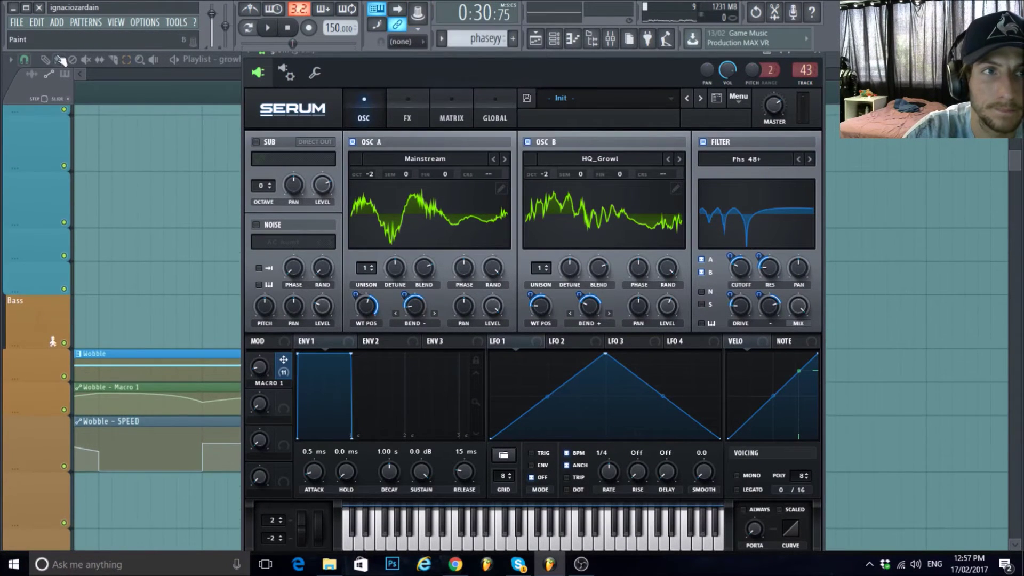
Move the growl Macro 1 automation clip onto the second Bass track, directly beneath the phaseyy pattern.
left_click(46, 60)
left_click_drag(413, 122, 414, 370)
scroll(393, 417, "up", 5)
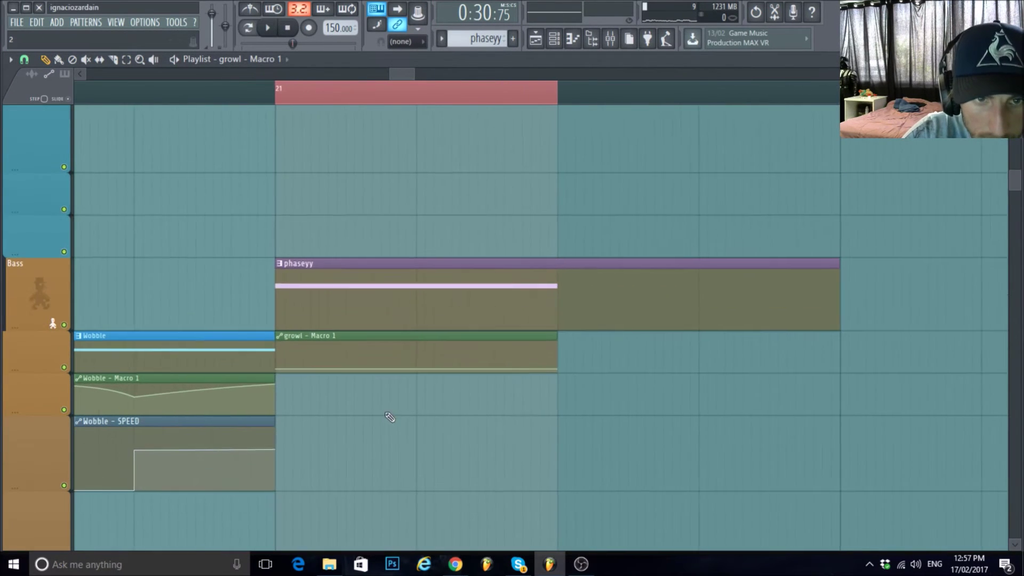
Recolor the growl Macro 1 automation clip with the most recently used purple and close its channel settings.
double_click(359, 317)
left_click(26, 142)
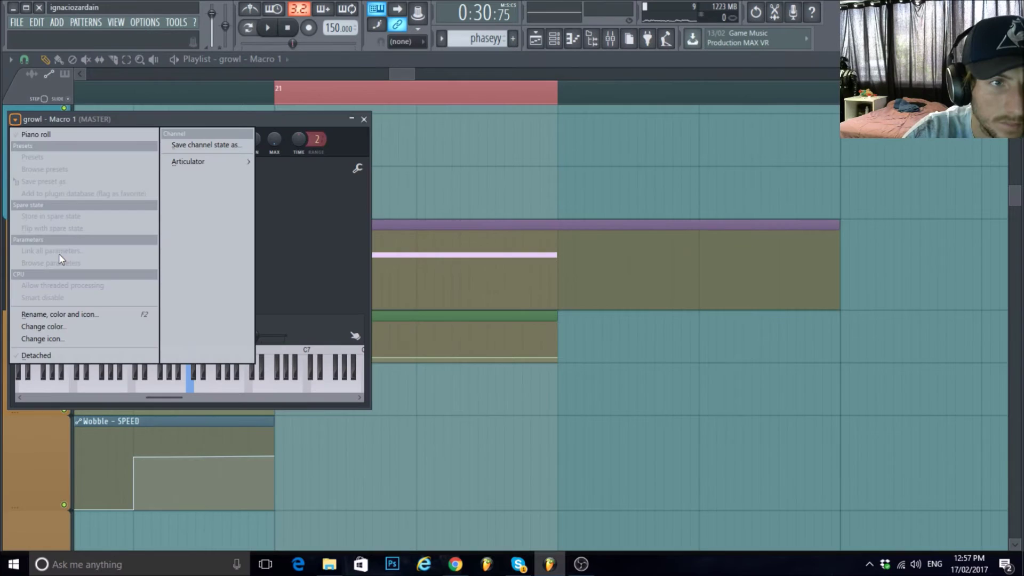
left_click(67, 312)
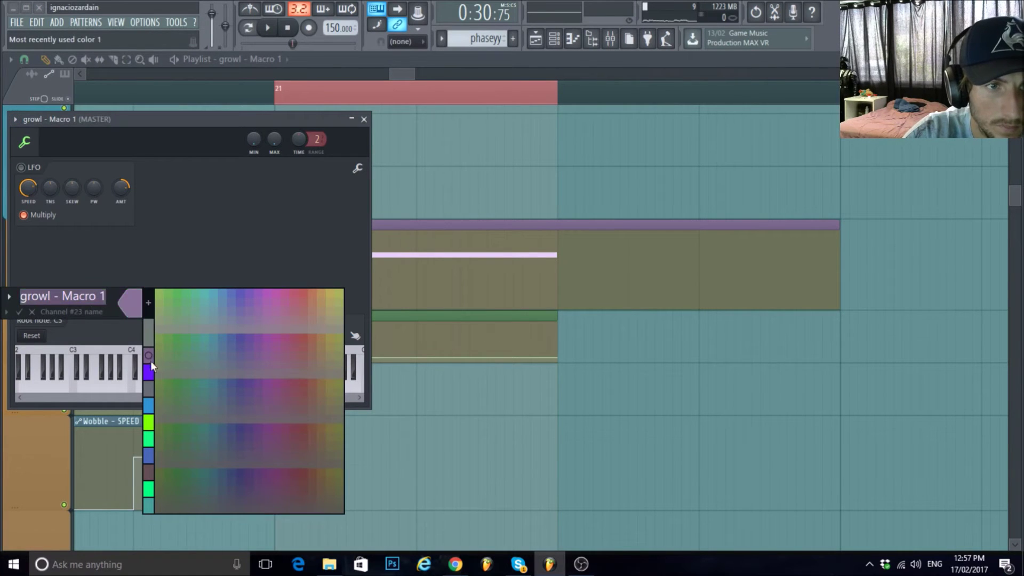
left_click(149, 356)
key("Return")
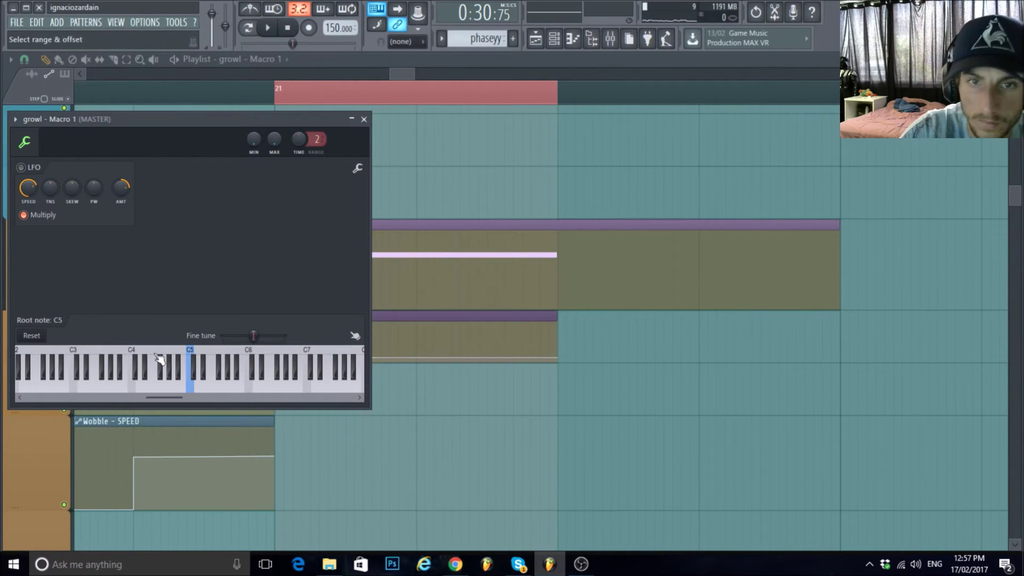
left_click(364, 120)
Add a full-height peak near the start of the growl Macro 1 automation and extend its clip back to half a bar.
key("space")
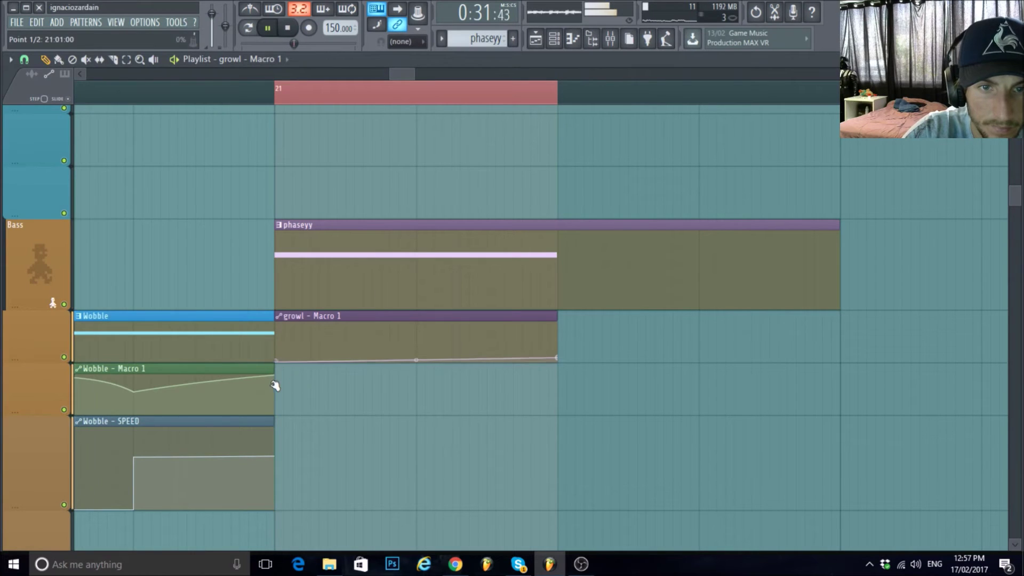
key("space")
left_click_drag(416, 359, 373, 327)
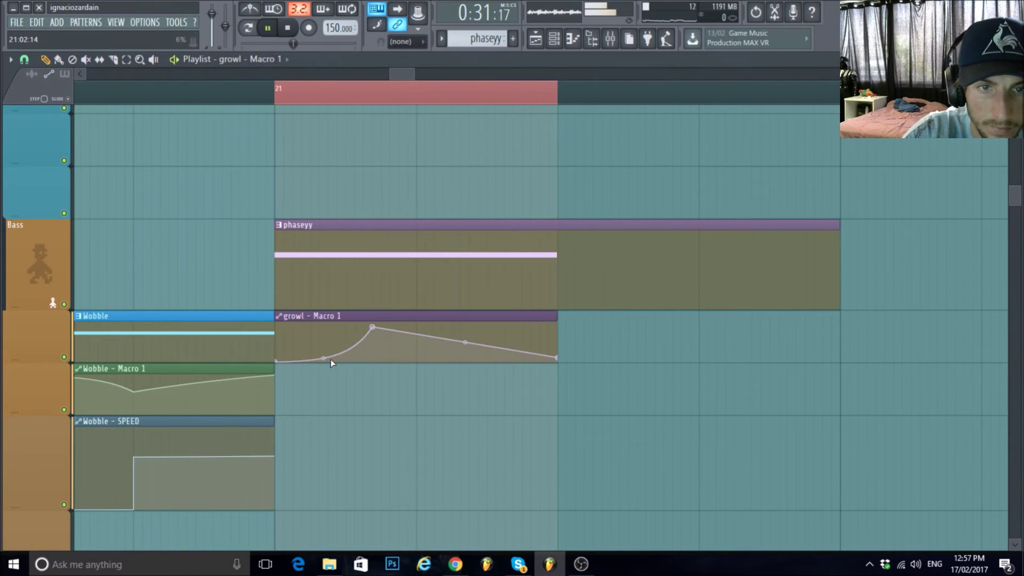
left_click_drag(375, 327, 318, 316)
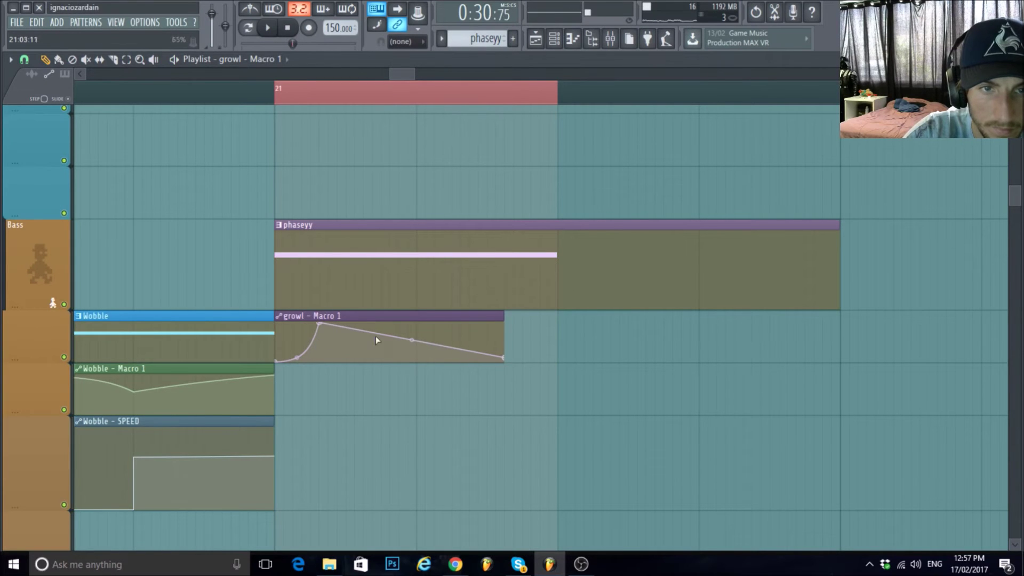
left_click_drag(501, 317, 557, 316)
key("space")
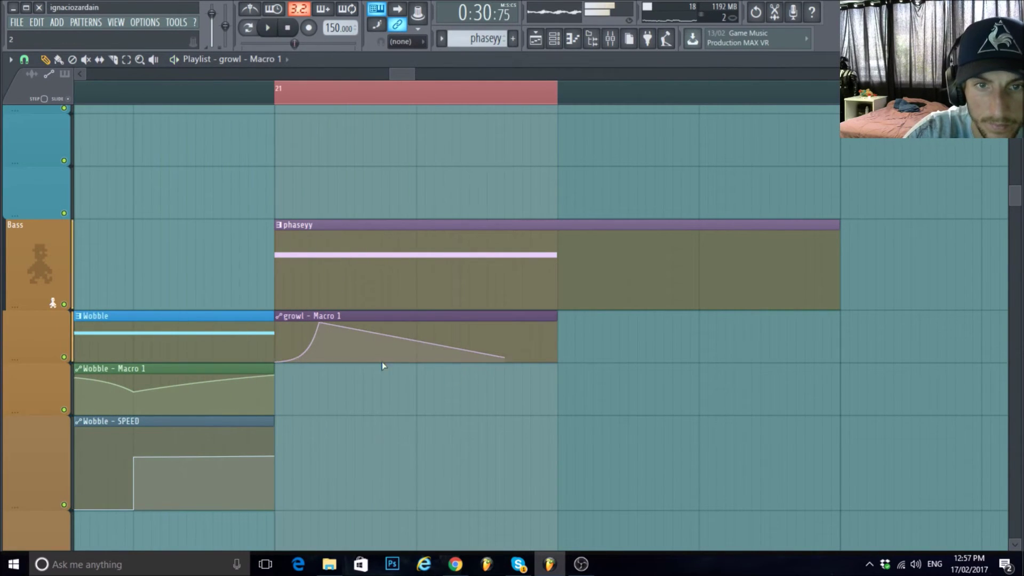
Drop the automation's end point to zero at the clip's end and bow the rising and falling curves upward.
left_click_drag(506, 359, 557, 362)
left_click_drag(441, 340, 442, 323)
key("space")
left_click_drag(297, 341, 297, 330)
key("space")
Add a dip to zero and a second rounded peak to the growl Macro 1 automation, and play it.
left_click_drag(439, 331, 363, 362)
left_click_drag(456, 362, 425, 324)
key("space")
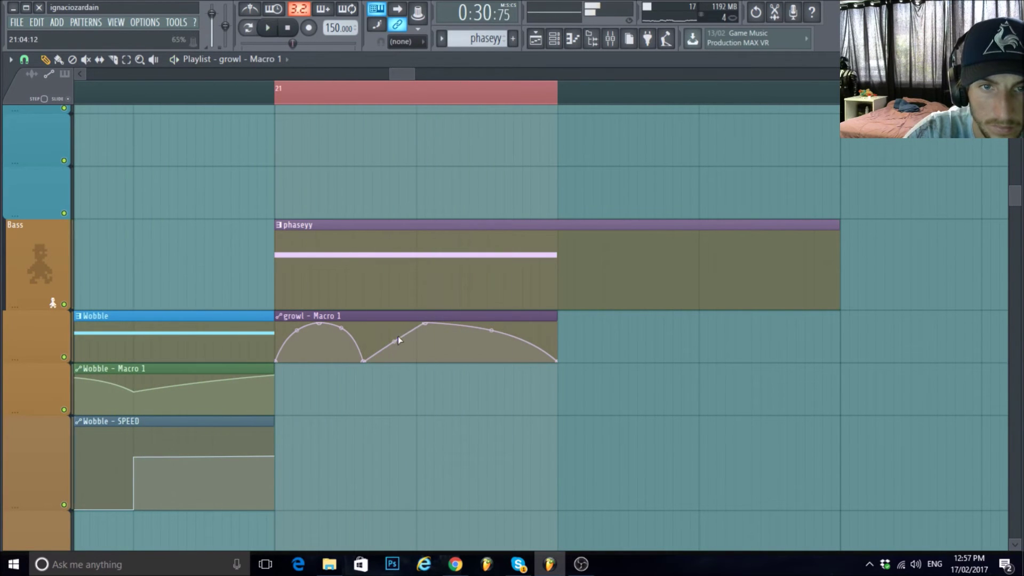
scroll(400, 450, "up", 4)
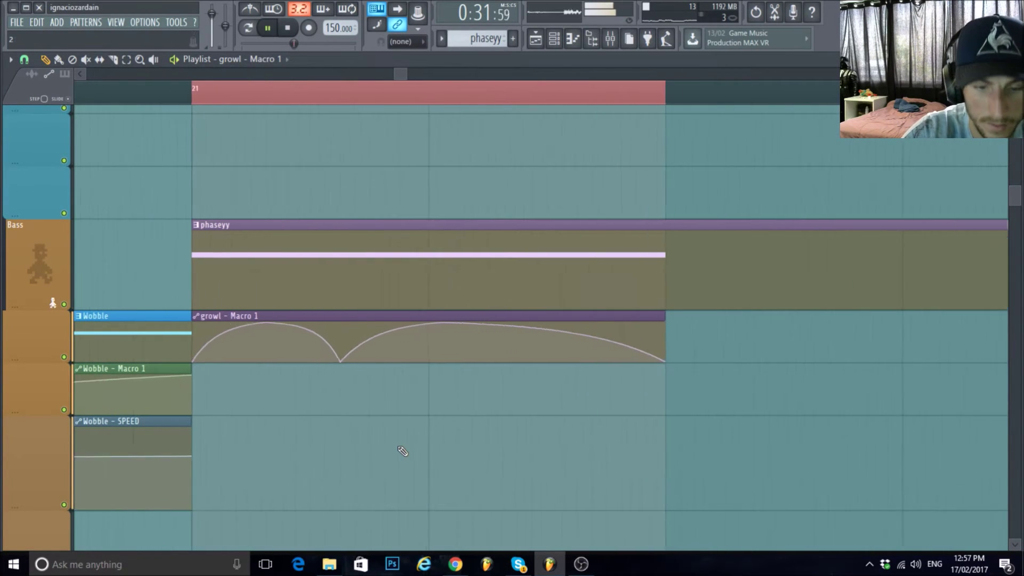
scroll(400, 448, "down", 2)
scroll(282, 376, "up", 2)
key("space")
Move the automation's dip to the middle of the clip and bend the second rise downward.
left_click_drag(345, 267, 464, 283)
key("space")
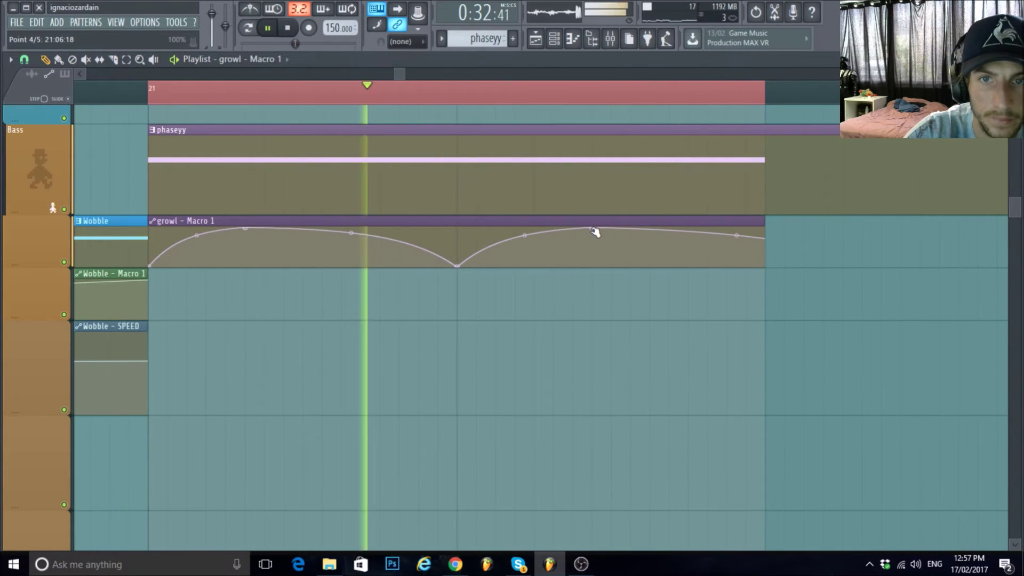
key("space")
left_click_drag(525, 236, 531, 258)
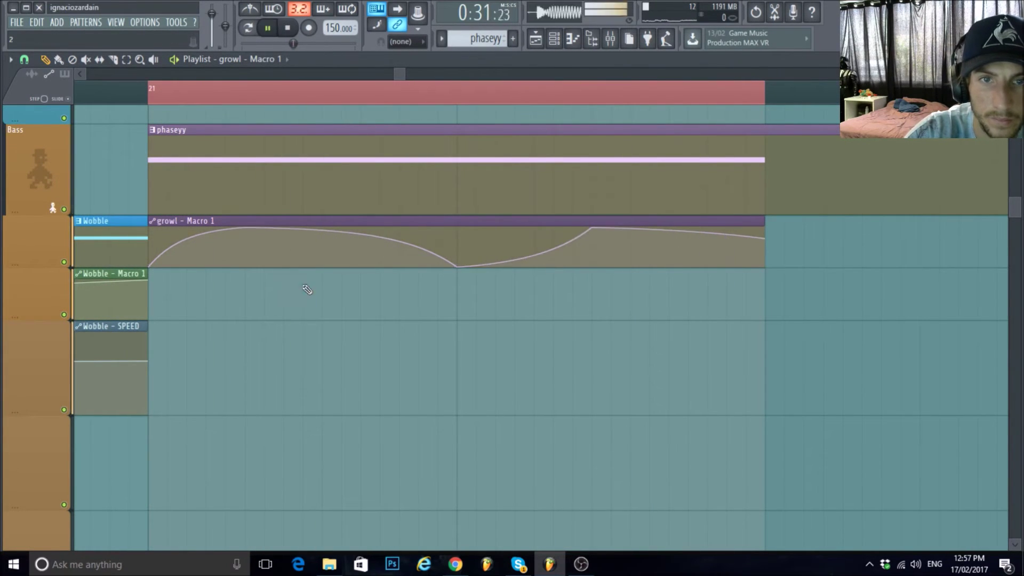
Flatten the automation's first falling curve, and delete the dip and second peak to leave one long fall.
left_click_drag(351, 233, 353, 251)
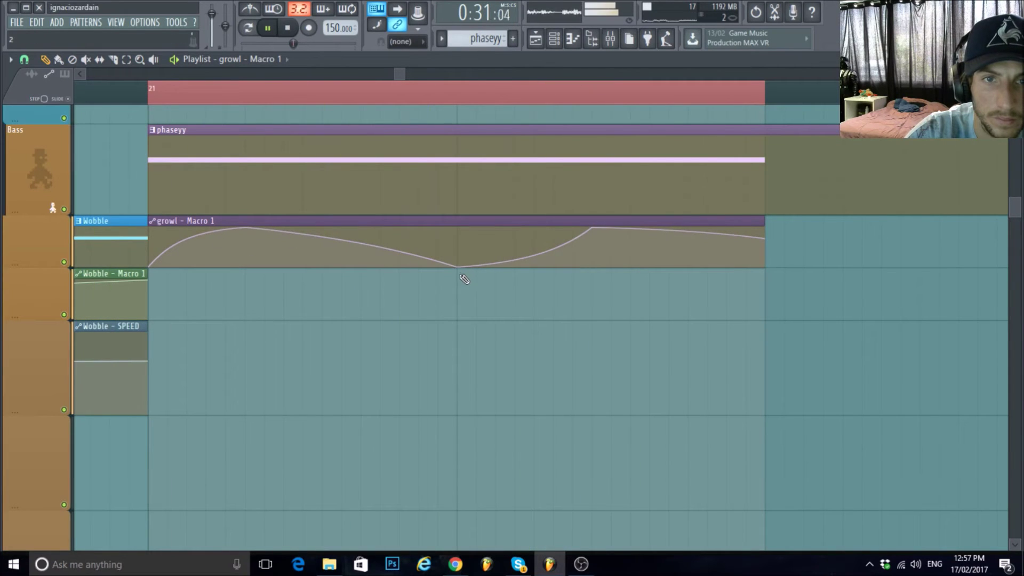
left_click_drag(462, 268, 766, 273)
key("space")
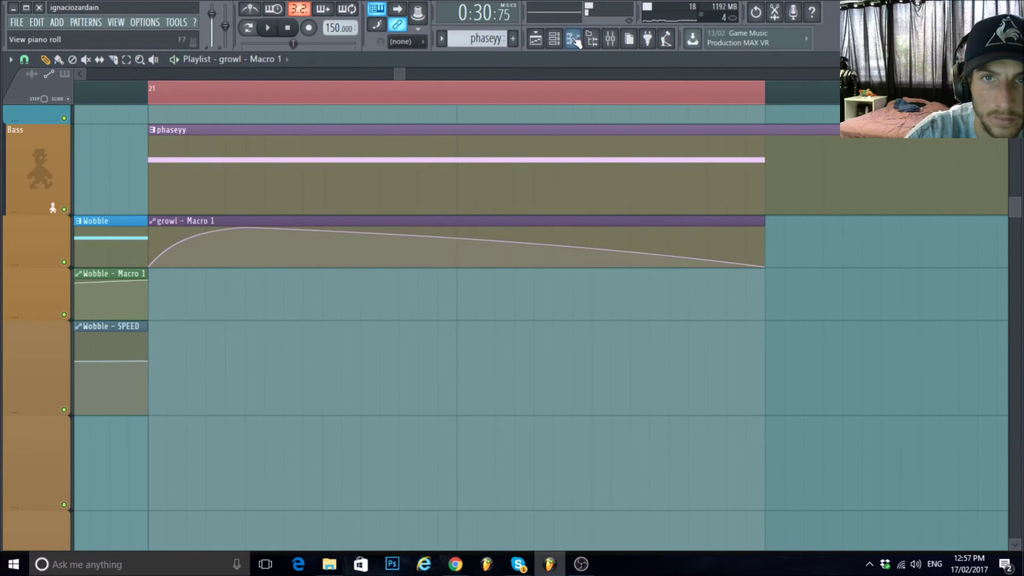
Start playback, open the growl channel's Serum and adjust its filter cutoff.
key("space")
left_click(555, 38)
left_click(594, 172)
left_click(599, 237)
left_click(614, 232)
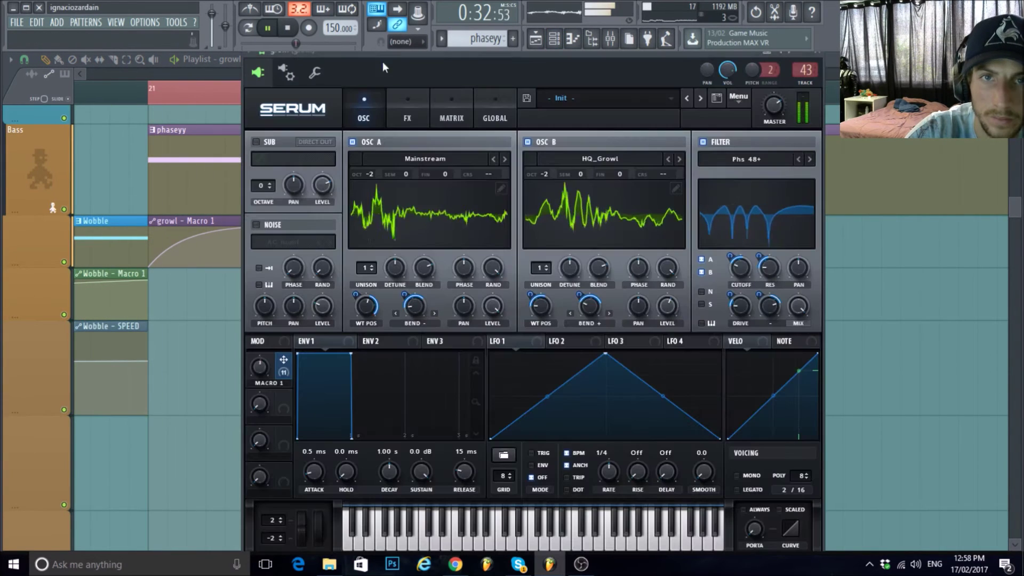
mouse_move(740, 269)
left_mouse_down()
mouse_move(741, 290)
mouse_move(757, 247)
mouse_move(753, 272)
mouse_move(734, 254)
left_mouse_up()
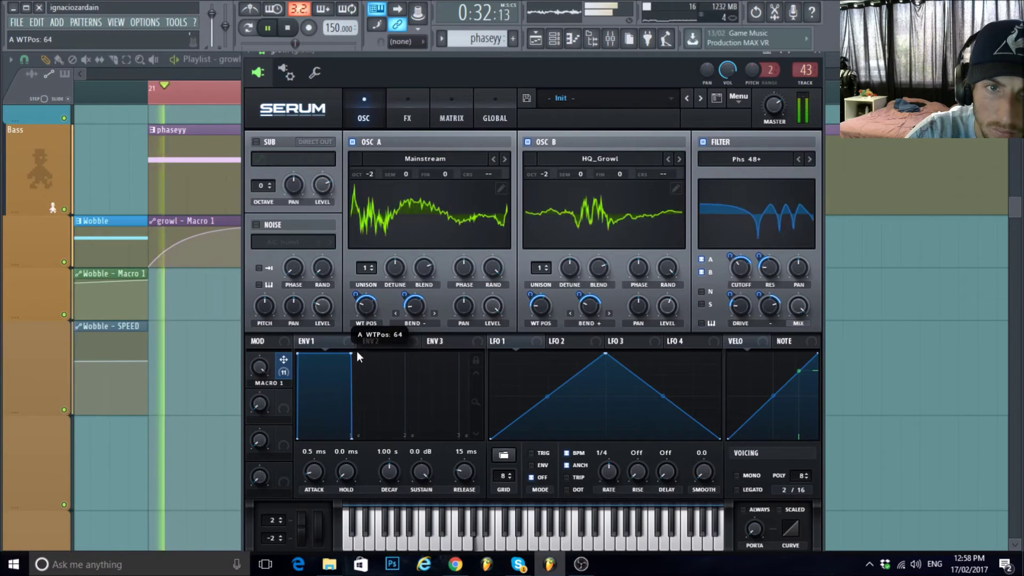
Adjust Macro 1's modulation of oscillator A's wavetable position and set oscillator B's wavetable position to 63.
mouse_move(375, 303)
left_mouse_down()
mouse_move(367, 326)
mouse_move(380, 285)
mouse_move(361, 291)
left_mouse_up()
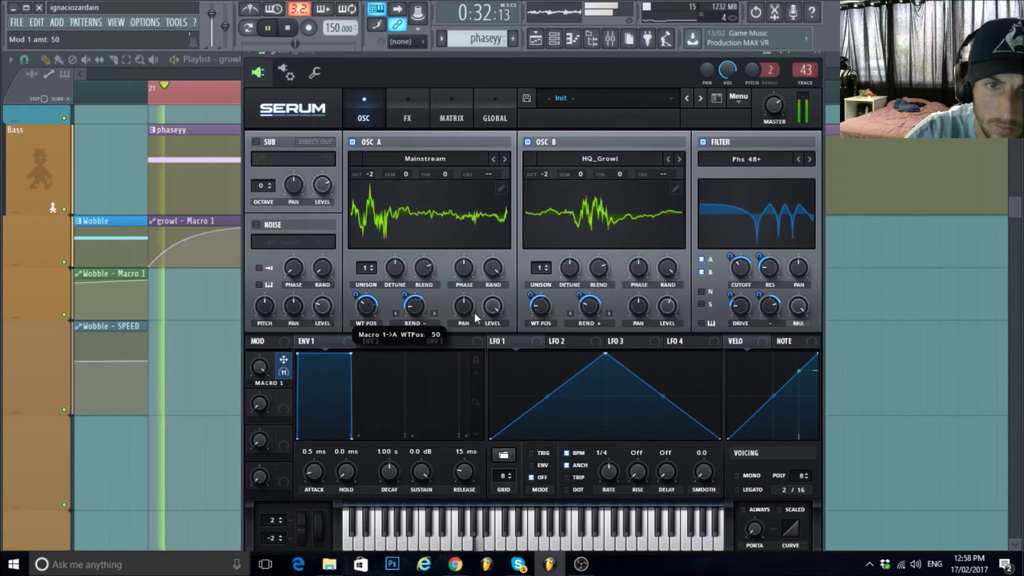
mouse_move(531, 294)
left_mouse_down()
mouse_move(535, 315)
mouse_move(539, 288)
left_mouse_up()
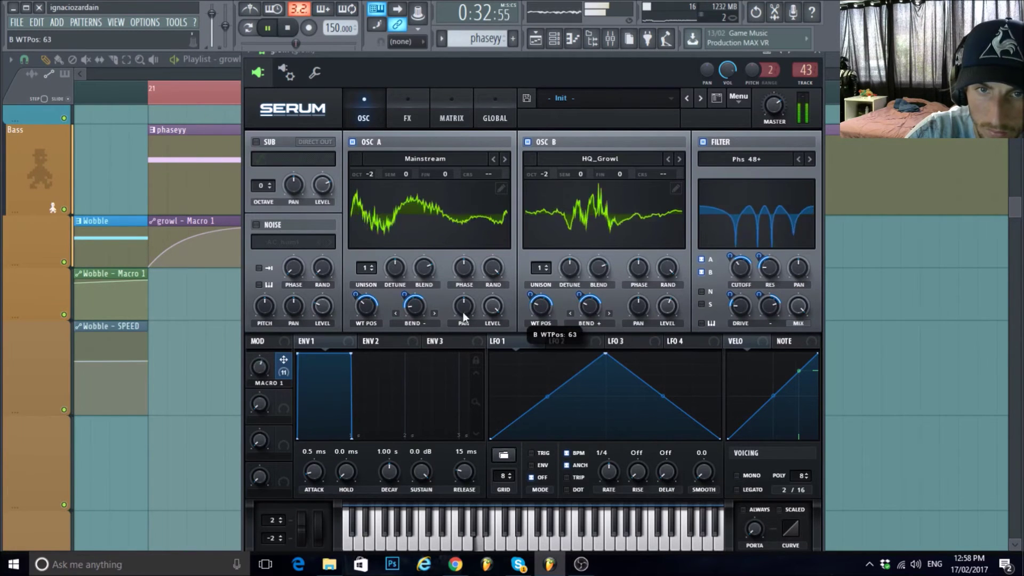
left_click_drag(356, 295, 359, 308)
Set the Dimension mix to 9 % in the effects of the growl's Serum, and stop playback.
left_click(409, 118)
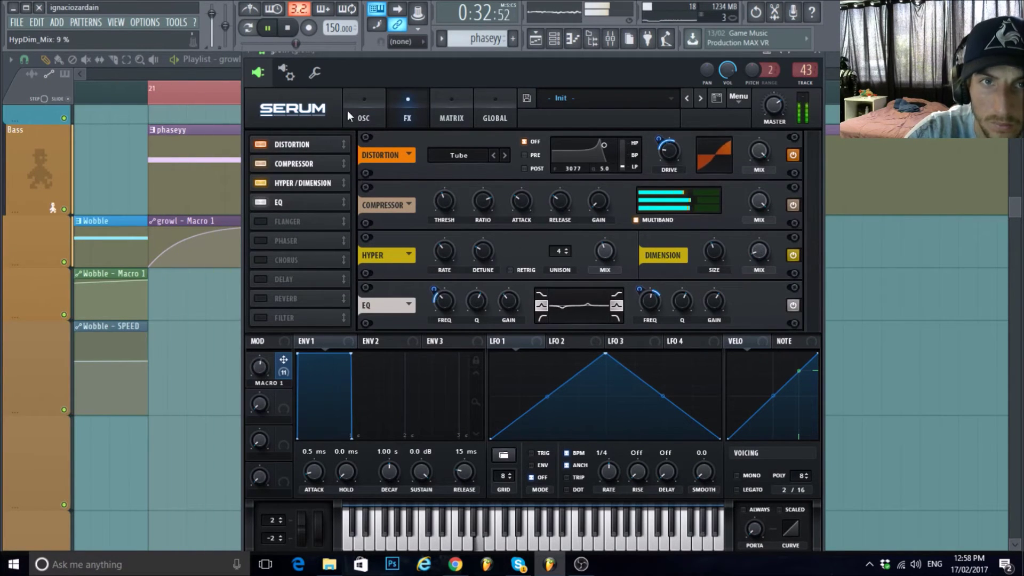
left_click(269, 28)
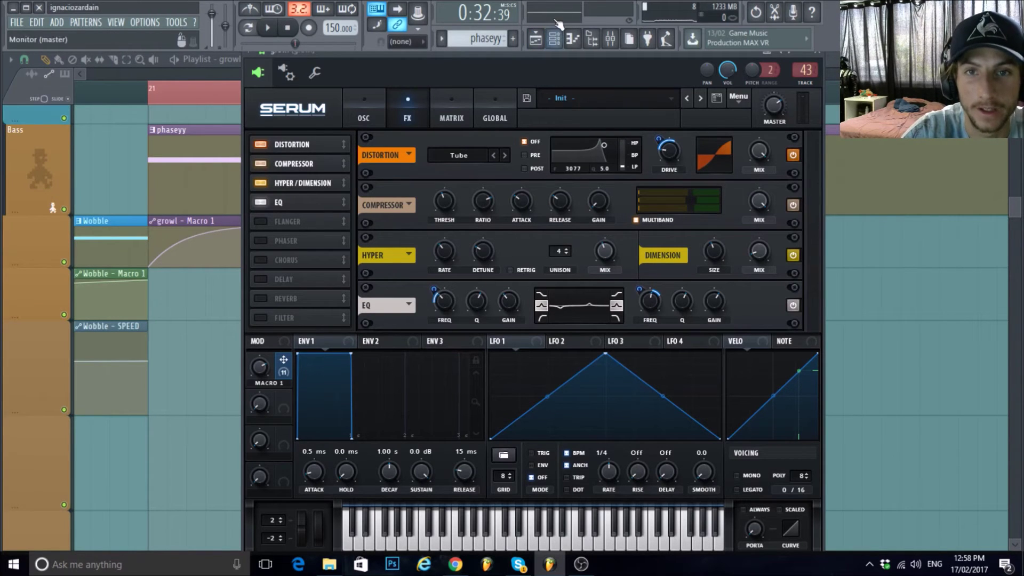
Return to the playlist, clear the bar 21 time selection and set the playback position at bar 20.
left_click(554, 39)
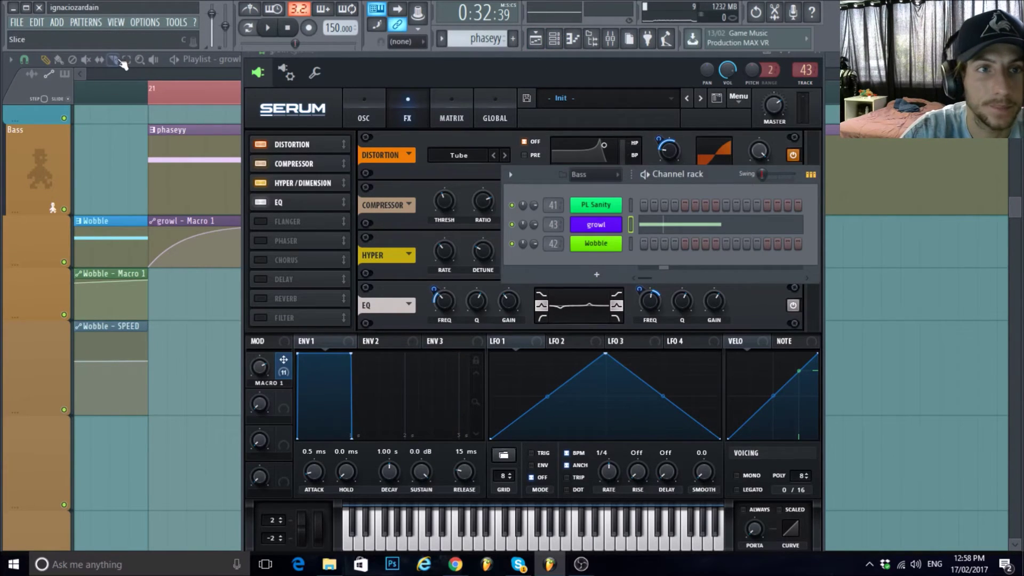
left_click(126, 59)
left_click(165, 97, "ctrl")
scroll(441, 366, "down", 4)
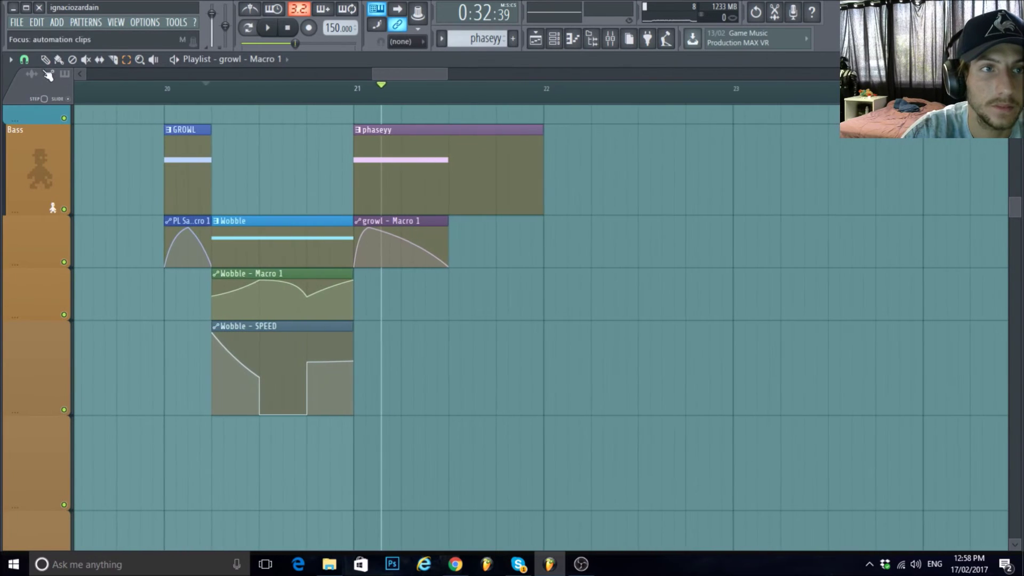
left_click(160, 95)
Play the bass section from bar 20 and stop playback.
scroll(161, 95, "up", 3)
key("space")
scroll(791, 373, "down", 2)
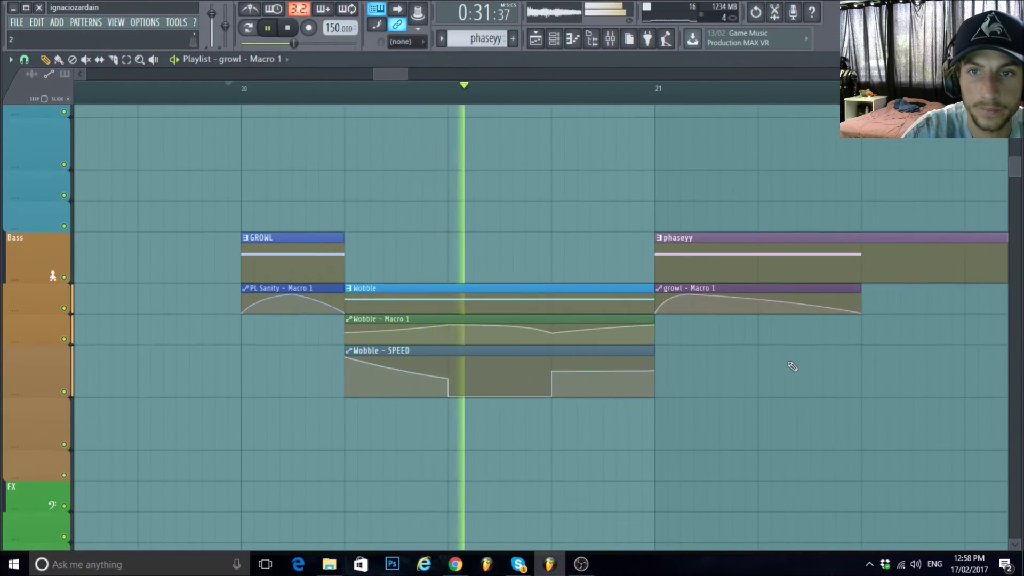
scroll(792, 367, "down", 1)
scroll(828, 411, "up", 3)
scroll(562, 414, "down", 3)
key("space")
scroll(569, 387, "down", 2)
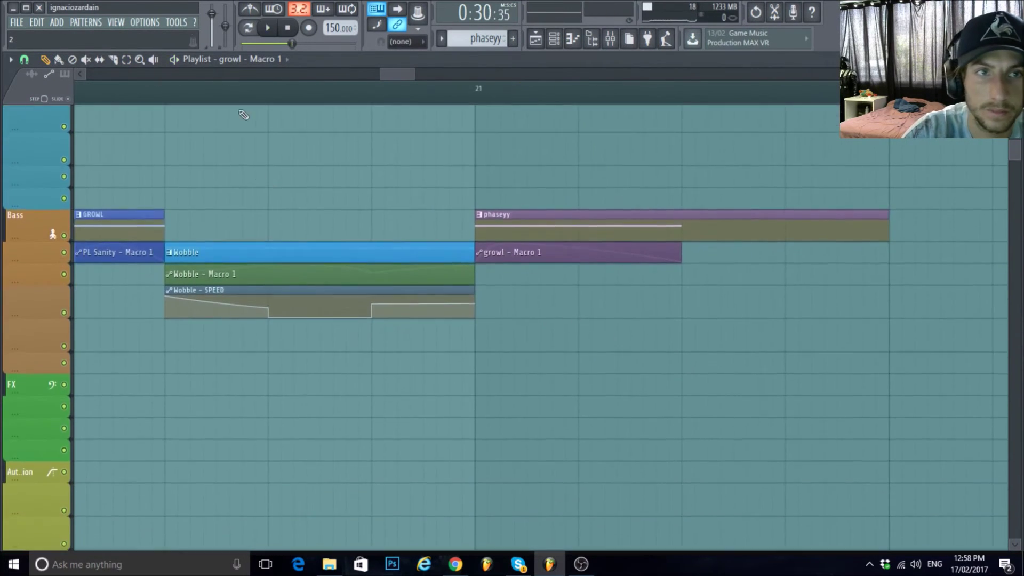
Select the phaseyy pattern and growl Macro 1 clips together and move them one beat past bar 21.
scroll(183, 91, "down", 1)
left_click(126, 61)
scroll(712, 320, "up", 2)
left_click_drag(591, 350, 476, 214)
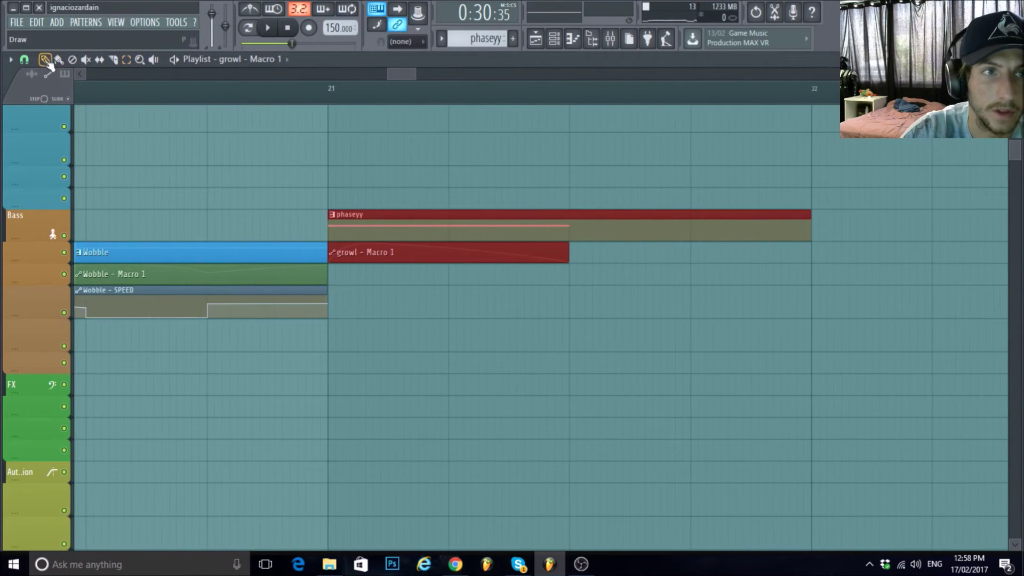
scroll(450, 274, "up", 4)
scroll(389, 443, "up", 2)
left_click_drag(343, 453, 605, 446)
Play the section from bar 20 to hear the shifted phaseyy part, and stop playback.
scroll(480, 398, "down", 4)
key("space")
scroll(426, 368, "down", 2)
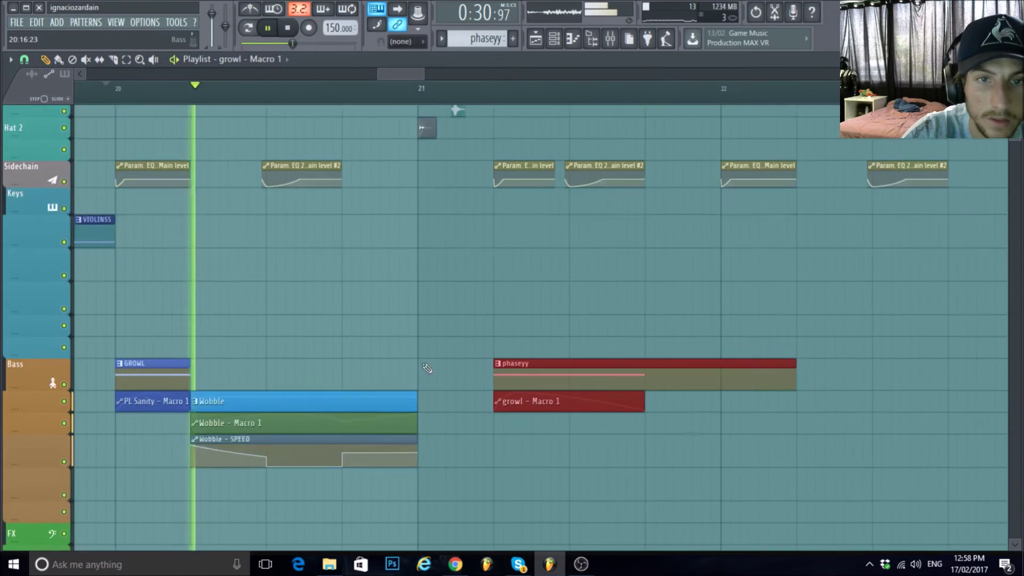
scroll(426, 368, "down", 1)
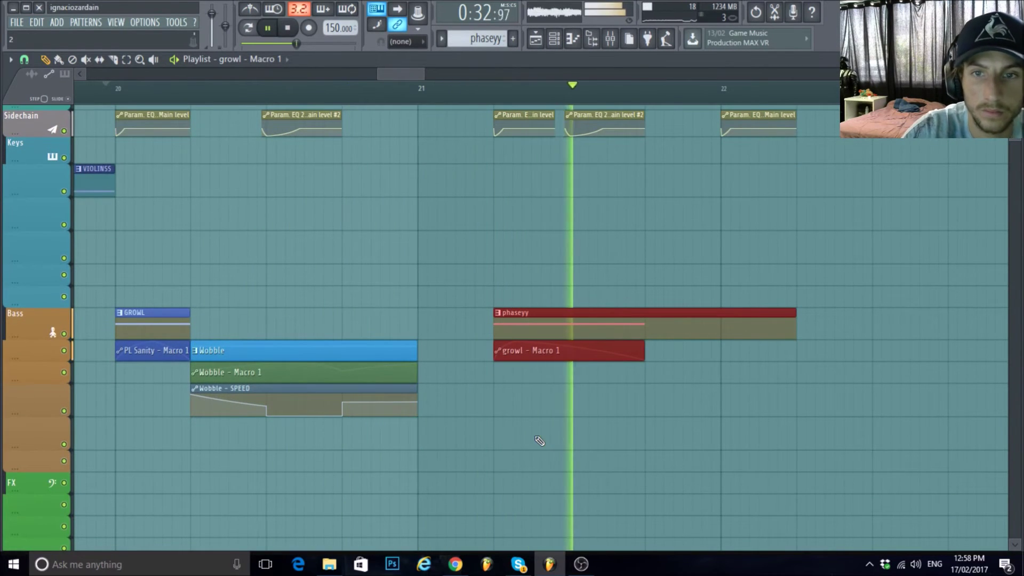
key("space")
Deselect the clips, bend the growl Macro 1 automation's falling curve downward and play the part.
left_click(723, 455, "ctrl")
scroll(722, 451, "down", 2)
scroll(697, 389, "up", 4)
scroll(604, 379, "up", 1)
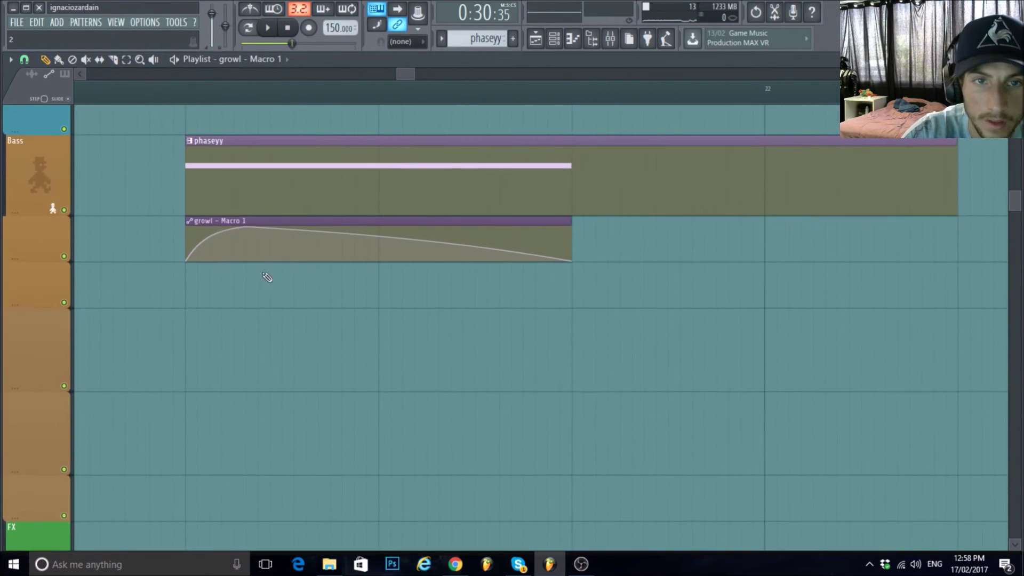
left_click_drag(402, 241, 401, 254)
key("space")
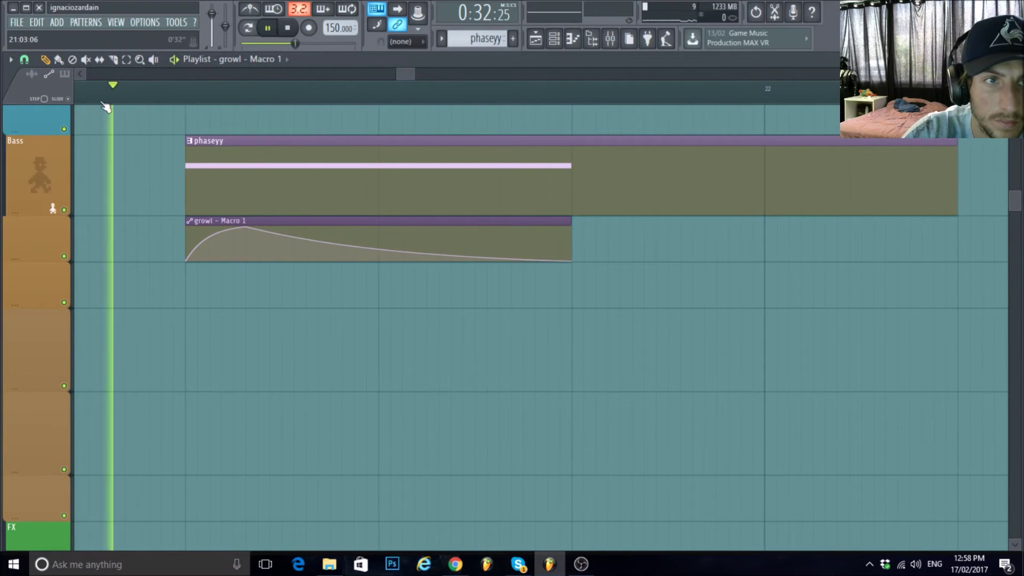
key("space")
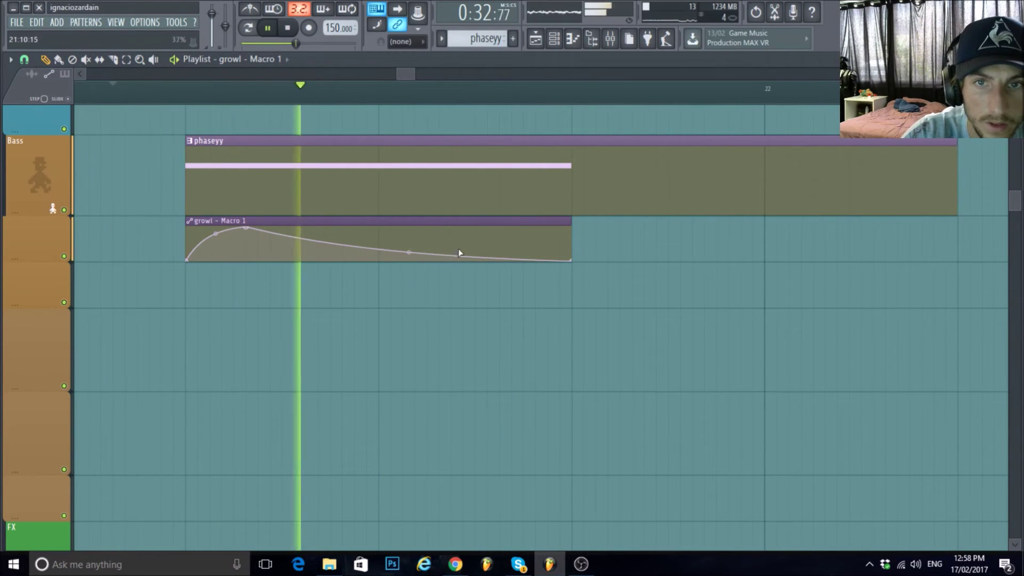
key("space")
Lengthen the A4 note in the phaseyy pattern to the end of bar 1 and play the part.
double_click(603, 190)
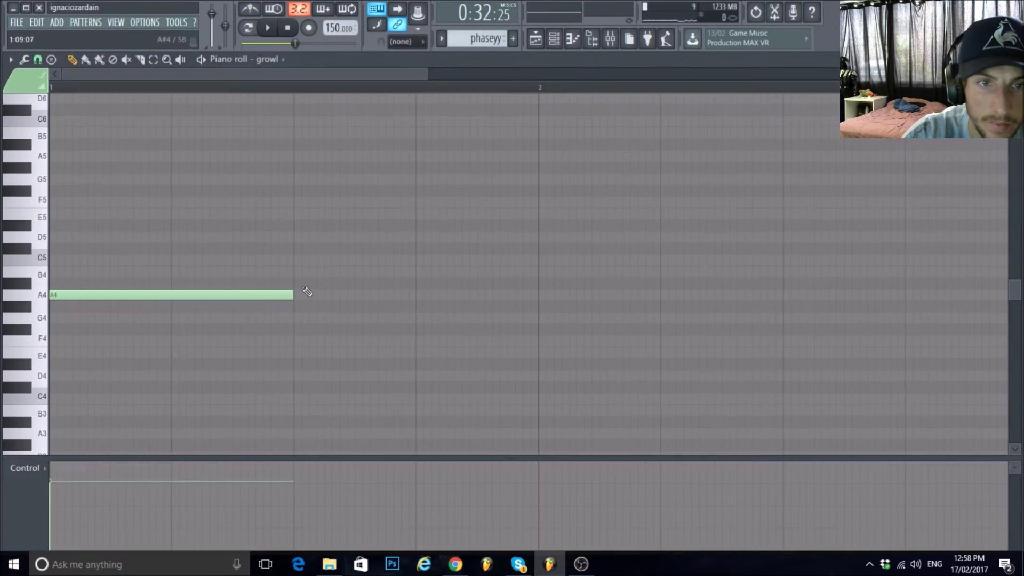
left_click_drag(289, 295, 531, 300)
key("Escape")
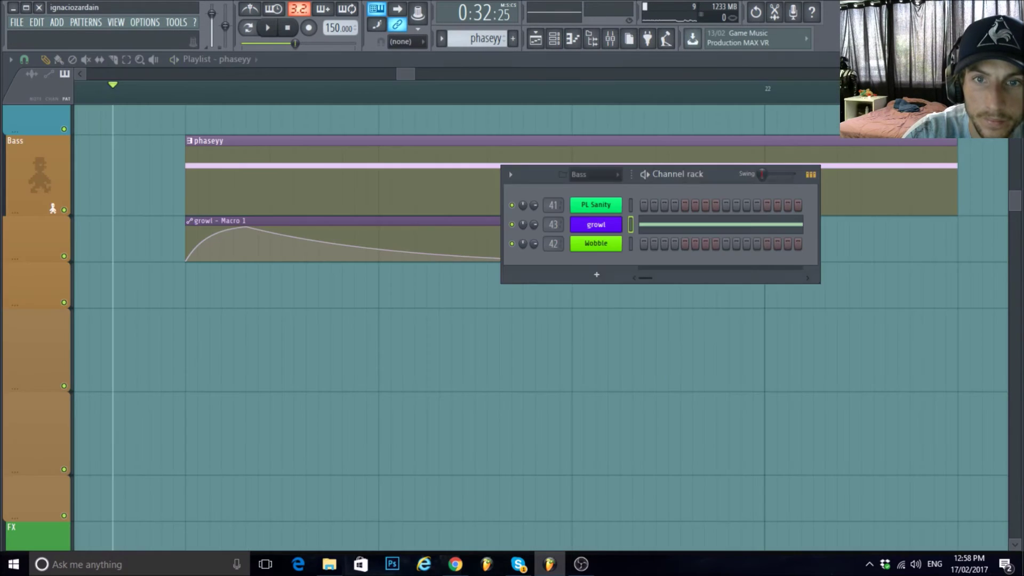
key("space")
key("Escape")
scroll(231, 369, "down", 1)
scroll(231, 369, "down", 2)
key("space")
key("space")
Extend the growl Macro 1 clip to one bar and shape a second rise and fall ending at the clip's end.
left_click_drag(410, 221, 650, 217)
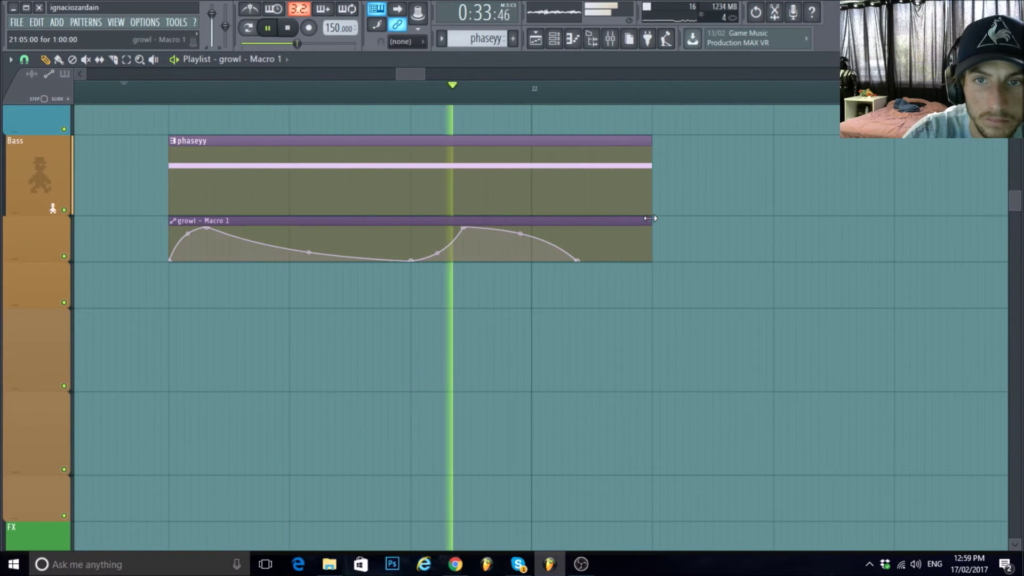
key("space")
key("space")
left_click_drag(577, 260, 665, 271)
key("space")
key("space")
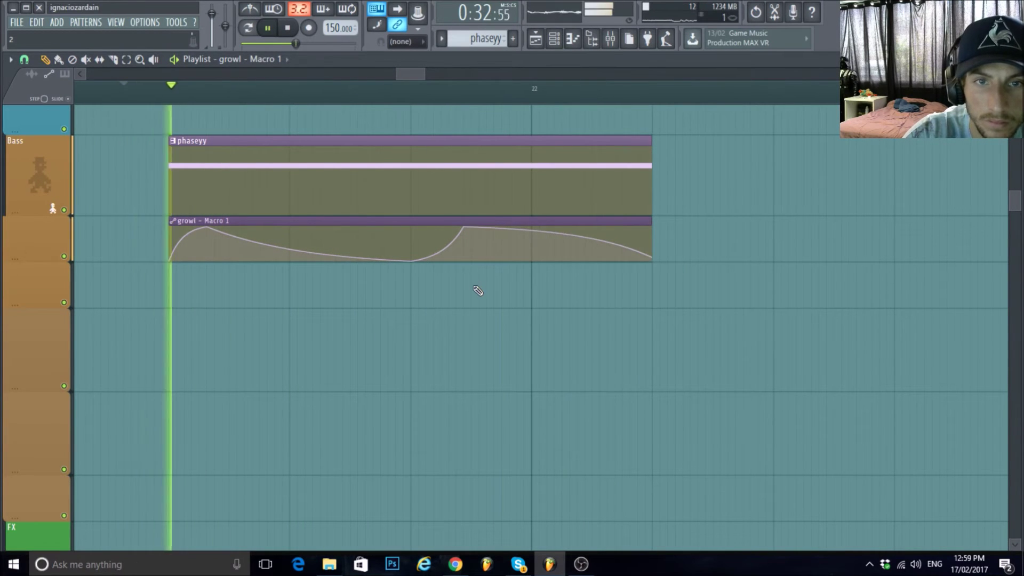
Move the second peak of the growl Macro 1 curve to bar 22, bend the rise before it sharply upward and play it.
left_click_drag(468, 239, 407, 203)
left_click_drag(609, 261, 663, 263)
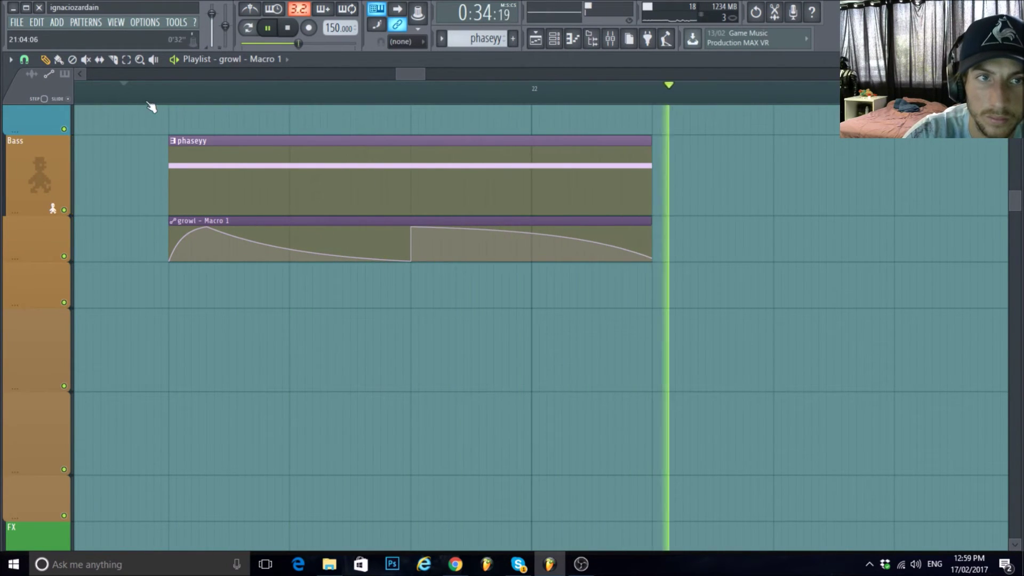
left_click_drag(411, 228, 535, 213)
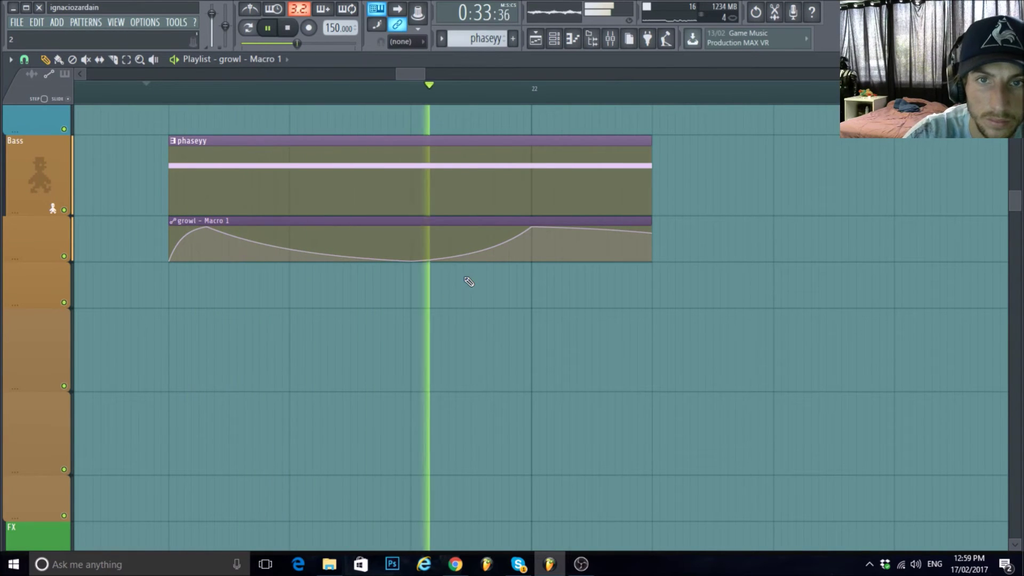
key("space")
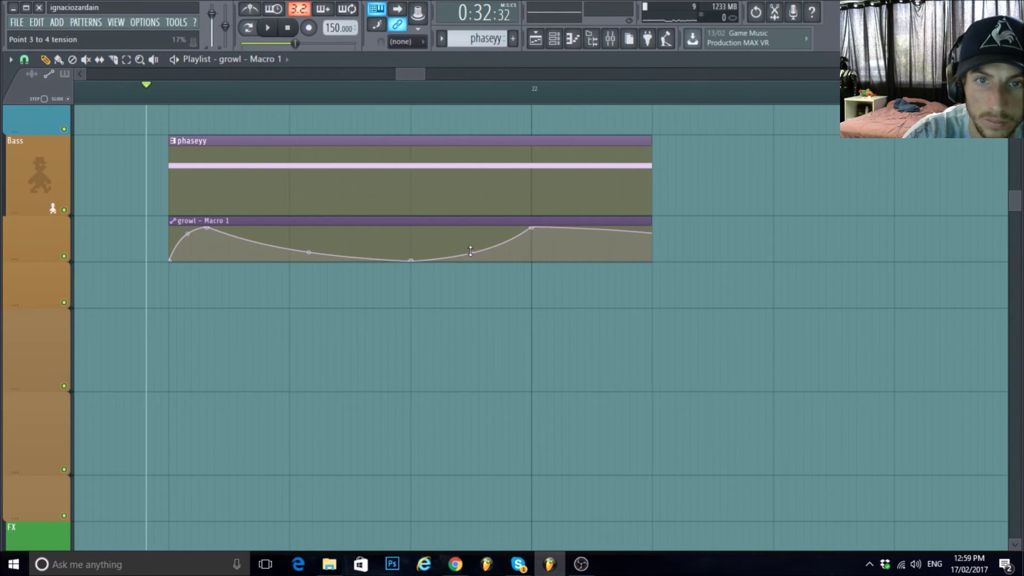
key("space")
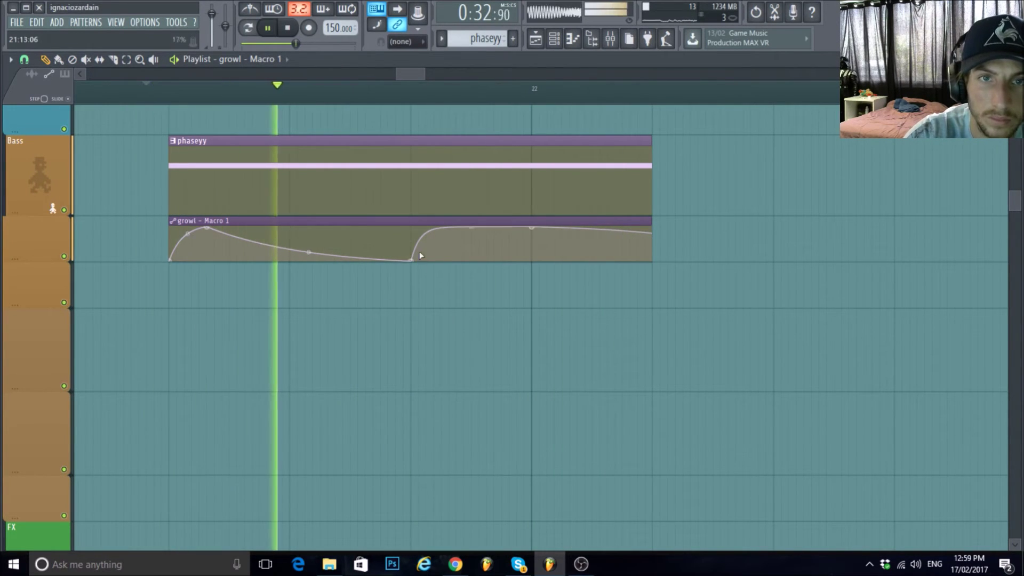
key("space")
Shorten the phaseyy and growl Macro 1 clips together to two beats, deselect them and play the result.
key("ctrl+a")
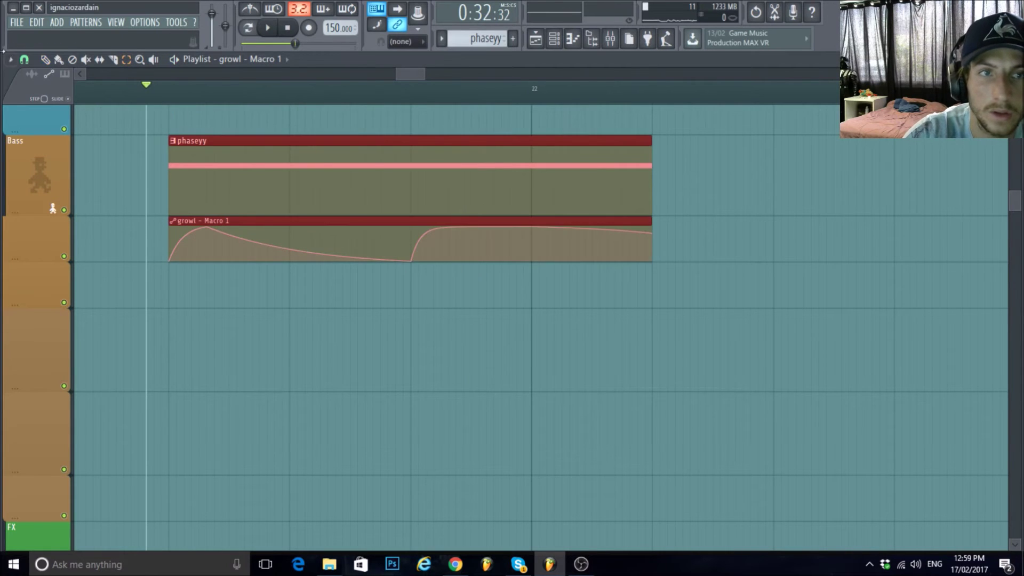
left_click_drag(650, 143, 412, 158)
key("space")
key("ctrl+d")
scroll(235, 357, "up", 1)
scroll(239, 361, "up", 1)
key("space")
key("space")
key("space")
Reshape the start of the growl Macro 1 automation with a faster rise and a short hold at maximum, and play it.
left_click(138, 307)
right_click(138, 310)
left_click(134, 303)
left_click(111, 323)
right_click(132, 309)
key("space")
key("space")
key("space")
key("space")
key("space")
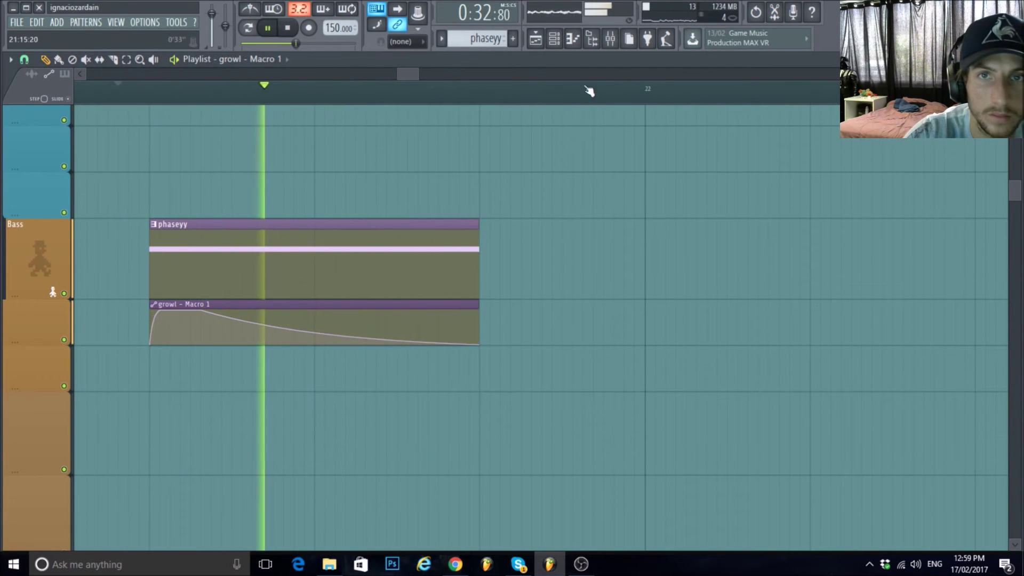
Replay the part, open the growl channel's Serum instrument and stop playback.
left_click(553, 41)
key("space")
key("space")
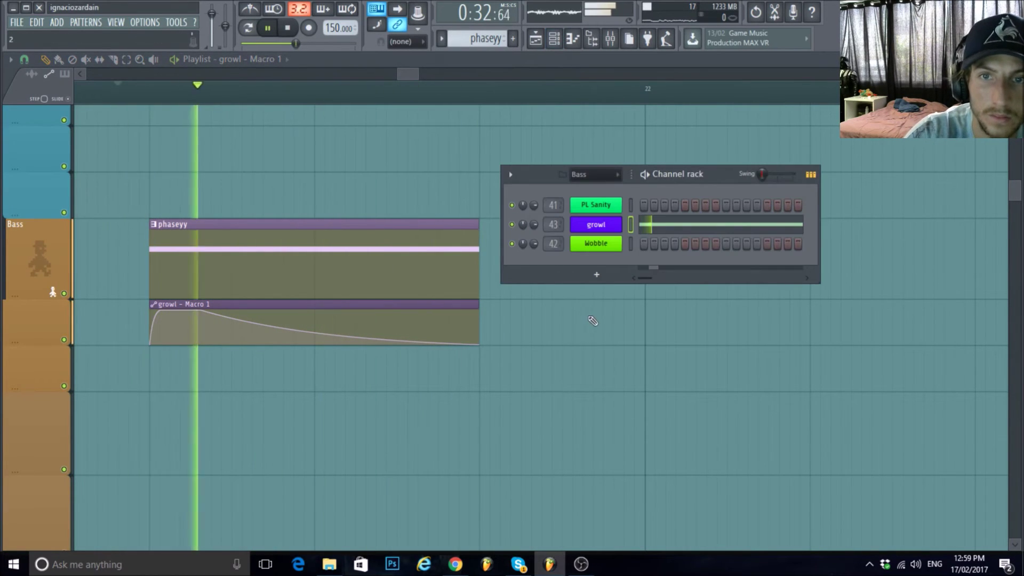
left_click(595, 228)
left_click(288, 29)
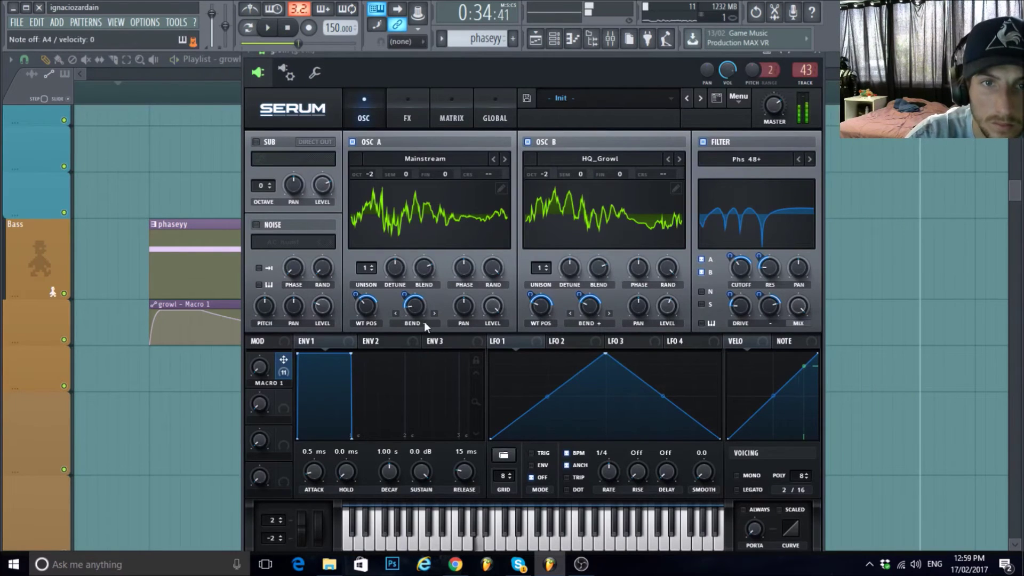
Adjust oscillator A's wavetable position and warp in Serum, sweeping Macro 1 to test the growl's movement.
mouse_move(374, 306)
left_mouse_down()
mouse_move(359, 344)
mouse_move(372, 315)
left_mouse_up()
left_click_drag(263, 366, 300, 347)
left_click_drag(367, 311, 376, 297)
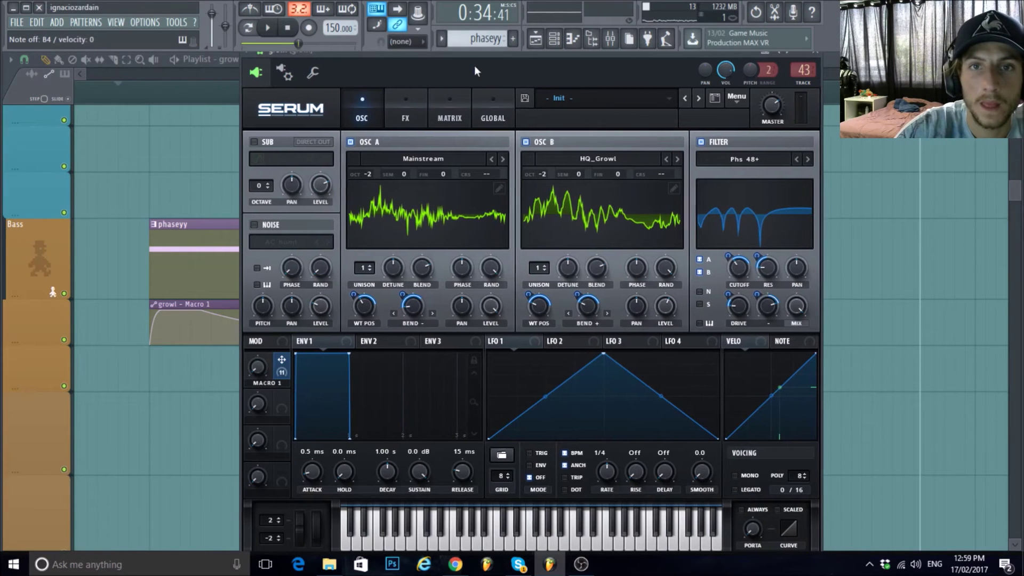
left_click_drag(475, 65, 451, 59)
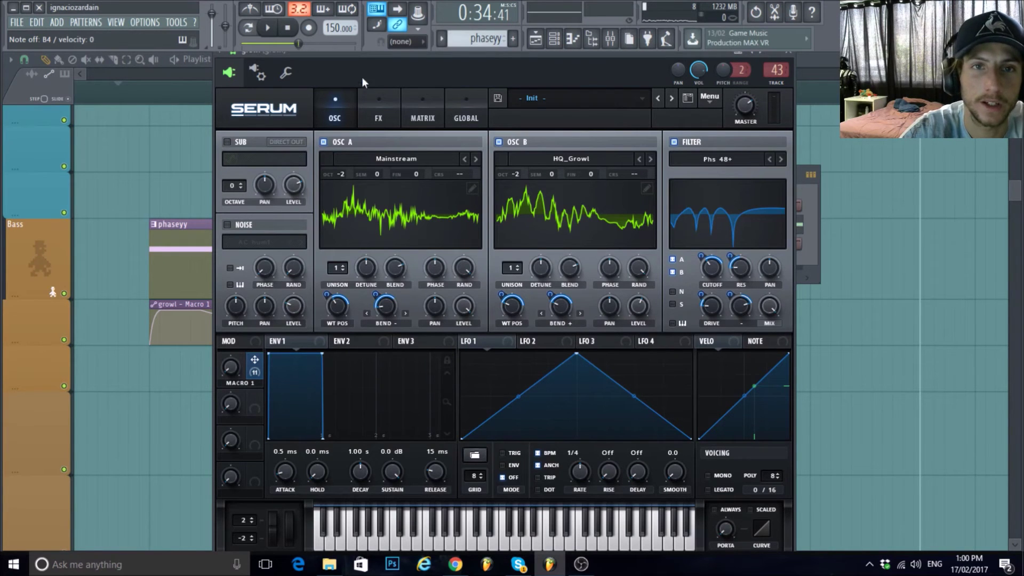
left_click_drag(366, 59, 380, 58)
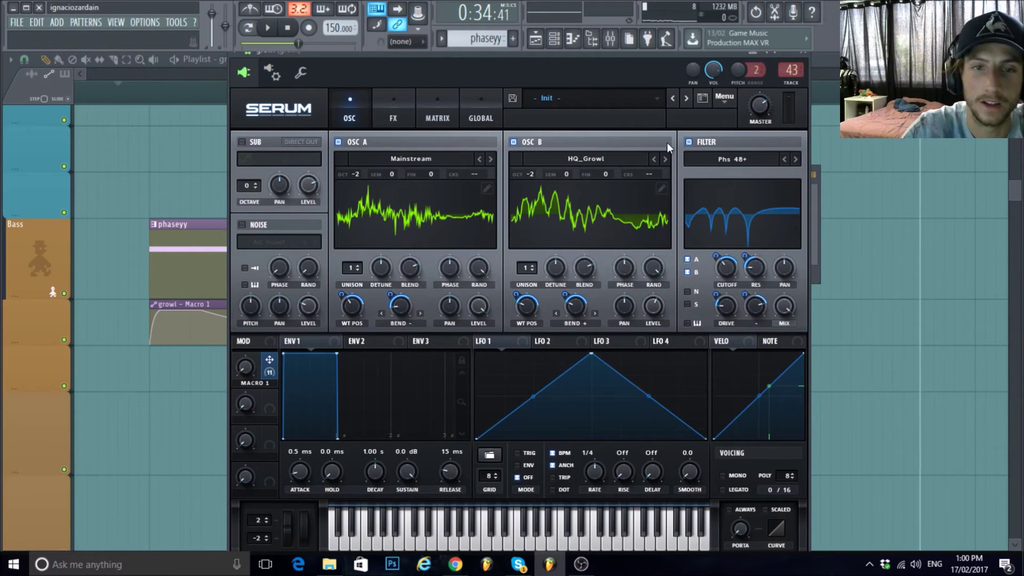
left_click_drag(348, 316, 407, 310)
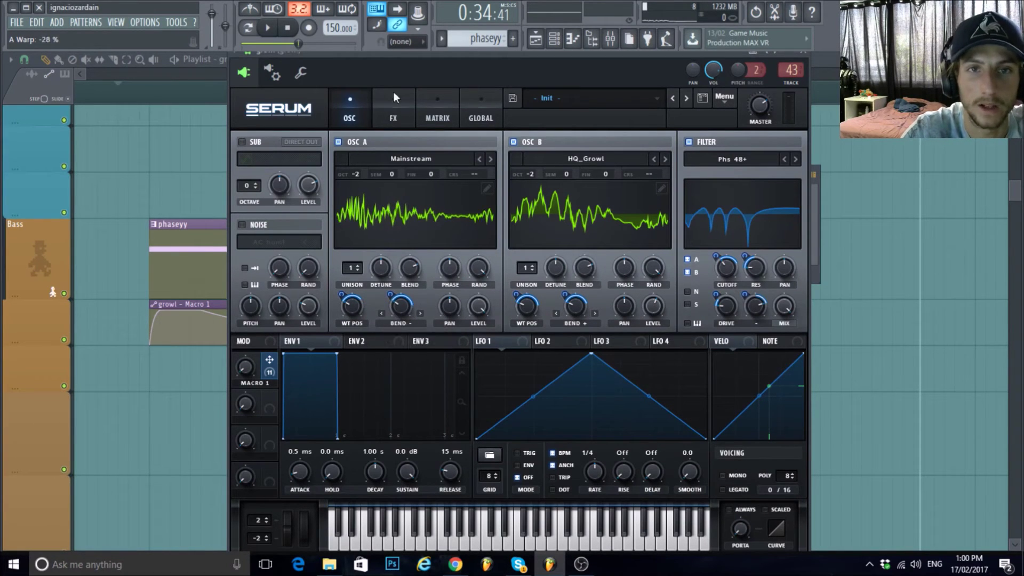
left_click_drag(249, 364, 252, 306)
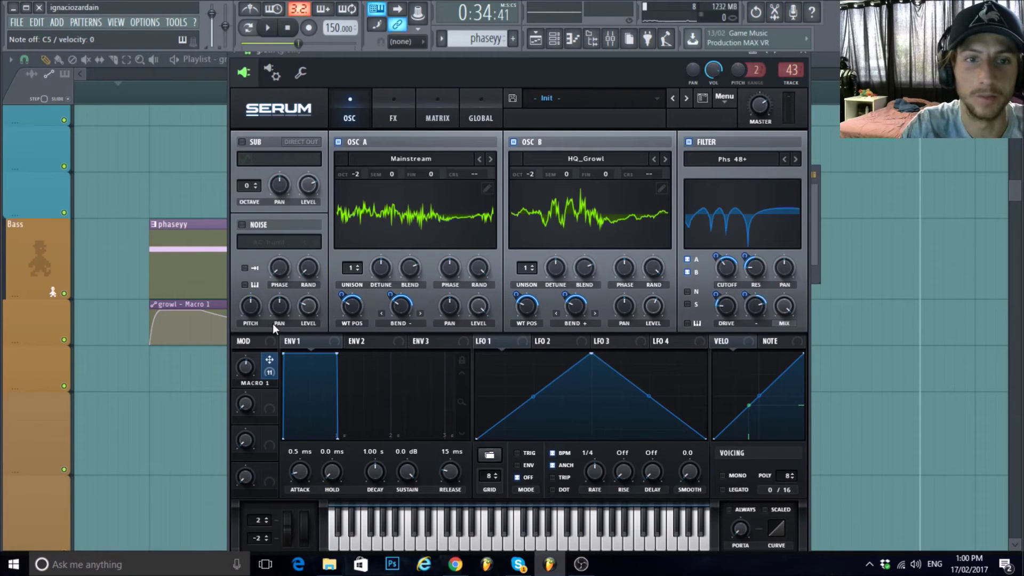
mouse_move(247, 369)
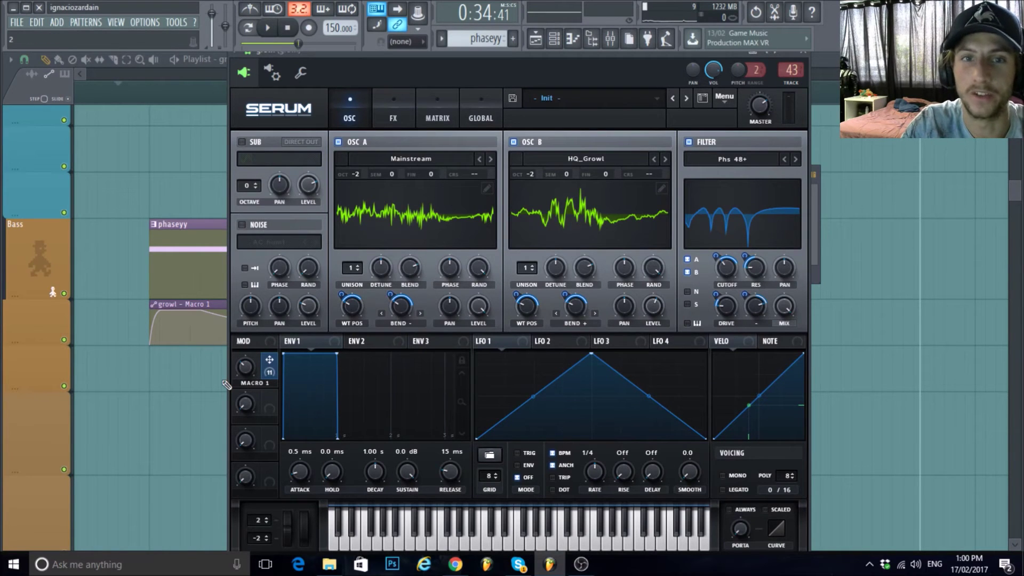
left_click_drag(244, 370, 267, 347)
Return to the playlist, play the bass section from just before bar 20 and stop playback.
left_click(153, 97)
key("space")
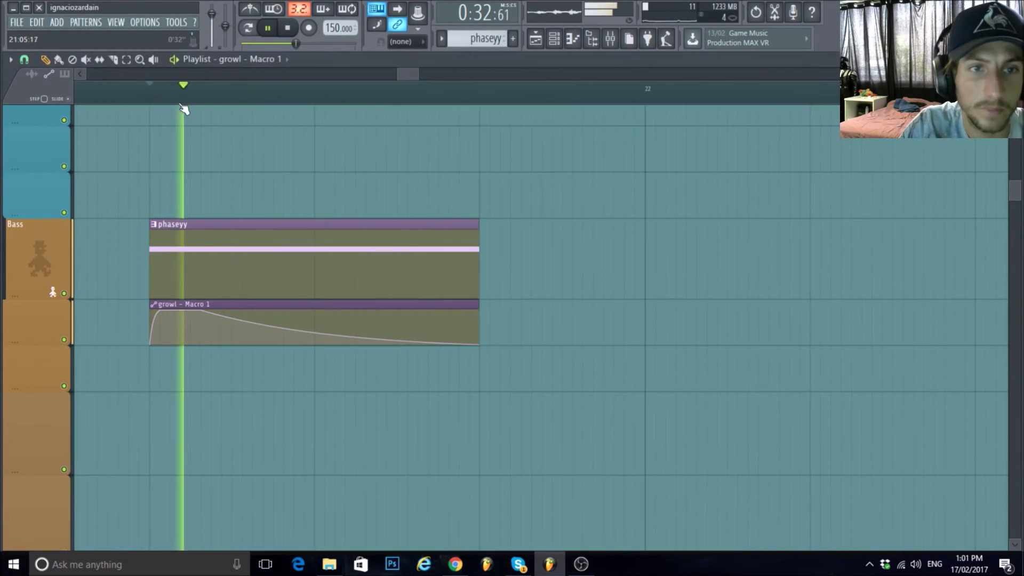
left_click(200, 91)
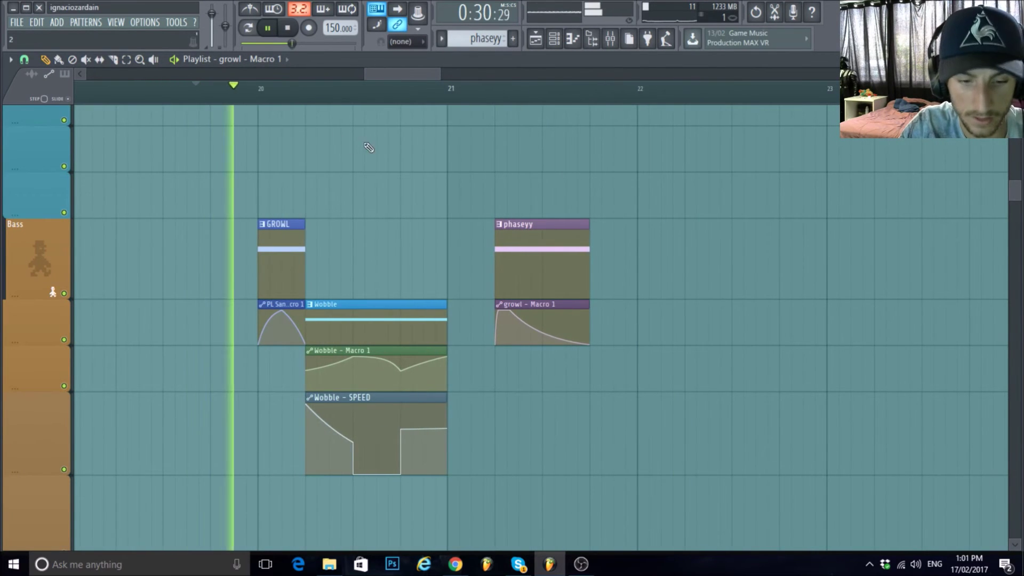
scroll(469, 260, "up", 2)
scroll(469, 260, "down", 1)
left_click(121, 91)
scroll(475, 352, "up", 2)
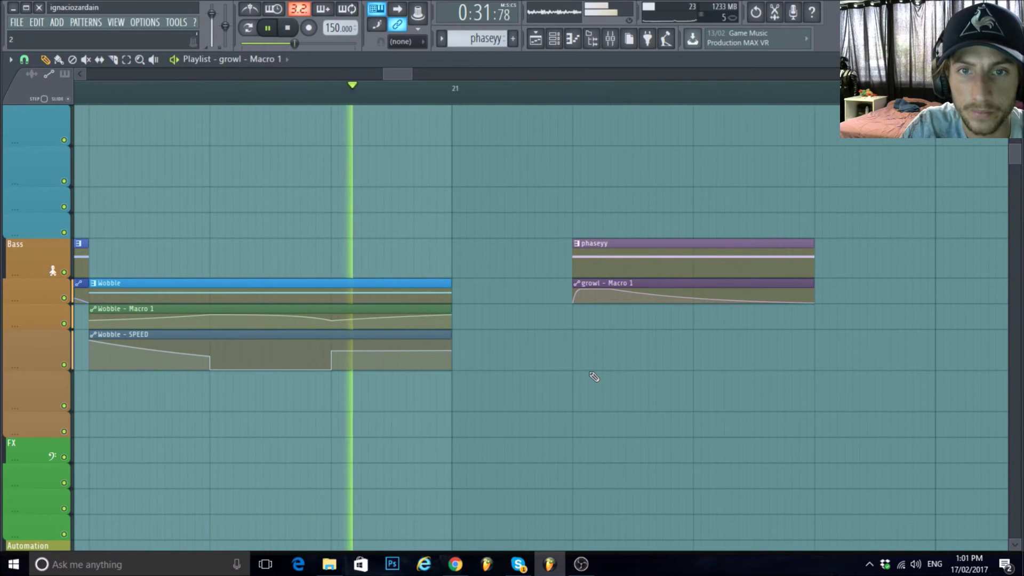
scroll(590, 376, "down", 3)
key("space")
Duplicate the GROWL and PL Sanity Macro 1 clips from bar 20 and place the copies at bar 21, directly before phaseyy.
left_click(126, 60)
scroll(233, 293, "up", 1)
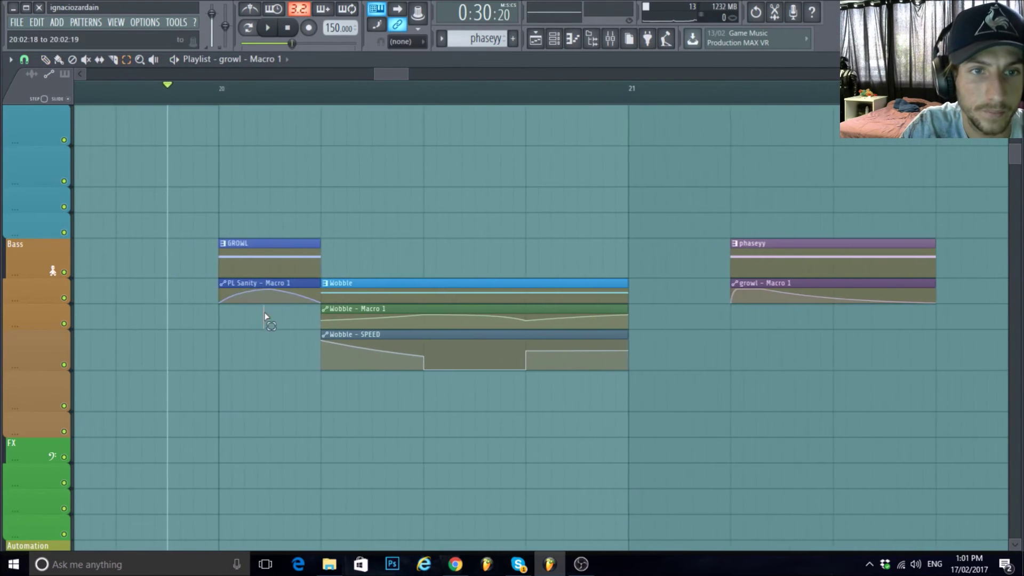
left_click_drag(265, 318, 214, 229)
scroll(159, 201, "down", 2)
key("ctrl+b")
scroll(295, 256, "up", 2)
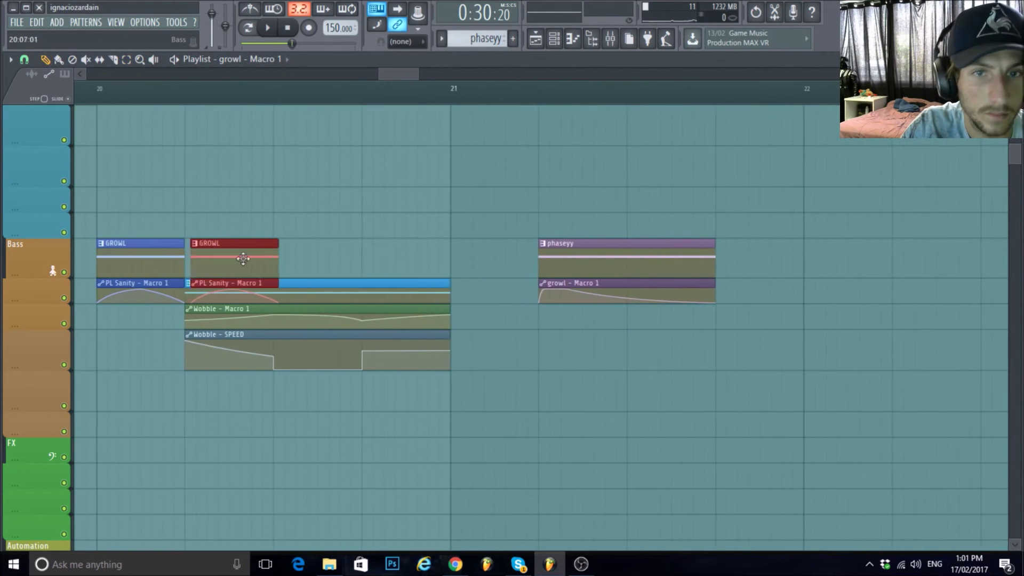
left_click_drag(229, 265, 479, 265)
scroll(517, 362, "up", 4)
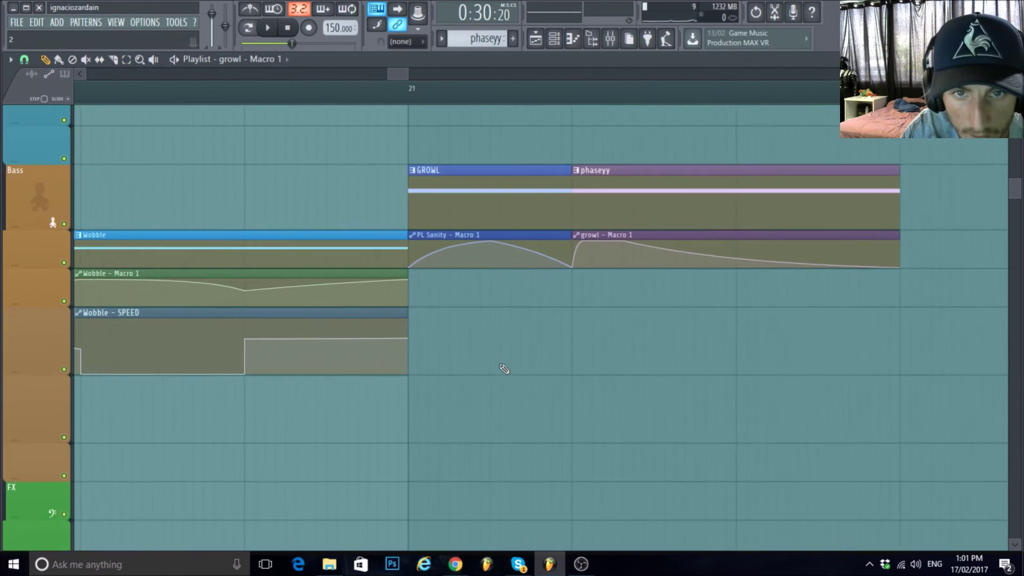
Make the PL Sanity Macro 1 clip at bar 21 unique, bend its rise into a late steep curve and play the section.
left_click(322, 193)
left_click(386, 289)
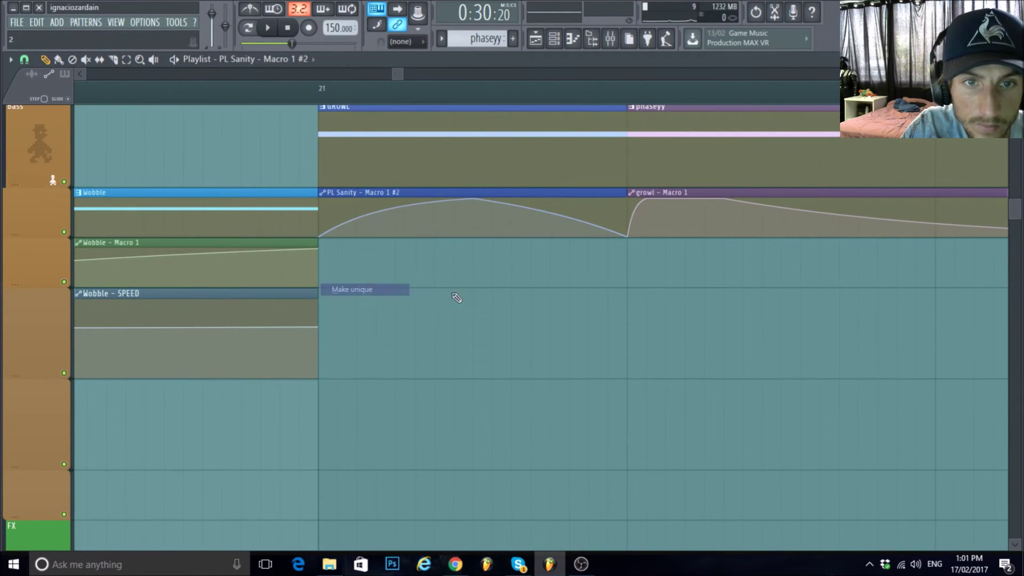
scroll(372, 220, "up", 1)
key("space")
scroll(470, 336, "down", 2)
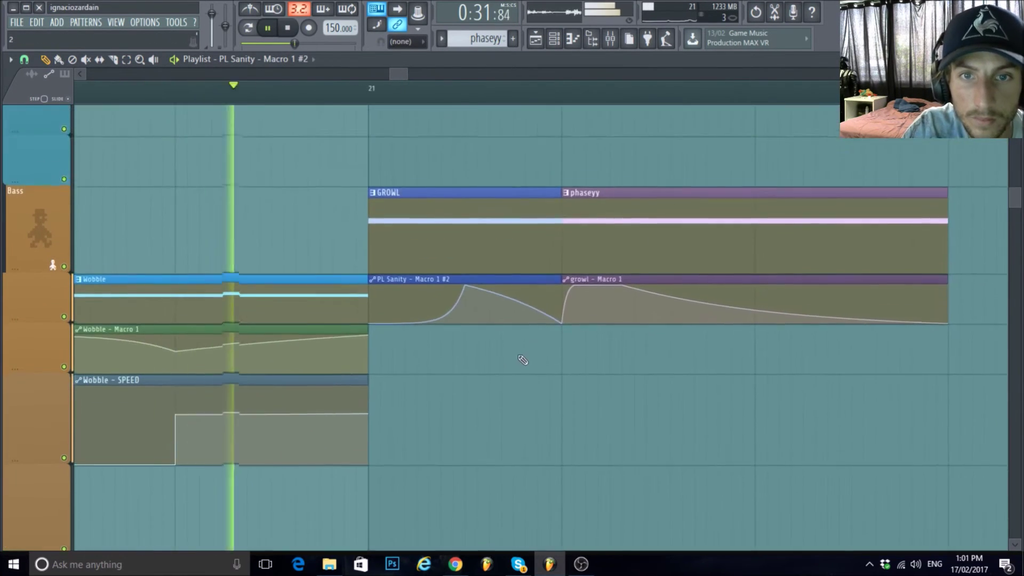
key("space")
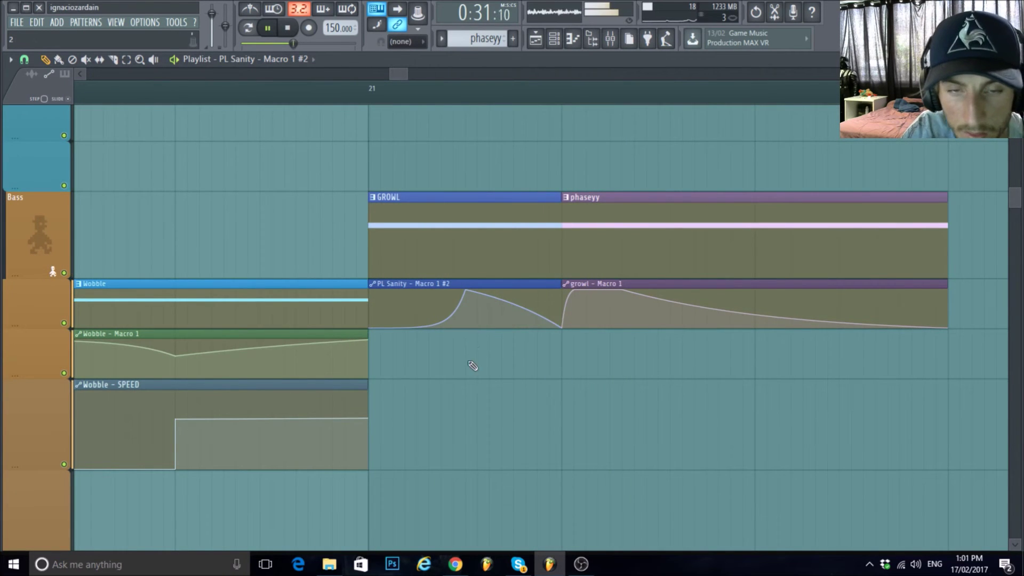
scroll(472, 361, "up", 1)
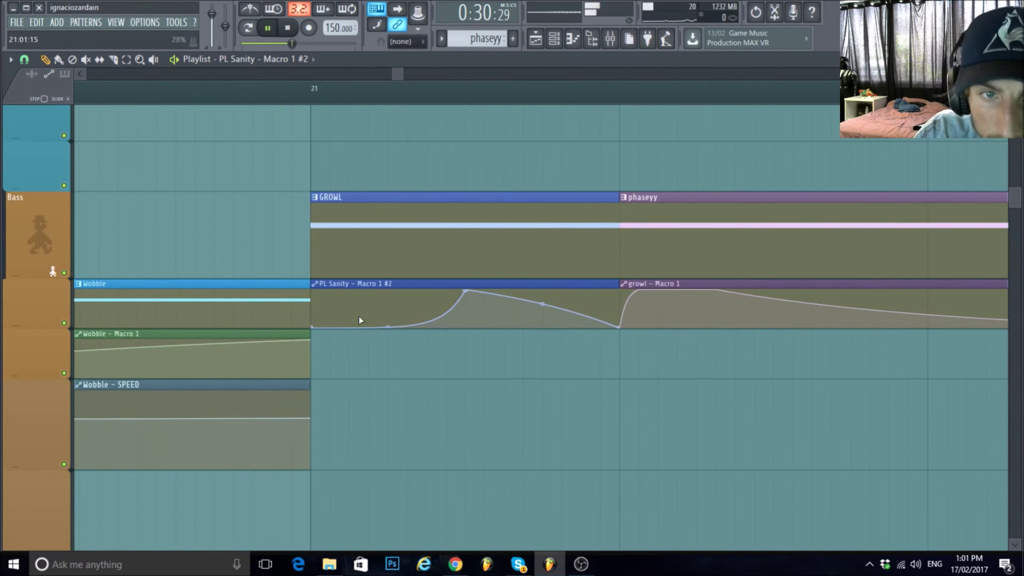
Raise the unique PL Sanity automation's start to maximum, add a low point before its peak and bow the final fall upward.
left_click_drag(315, 329, 313, 290)
right_click(389, 323)
scroll(399, 434, "up", 1)
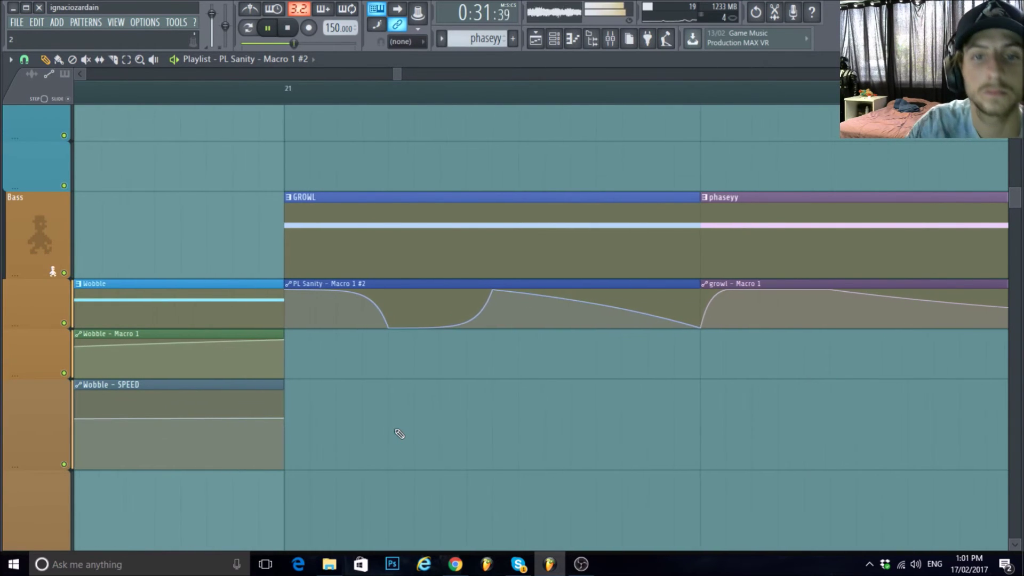
scroll(480, 374, "down", 2)
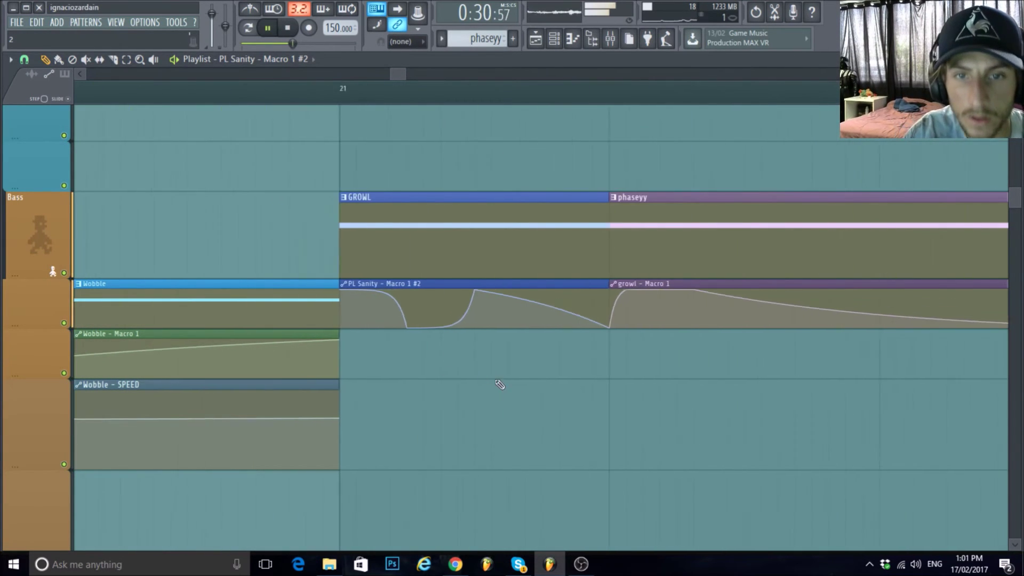
scroll(528, 315, "up", 2)
scroll(446, 411, "down", 6)
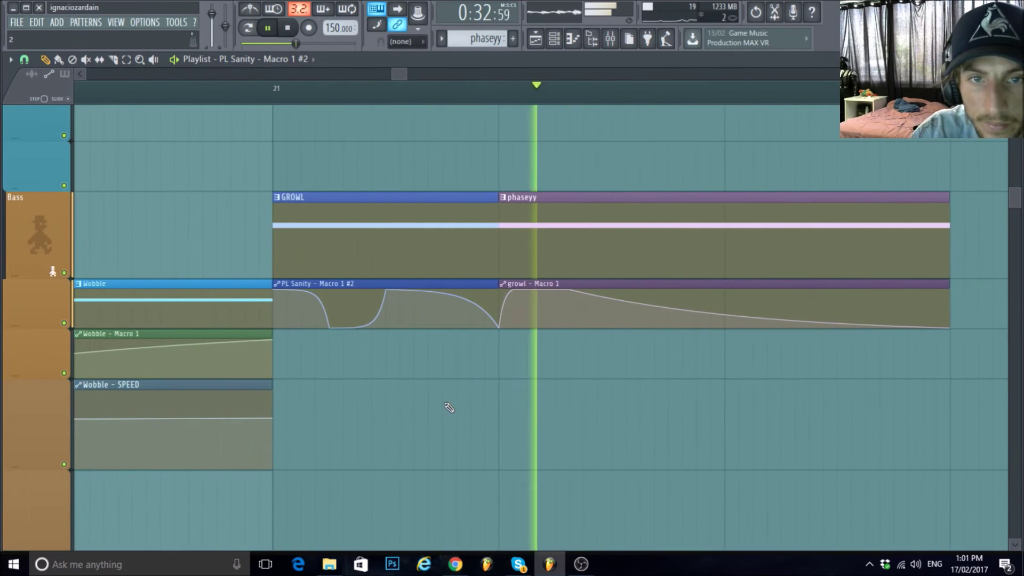
Play the arrangement from around bar 17 through the drop to hear the bass with the drums.
scroll(667, 382, "down", 5)
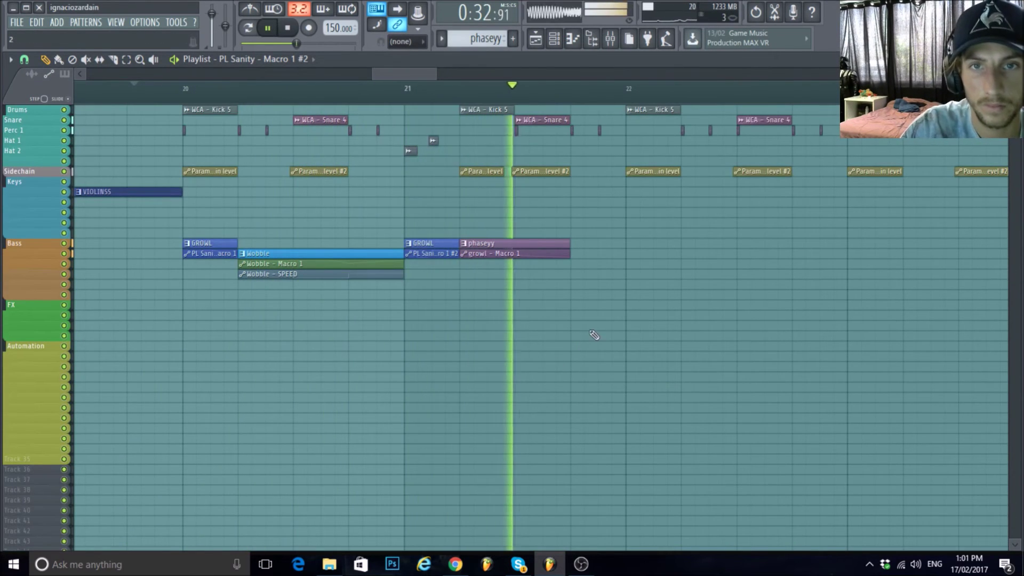
scroll(680, 319, "down", 3)
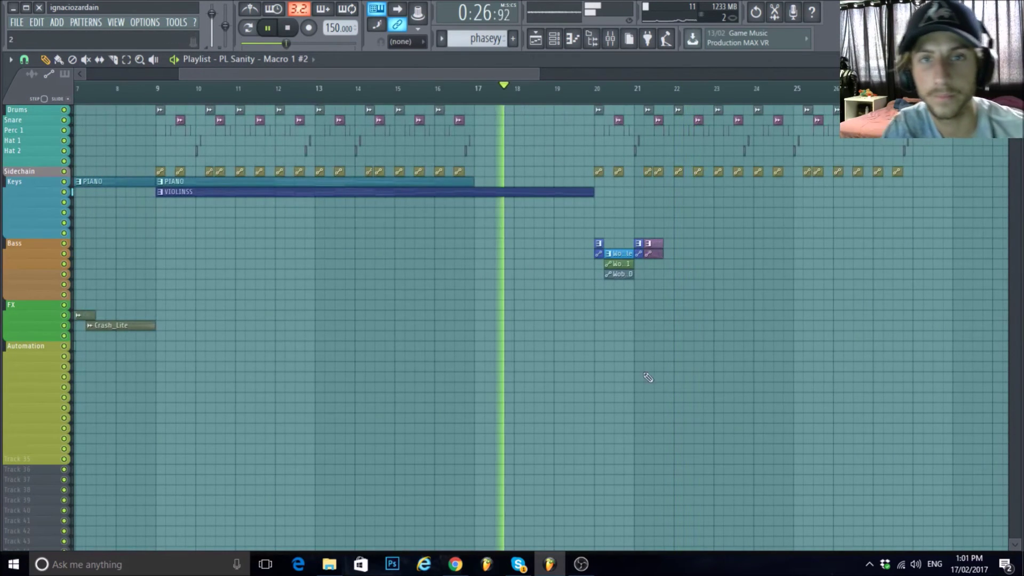
scroll(647, 430, "up", 2)
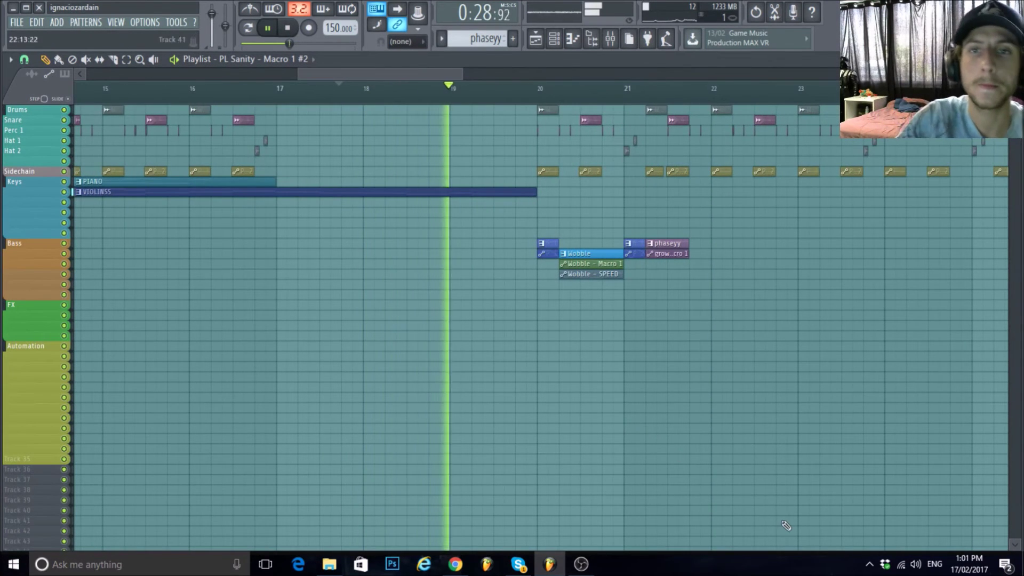
scroll(589, 395, "up", 4)
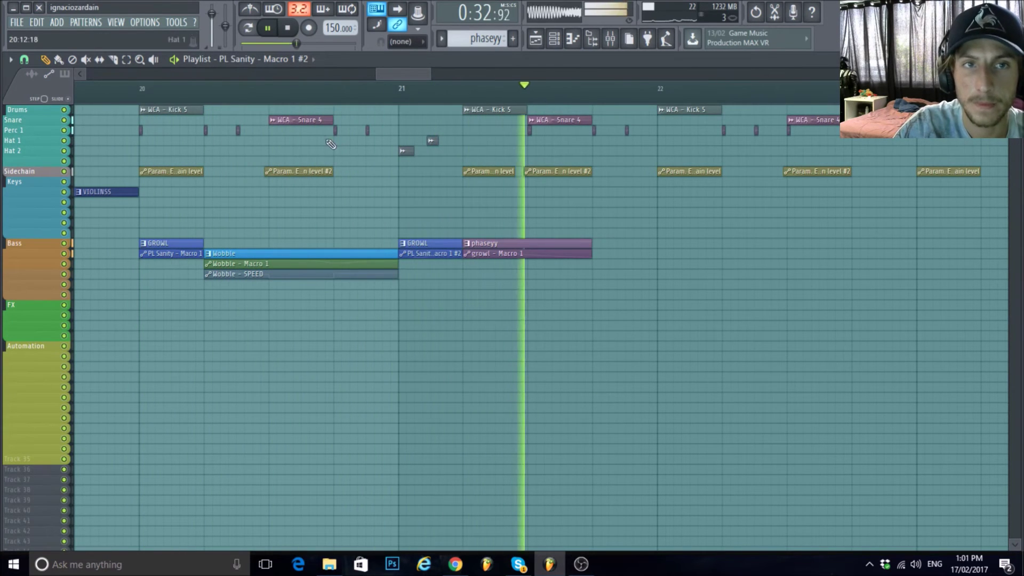
Reshape the PL Sanity Macro 1 automation at bar 21 by moving its low point later and raising its end.
scroll(446, 354, "up", 3)
scroll(395, 349, "up", 4)
scroll(396, 349, "down", 3)
key("space")
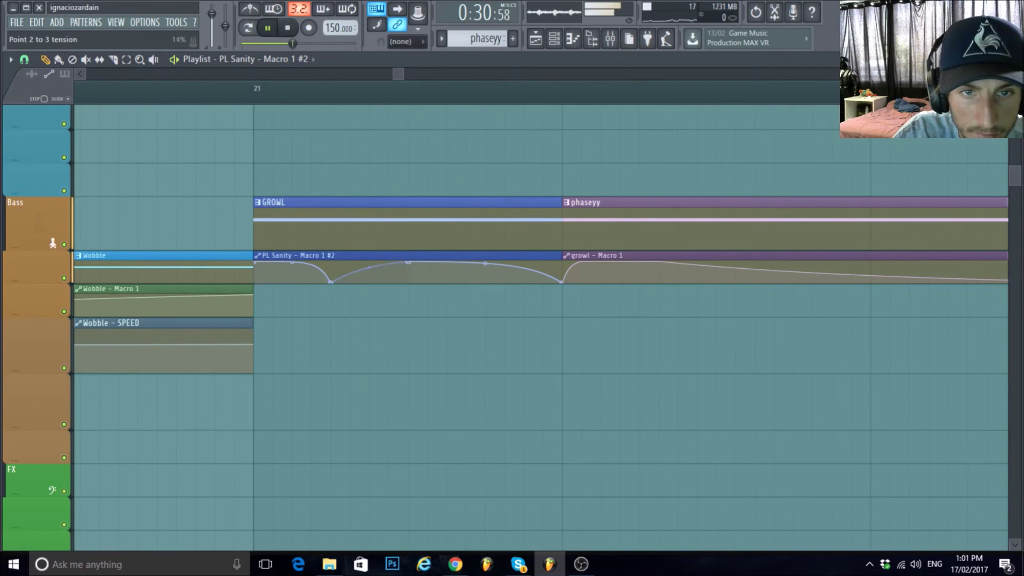
scroll(366, 327, "up", 2)
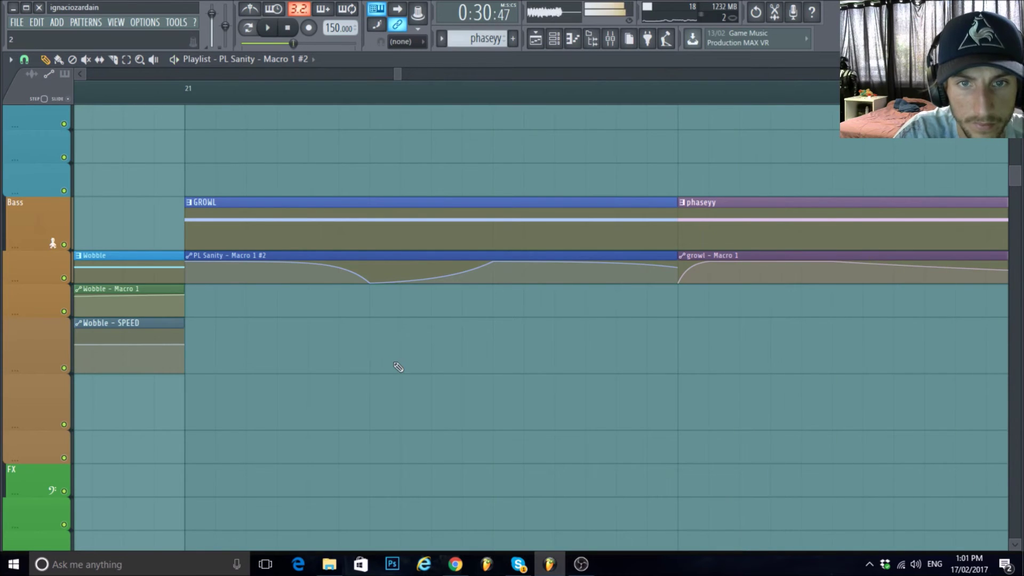
scroll(480, 376, "down", 3)
scroll(557, 397, "up", 2)
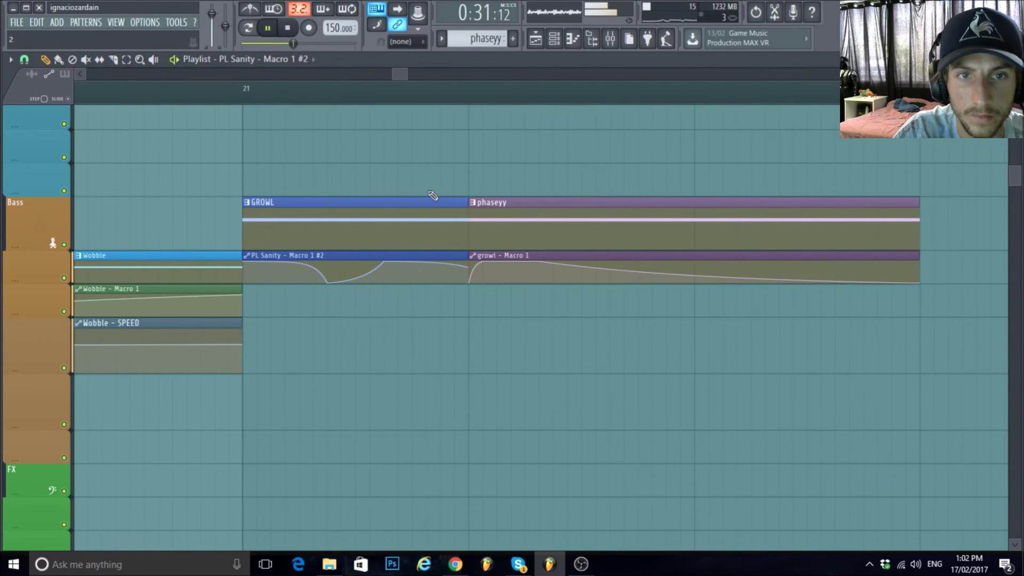
Play bars 20 and 21 to hear the reshaped growl automation leading into phaseyy.
scroll(534, 326, "down", 3)
key("space")
scroll(222, 95, "down", 3)
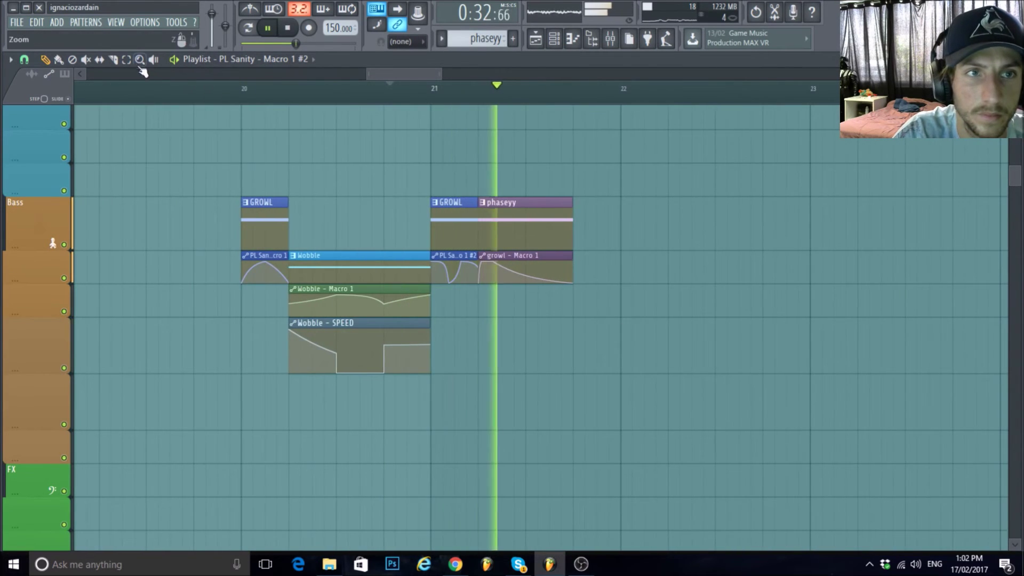
scroll(462, 383, "up", 2)
key("space")
Duplicate the Wobble clip with its Macro 1 and SPEED automation and place the copies in the second half of bar 22.
left_click_drag(308, 429, 280, 201)
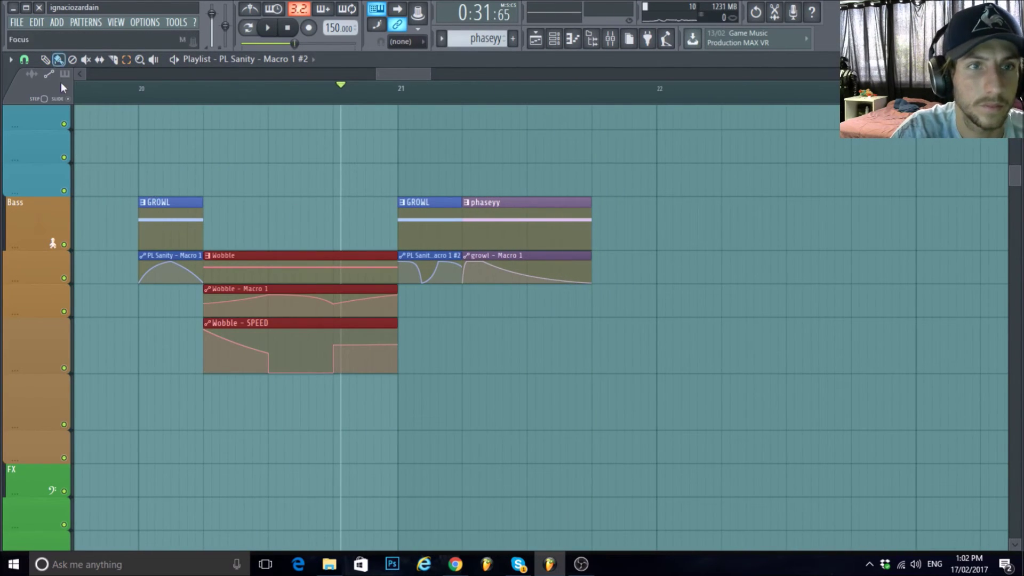
key("ctrl+b")
scroll(157, 85, "down", 1)
scroll(341, 288, "up", 2)
left_click_drag(400, 259, 911, 187)
scroll(619, 197, "up", 2)
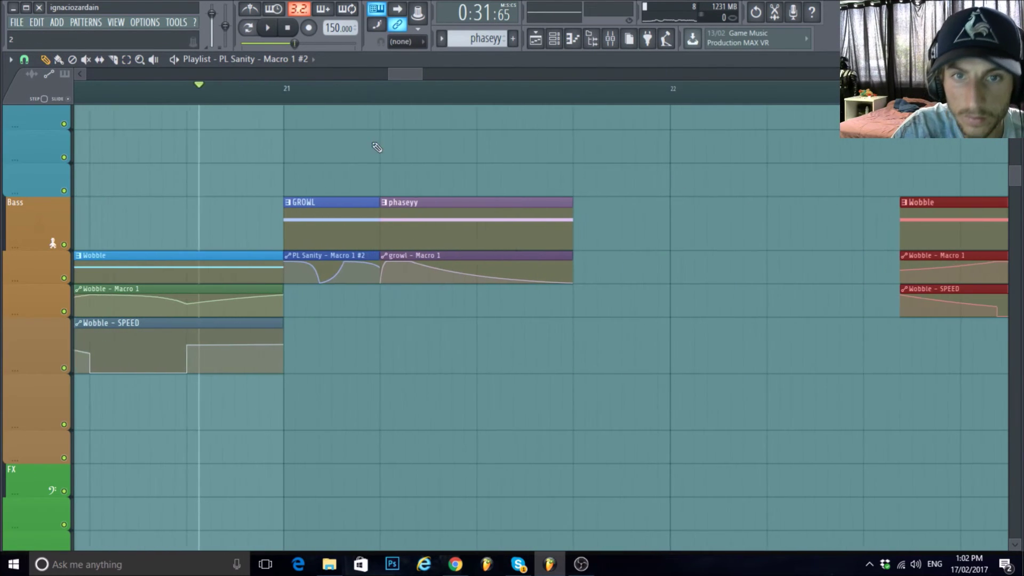
Duplicate the phaseyy clip and its growl Macro 1 automation directly after the originals in bar 21.
scroll(128, 70, "left", 1)
left_click(126, 59)
scroll(129, 72, "down", 1)
left_click_drag(447, 341, 445, 228)
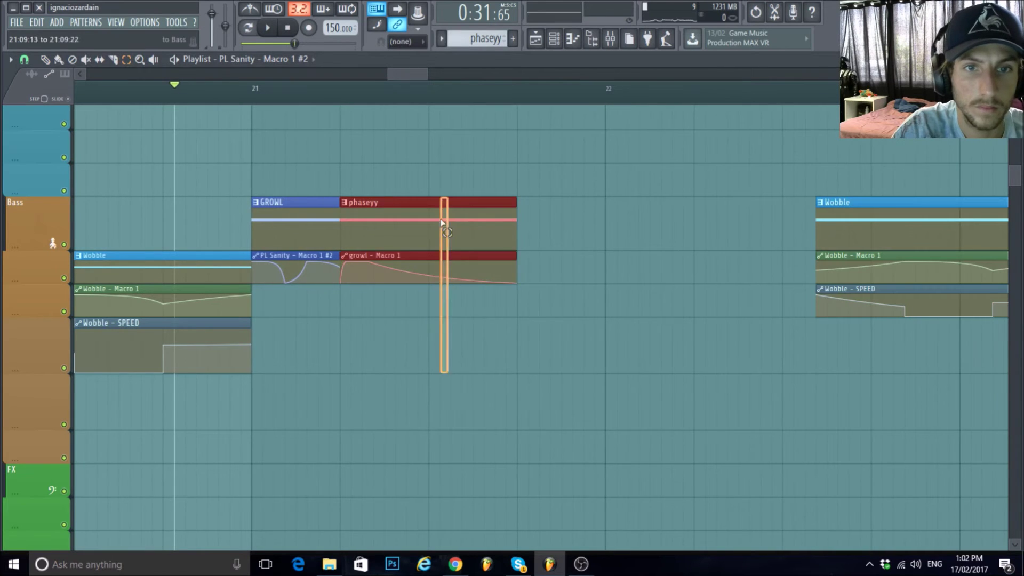
scroll(672, 299, "up", 2)
key("ctrl+b")
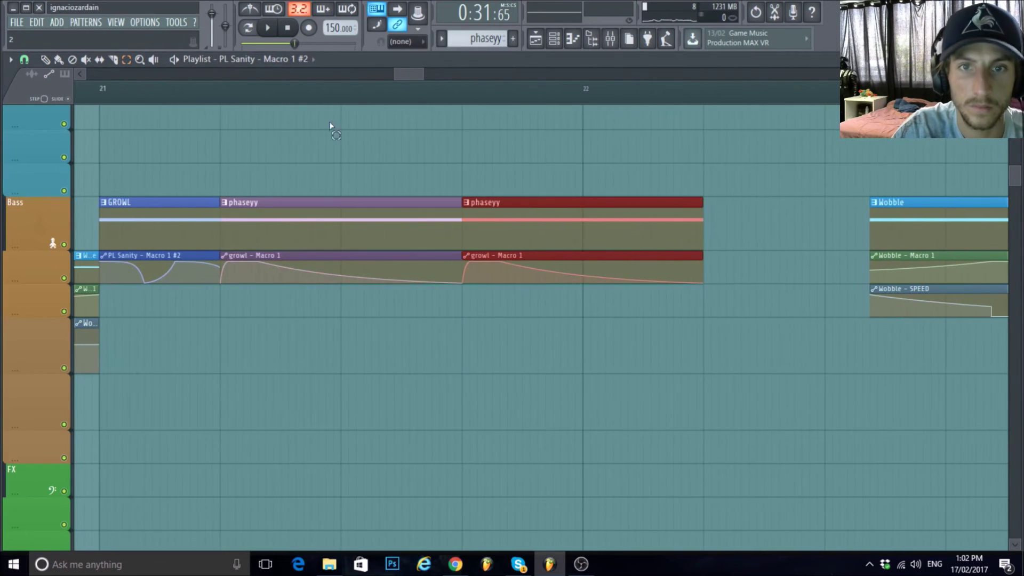
Make the copied growl Macro 1 automation rise and hold high, keep the pair directly after the first phaseyy, and play it.
left_click_drag(564, 255, 553, 344)
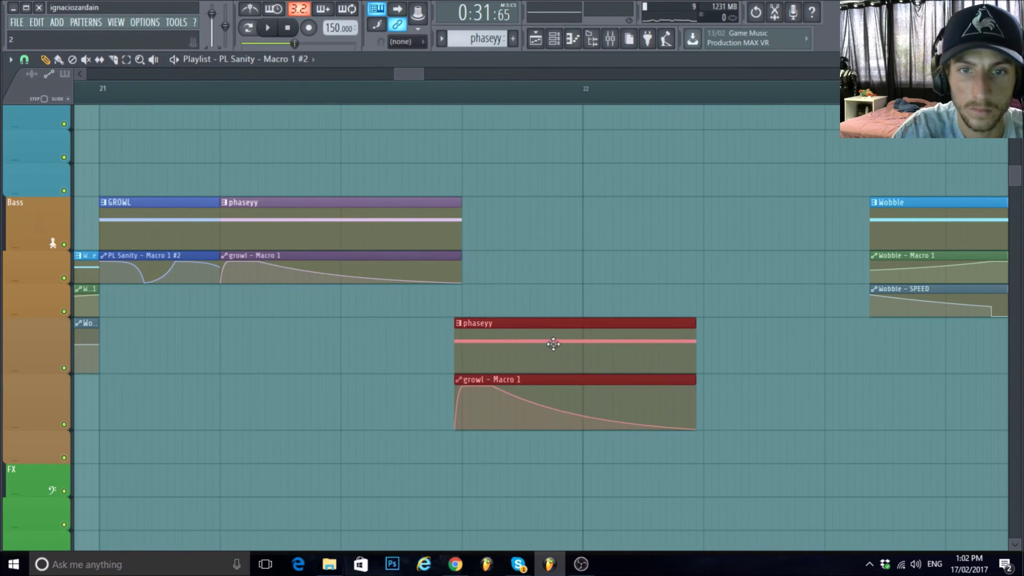
scroll(481, 335, "down", 2)
left_click_drag(504, 323, 706, 353)
left_click_drag(296, 322, 346, 196)
left_click(86, 91)
scroll(402, 357, "up", 1)
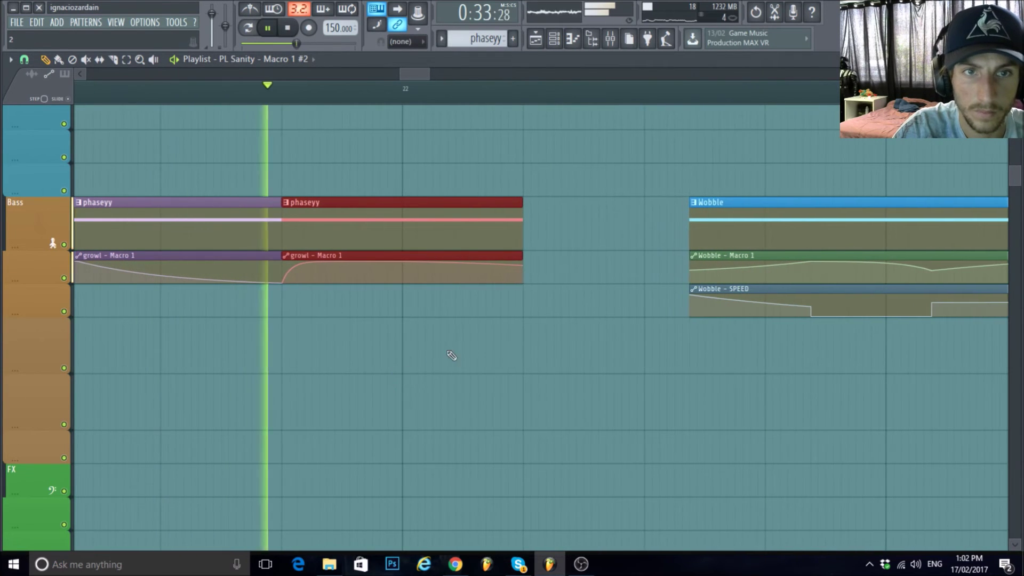
Move the copied phaseyy and growl Macro 1 clips to start at bar 22 under the kick and play the section.
key("space")
scroll(469, 379, "up", 6)
scroll(335, 386, "down", 4)
left_click_drag(365, 346, 465, 342)
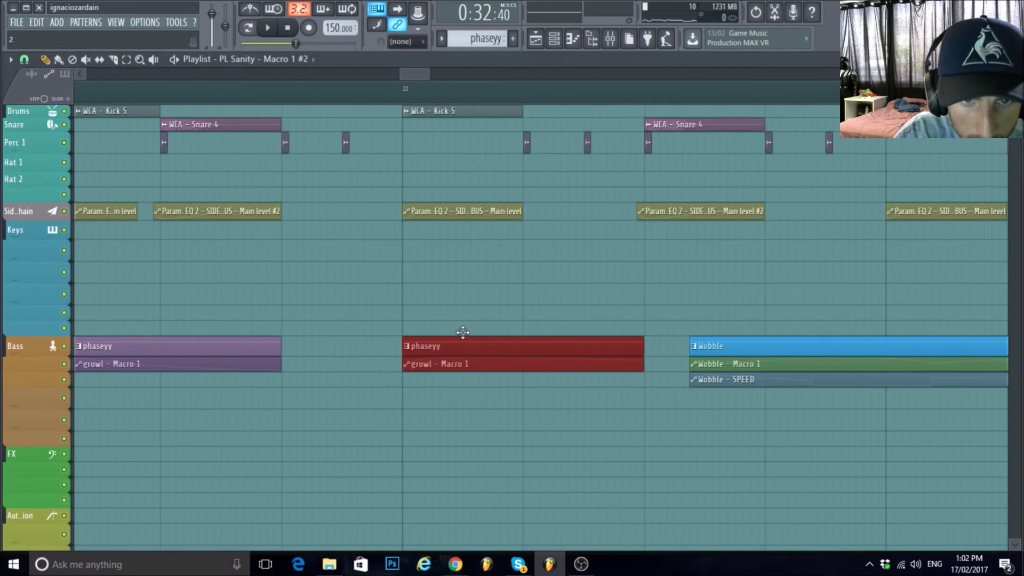
key("space")
scroll(379, 384, "down", 2)
scroll(555, 407, "up", 3)
key("space")
scroll(533, 417, "down", 3)
scroll(27, 128, "down", 1)
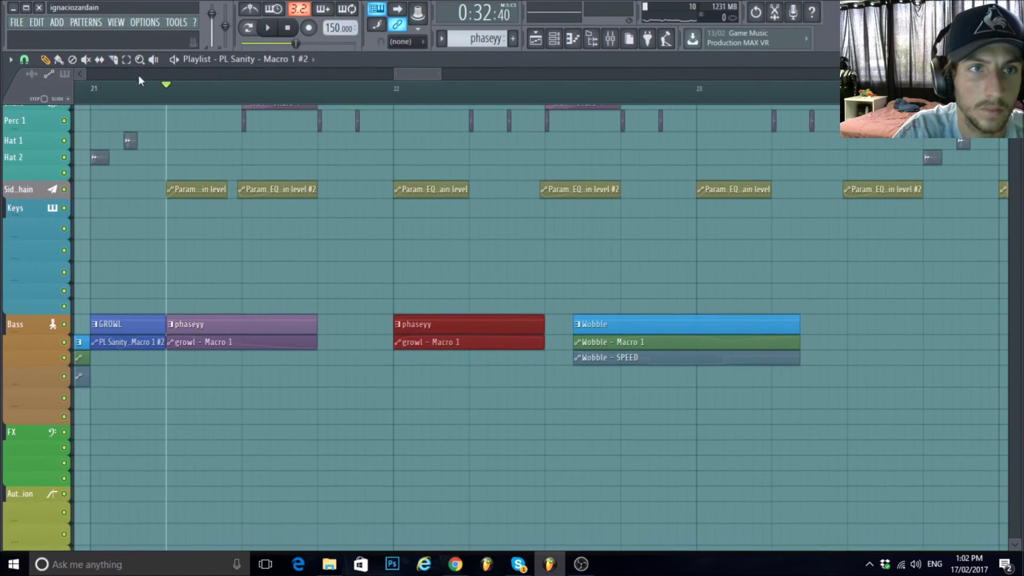
Move the copied Wobble, Macro 1 and SPEED clips to the last beat of bar 21 and shorten them to one beat.
left_click_drag(661, 345, 662, 293)
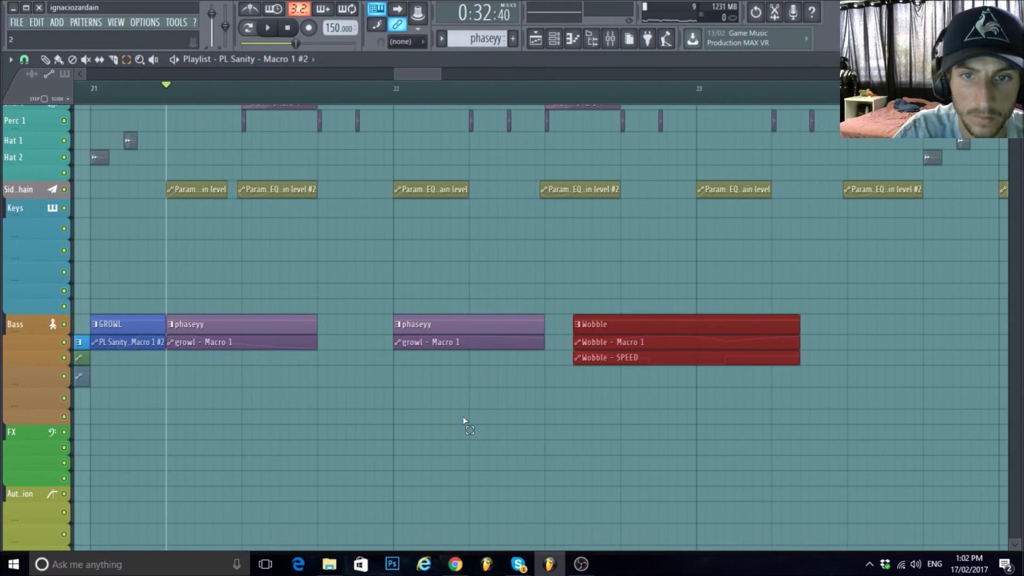
scroll(464, 421, "up", 2)
left_click(46, 59)
left_click_drag(610, 249, 354, 309)
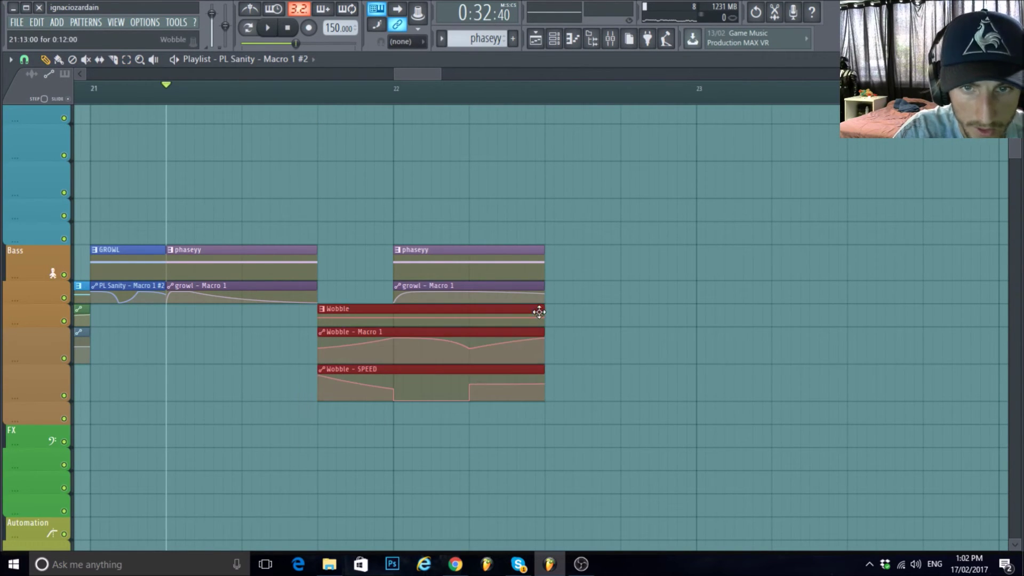
left_click_drag(539, 312, 439, 312)
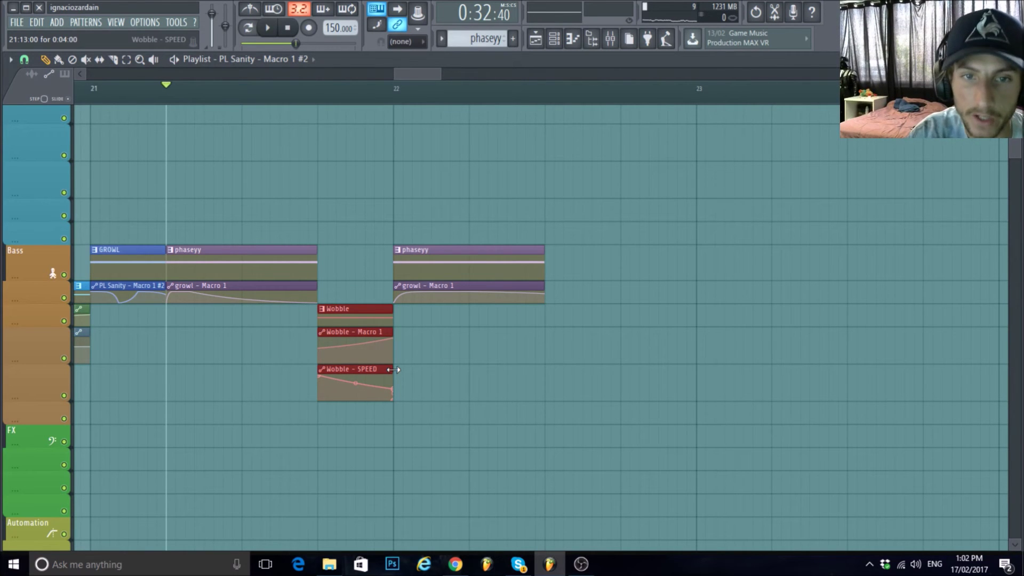
Play from bar 21 into bar 22 to hear the short wobble between the two phaseyy parts.
scroll(403, 415, "up", 3)
scroll(443, 406, "down", 6)
scroll(467, 428, "up", 1)
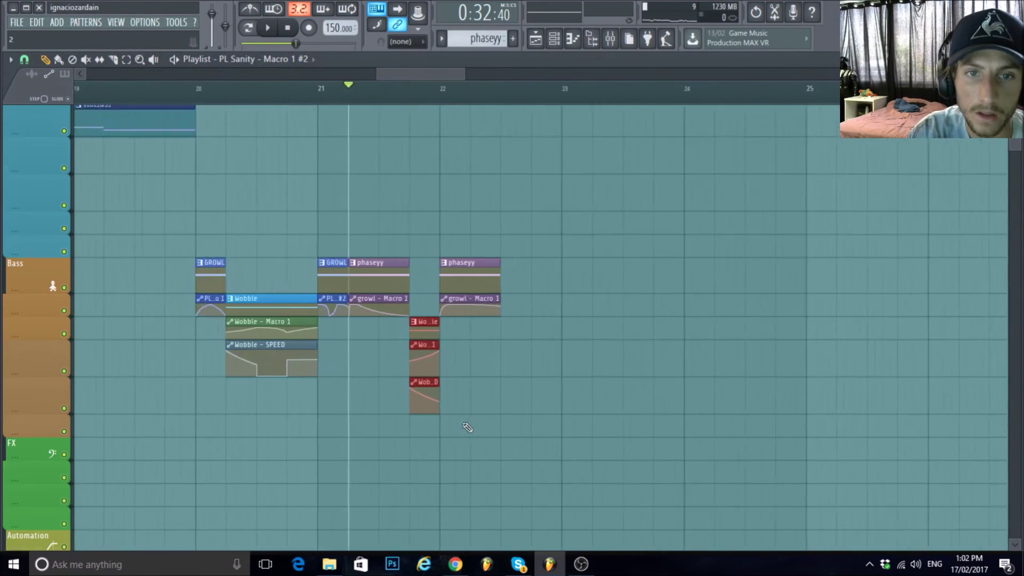
key("space")
scroll(459, 448, "up", 3)
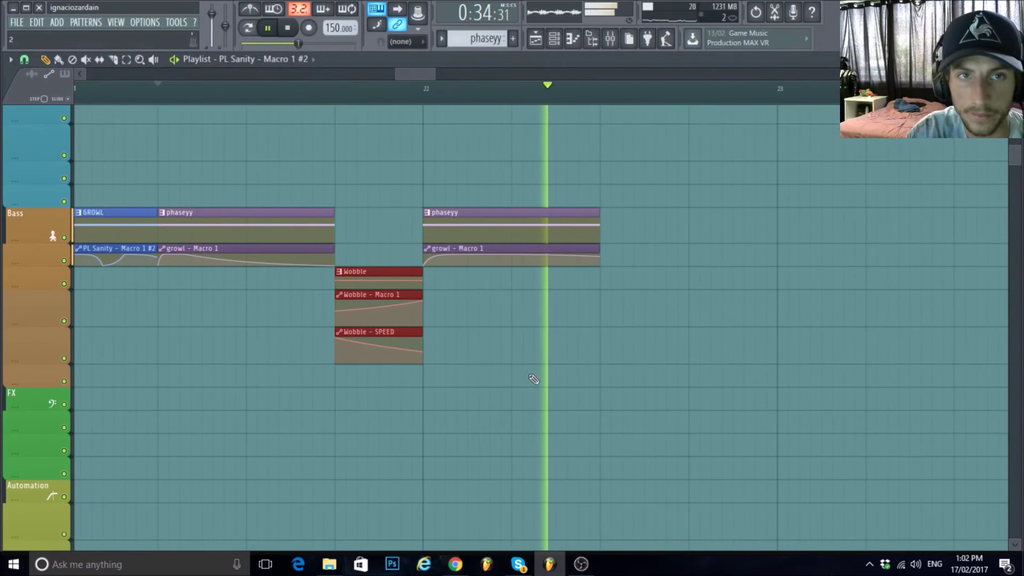
scroll(530, 382, "down", 2)
scroll(530, 373, "up", 2)
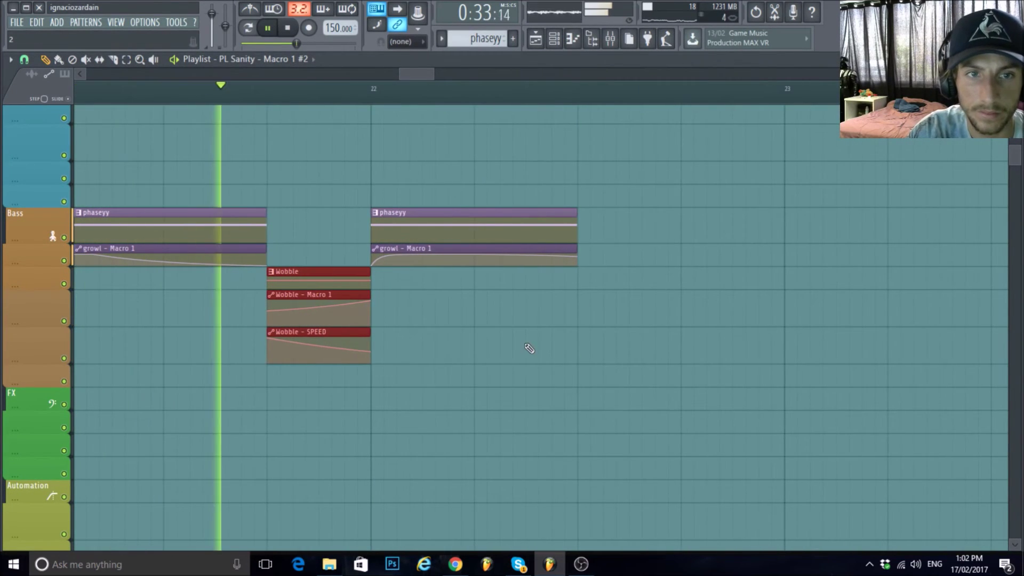
Duplicate the phaseyy and growl Macro 1 clips at bar 22 to fill the bar's second half and play the result.
key("space")
left_click_drag(466, 284, 495, 160)
scroll(495, 139, "down", 2)
key("ctrl+b")
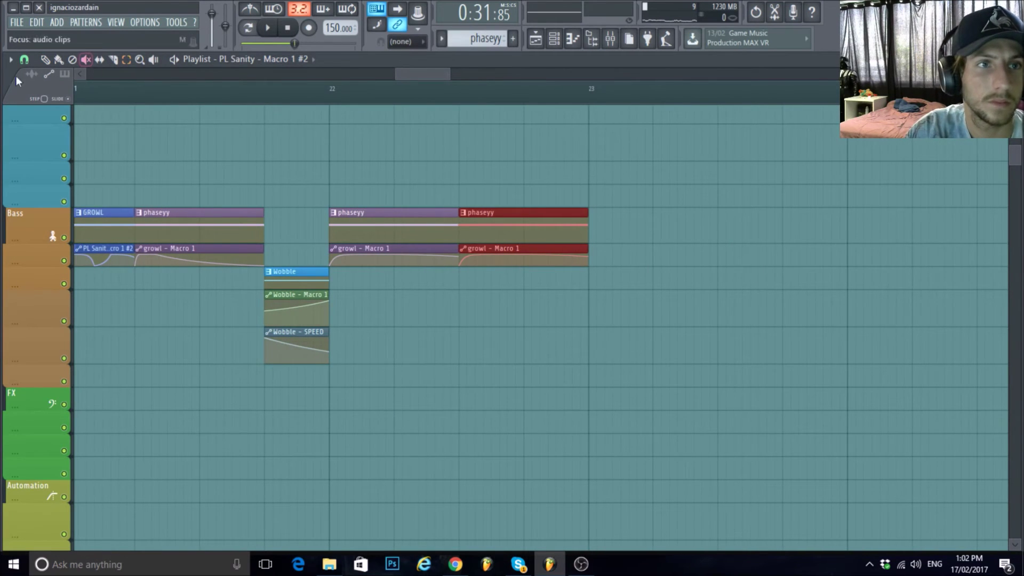
scroll(295, 128, "down", 2)
key("space")
scroll(254, 155, "up", 1)
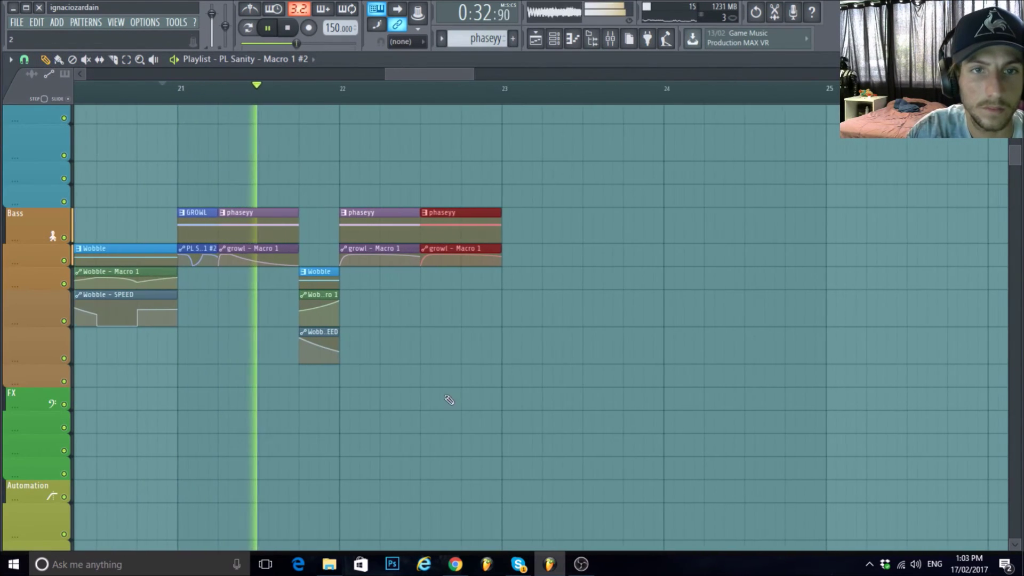
key("space")
Look over the whole arrangement, from the piano and violin sections and drums to the bass clips of the drop.
scroll(494, 379, "up", 3)
scroll(534, 372, "down", 5)
scroll(541, 367, "up", 2)
scroll(534, 369, "up", 2)
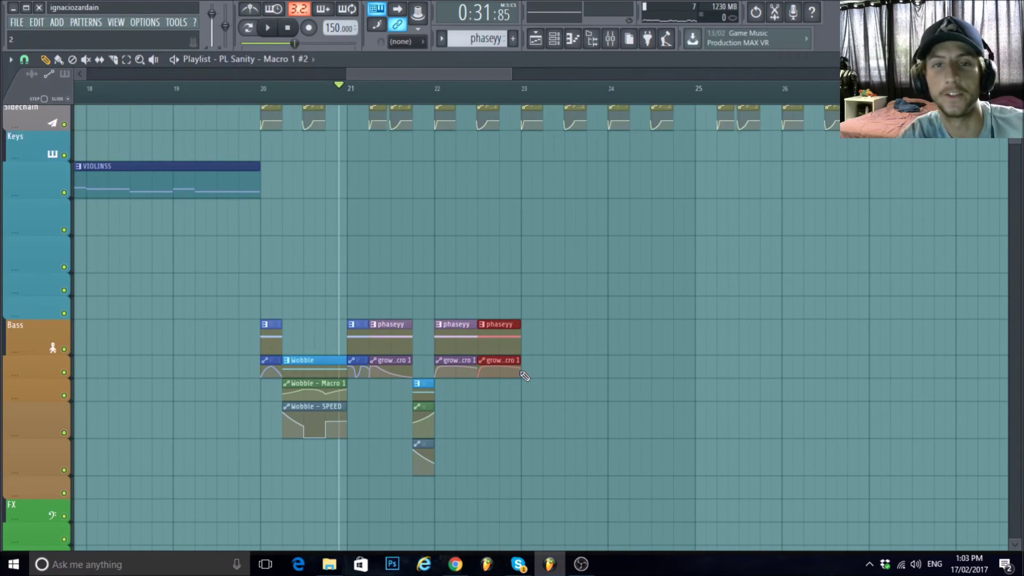
scroll(320, 437, "down", 4)
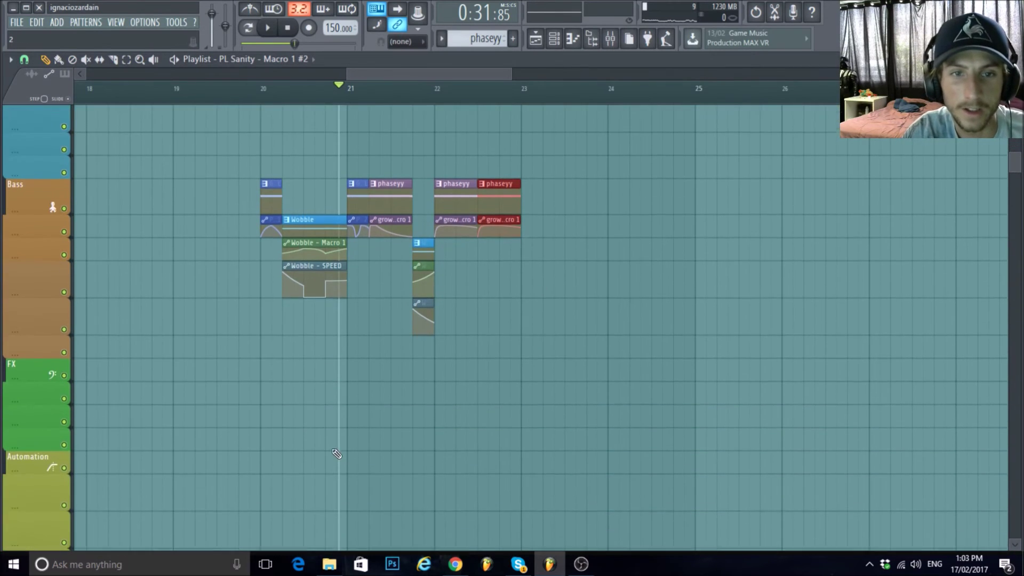
scroll(475, 405, "up", 3)
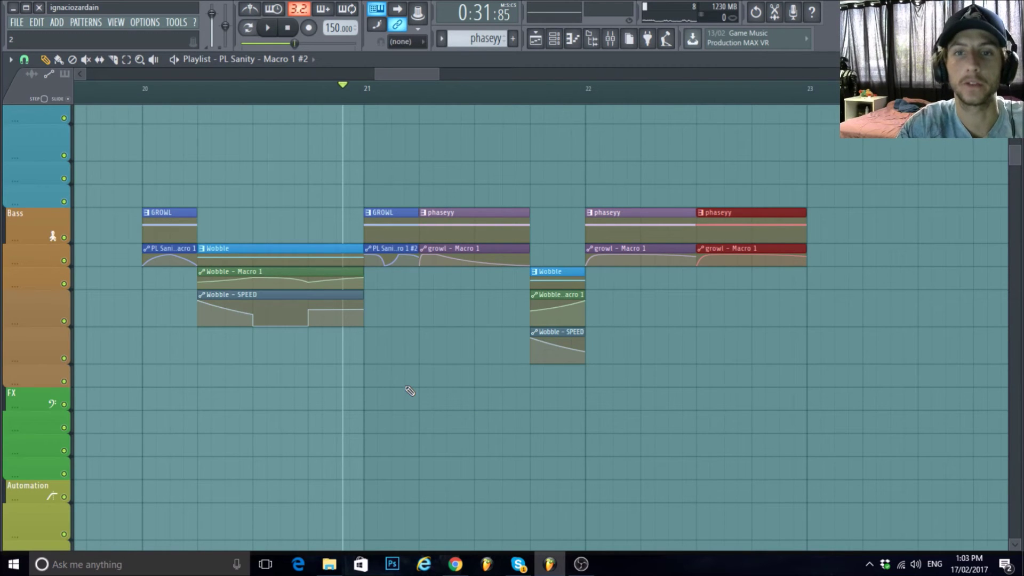
scroll(417, 418, "down", 2)
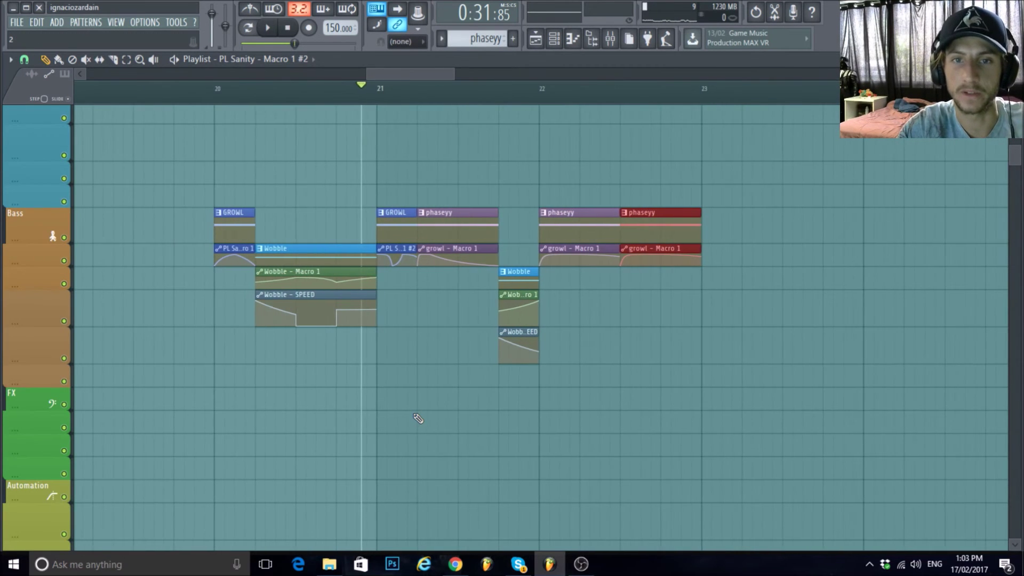
scroll(417, 419, "up", 3)
scroll(411, 423, "down", 3)
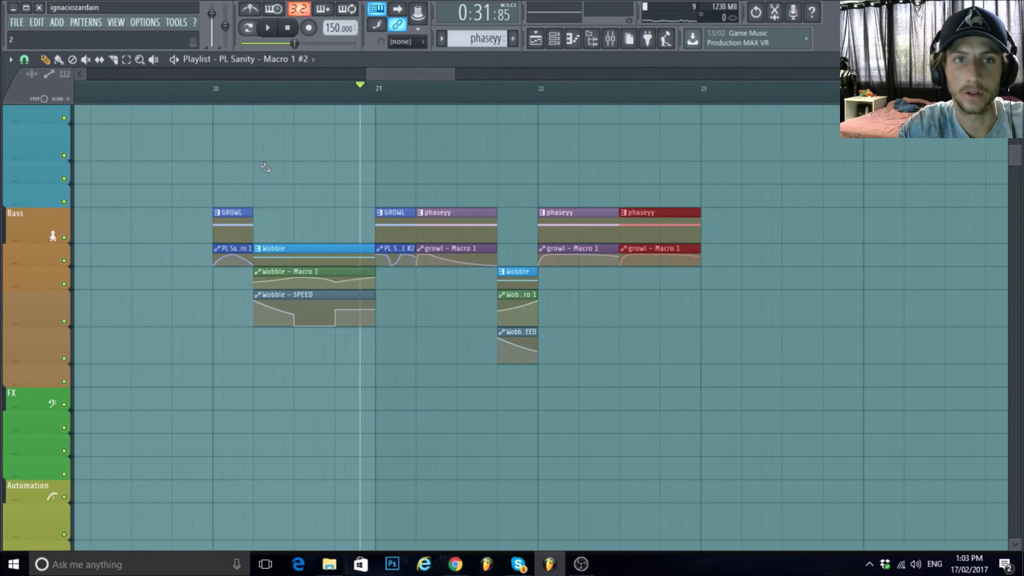
left_click_drag(403, 77, 245, 91)
scroll(245, 302, "down", 3)
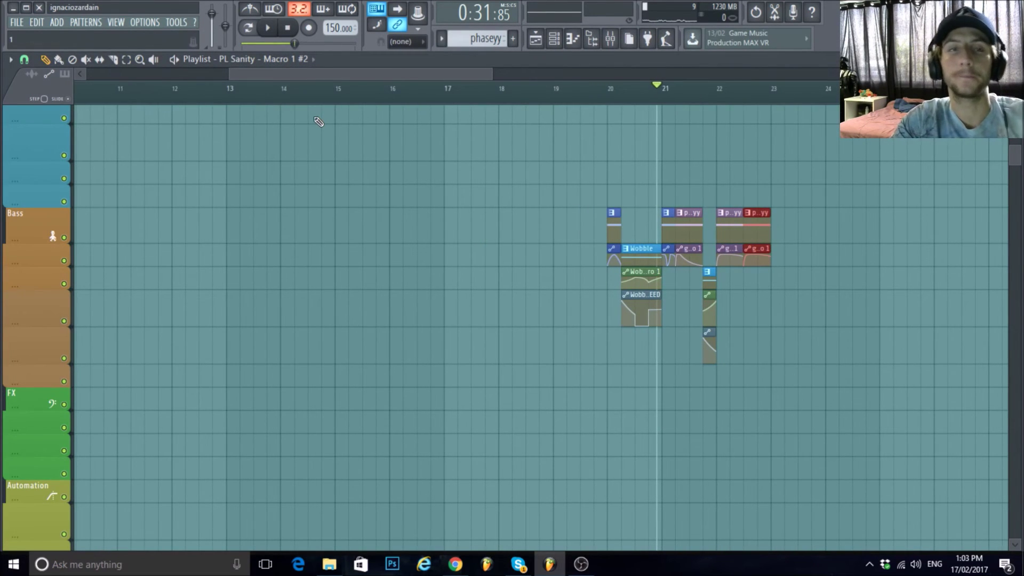
scroll(273, 238, "up", 4)
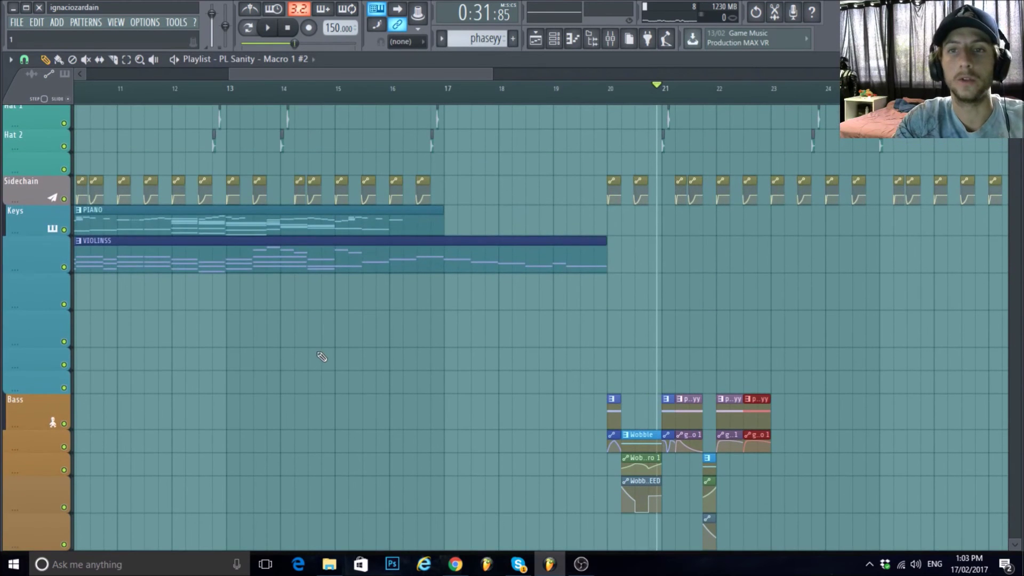
scroll(336, 362, "down", 3)
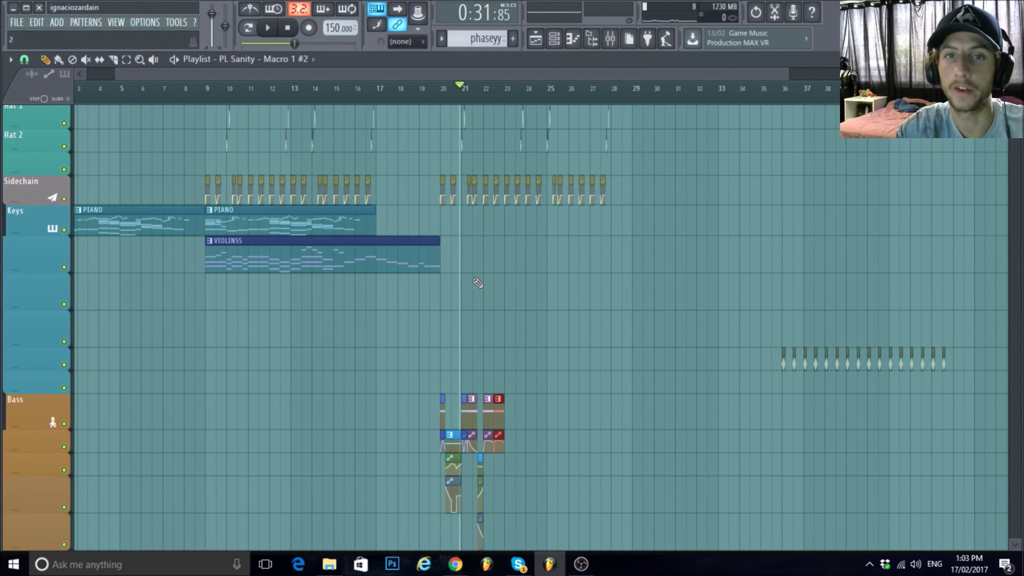
scroll(478, 283, "up", 3)
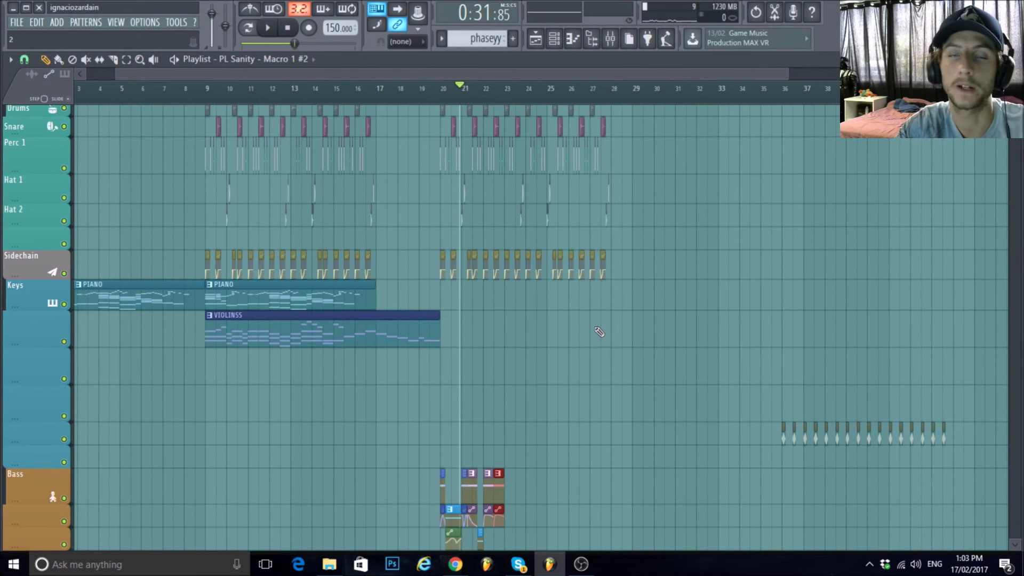
scroll(592, 336, "down", 5)
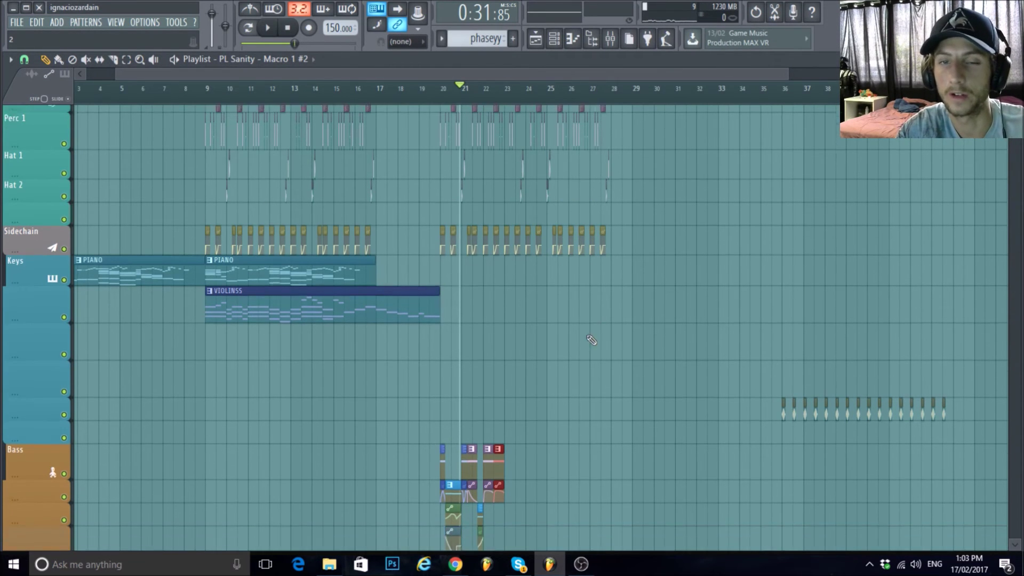
Play the drop from just before bar 20 through bar 22 to hear the full bass sequence.
scroll(552, 382, "up", 4, "ctrl")
key("space")
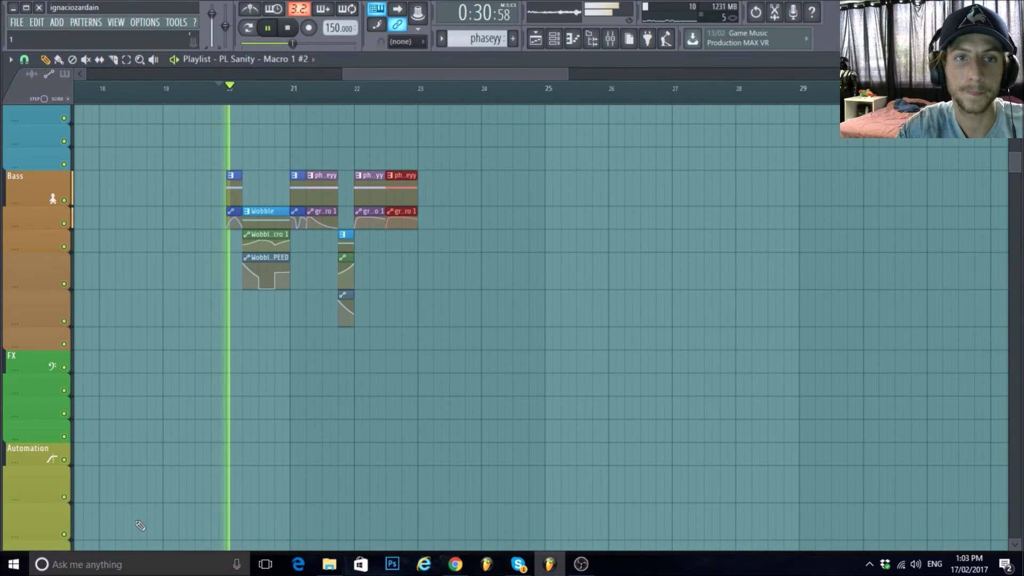
scroll(443, 475, "up", 2, "ctrl")
scroll(443, 475, "up", 1, "ctrl")
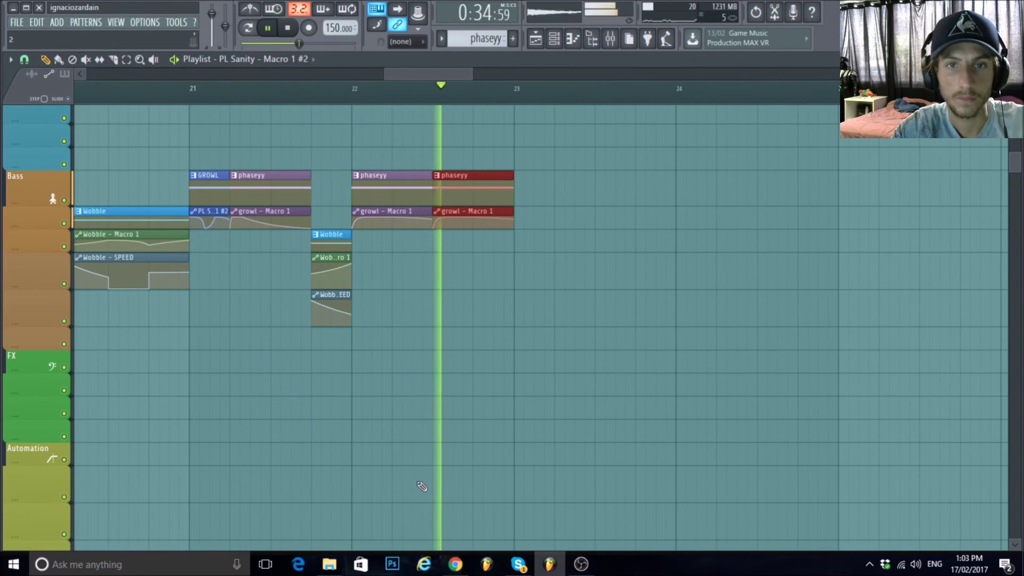
key("space")
scroll(464, 451, "down", 3, "ctrl")
scroll(322, 424, "up", 2, "ctrl")
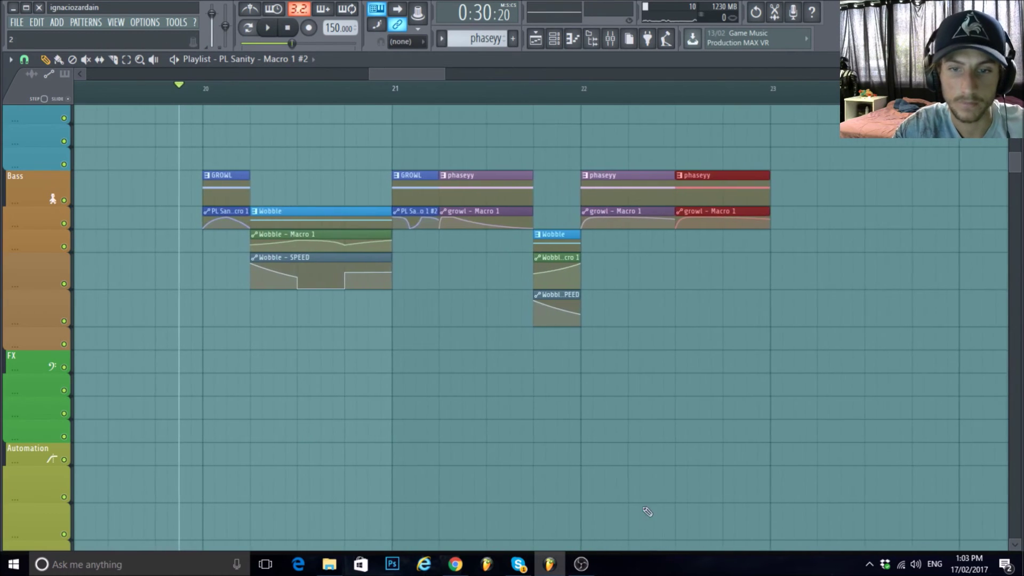
left_click(582, 565)
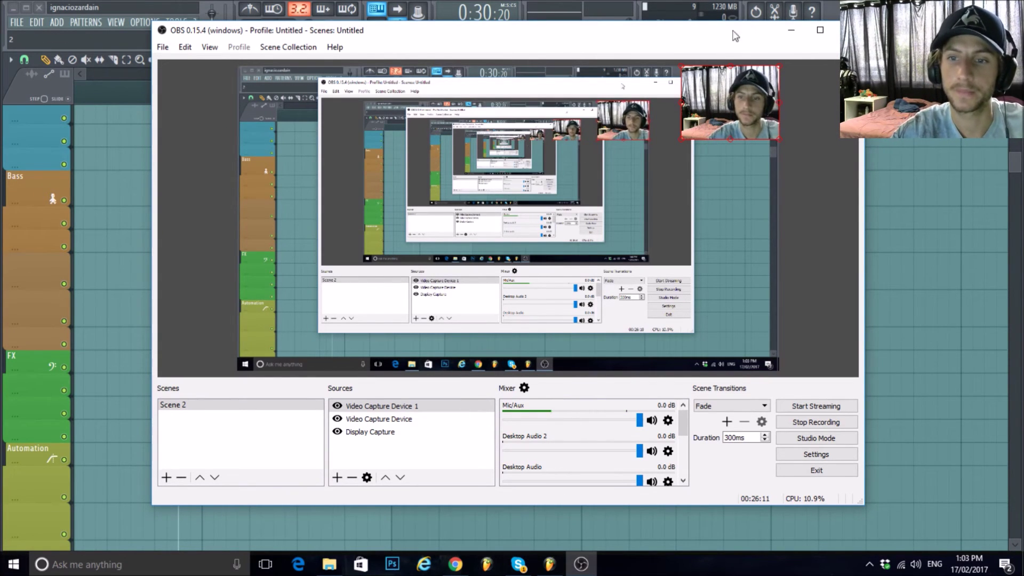
left_click(789, 31)
scroll(533, 405, "down", 5)
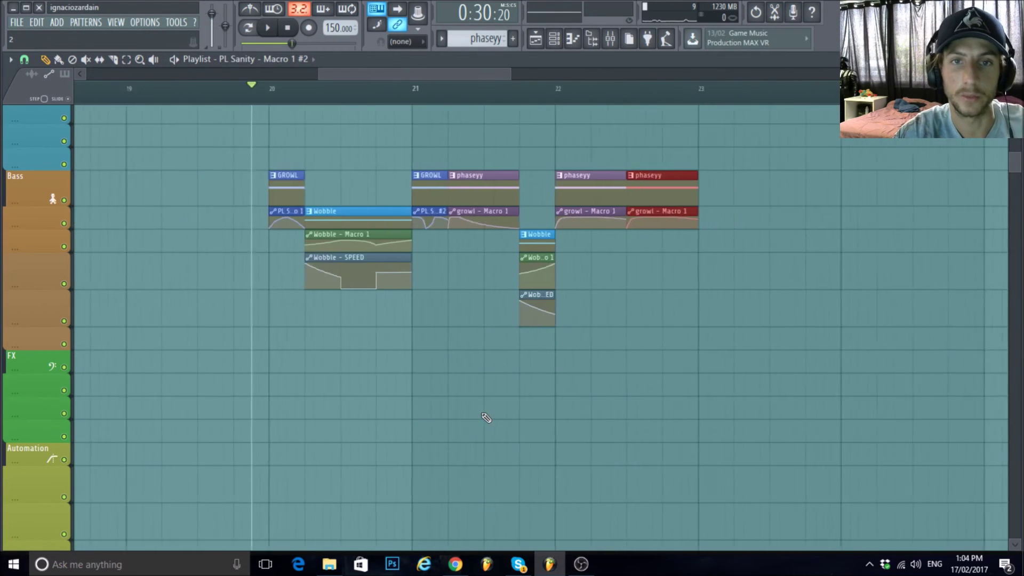
Play the song from just after bar 19 through bar 21 to hear the lead-in and the bass drop.
scroll(629, 377, "up", 1)
scroll(623, 377, "up", 3)
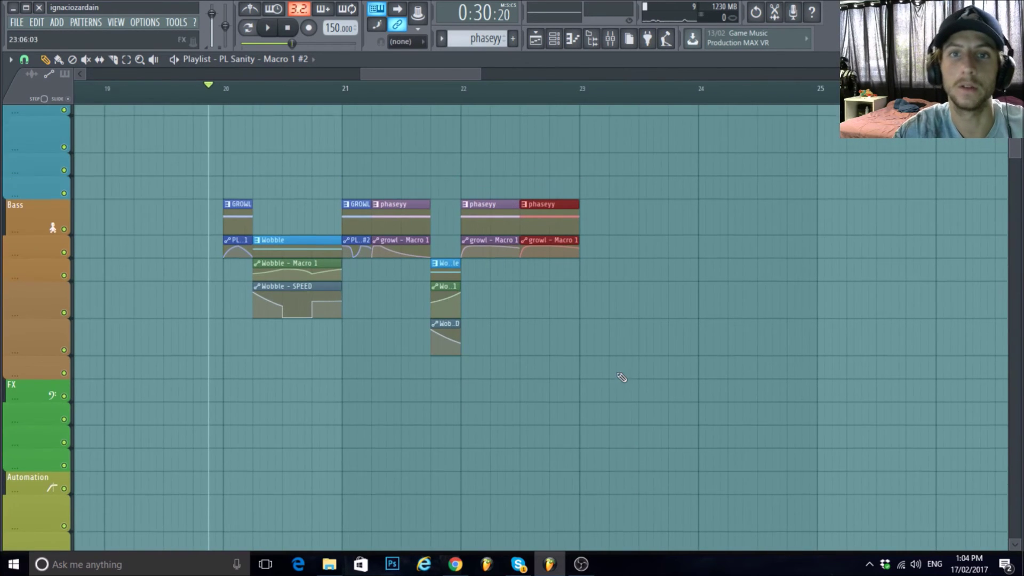
scroll(350, 135, "down", 3)
left_click(225, 87)
scroll(259, 101, "up", 2)
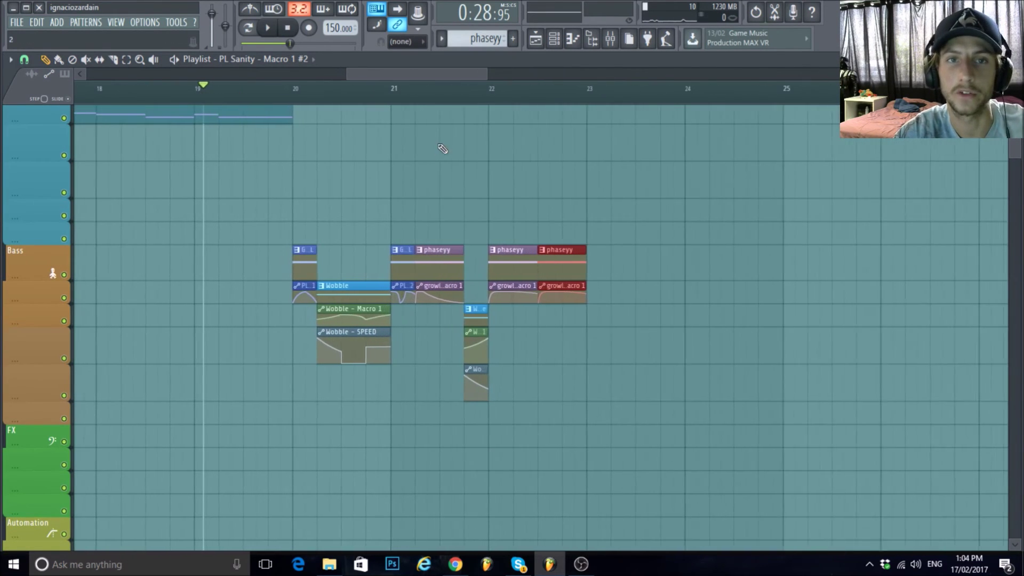
key("space")
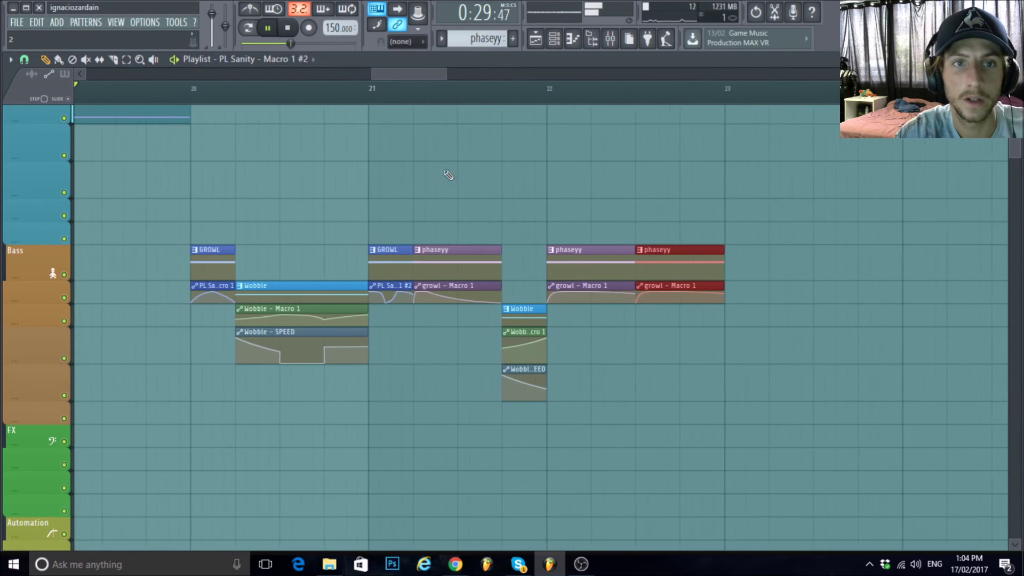
scroll(480, 181, "up", 2)
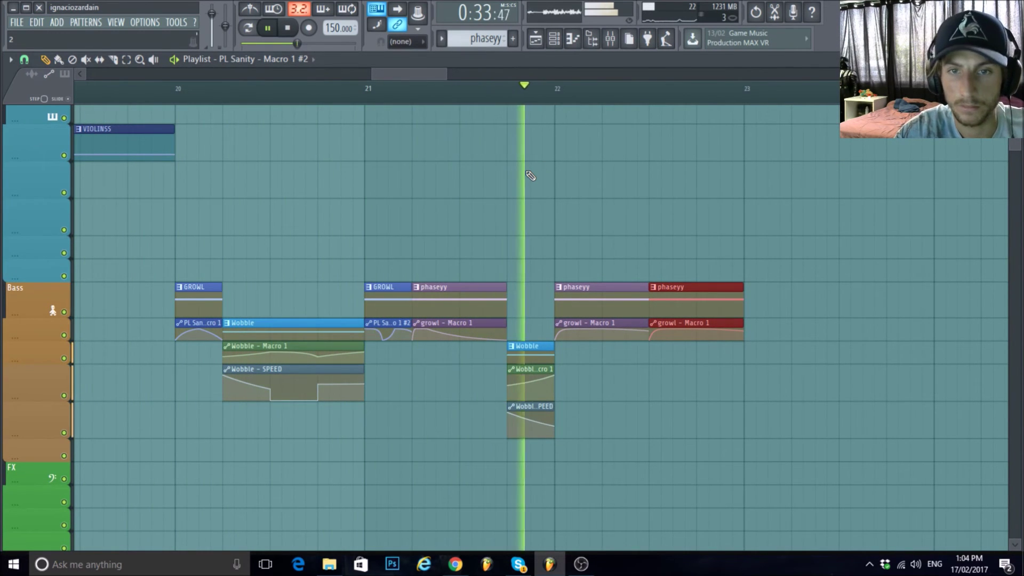
Replay the drop from bar 20 and follow the bass clips against the drum and sidechain tracks.
left_click(178, 89)
scroll(442, 240, "up", 3)
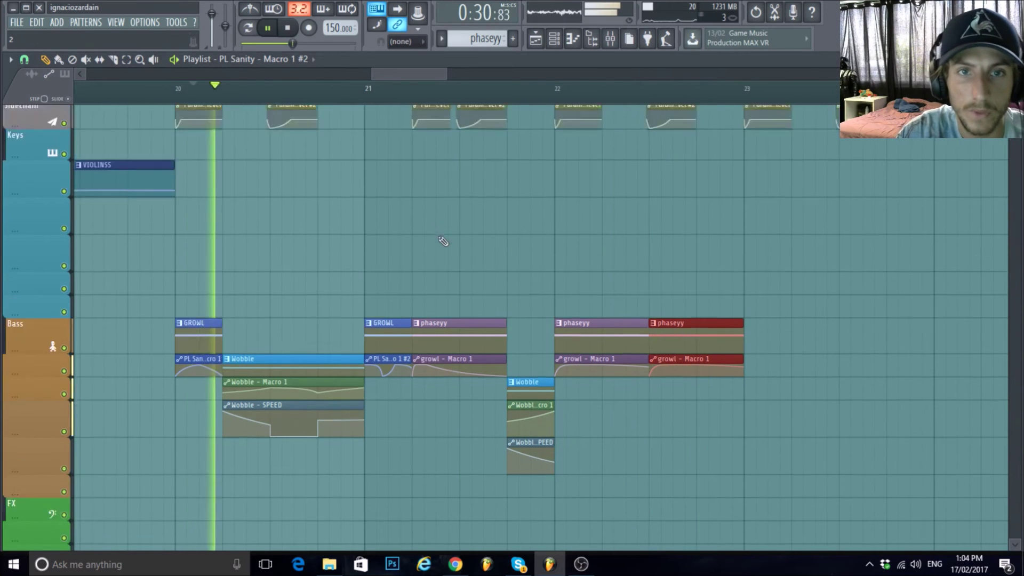
scroll(491, 314, "up", 3)
scroll(493, 305, "down", 3)
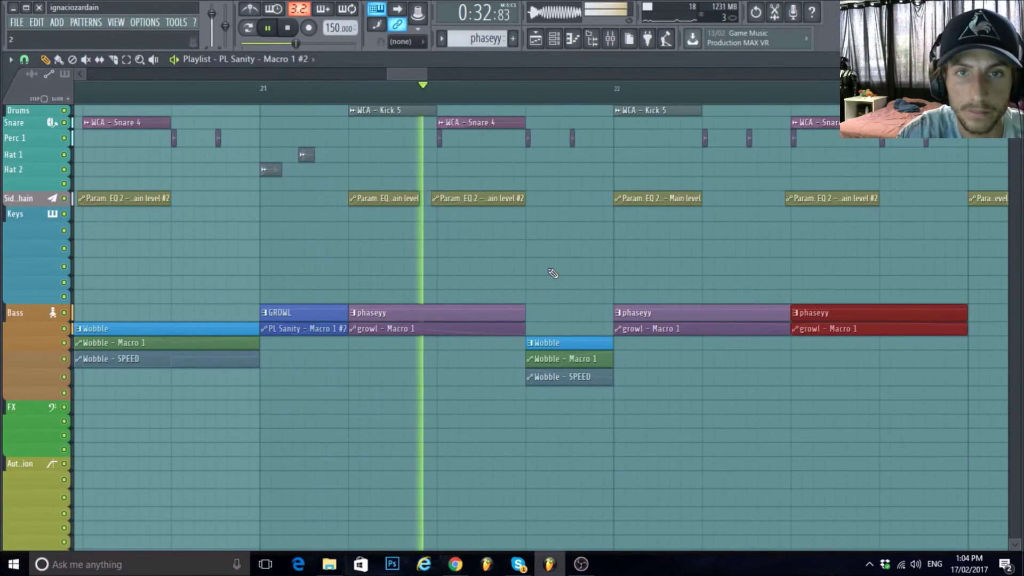
scroll(435, 466, "up", 1)
scroll(435, 466, "up", 2)
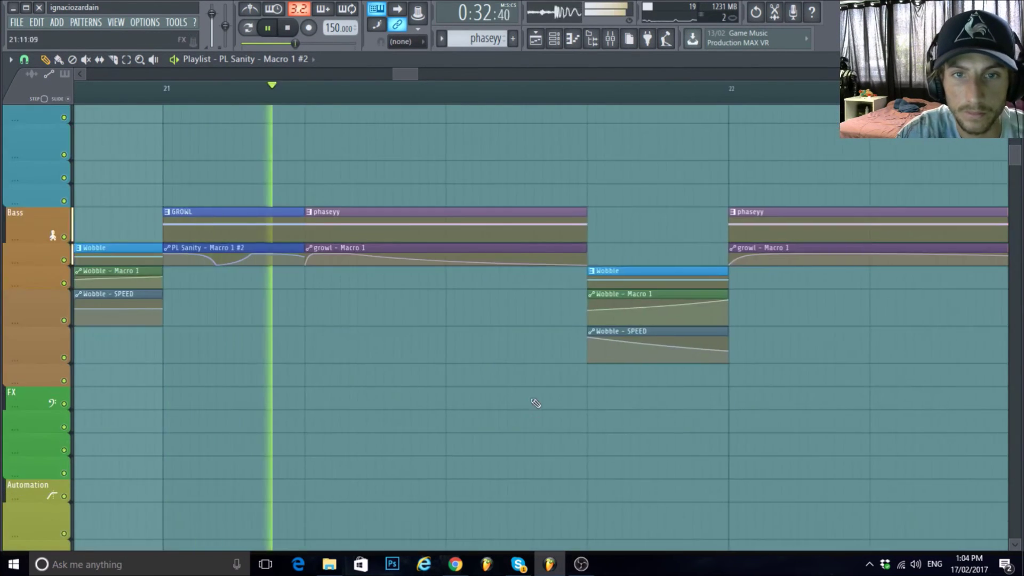
scroll(506, 334, "up", 3)
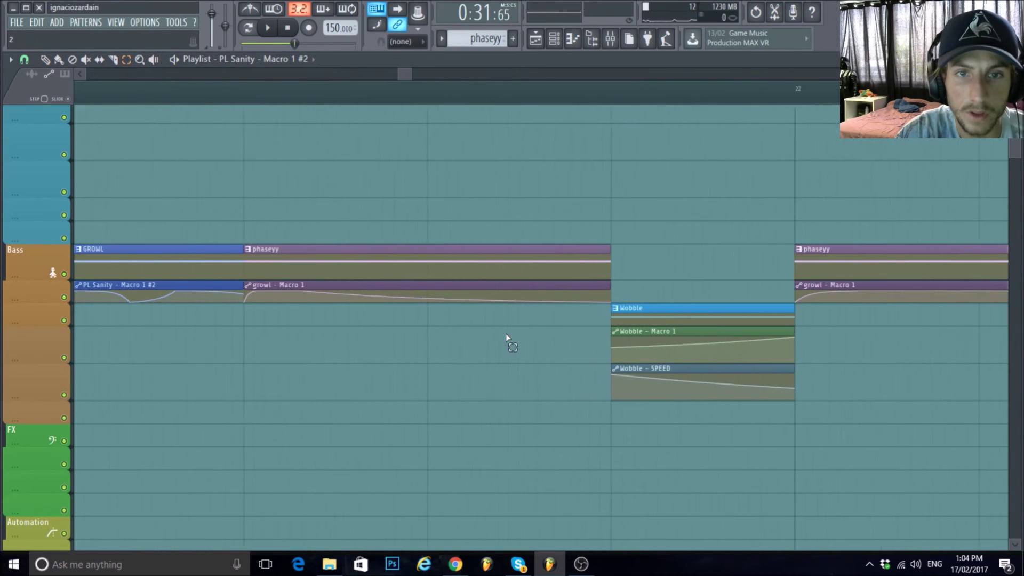
Play from just before bar 21 to hear the growl, phaseyy and short wobble parts against the drums.
scroll(400, 350, "down", 3)
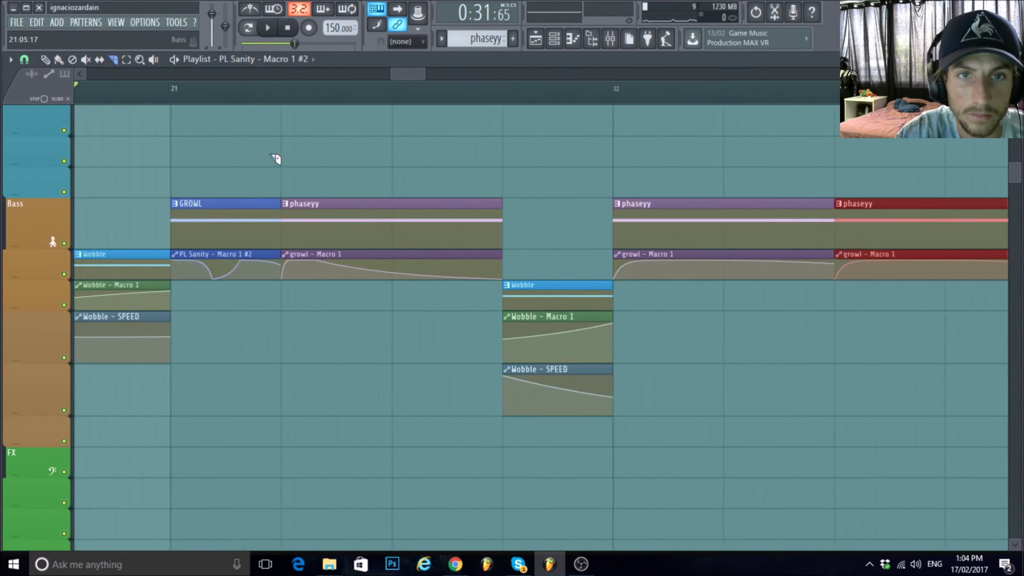
left_click(46, 59)
scroll(165, 114, "up", 3)
key("space")
scroll(364, 241, "down", 2)
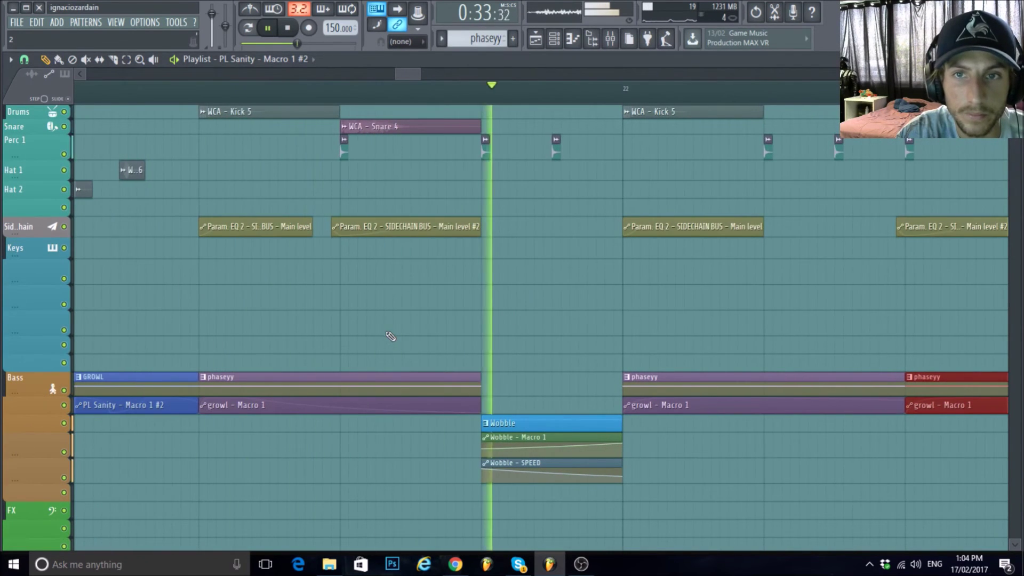
scroll(480, 374, "down", 3)
key("space")
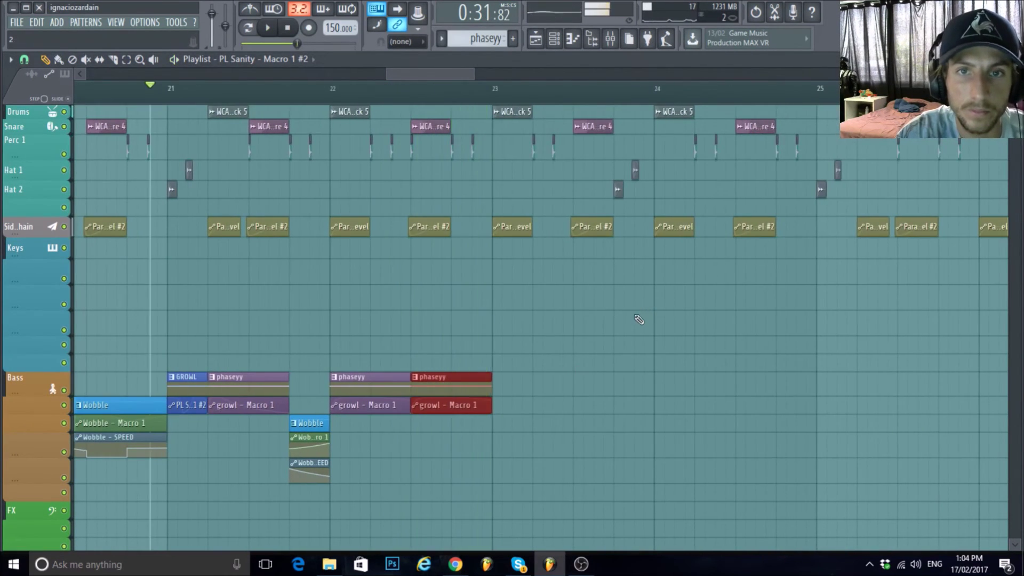
Examine the growl, wobble and phaseyy clips of bars 20 to 22 together with their Macro 1 and SPEED automation.
scroll(628, 373, "down", 3)
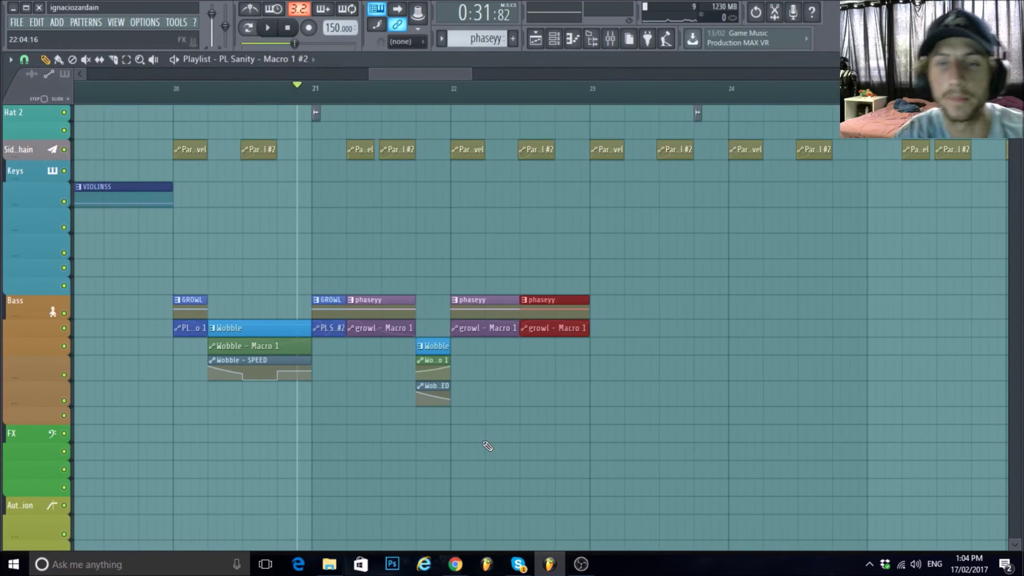
scroll(488, 446, "up", 2)
scroll(458, 416, "down", 1)
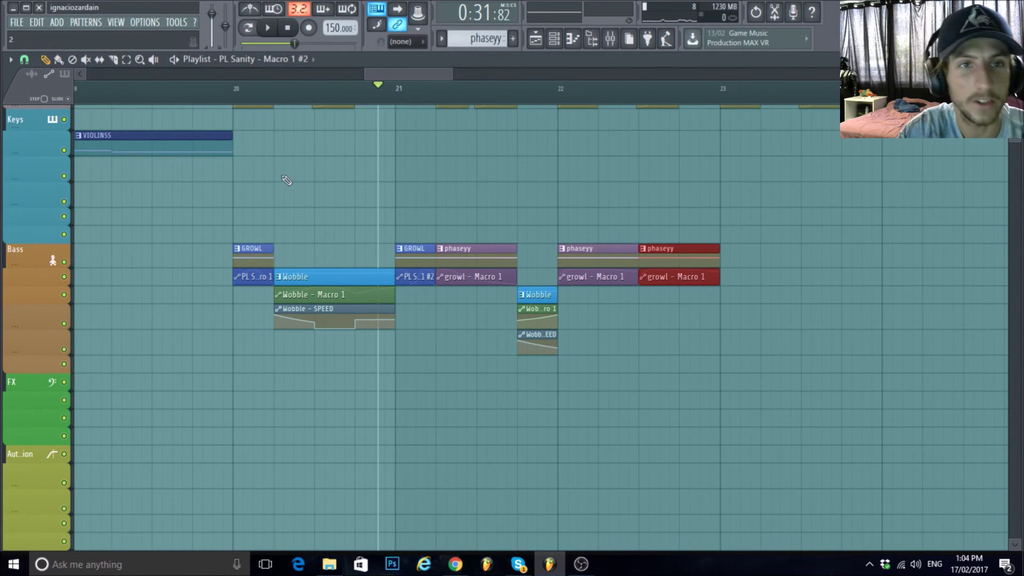
scroll(274, 196, "up", 2)
scroll(245, 209, "up", 3)
scroll(201, 261, "down", 4)
scroll(182, 272, "up", 1)
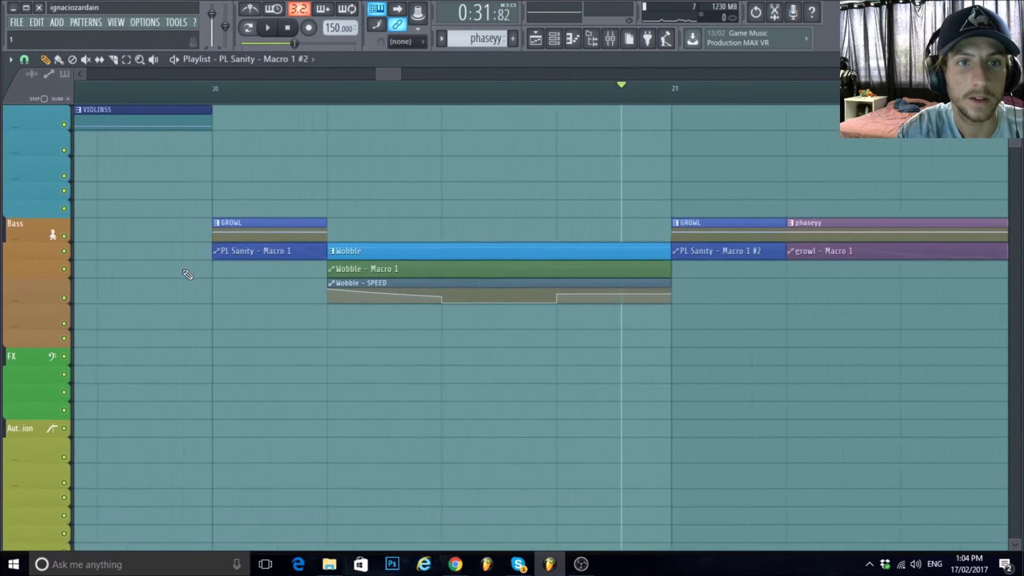
scroll(182, 273, "up", 4)
scroll(163, 322, "down", 2)
scroll(163, 322, "up", 2)
scroll(171, 321, "down", 4)
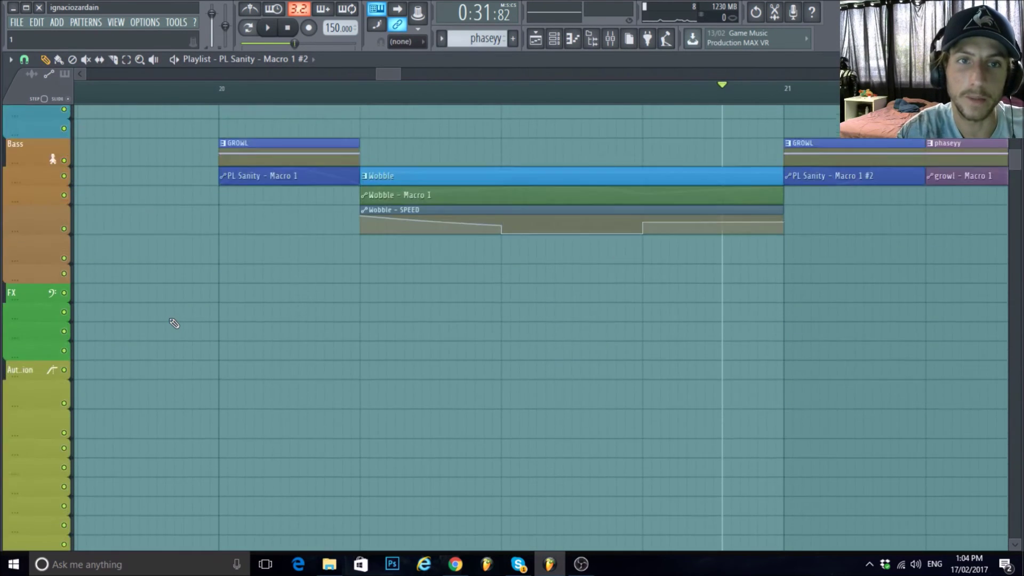
scroll(175, 323, "up", 1)
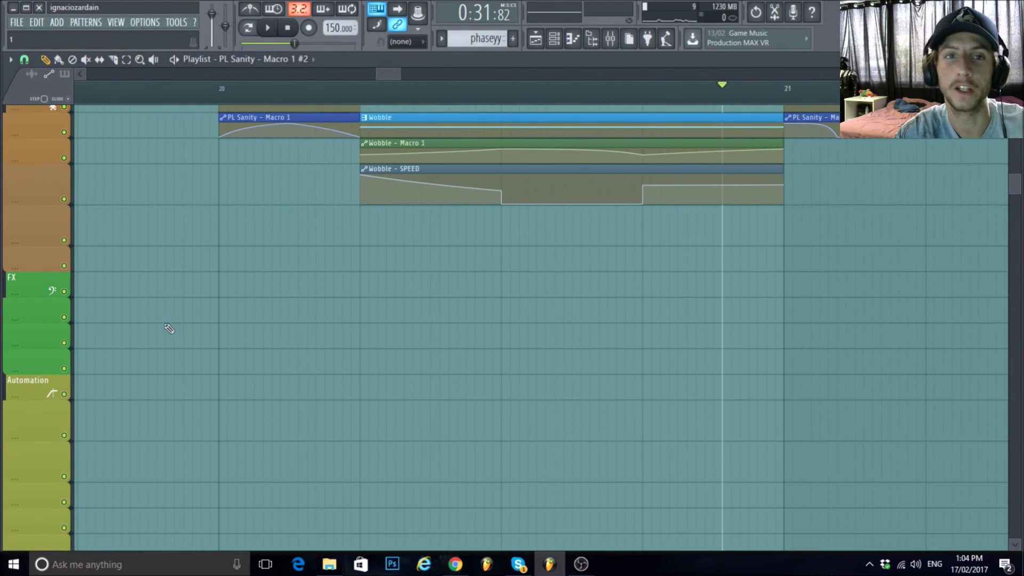
Try shortening the first PIANO clip to end at bar 7 and at bar 8, and restore its end to bar 9.
scroll(184, 334, "down", 8)
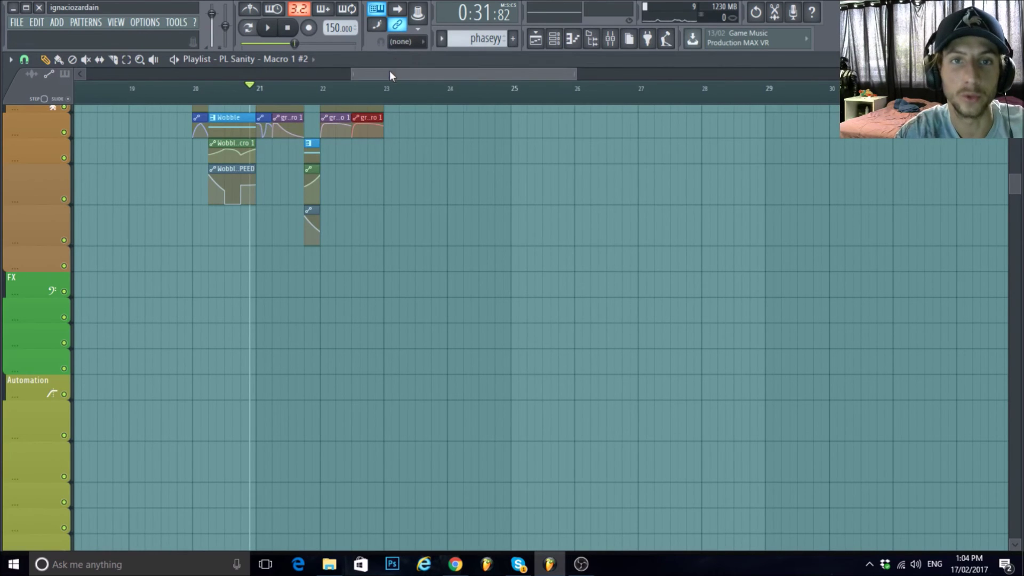
left_click_drag(390, 72, 125, 73)
scroll(359, 208, "up", 1)
scroll(296, 218, "down", 3)
scroll(331, 251, "up", 6)
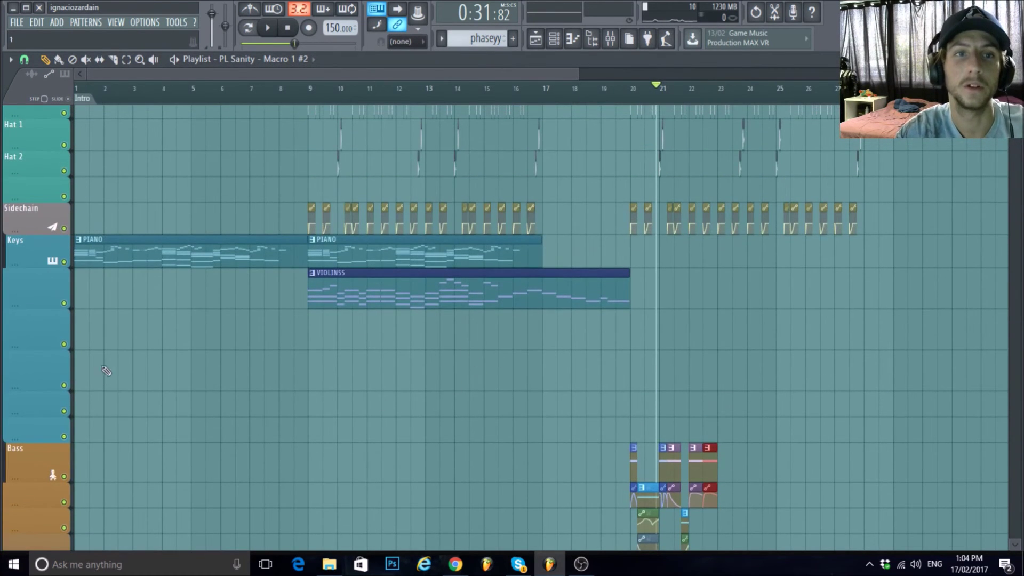
scroll(160, 102, "up", 4)
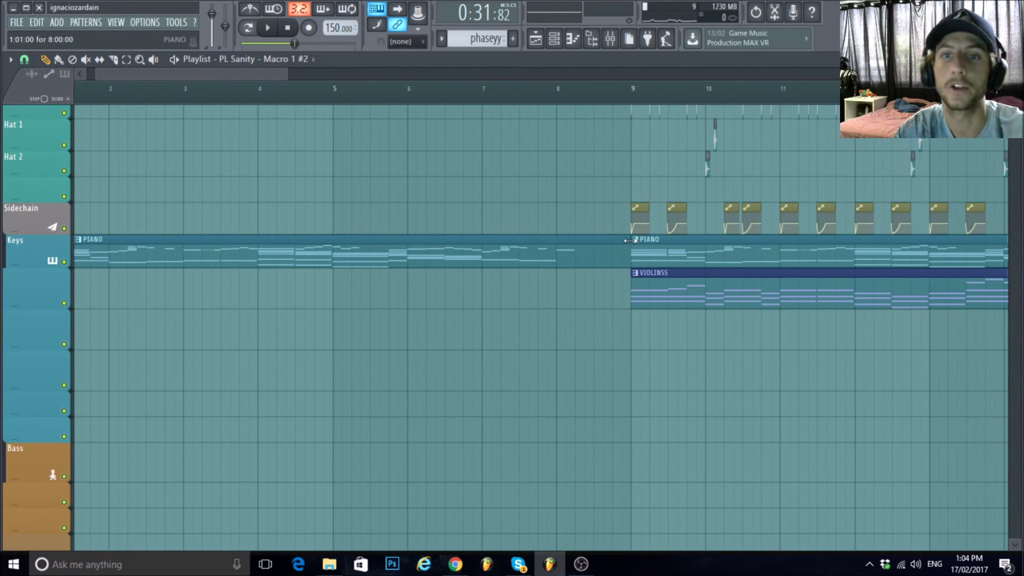
left_click_drag(630, 240, 491, 252)
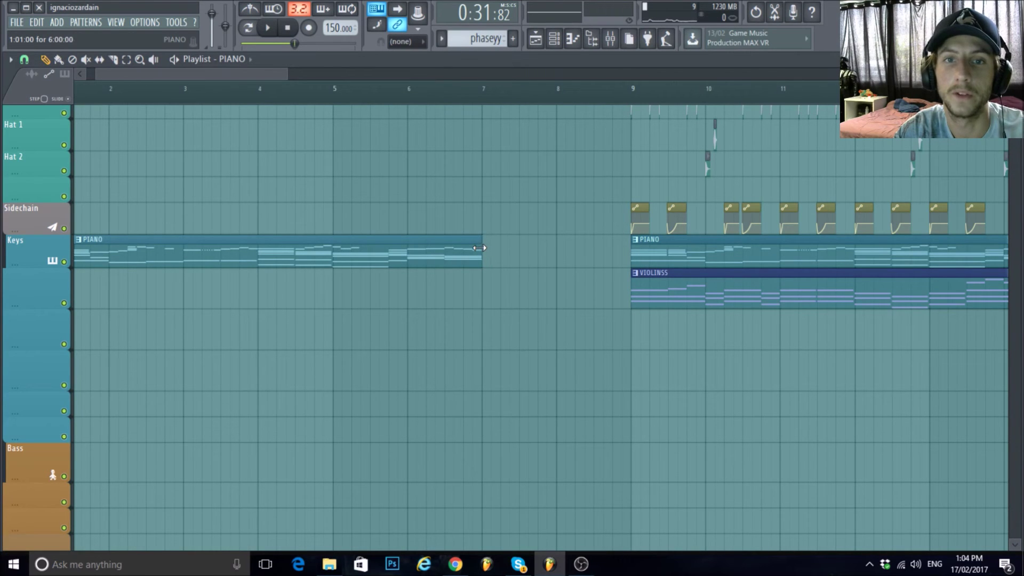
left_click_drag(510, 248, 557, 242)
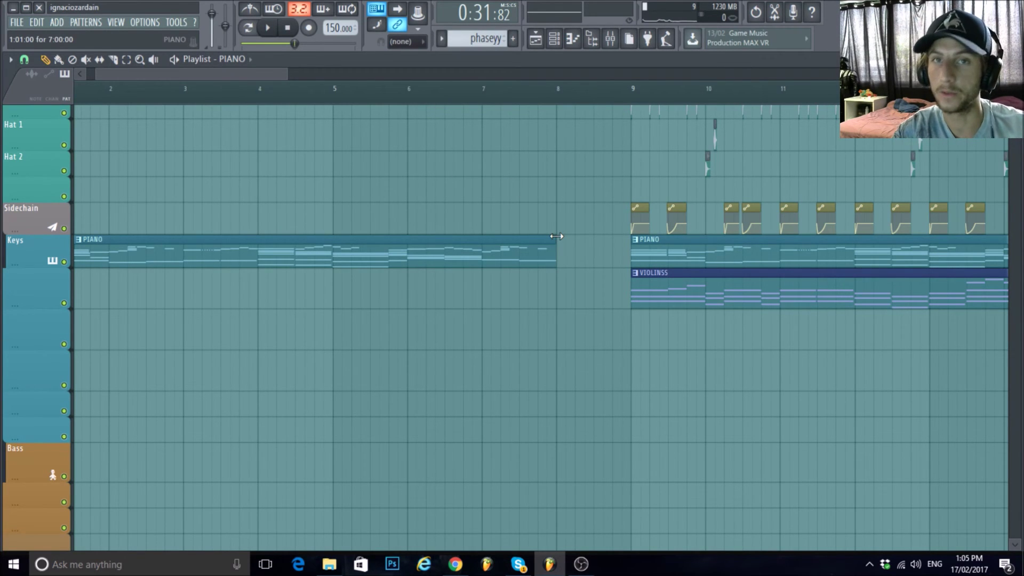
left_click_drag(557, 236, 625, 252)
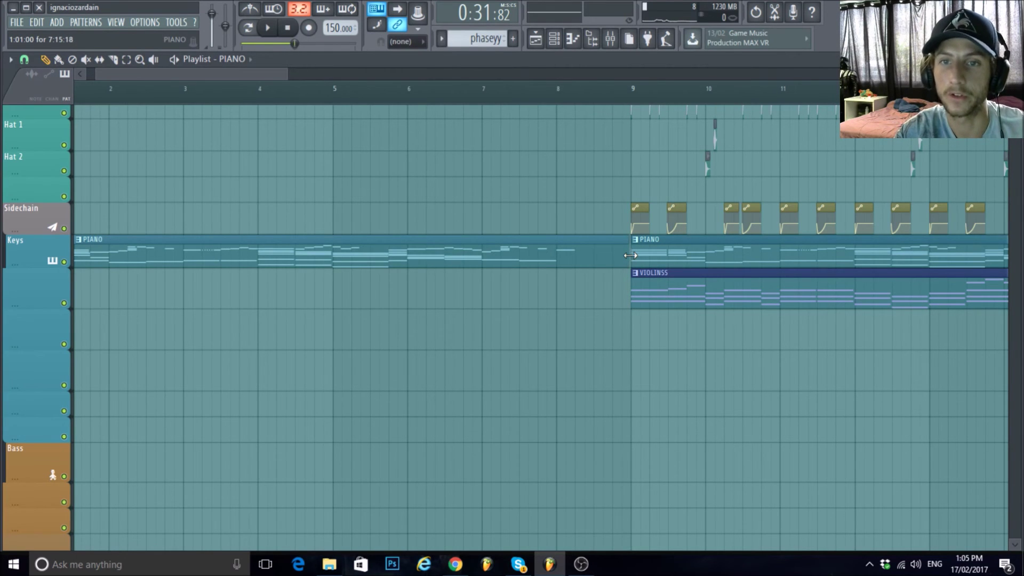
left_click_drag(631, 255, 631, 256)
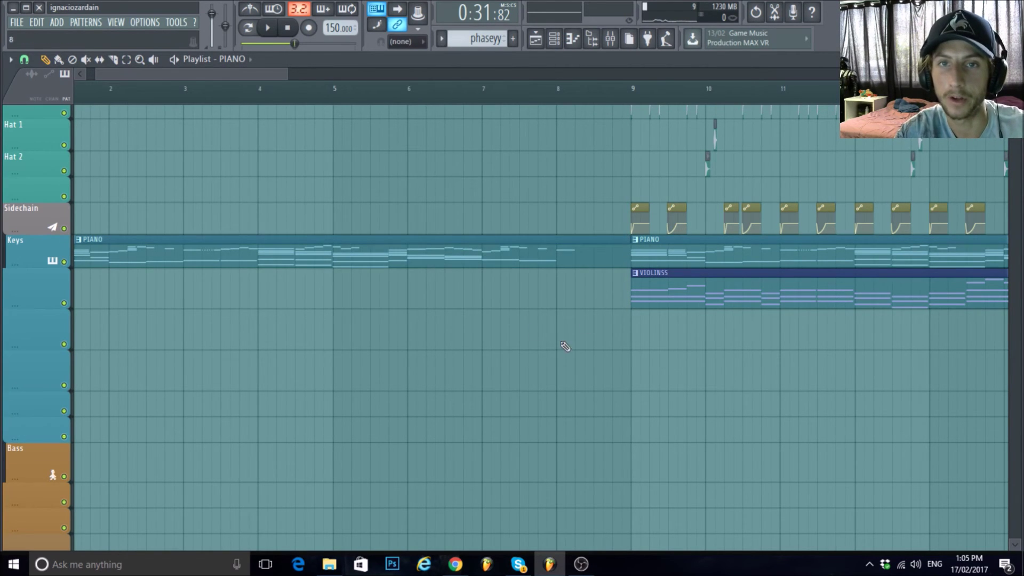
Look over the arrangement from the intro piano and violins to the bass clips of bars 20 to 22.
left_click_drag(248, 75, 235, 75)
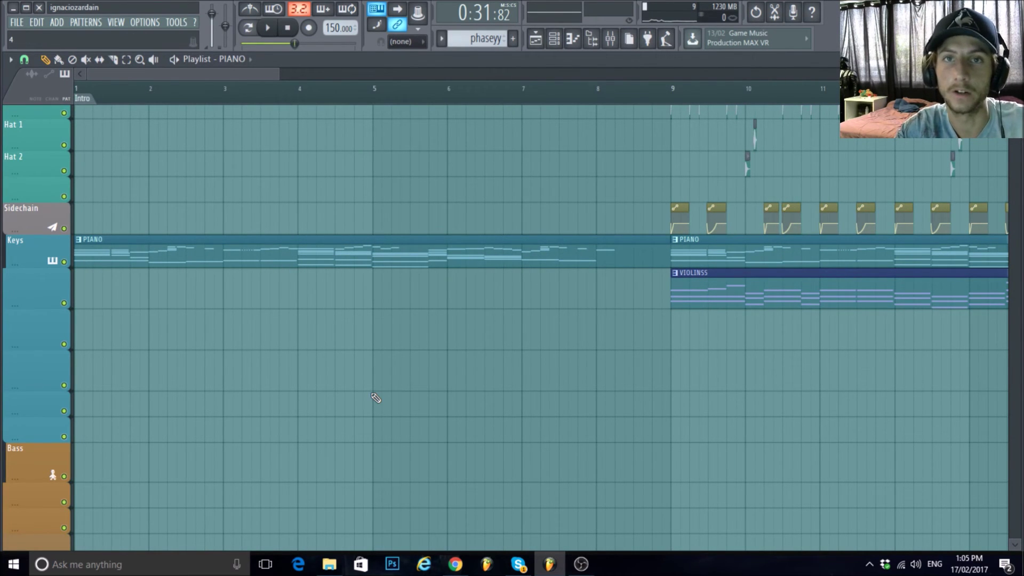
scroll(376, 398, "down", 4)
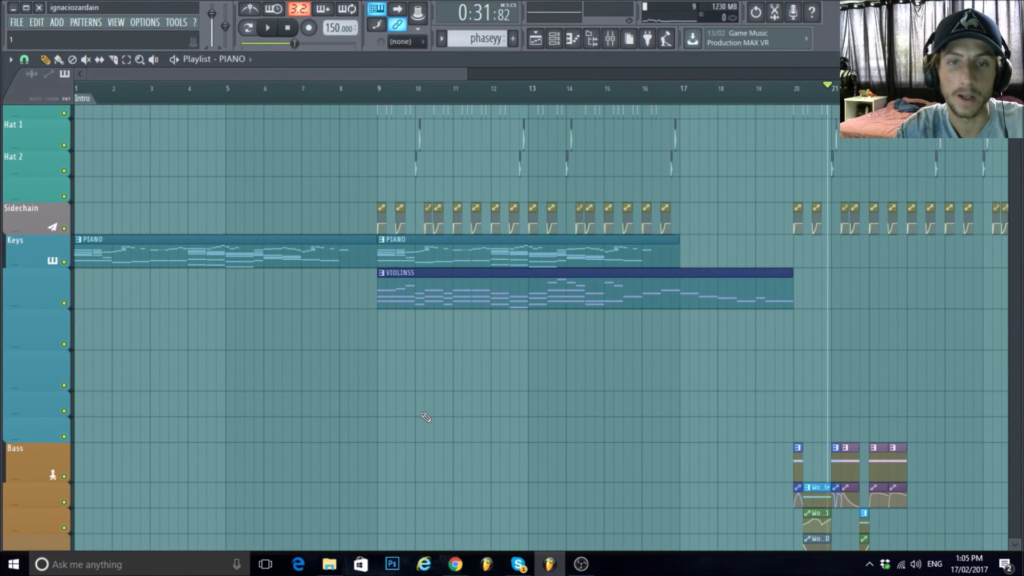
scroll(352, 425, "down", 3)
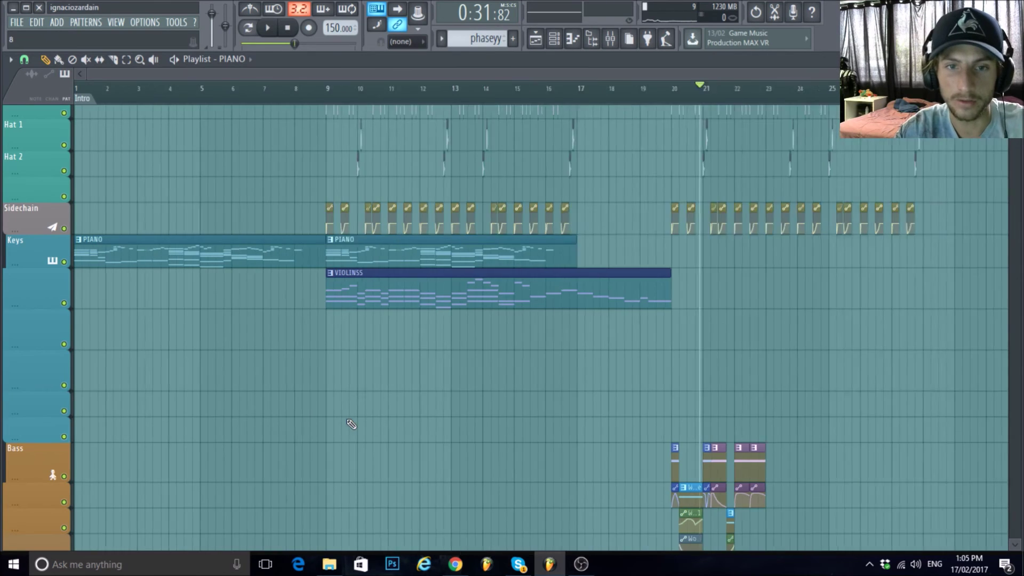
scroll(384, 393, "down", 2)
scroll(411, 430, "down", 2)
scroll(428, 424, "up", 4)
scroll(467, 423, "up", 3)
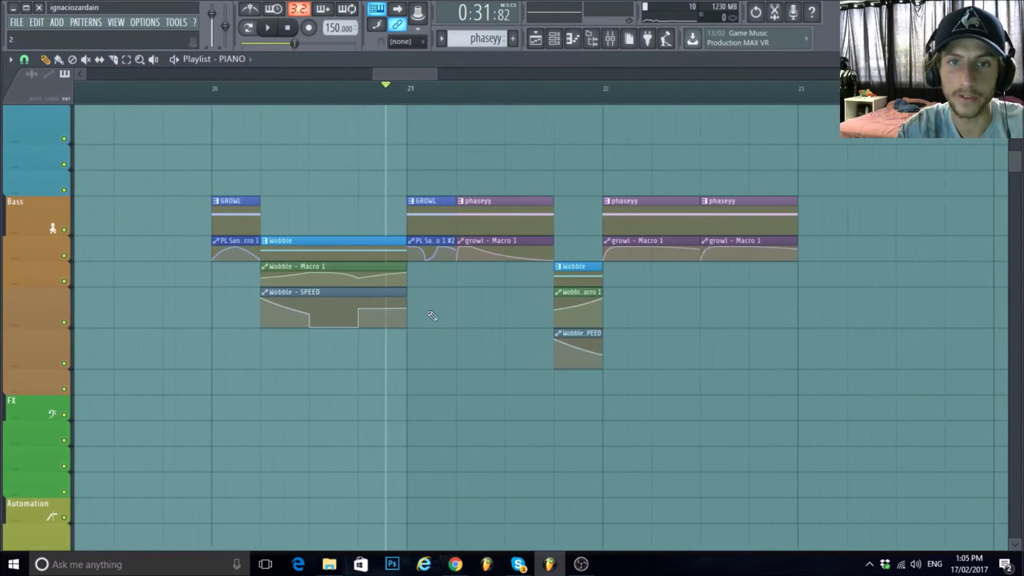
Move both phaseyy clips and their growl Macro 1 automation out of bar 22 to start near the middle of bar 23.
scroll(211, 207, "down", 5)
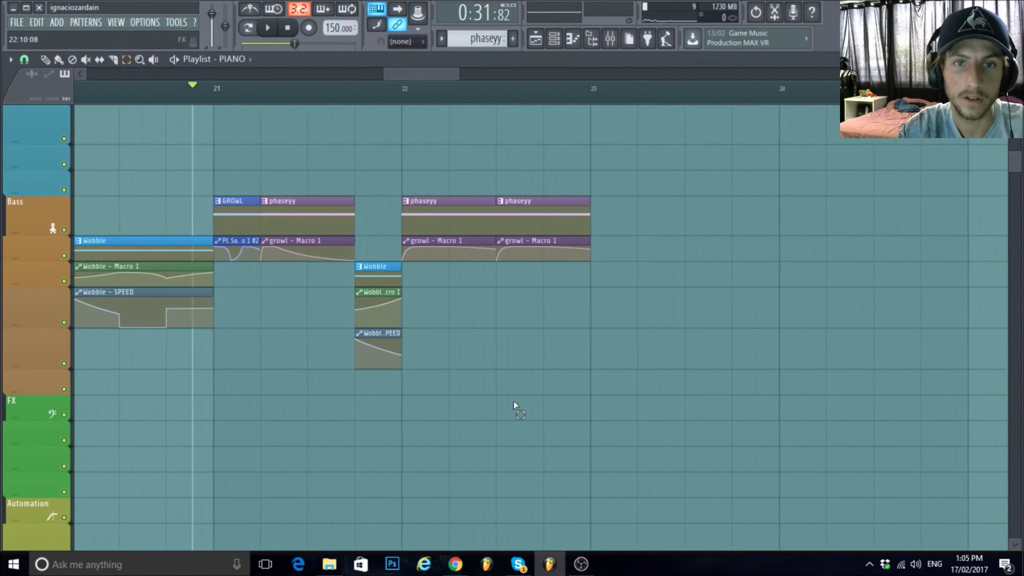
scroll(434, 412, "up", 3)
left_click_drag(705, 421, 604, 195)
left_click(47, 60)
scroll(354, 227, "down", 2)
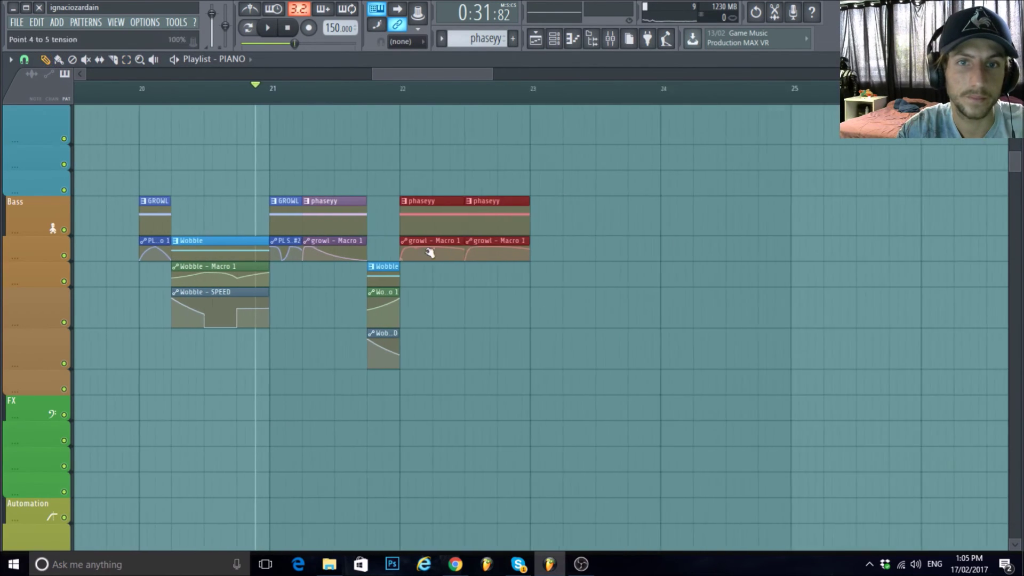
left_click_drag(402, 217, 573, 220)
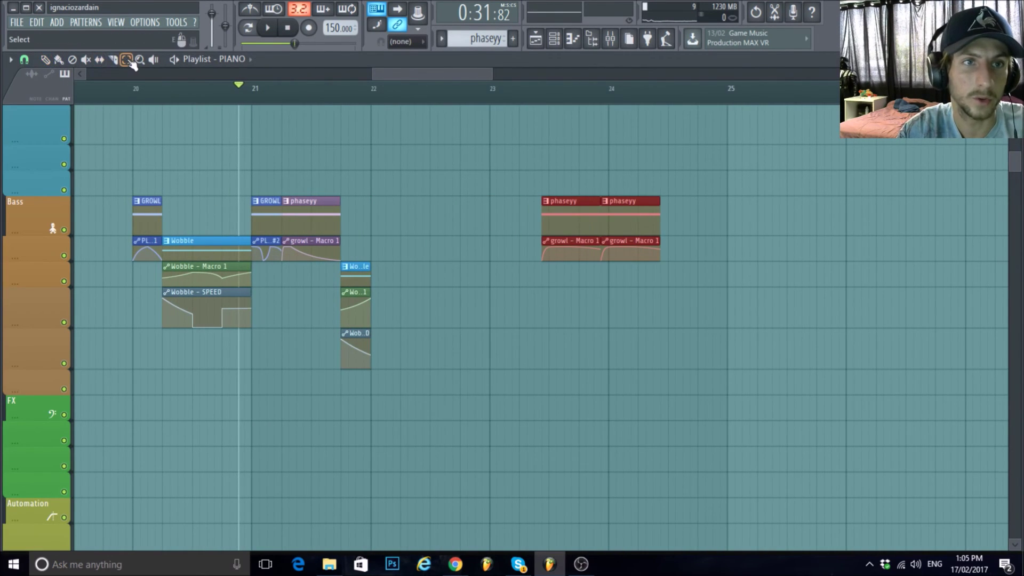
Duplicate the bar 20 GROWL clip with its PL Sanity Macro 1 automation and place the copy at the start of bar 22.
scroll(146, 261, "up", 3)
left_click_drag(146, 260, 138, 176)
scroll(138, 170, "down", 1)
key("ctrl+b")
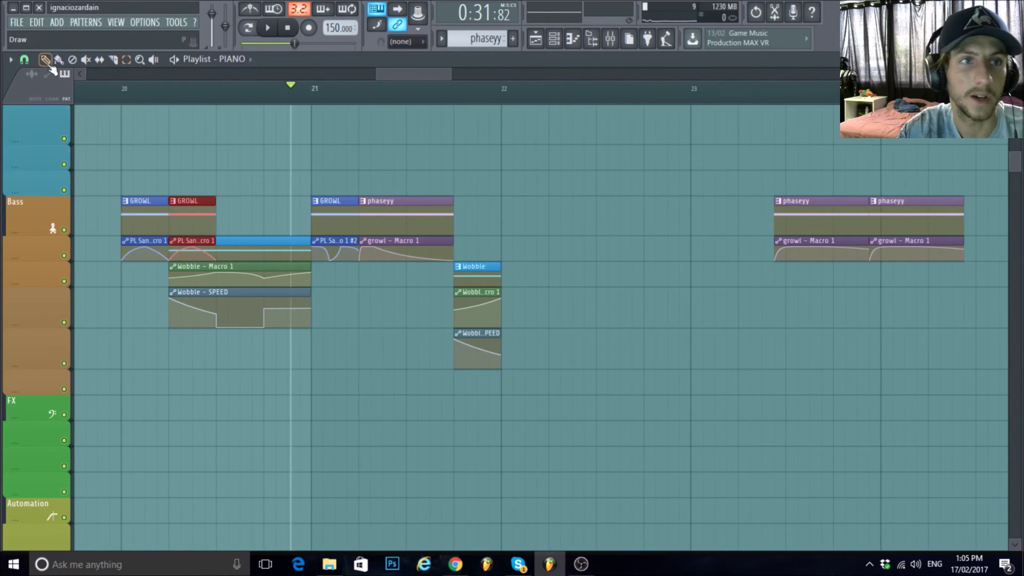
left_click_drag(189, 201, 523, 203)
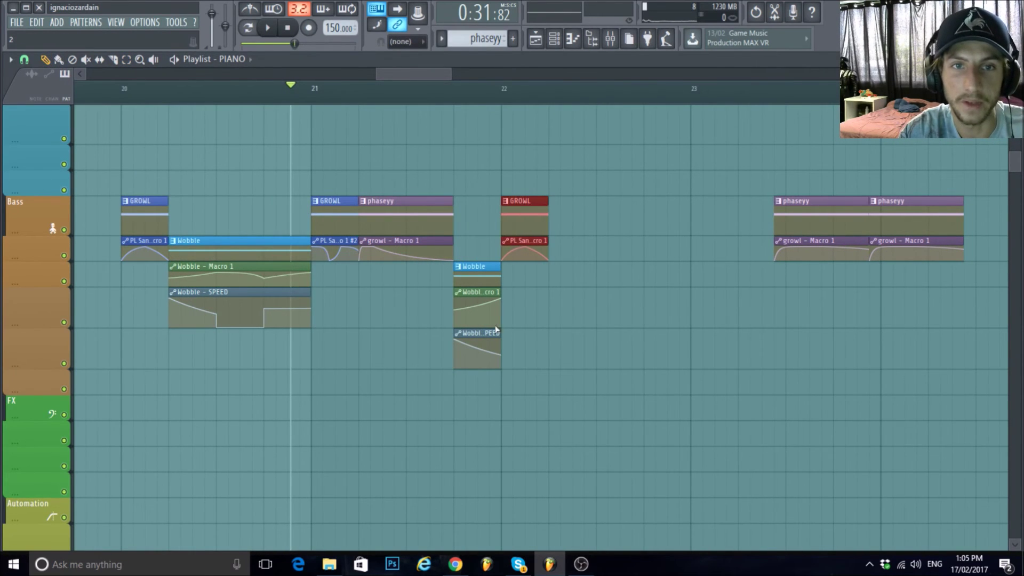
Play the drop from bar 20 to hear how the bass sequence leads to the growl at bar 22.
left_click(120, 96)
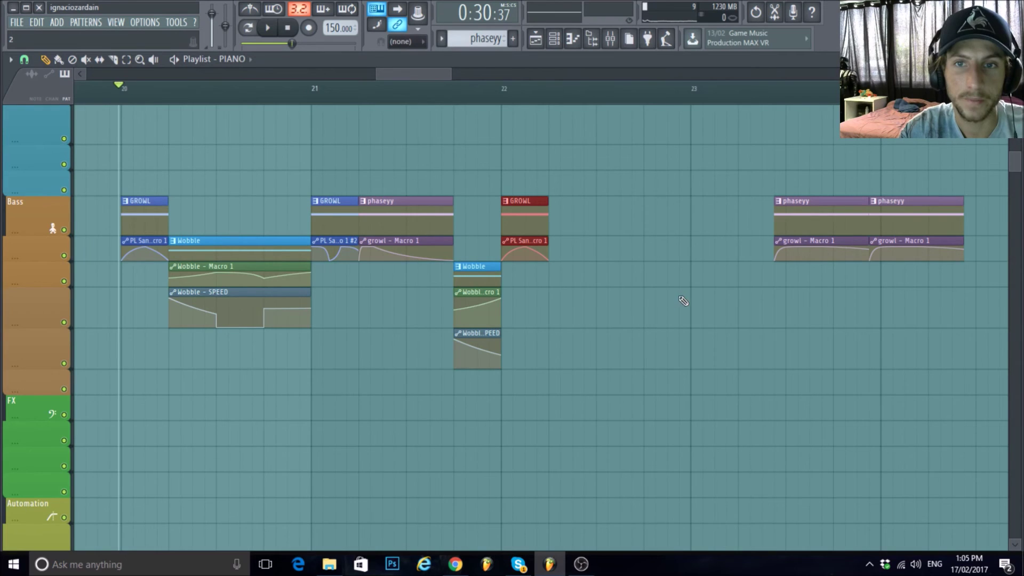
key("space")
scroll(542, 336, "down", 2)
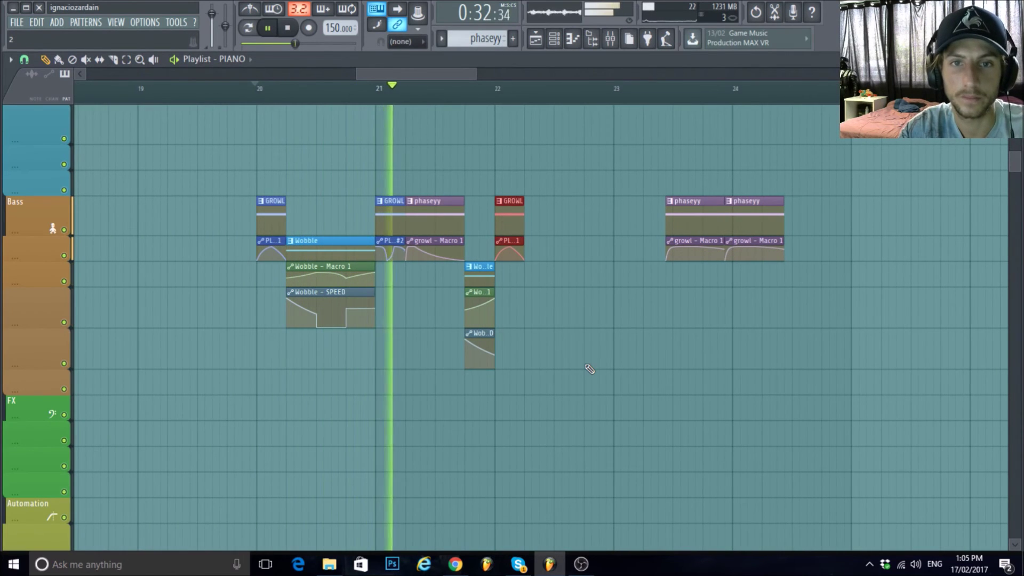
key("space")
scroll(609, 313, "up", 2)
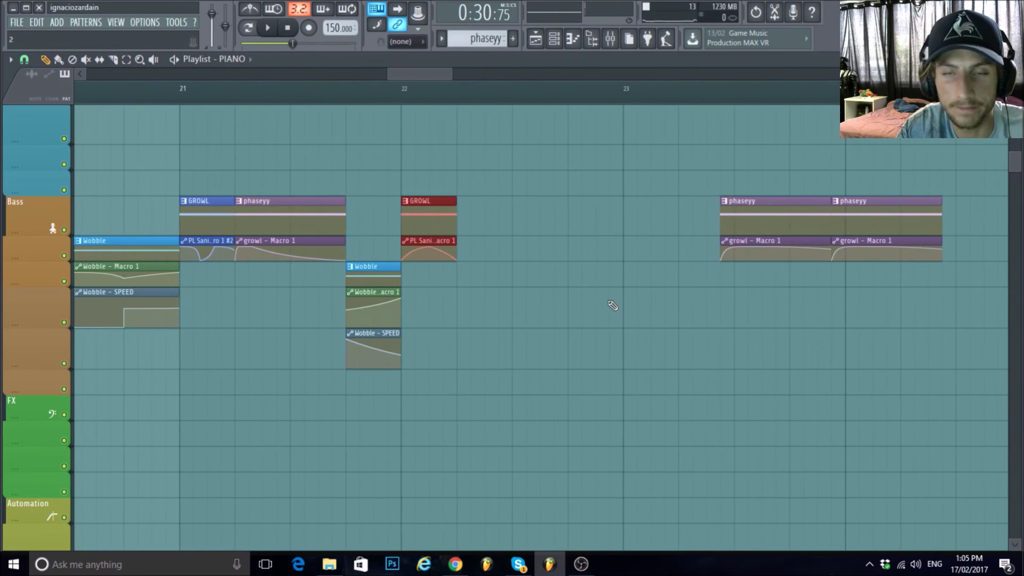
Move both phaseyy clips and their growl Macro 1 automation back from bar 23 to directly follow the bar 22 GROWL clip.
scroll(583, 337, "down", 1)
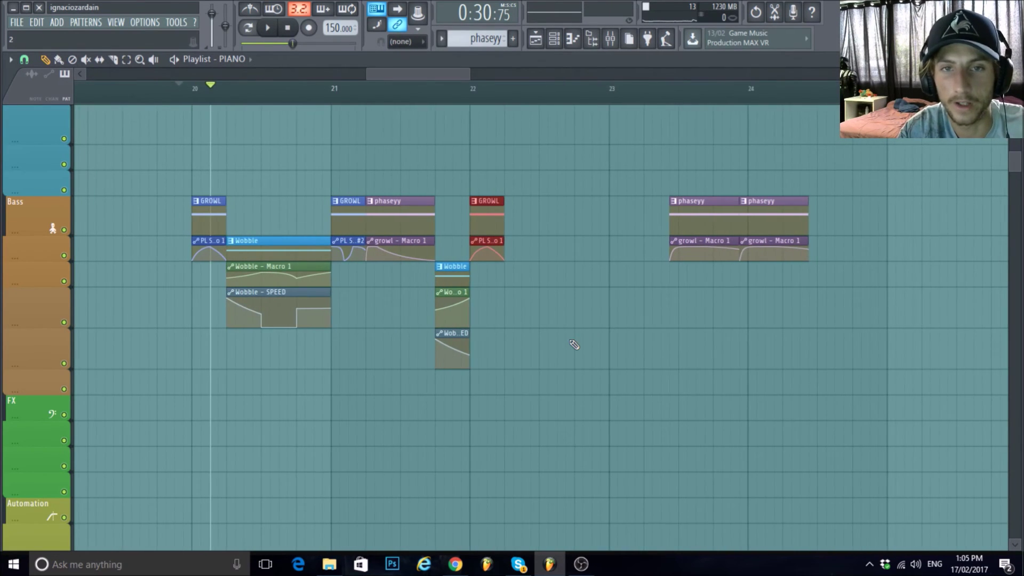
scroll(575, 345, "up", 2)
scroll(575, 339, "down", 3)
scroll(683, 329, "up", 1)
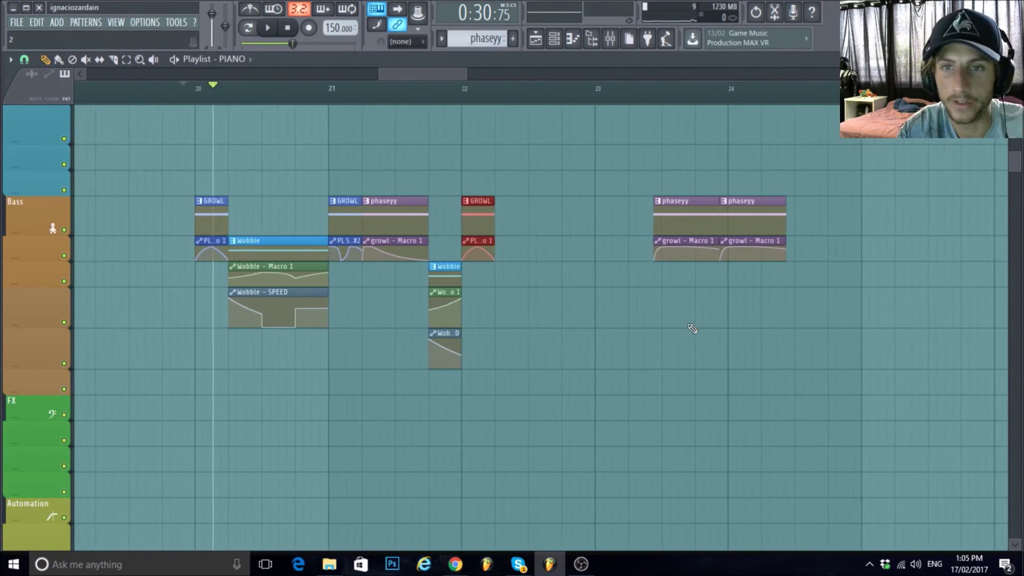
scroll(691, 328, "up", 1)
left_click(126, 59)
left_click_drag(797, 327, 652, 170)
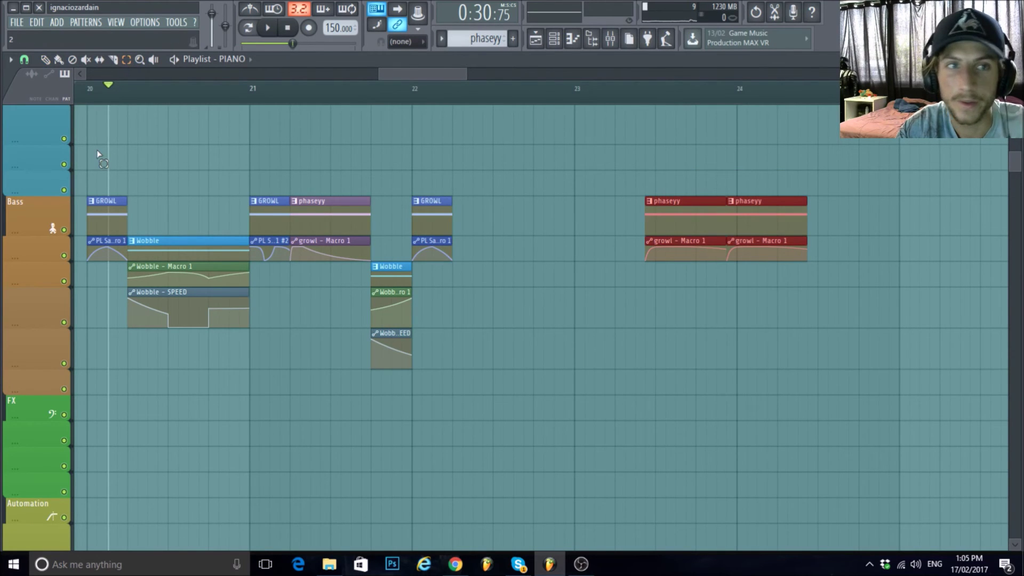
left_click_drag(685, 210, 493, 210)
Move the second phaseyy clip and its growl Macro 1 automation to the start of bar 23.
scroll(522, 362, "up", 2)
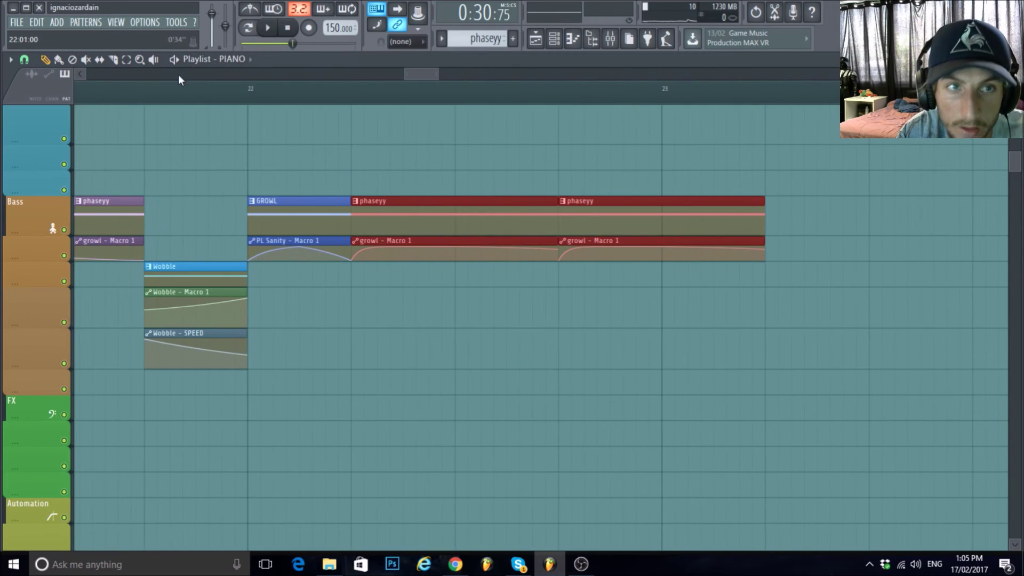
left_click_drag(580, 319, 566, 187)
left_click_drag(629, 201, 725, 203)
scroll(561, 393, "down", 2)
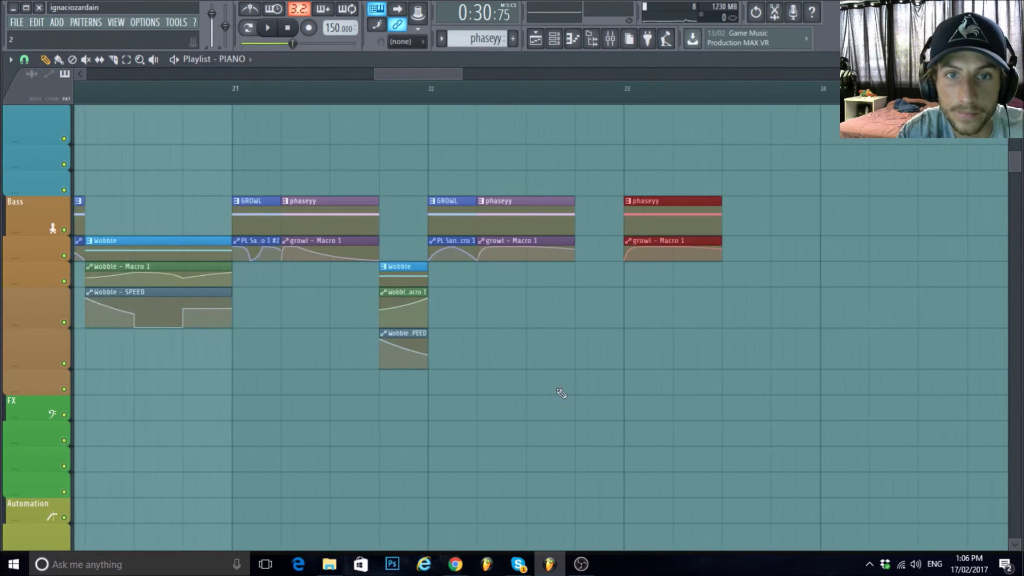
Duplicate the bar 22 GROWL clip with its PL Sanity Macro 1 automation and place the copy at the start of bar 24.
scroll(574, 373, "down", 2)
scroll(574, 373, "up", 1)
scroll(574, 373, "down", 1)
mouse_move(478, 243)
left_mouse_down()
mouse_move(469, 159)
mouse_move(649, 144)
left_mouse_up()
scroll(470, 262, "down", 1)
key("ctrl+b")
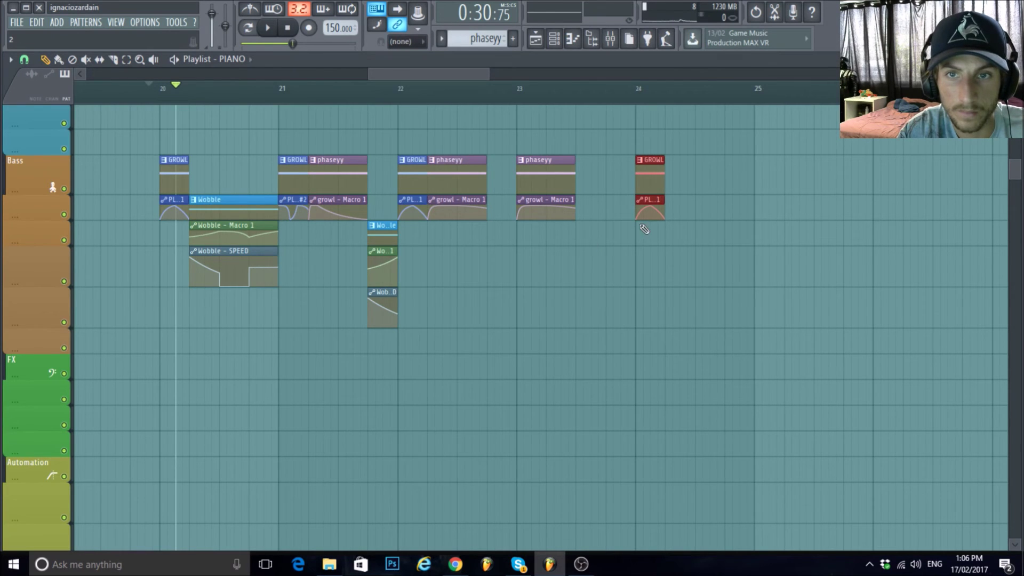
scroll(642, 200, "up", 5)
scroll(509, 293, "down", 6)
scroll(370, 383, "up", 1)
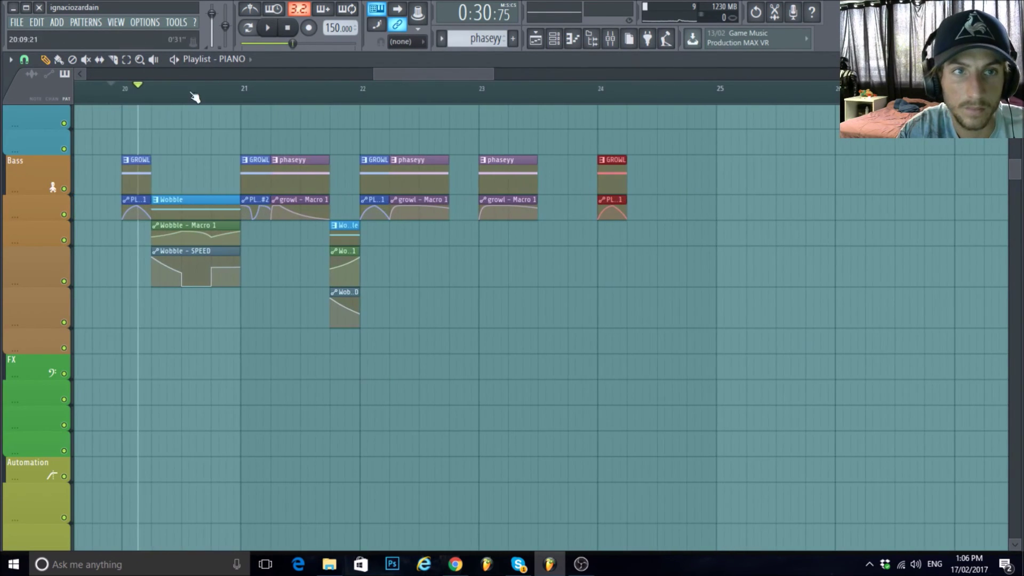
Duplicate the bar 20 Wobble clip with its Macro 1 and SPEED automation and start the copy right after the bar 22 phaseyy clip.
left_click_drag(177, 319, 192, 177)
key("ctrl+b")
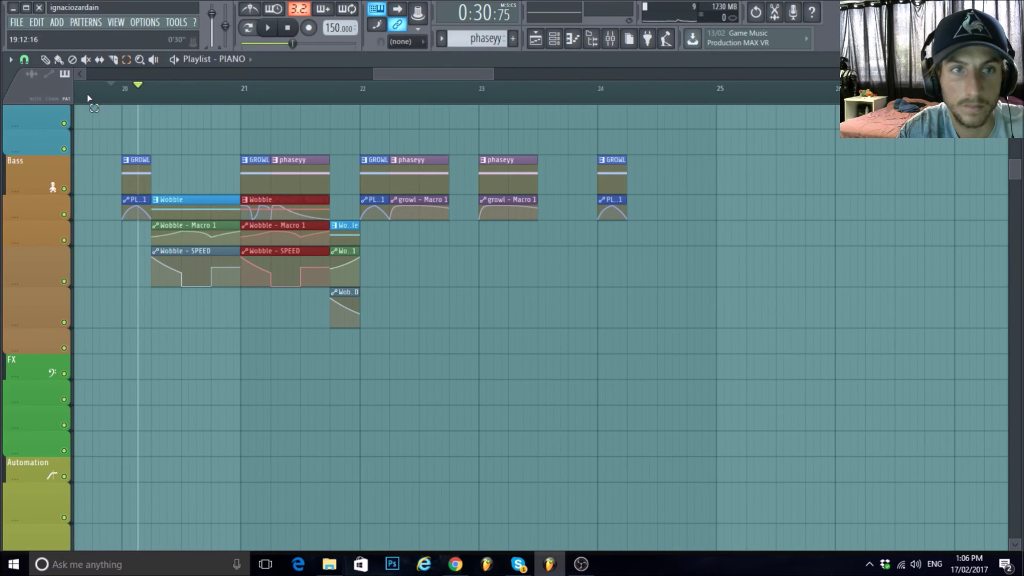
left_click_drag(287, 219, 497, 245)
scroll(485, 395, "up", 4)
scroll(286, 405, "up", 2)
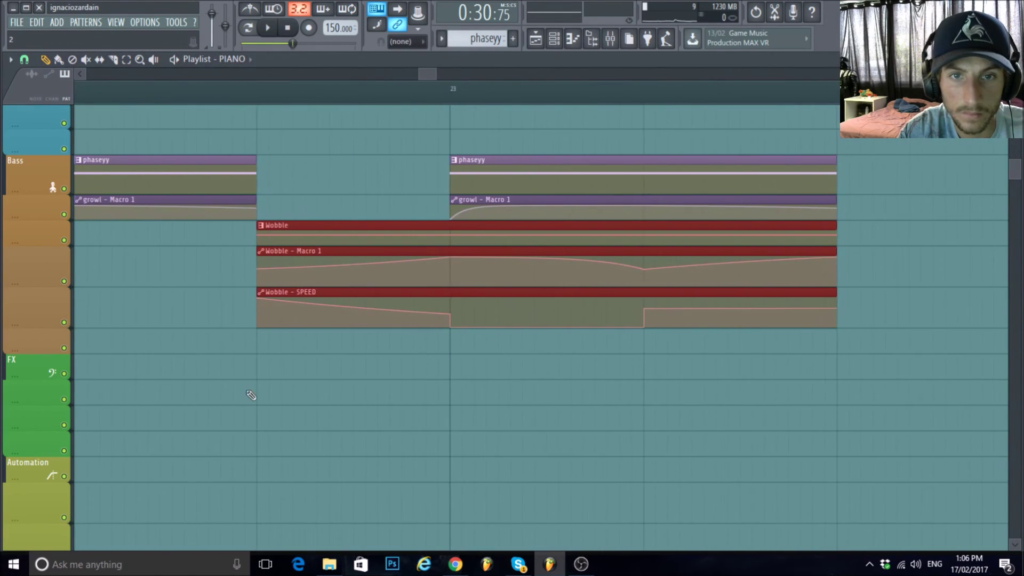
Shorten the copied Wobble clip and its two automation clips so they end at the start of bar 23.
scroll(539, 396, "down", 3)
left_click_drag(473, 226, 326, 257)
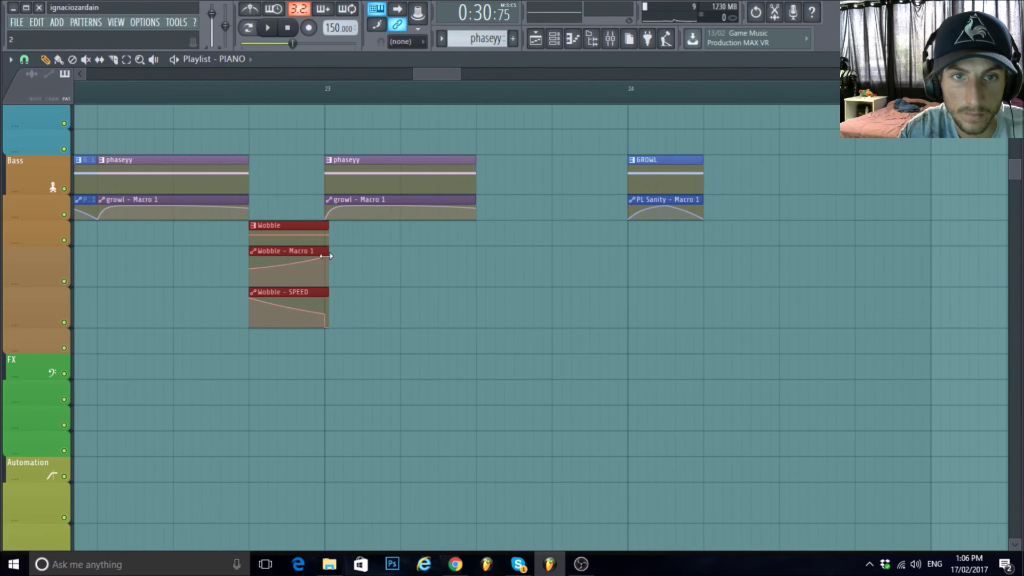
left_click(279, 366)
Make the bar 22 Wobble SPEED automation clip unique and lower its starting point to flatten the curve.
scroll(263, 382, "up", 5)
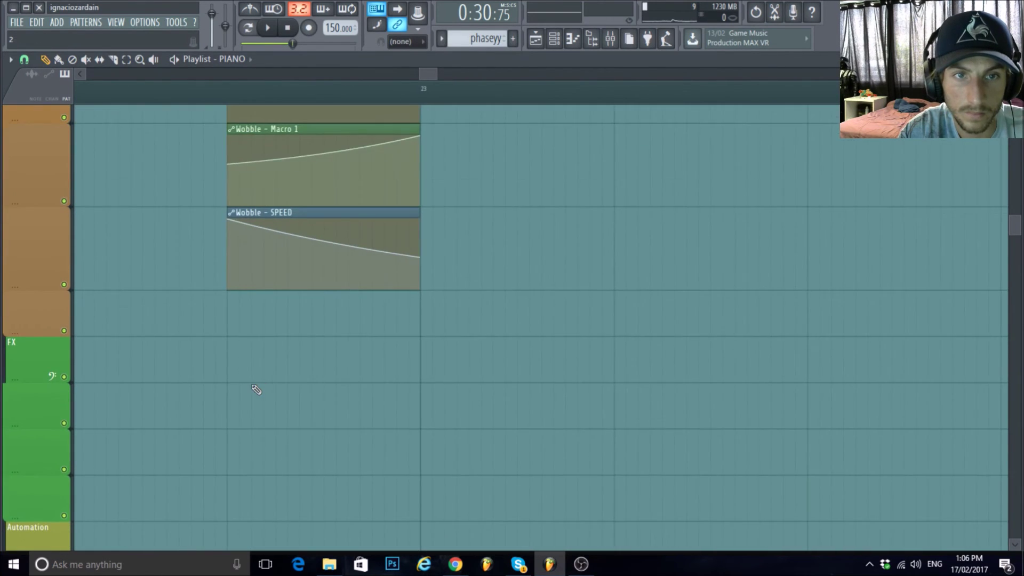
left_click(210, 216)
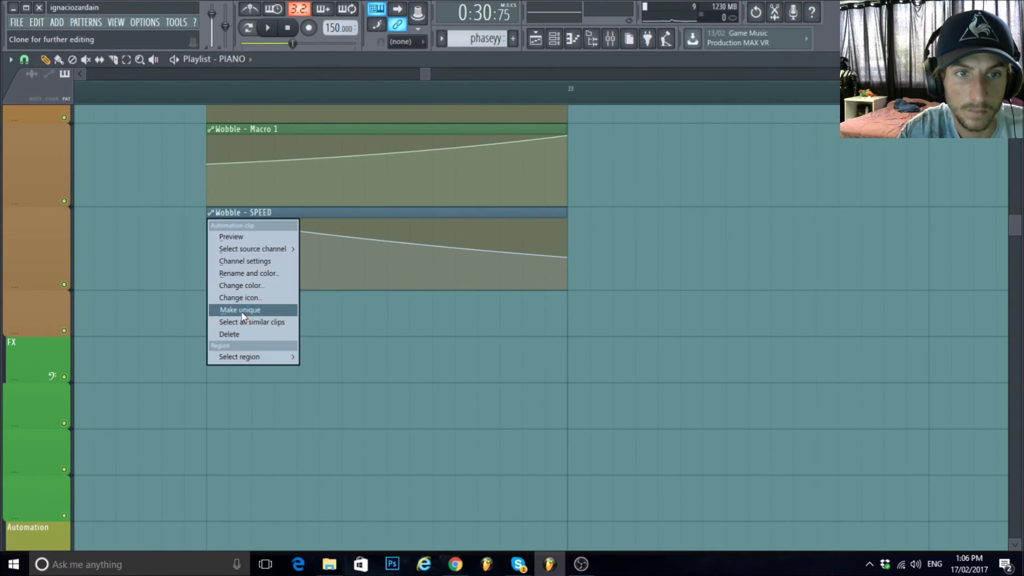
left_click(241, 310)
left_click_drag(211, 224, 208, 258)
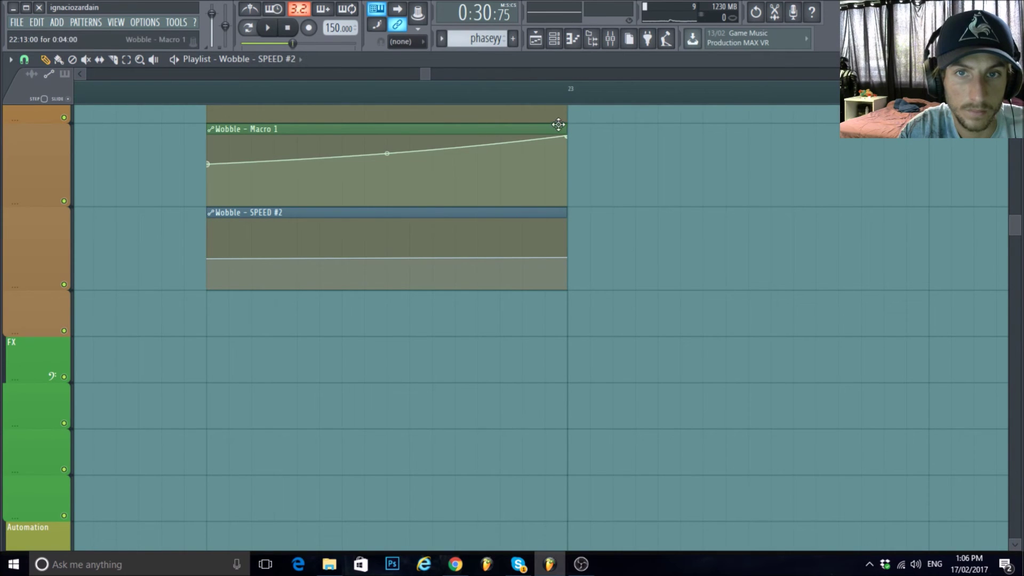
Lower the end point of the Wobble Macro 1 automation at bar 23 to the minimum so the curve falls.
left_click_drag(567, 138, 559, 217)
scroll(388, 407, "down", 3)
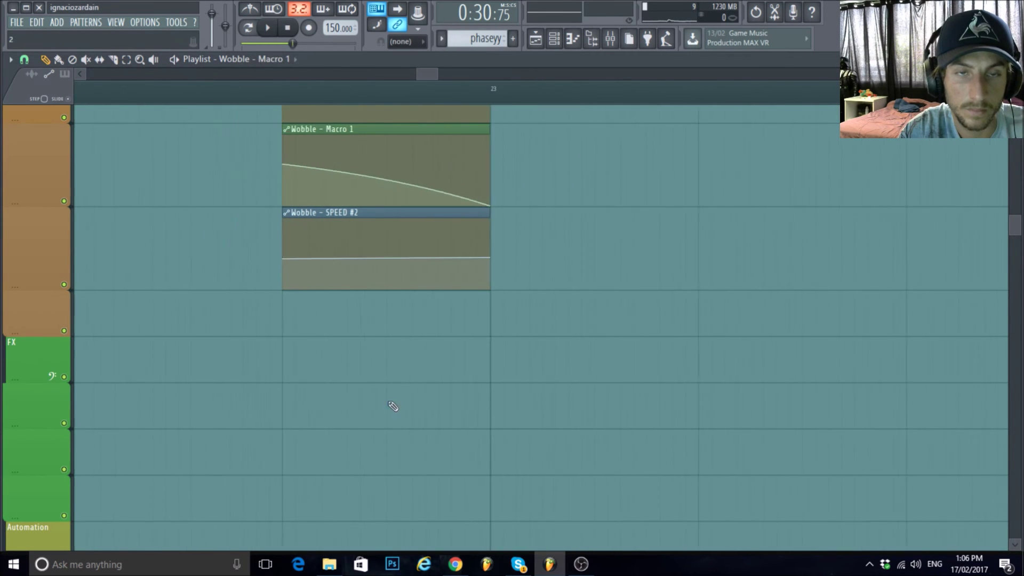
scroll(550, 405, "up", 3)
scroll(547, 422, "down", 4)
scroll(574, 424, "down", 5)
scroll(600, 406, "down", 3)
scroll(589, 386, "up", 3)
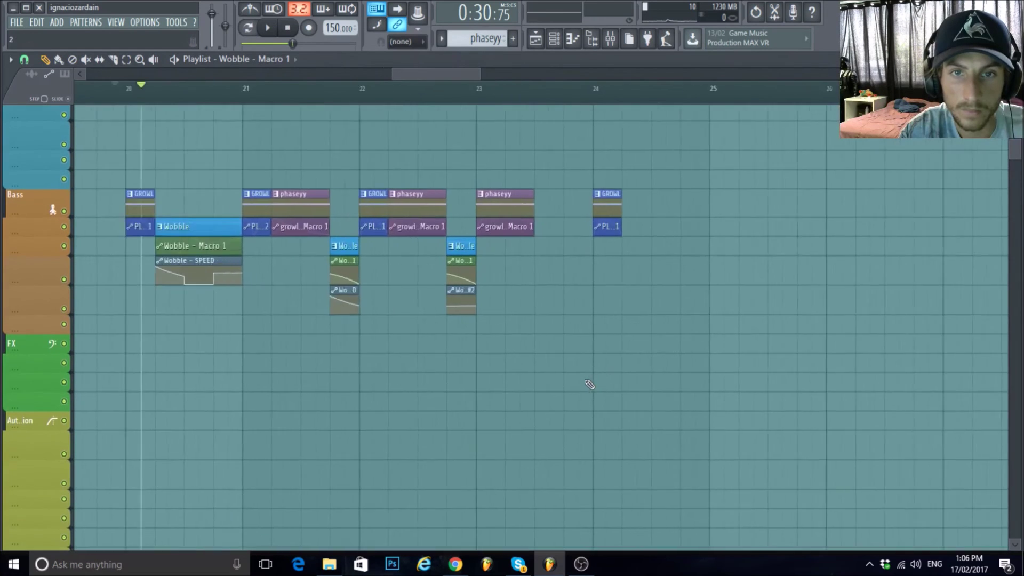
Duplicate the bar 22 Wobble clip with its Macro 1 and SPEED #2 automation, place it mid-bar 23 and extend it past bar 24.
scroll(543, 321, "down", 2)
left_click(130, 60)
scroll(447, 328, "up", 3)
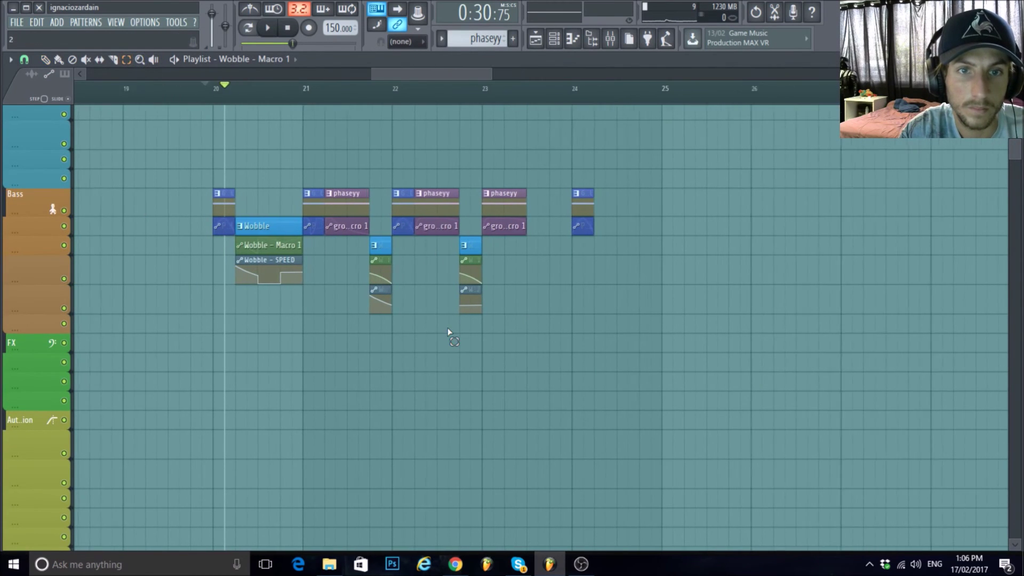
left_click_drag(483, 368, 469, 244)
scroll(406, 341, "down", 2)
scroll(405, 346, "up", 1)
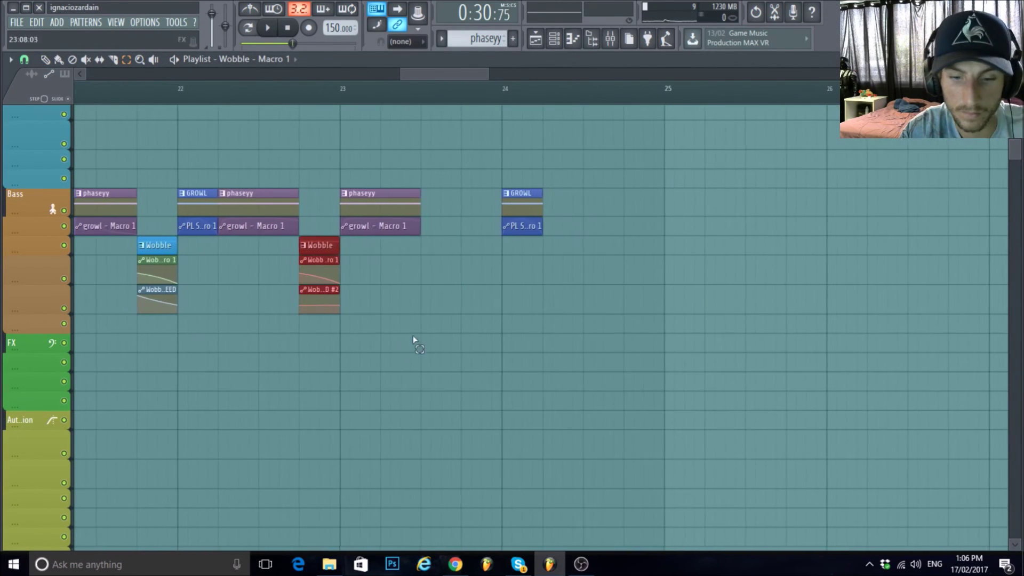
key("ctrl+b")
left_click_drag(361, 246, 623, 266)
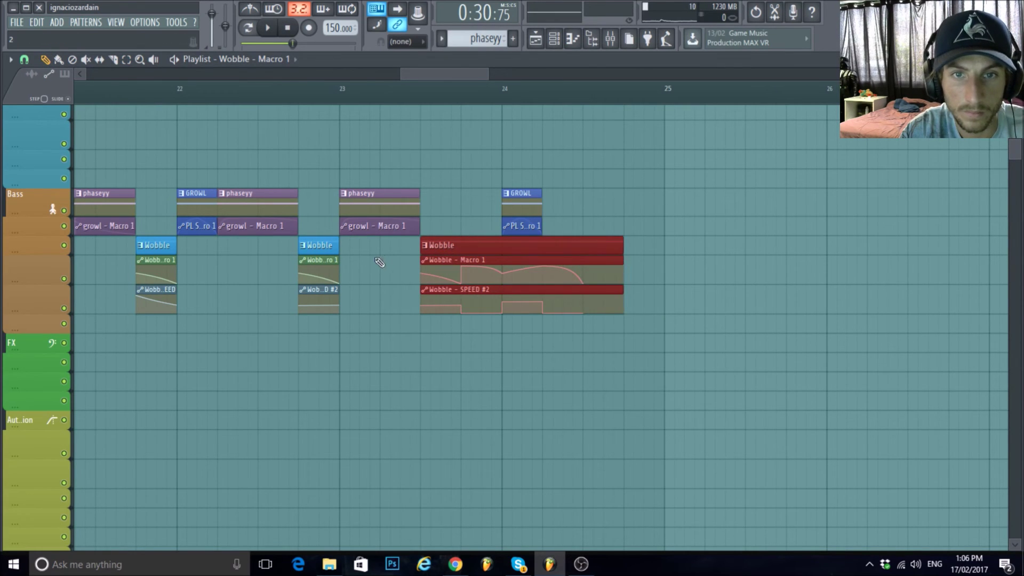
Trim the start and end of the extended Wobble clips so they fill only the second half of bar 23.
left_click_drag(416, 242, 458, 245)
scroll(454, 245, "up", 3)
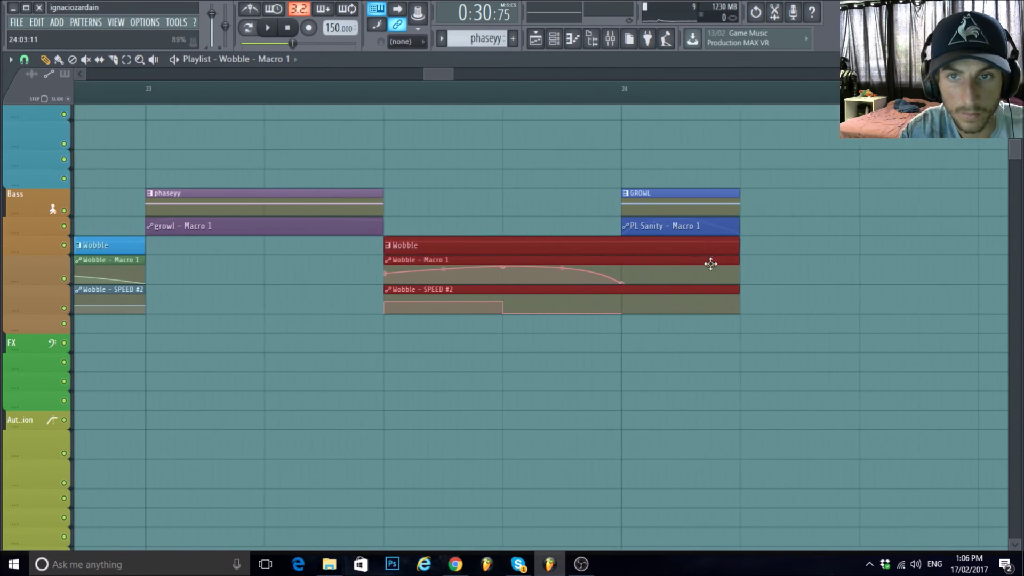
left_click_drag(738, 245, 625, 256)
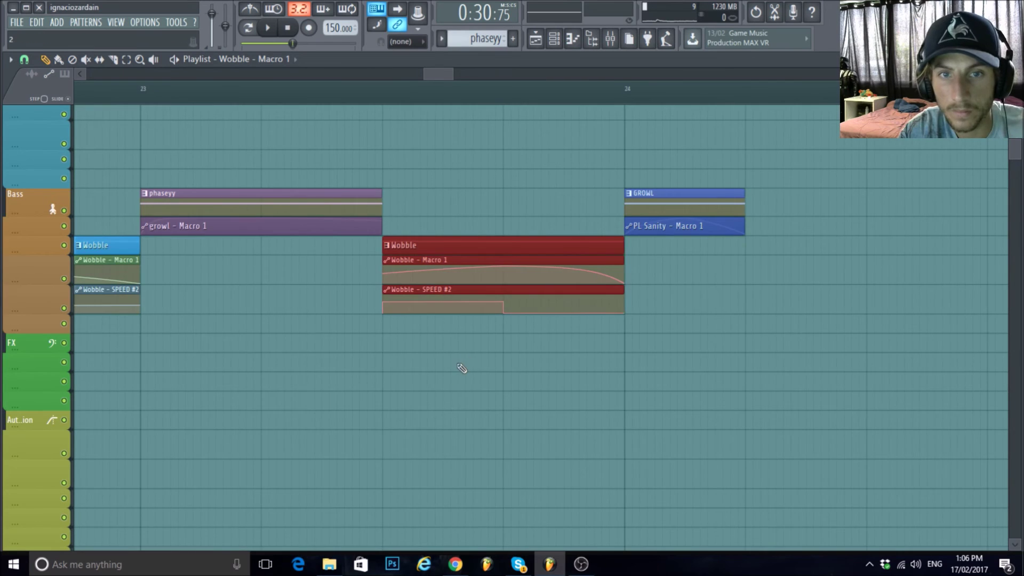
Play the drop from around bar 20 to hear the bass sequence through bar 24.
scroll(350, 422, "down", 5)
key("space")
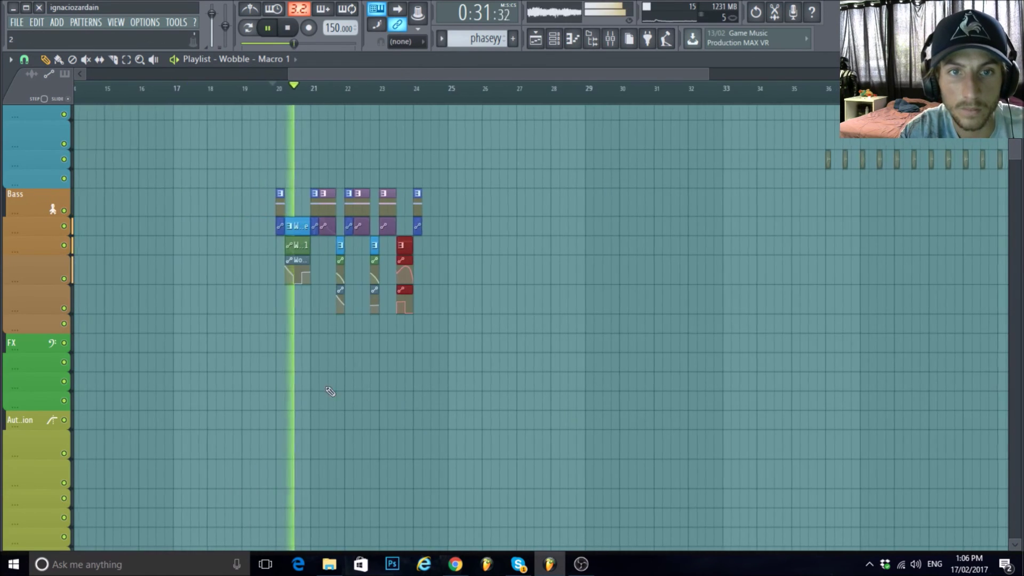
left_click(243, 91)
scroll(242, 96, "up", 3)
scroll(640, 224, "down", 3)
scroll(733, 266, "up", 2)
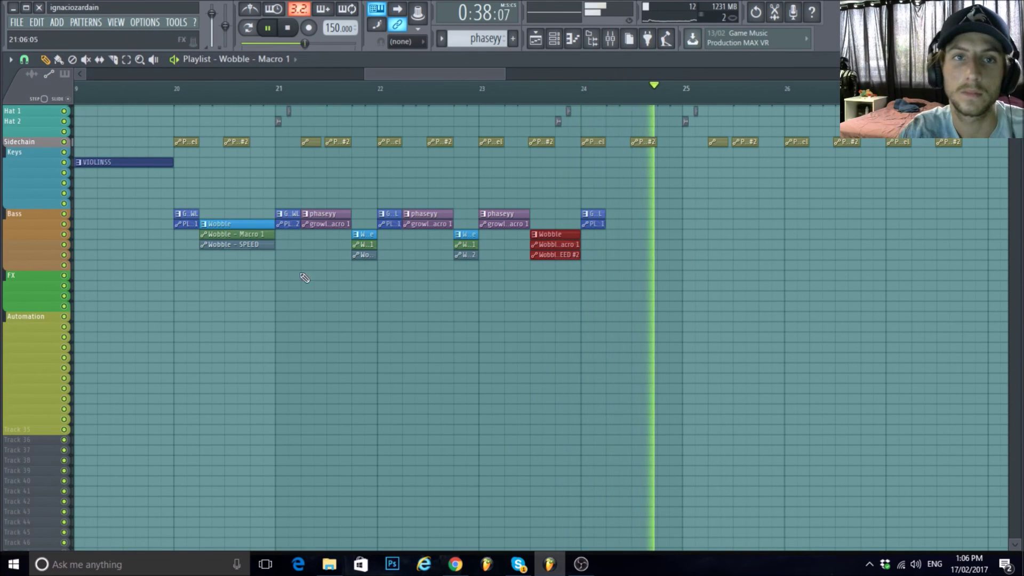
key("space")
Look over the drums, sidechain, keys and bass tracks of the arrangement around bars 20 to 28.
scroll(337, 406, "up", 4)
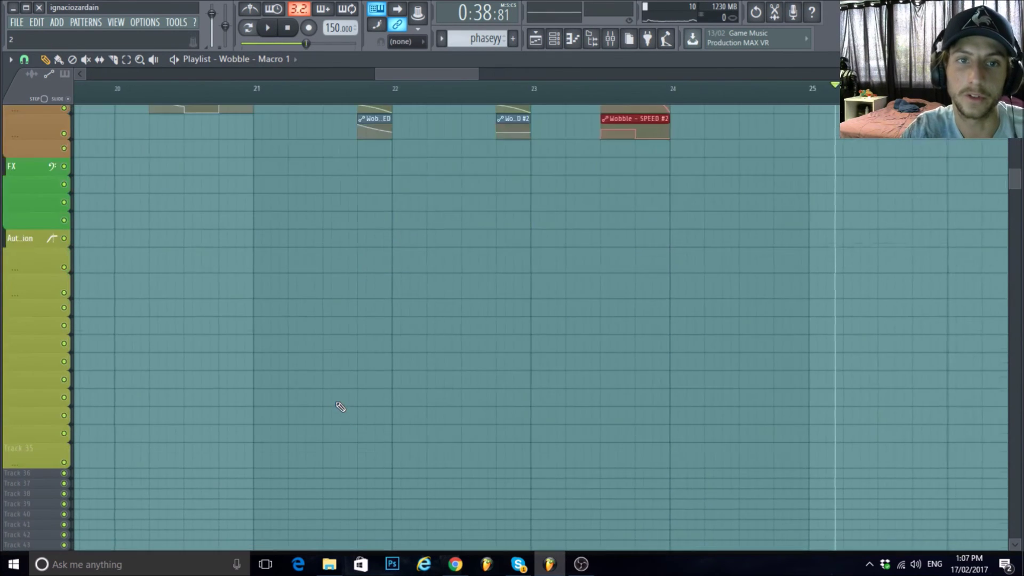
scroll(337, 406, "down", 2)
scroll(292, 358, "up", 1)
scroll(295, 363, "down", 3)
scroll(279, 393, "up", 3)
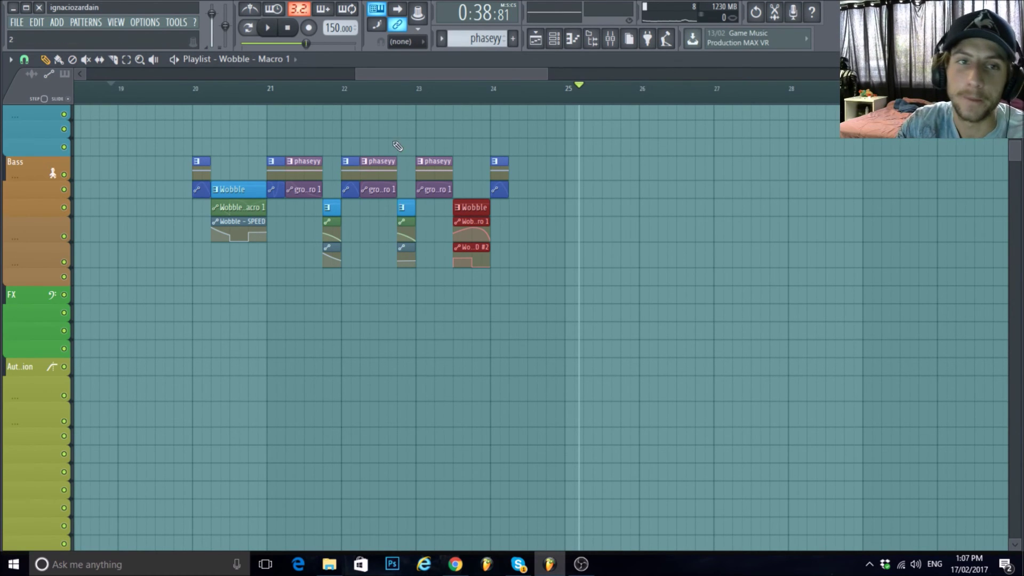
left_click_drag(364, 79, 358, 74)
scroll(667, 290, "up", 5)
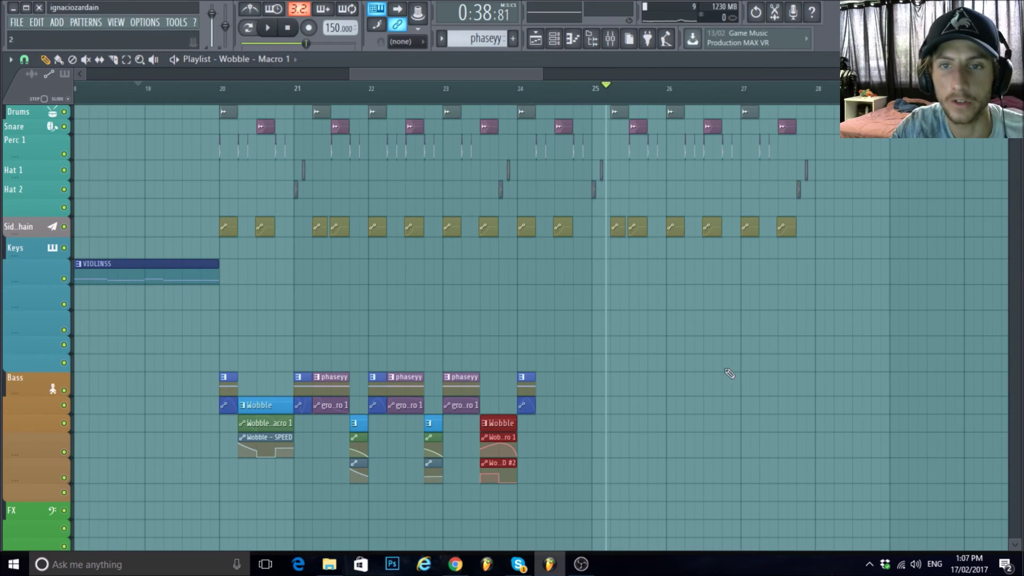
scroll(703, 368, "up", 4)
scroll(627, 355, "down", 8)
left_click_drag(367, 74, 442, 70)
scroll(439, 271, "up", 5)
scroll(430, 292, "down", 5)
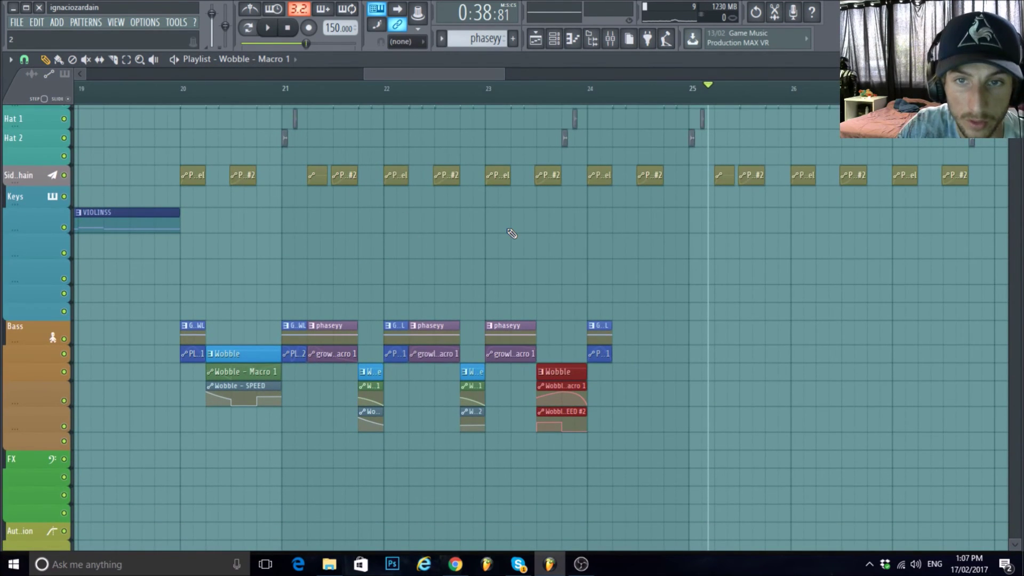
Delete the bar 24 GROWL clip with its automation and place a copy of the PIANO clip on an empty Keys track in bar 24.
scroll(512, 232, "up", 3)
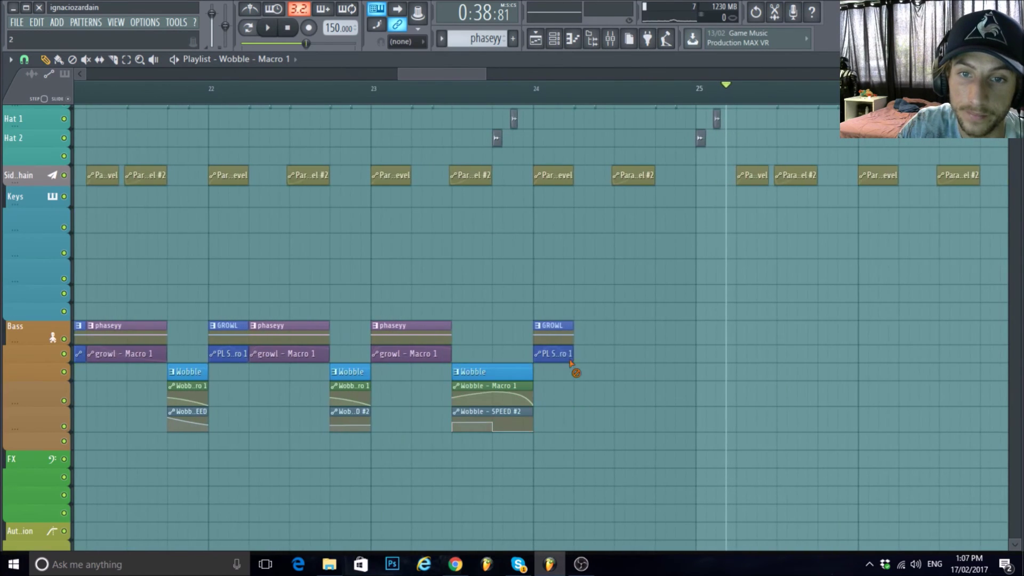
scroll(574, 373, "down", 6)
left_click(220, 203, "ctrl")
key("ctrl+b")
left_click_drag(363, 201, 594, 302)
scroll(536, 272, "up", 4)
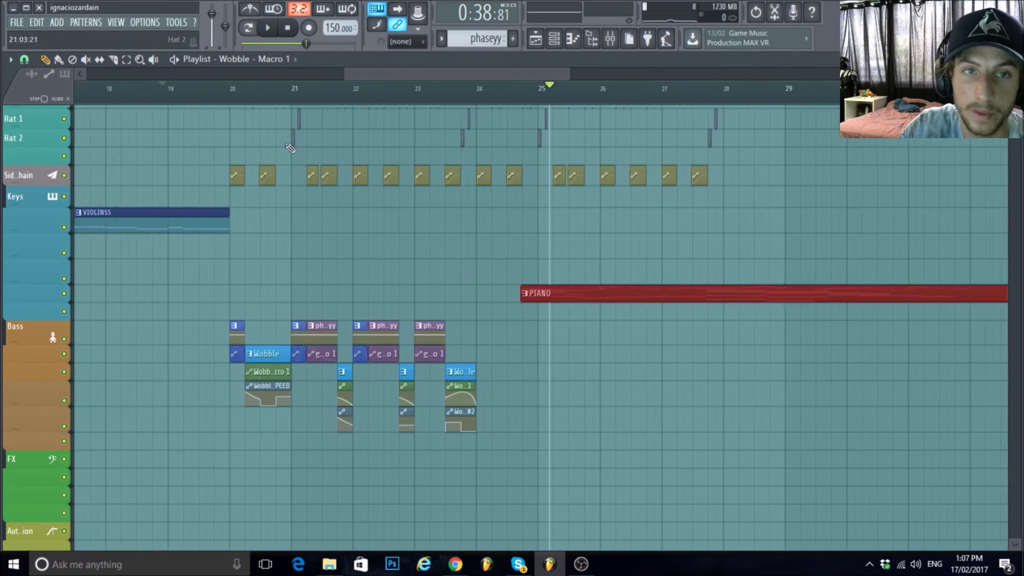
Play the drop from bar 22 and move the PIANO copy to start exactly at bar 24.
left_click(395, 91)
scroll(521, 308, "up", 4)
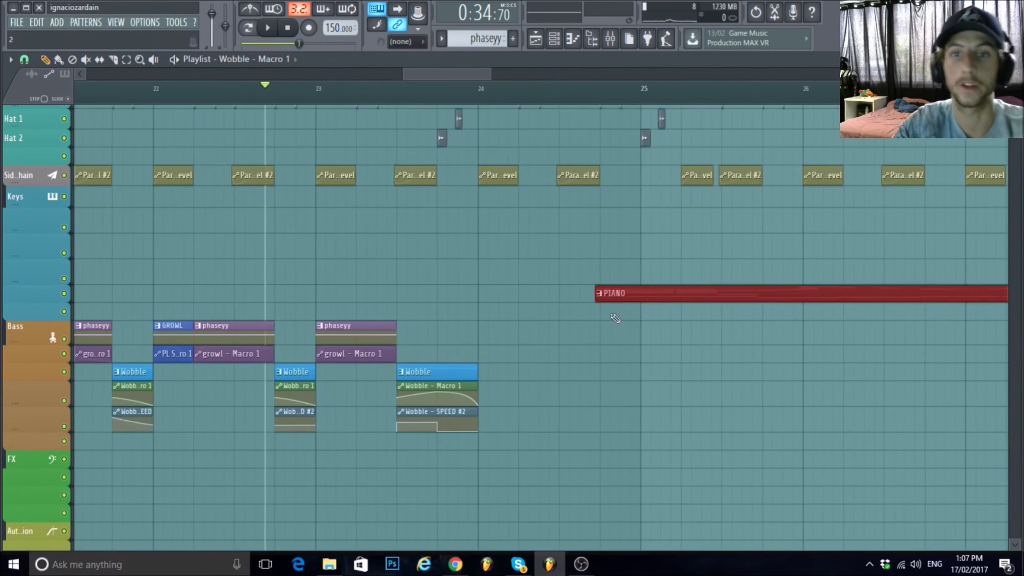
key("space")
left_click_drag(629, 290, 514, 288)
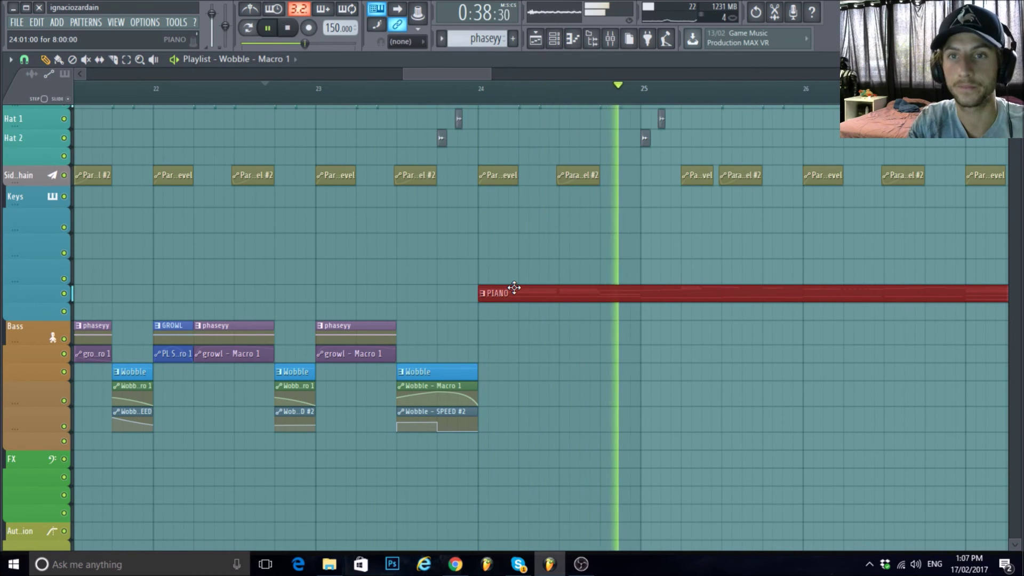
key("space")
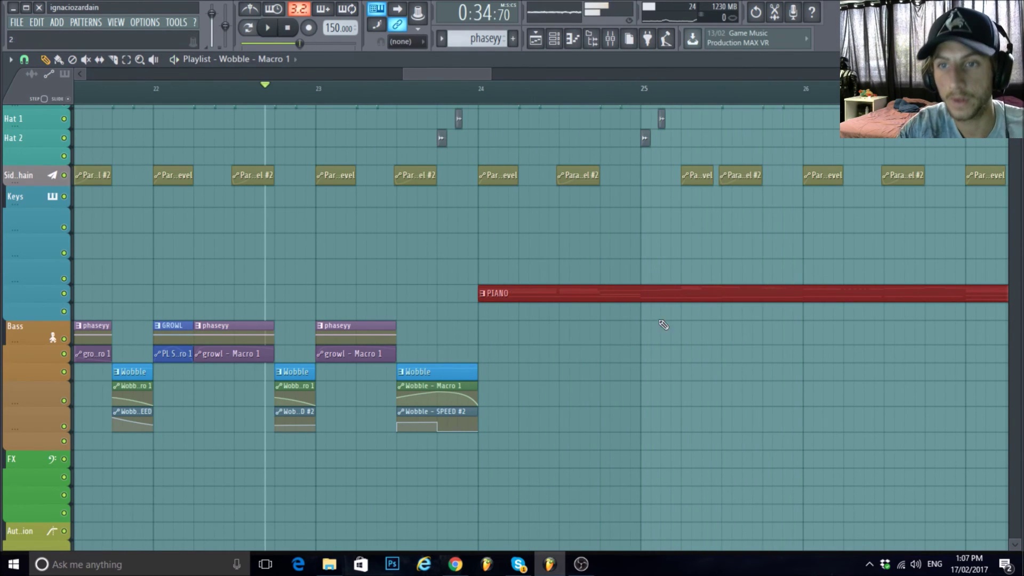
Shorten the PIANO copy so it ends at the start of bar 26.
scroll(663, 325, "down", 5)
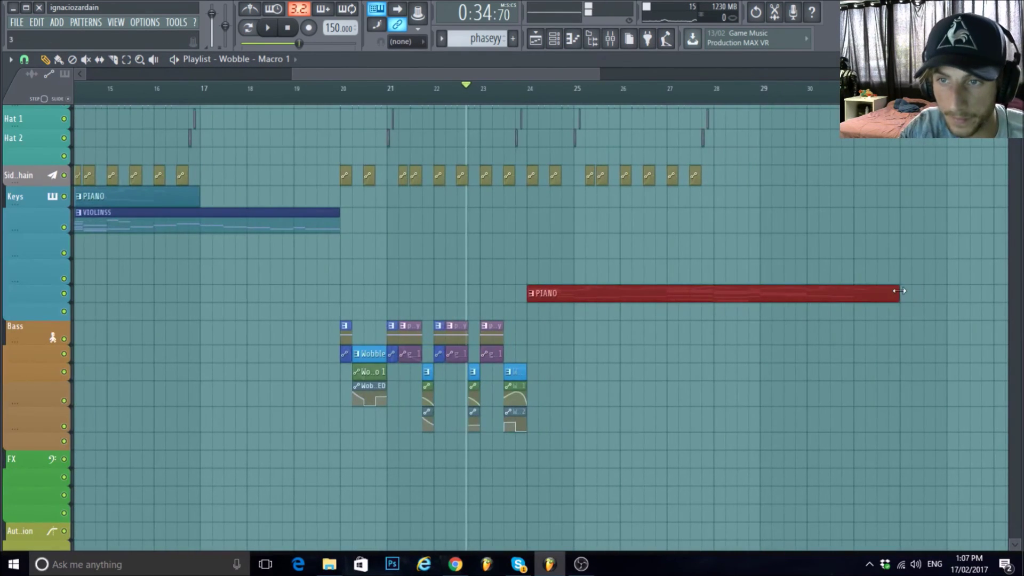
left_click_drag(900, 291, 618, 314)
scroll(635, 332, "up", 5)
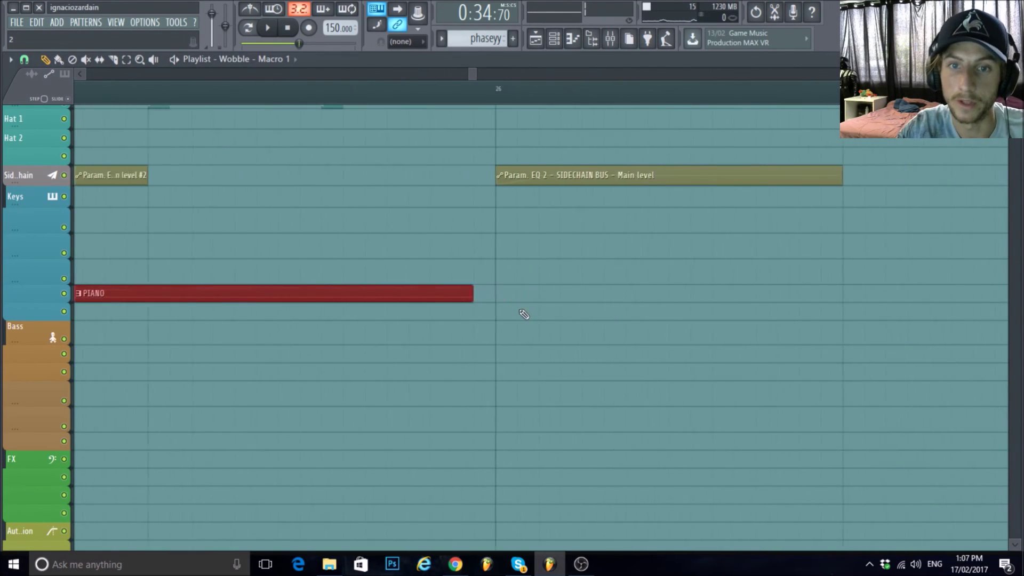
scroll(606, 387, "down", 8)
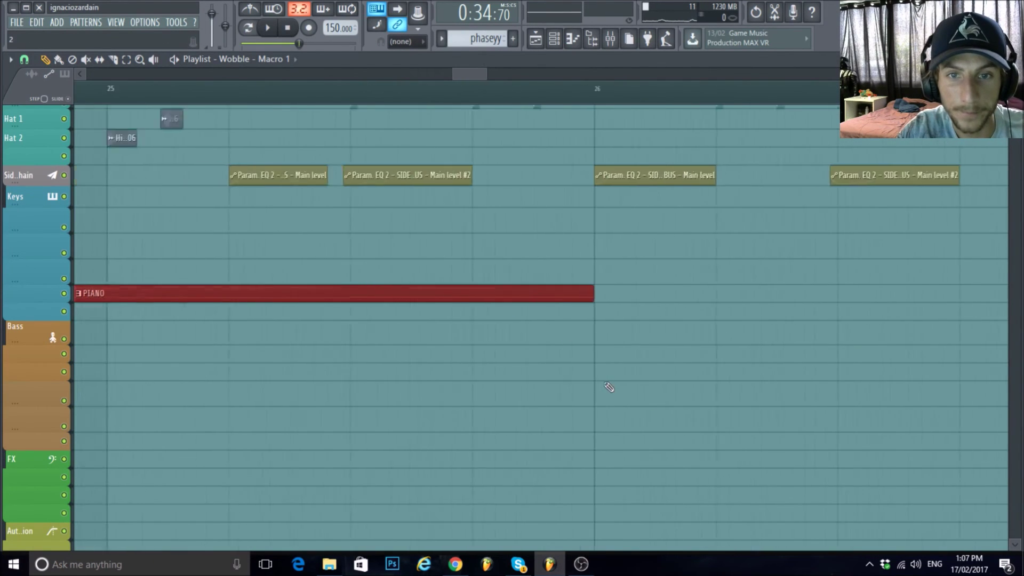
Duplicate all bass and automation clips of bars 20 to 23 into bars 24 to 27.
scroll(563, 446, "up", 2)
mouse_move(558, 452)
left_mouse_down()
mouse_move(427, 309)
mouse_move(270, 249)
left_mouse_up()
key("ctrl+b")
scroll(597, 299, "up", 2)
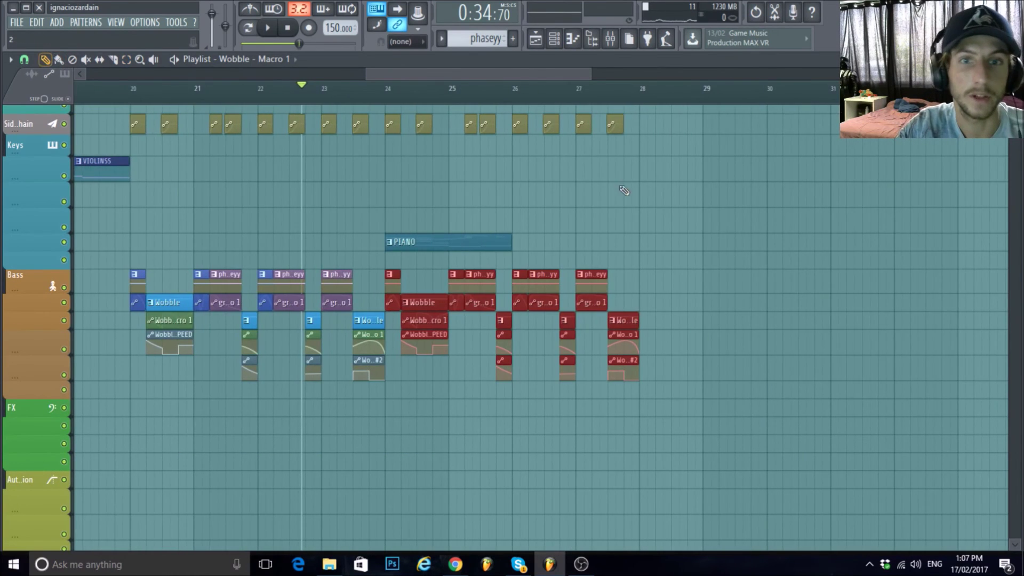
Move the duplicated bass and automation clips from bar 24 so they start at bar 26, after the PIANO clip.
scroll(607, 183, "up", 2)
left_click_drag(388, 289, 615, 270)
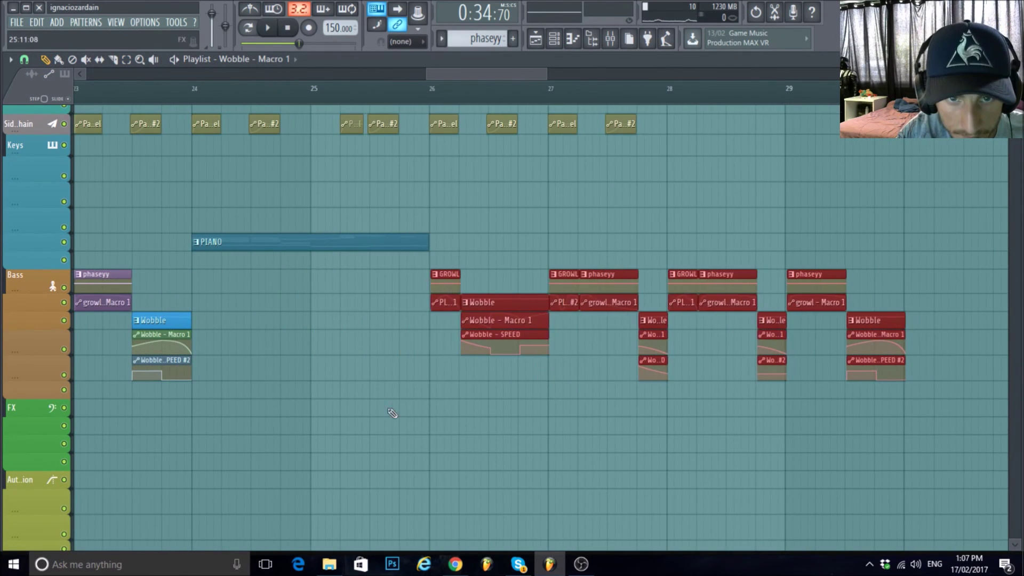
scroll(399, 400, "up", 5)
scroll(536, 405, "down", 5)
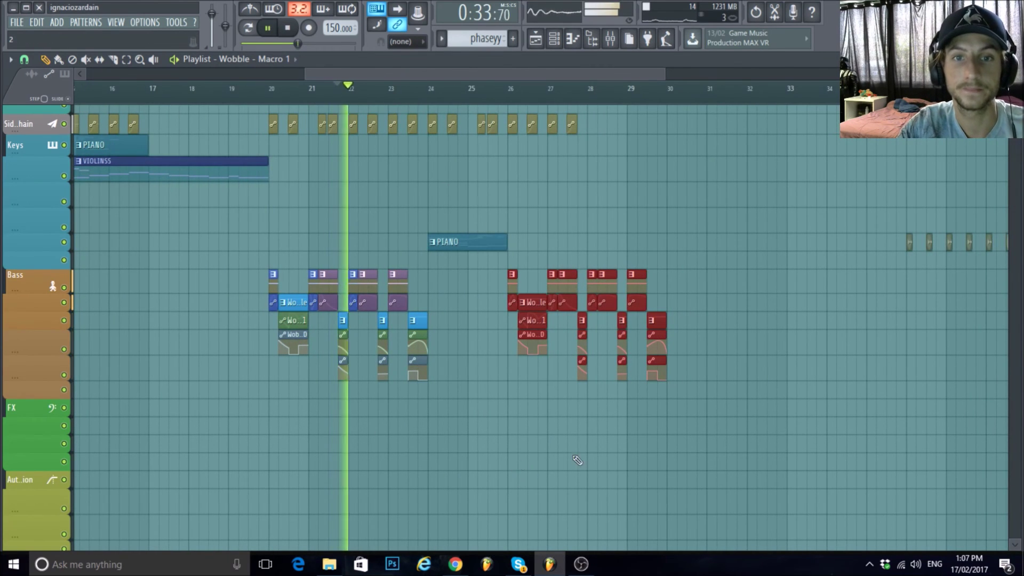
Play the drop from bar 21 through the PIANO break and the bass copies, and stop near bar 29.
scroll(577, 453, "up", 2)
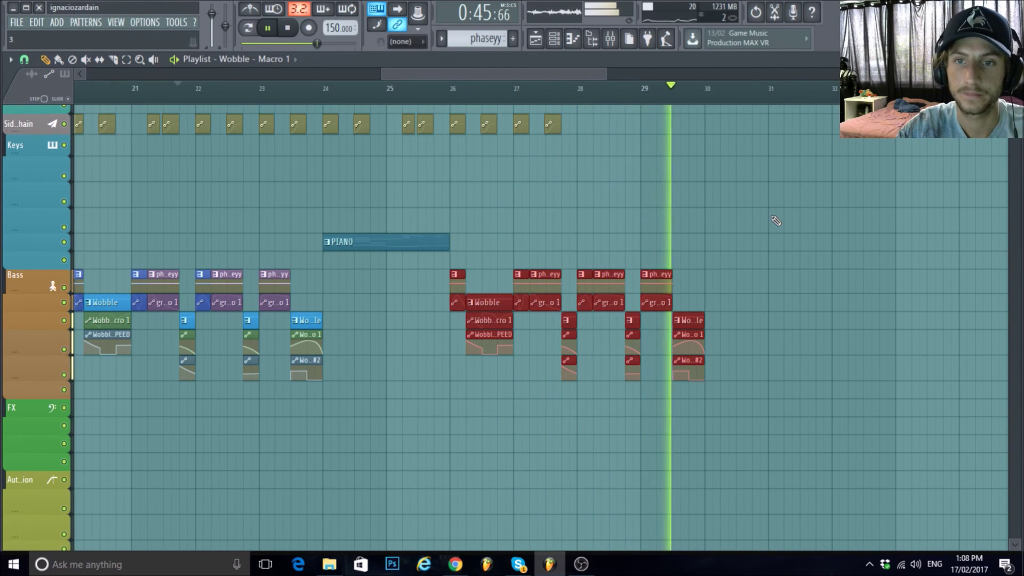
key("space")
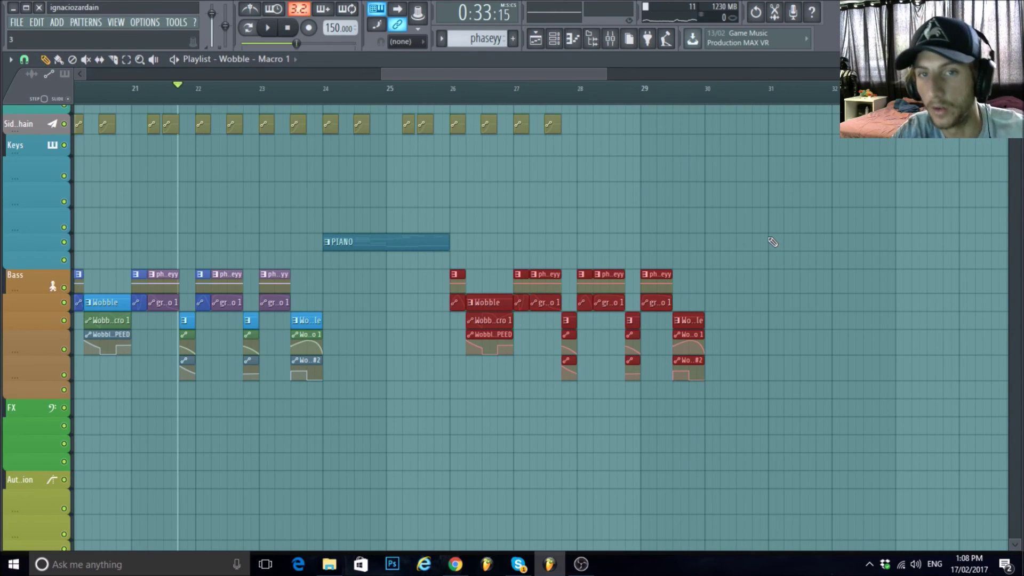
scroll(773, 242, "down", 2)
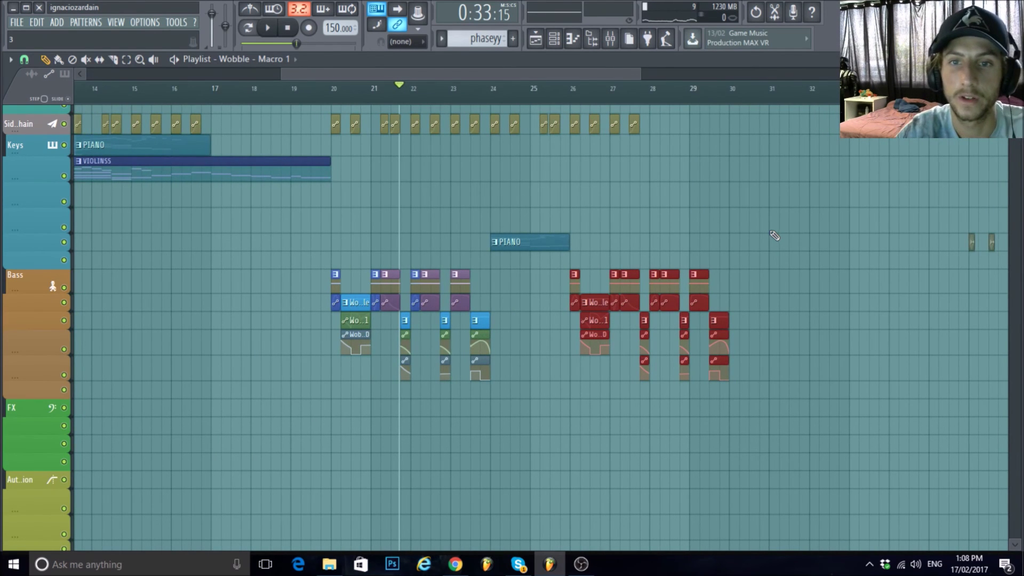
Move the duplicated bass and automation clips back so they start exactly at bar 24.
scroll(346, 273, "up", 4)
left_click_drag(346, 273, 177, 279)
scroll(177, 279, "up", 6)
left_click_drag(302, 281, 285, 281)
Move the two-bar PIANO clip so it starts exactly at bar 28, after the second bass phrase.
scroll(160, 265, "down", 5)
left_click_drag(222, 245, 636, 231)
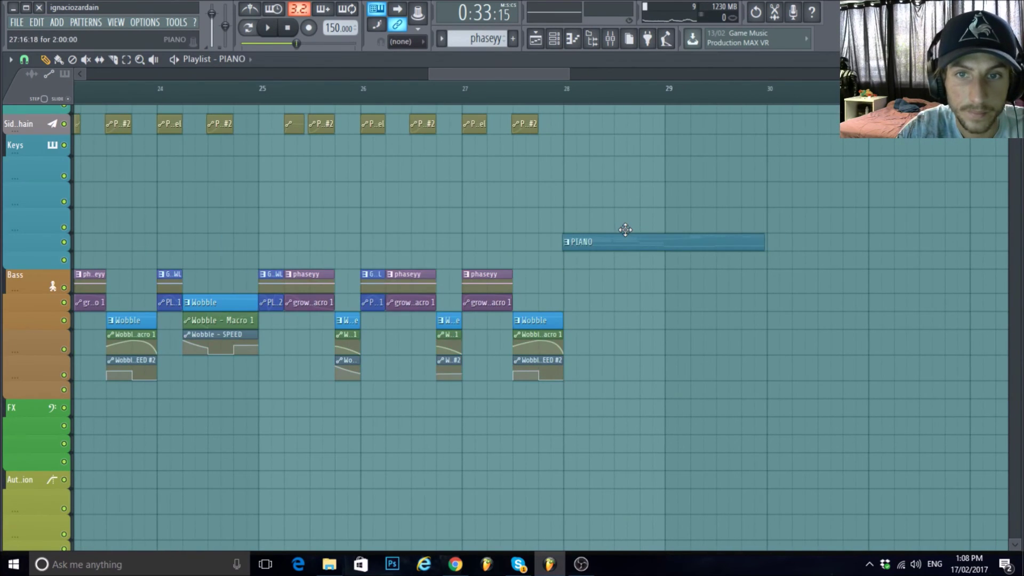
scroll(609, 261, "up", 6)
left_click_drag(406, 245, 417, 245)
scroll(528, 302, "up", 3)
scroll(528, 302, "down", 4)
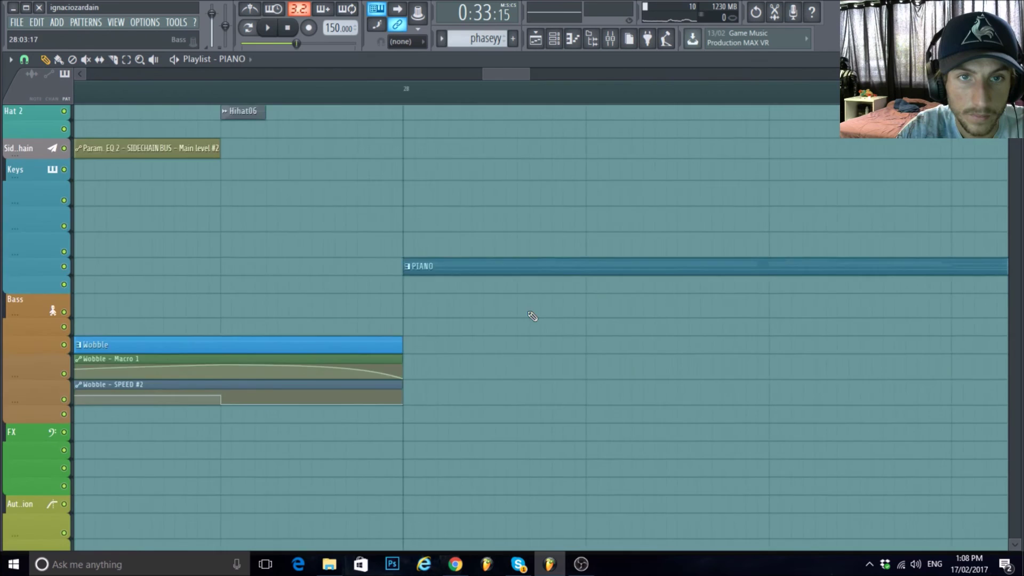
Play the arrangement from bar 19 to the end of the PIANO clip at bar 30.
scroll(526, 290, "down", 5)
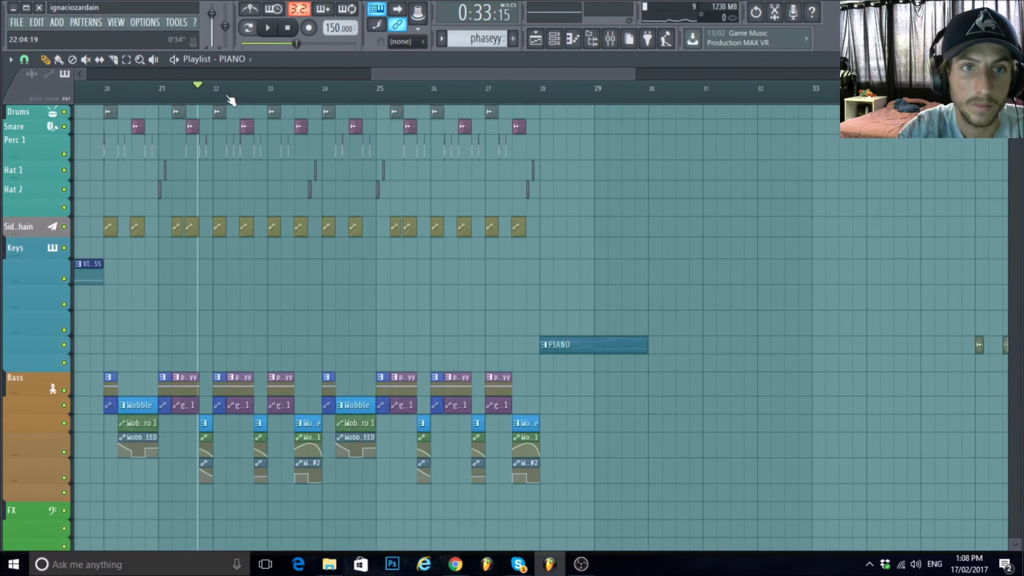
scroll(526, 278, "down", 6)
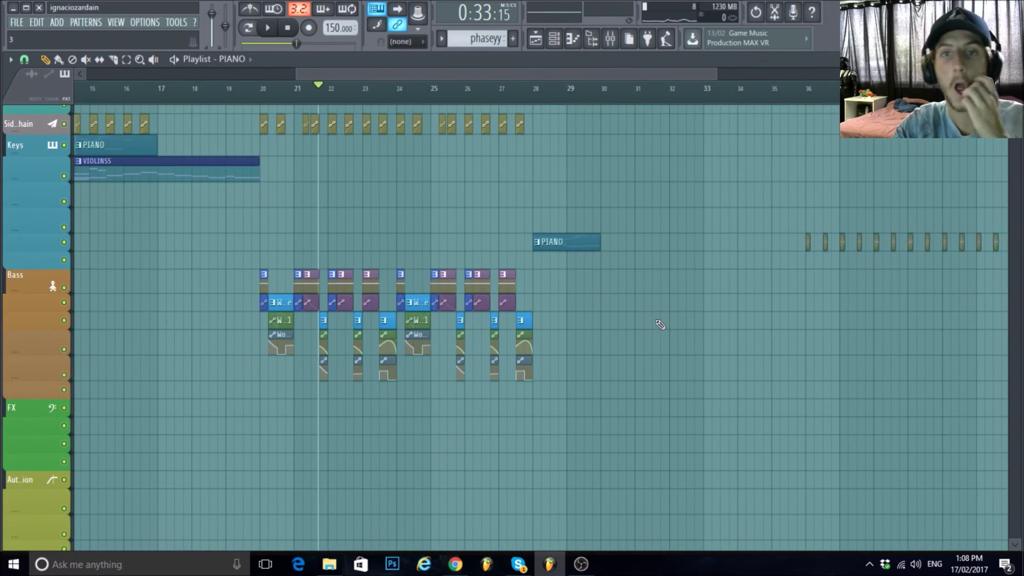
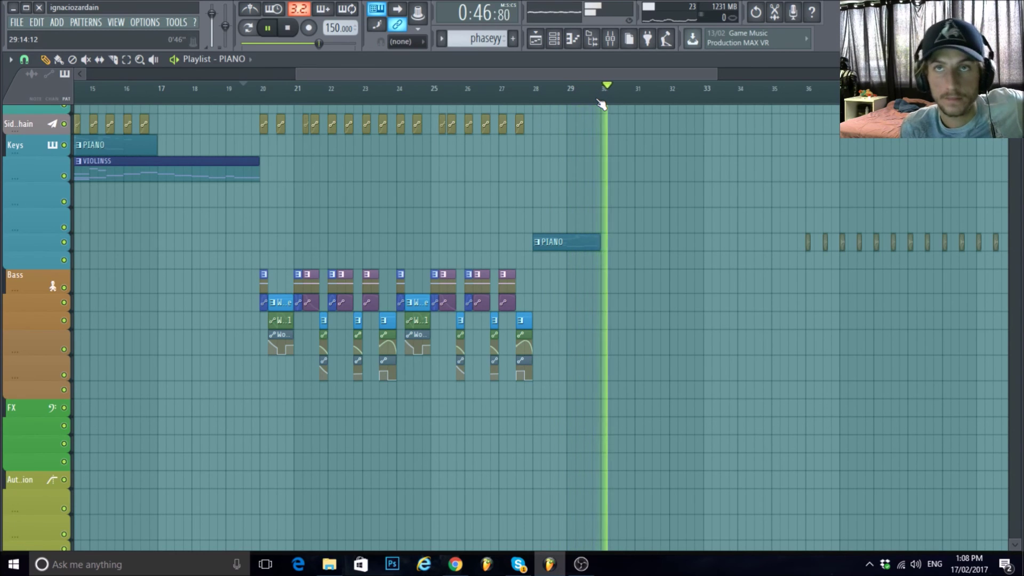
key("space")
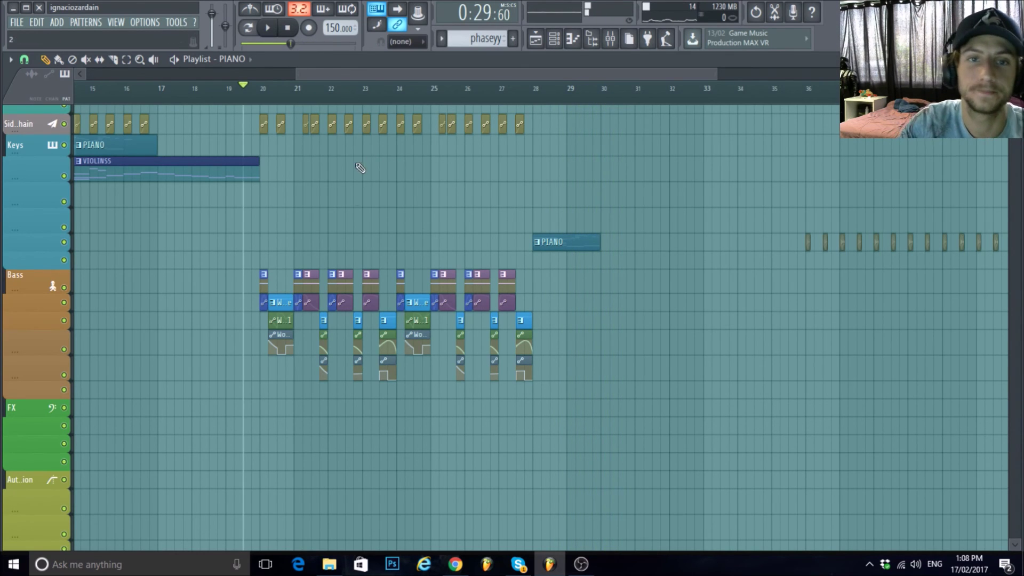
Move the PIANO clip from bar 28 back so it starts at bar 24.
scroll(355, 201, "up", 3)
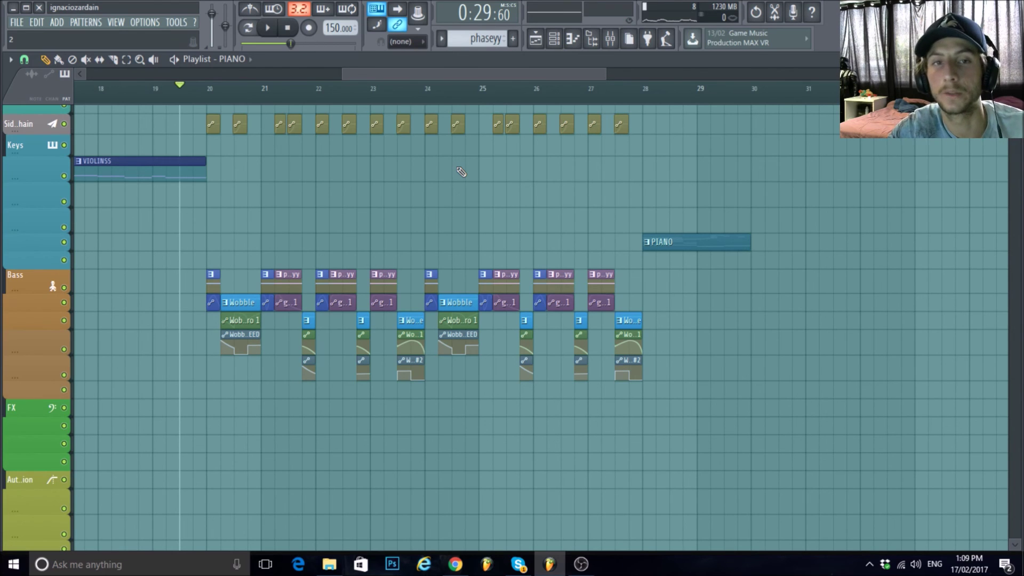
scroll(411, 223, "up", 4)
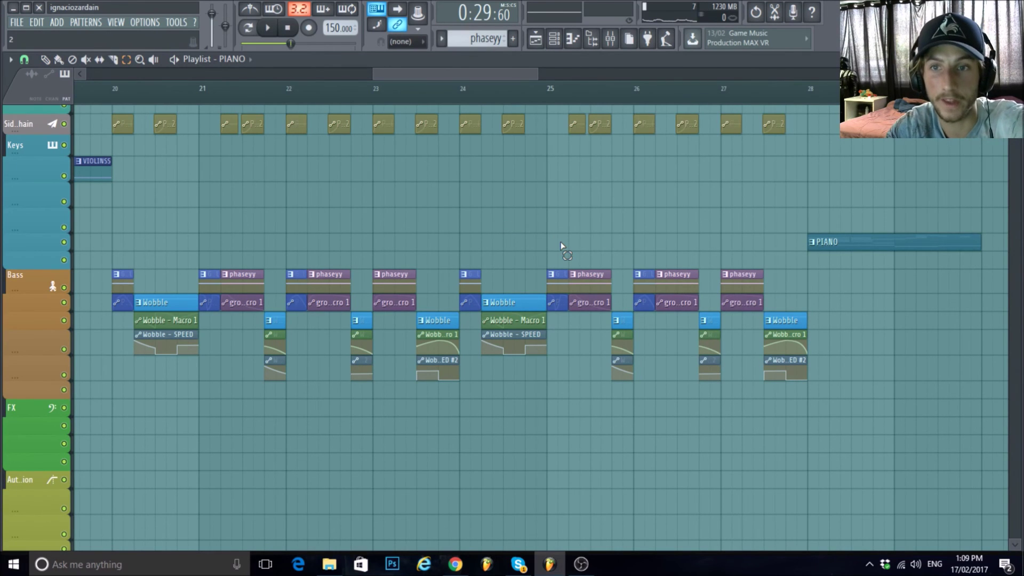
scroll(135, 101, "down", 3)
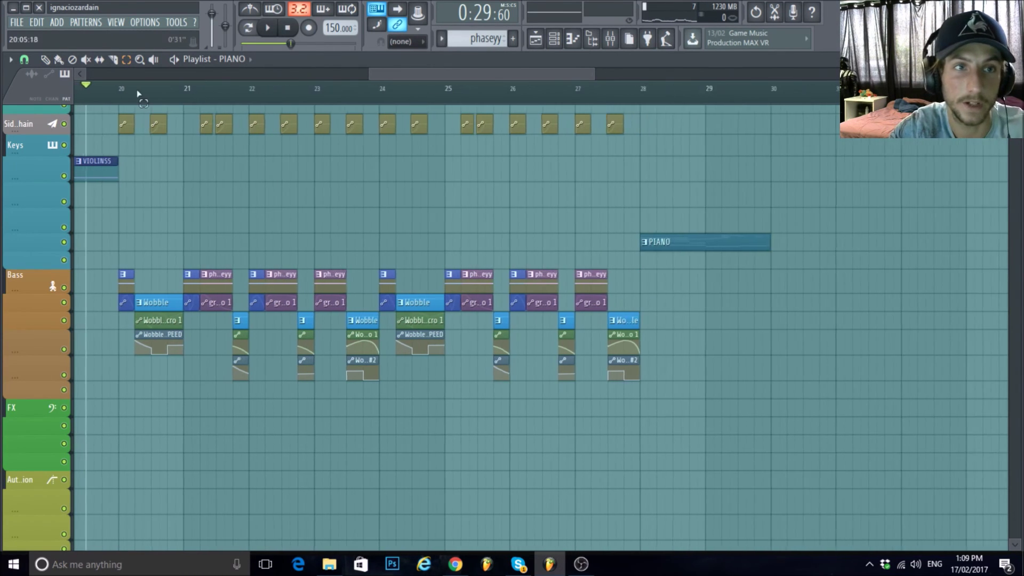
left_click(45, 60)
scroll(562, 225, "up", 2)
left_click_drag(685, 245, 443, 246)
scroll(425, 224, "down", 3)
scroll(408, 208, "up", 3)
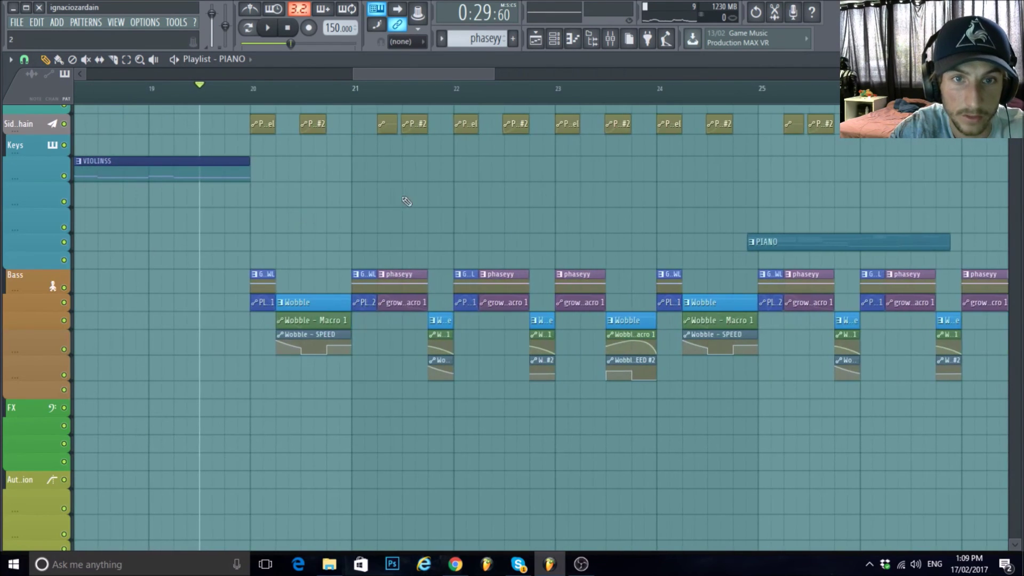
scroll(763, 237, "down", 2)
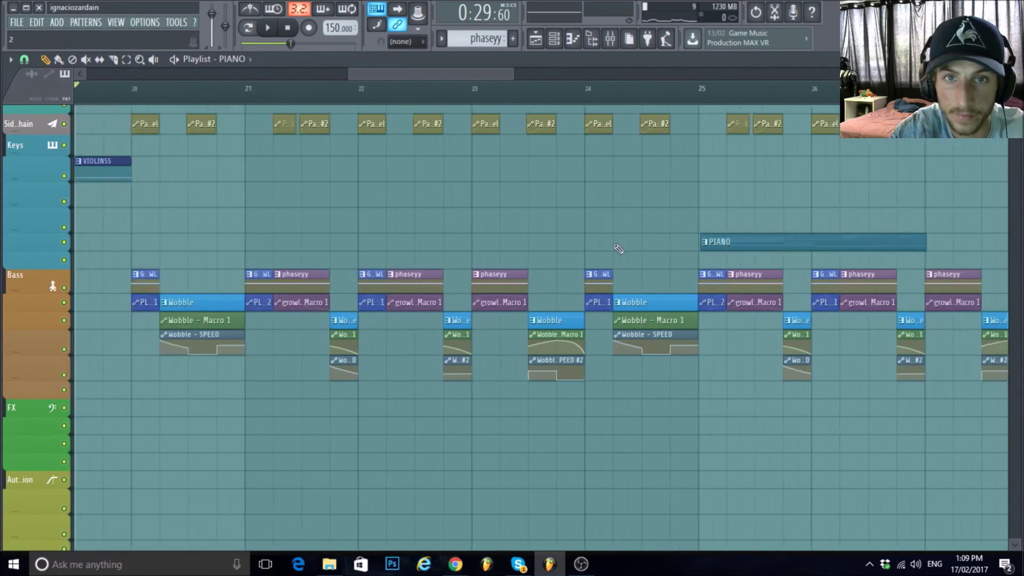
scroll(686, 234, "up", 2)
left_click_drag(711, 238, 581, 252)
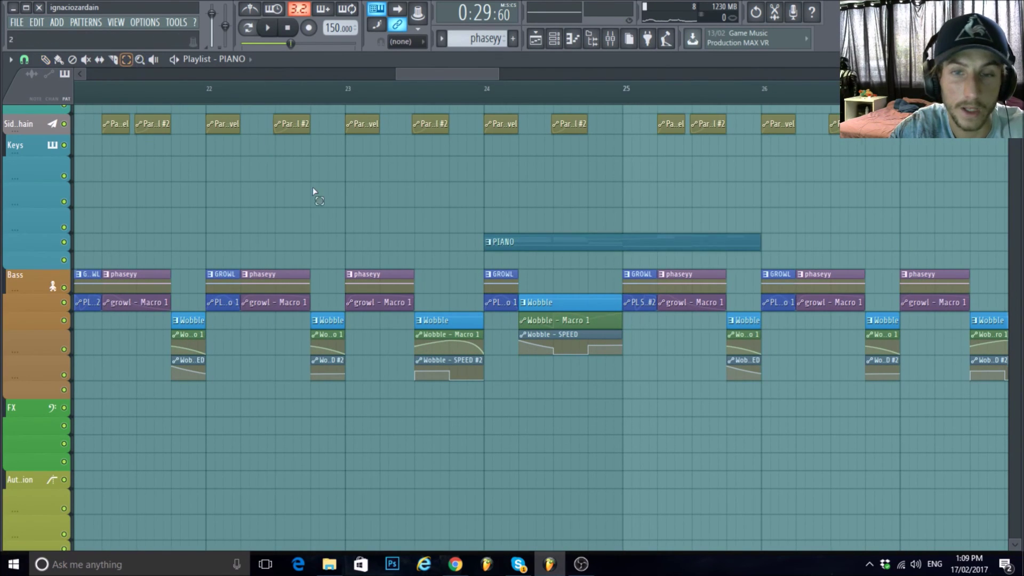
Move the bass and automation clips of bars 24 to 27 to bar 26 and duplicate them into bars 30 to 33.
scroll(313, 192, "down", 3)
left_click_drag(750, 380, 424, 269)
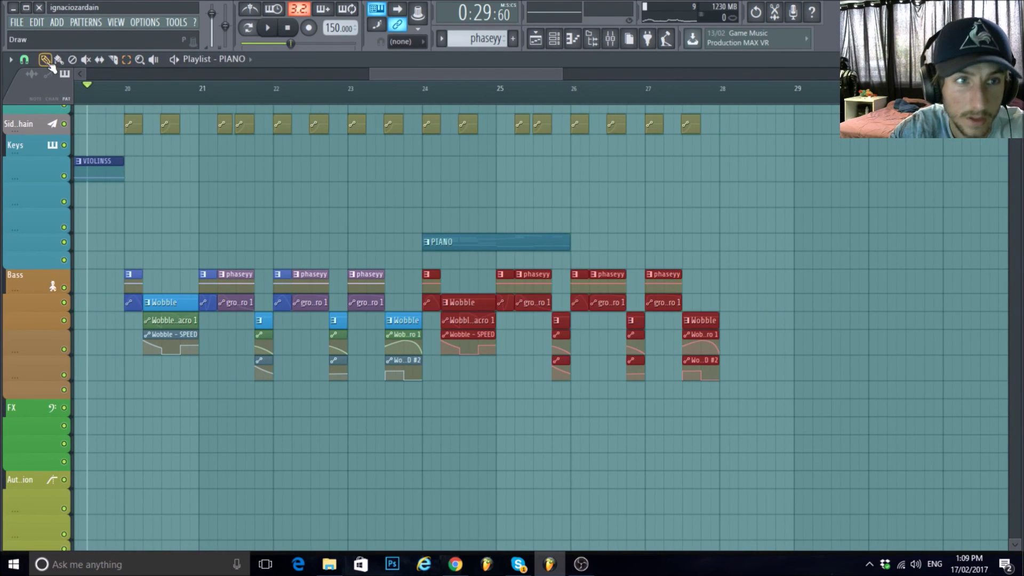
left_click_drag(465, 306, 614, 309)
scroll(595, 292, "up", 5)
scroll(594, 290, "down", 5)
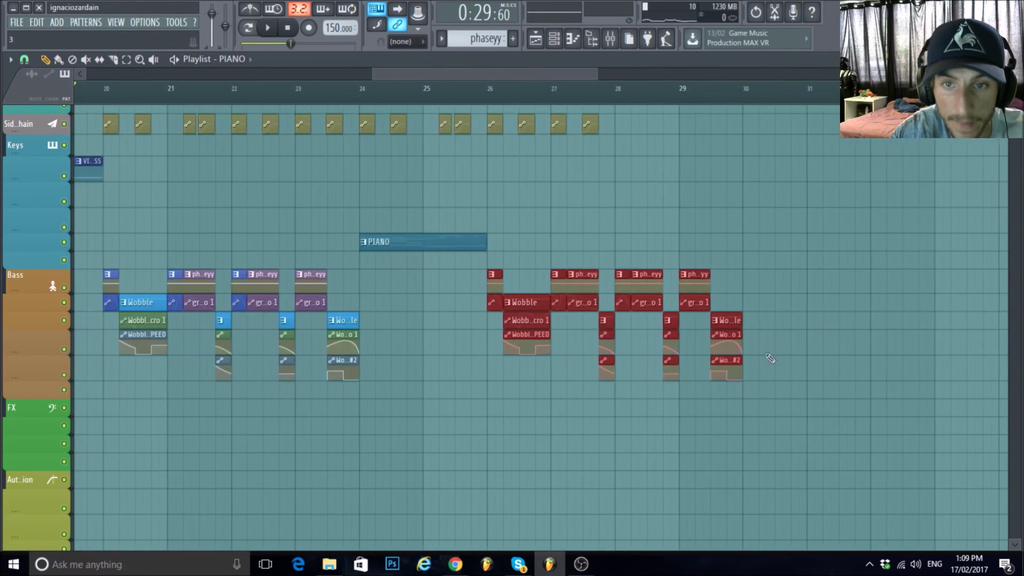
scroll(773, 320, "up", 5)
scroll(629, 260, "down", 8)
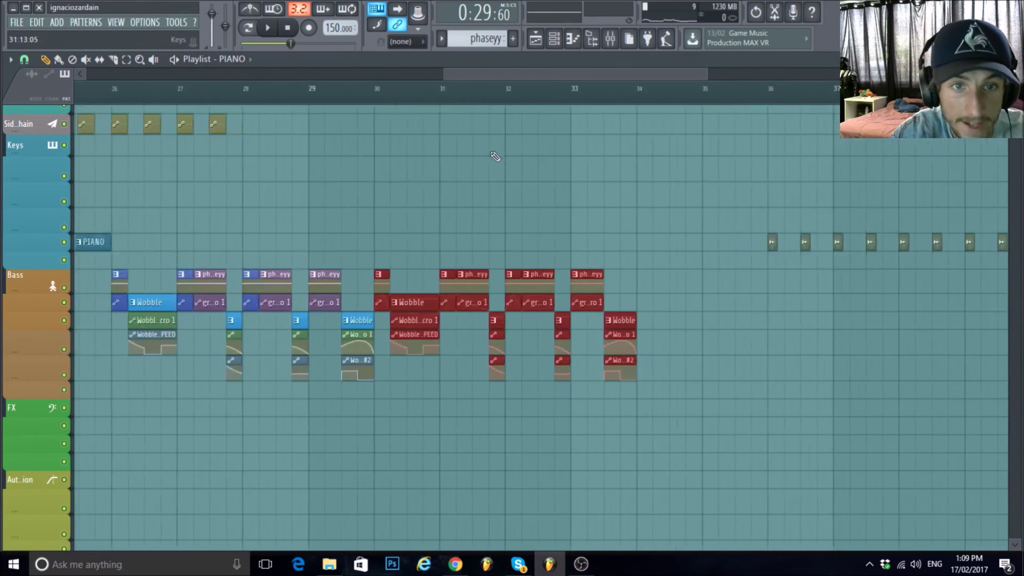
Place a copy of the bar 24 PIANO clip on the same Keys track, starting exactly at bar 34.
left_click(342, 243)
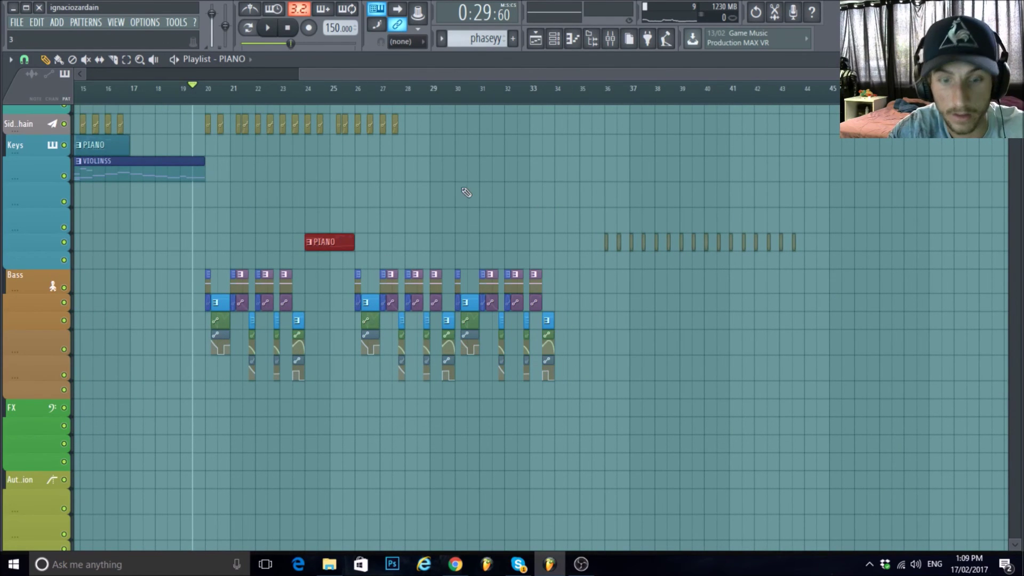
scroll(580, 238, "up", 6)
left_click_drag(548, 245, 567, 245)
scroll(649, 321, "down", 6)
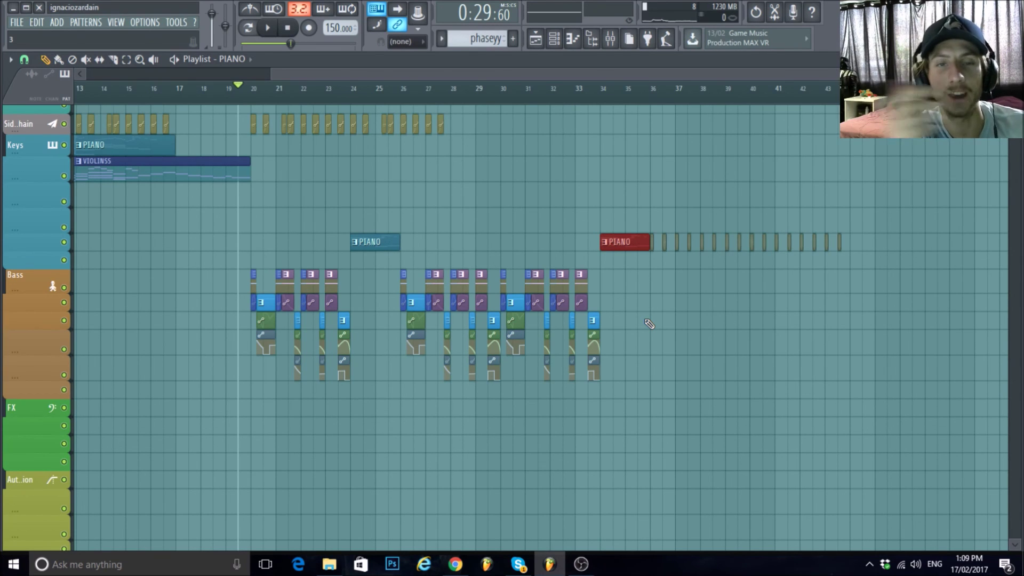
Examine the drop arrangement from bar 20 to bar 36 across the drum, sidechain, keys and bass tracks.
scroll(508, 238, "up", 4)
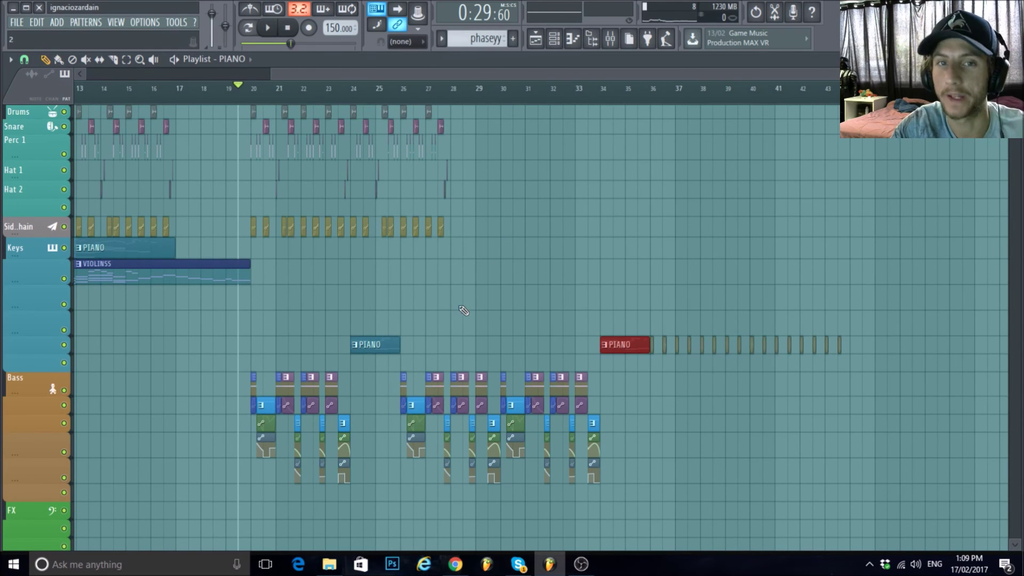
scroll(339, 317, "up", 4)
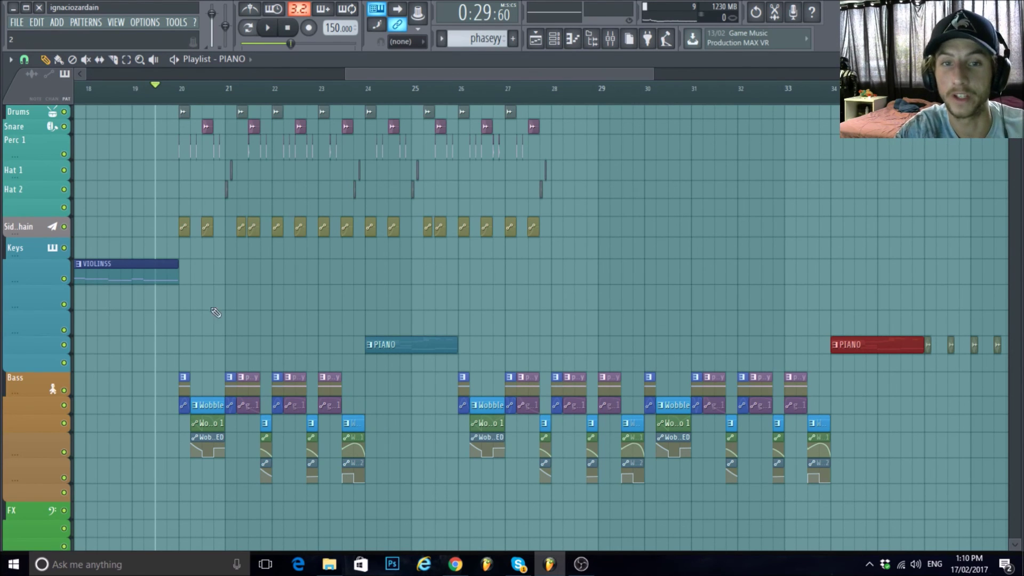
left_click_drag(366, 73, 361, 75)
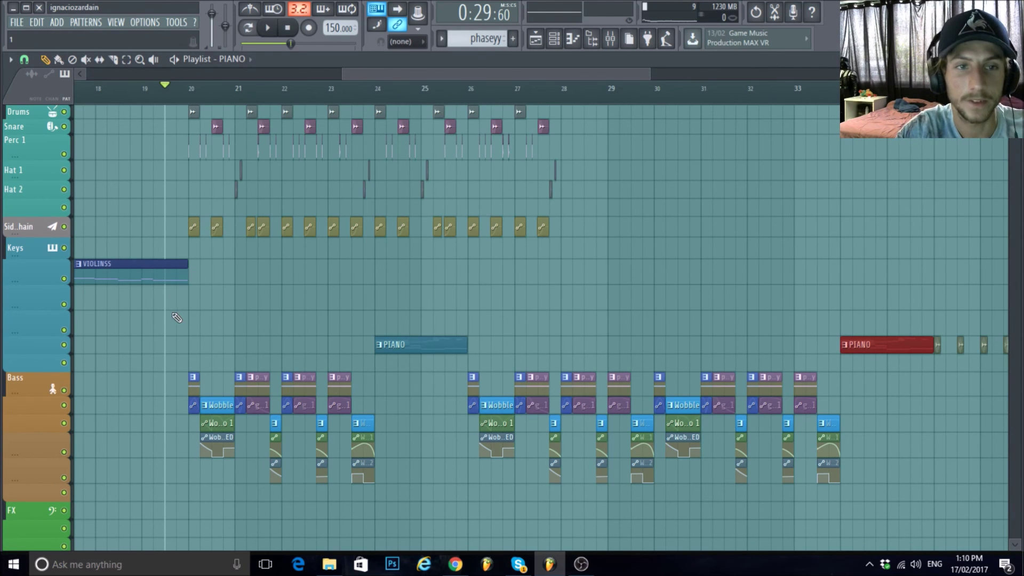
scroll(176, 318, "up", 6)
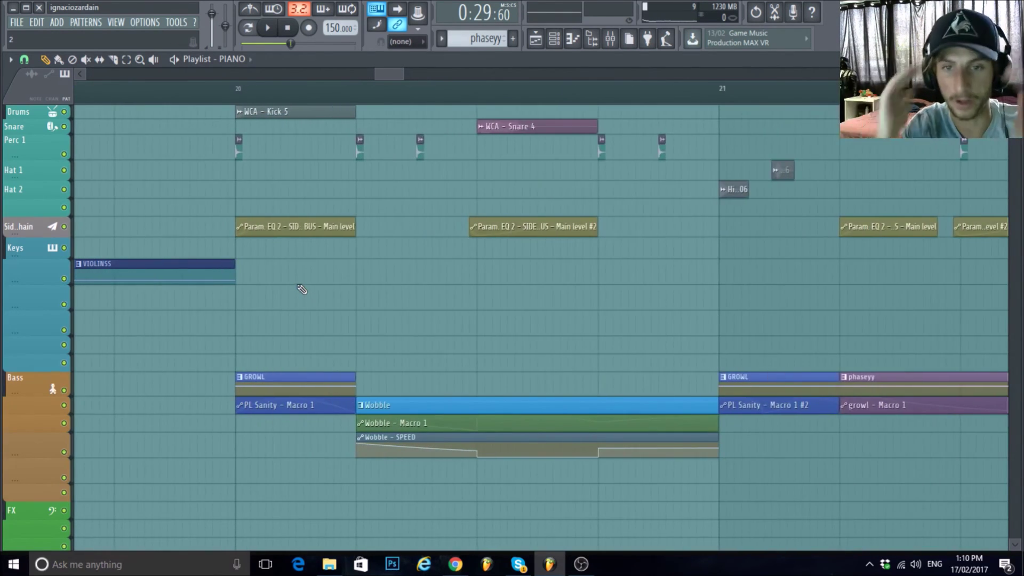
scroll(302, 289, "down", 5)
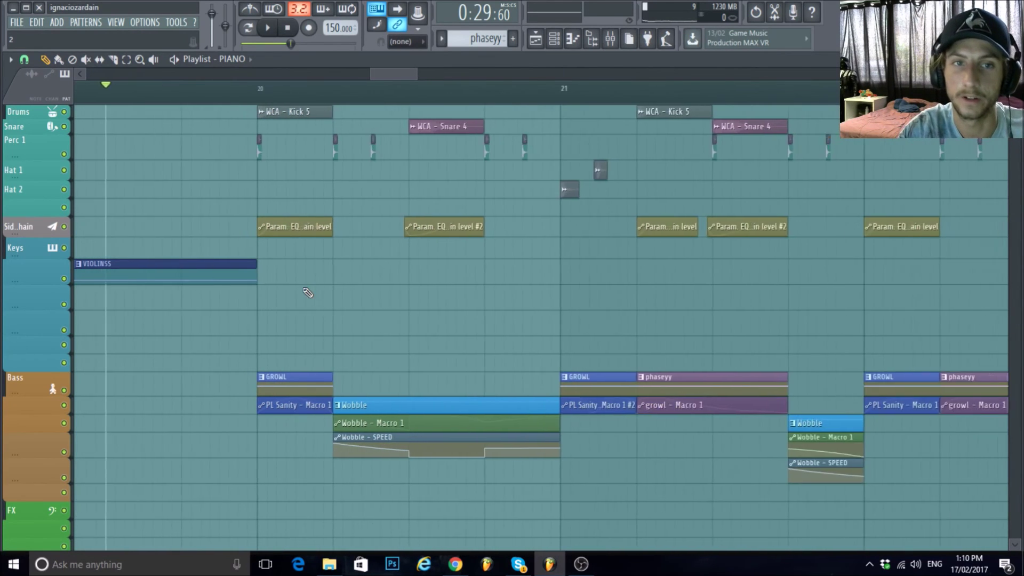
scroll(431, 278, "down", 2)
scroll(507, 293, "down", 4)
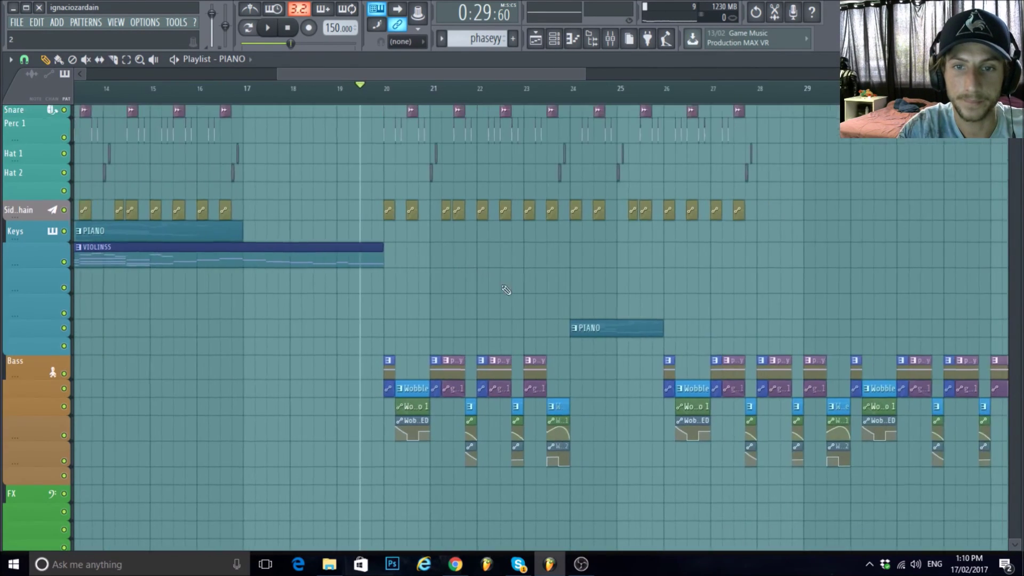
scroll(597, 405, "up", 2)
scroll(192, 117, "down", 4)
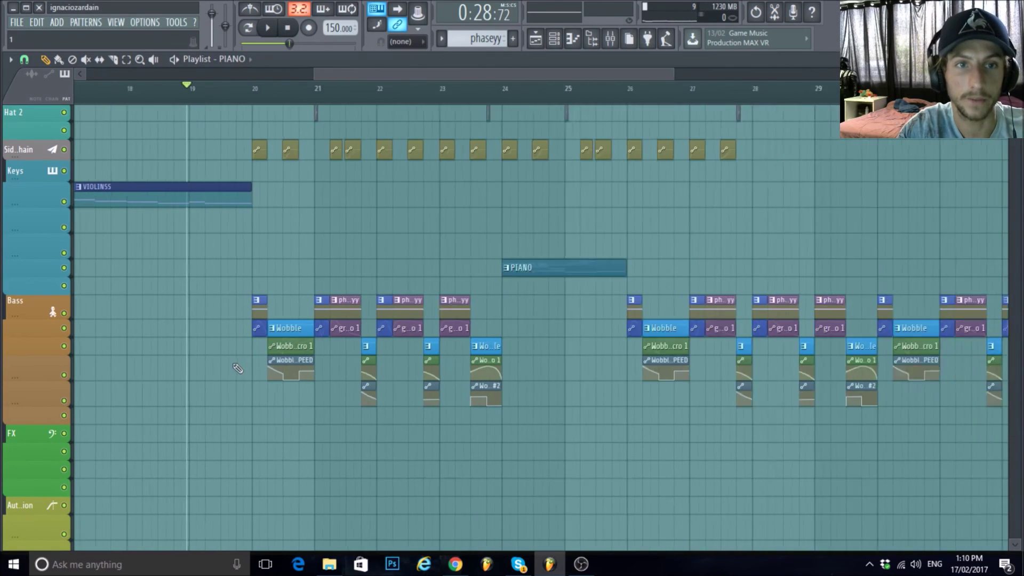
scroll(214, 102, "down", 3)
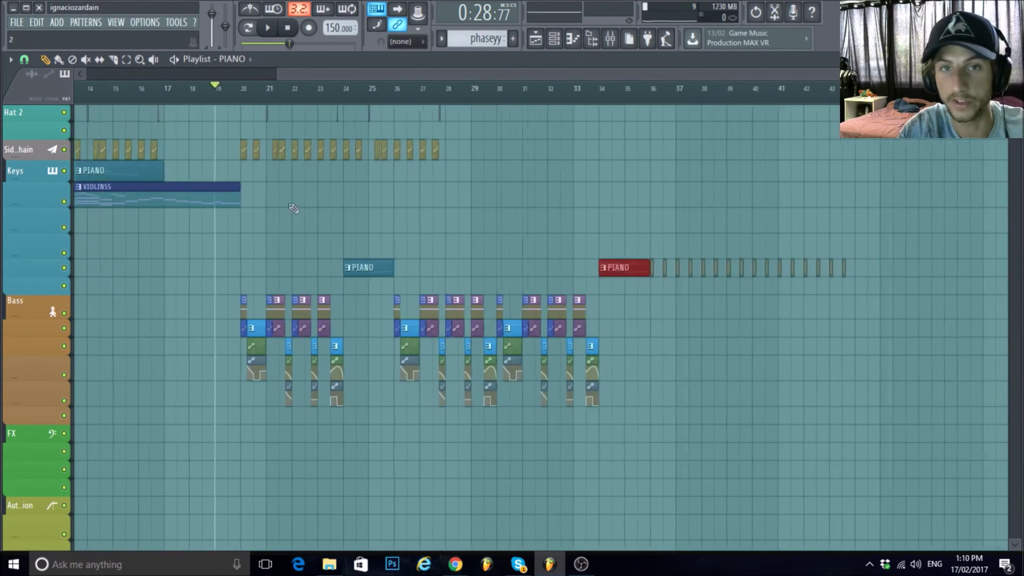
scroll(291, 238, "up", 4)
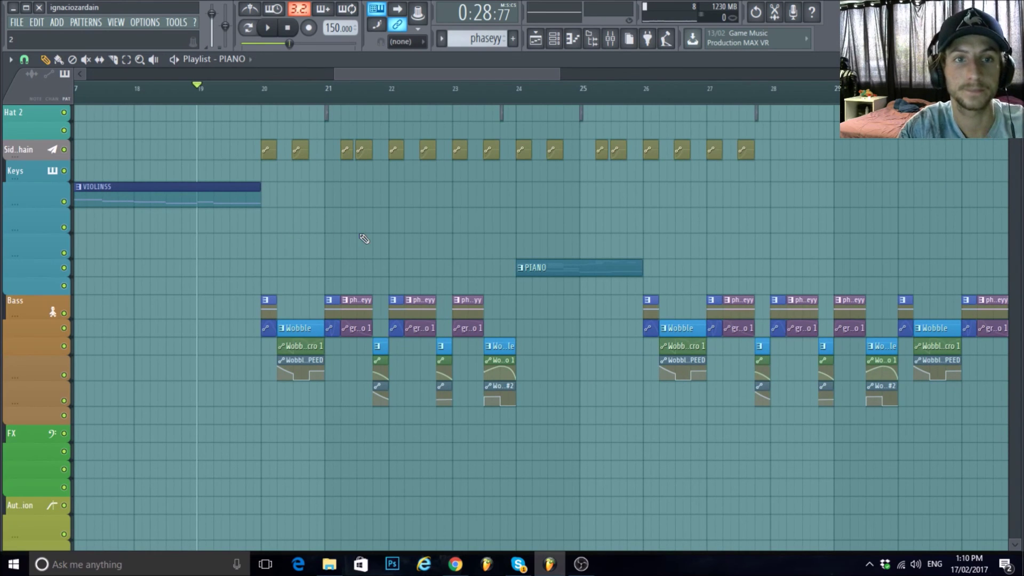
Play the song through the build-up, view the VIOLINSS clip's notes in the Piano roll, and return to the Playlist.
scroll(364, 239, "down", 6)
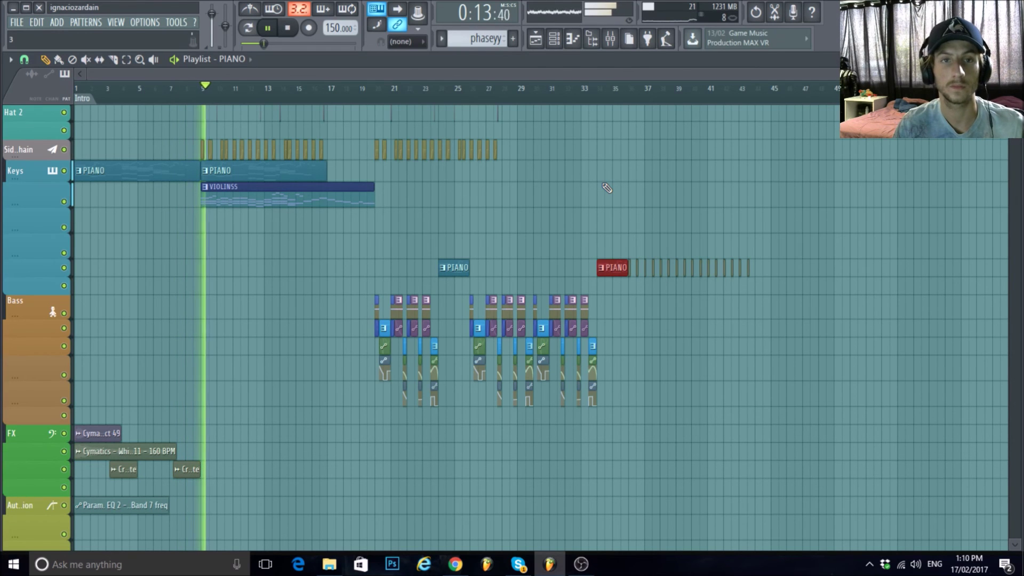
double_click(304, 202)
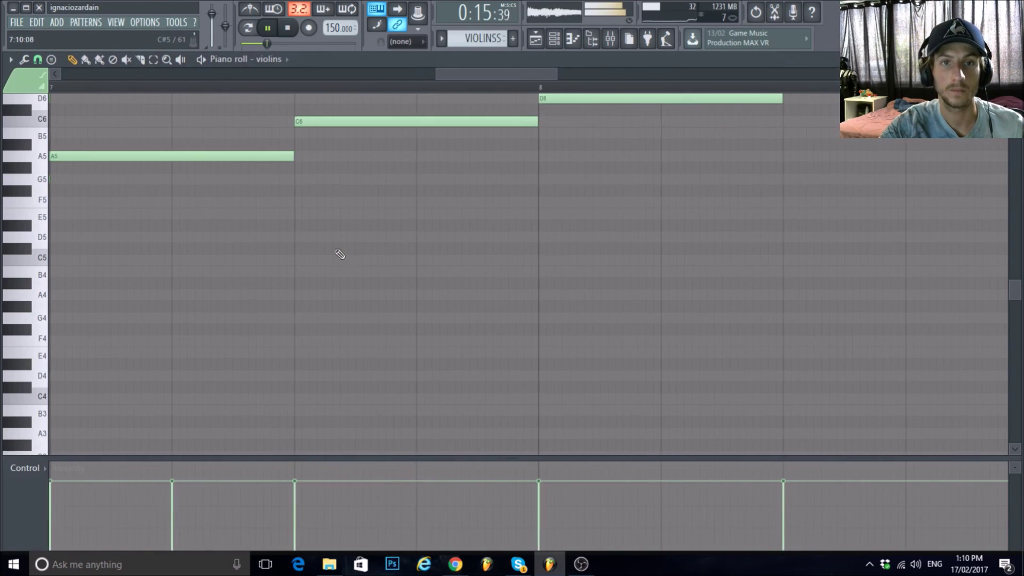
scroll(505, 353, "up", 3)
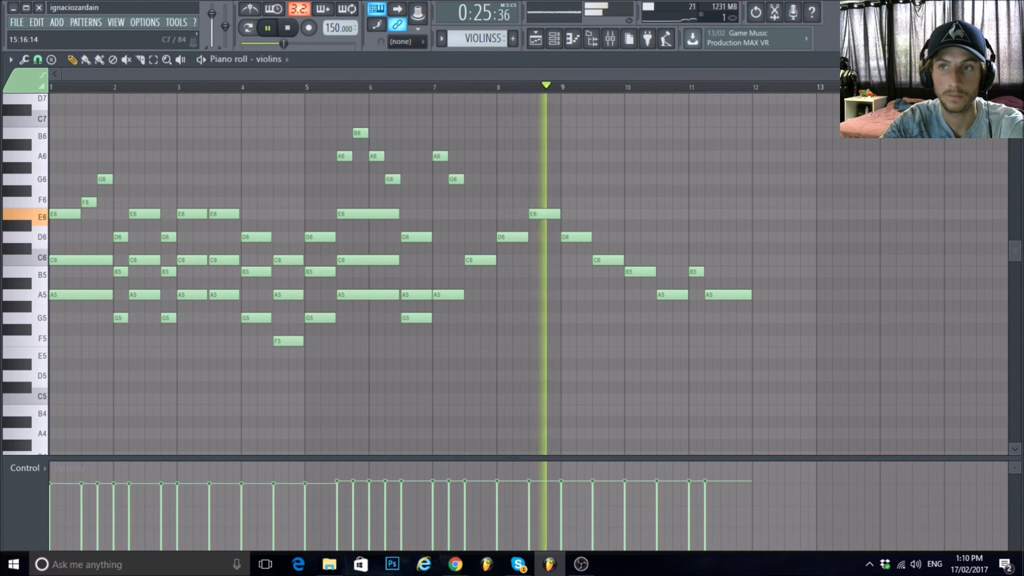
key("F5")
scroll(462, 463, "up", 3)
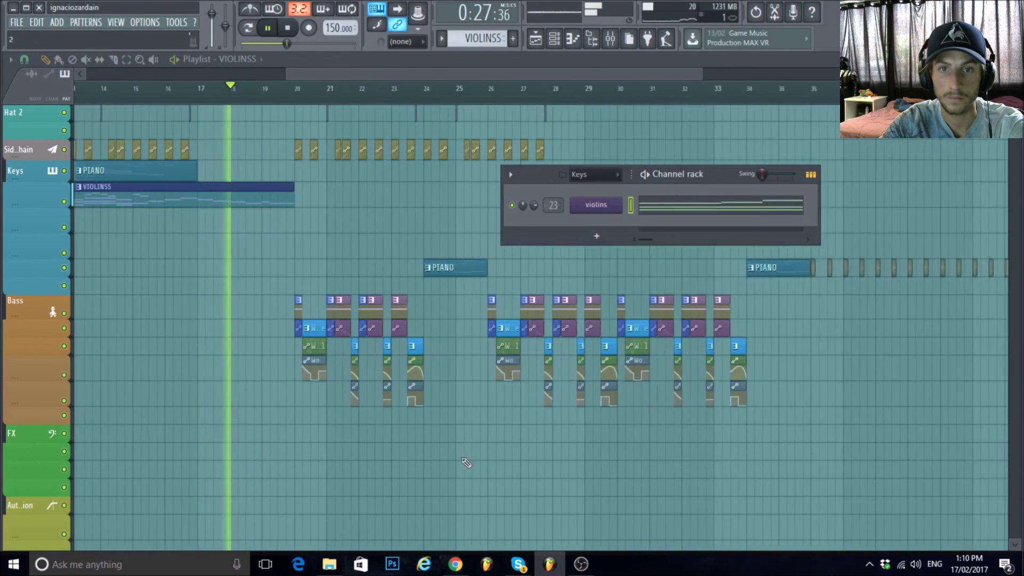
left_click(553, 39)
Listen to the drop from bar 20 through the PIANO break and stop playback at bar 28.
scroll(634, 197, "up", 3)
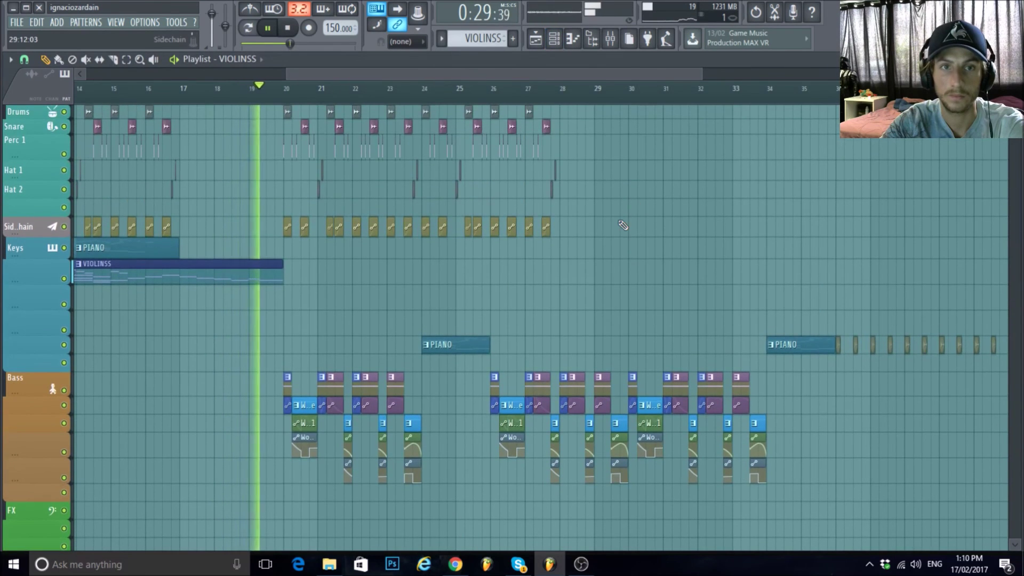
scroll(619, 228, "up", 1)
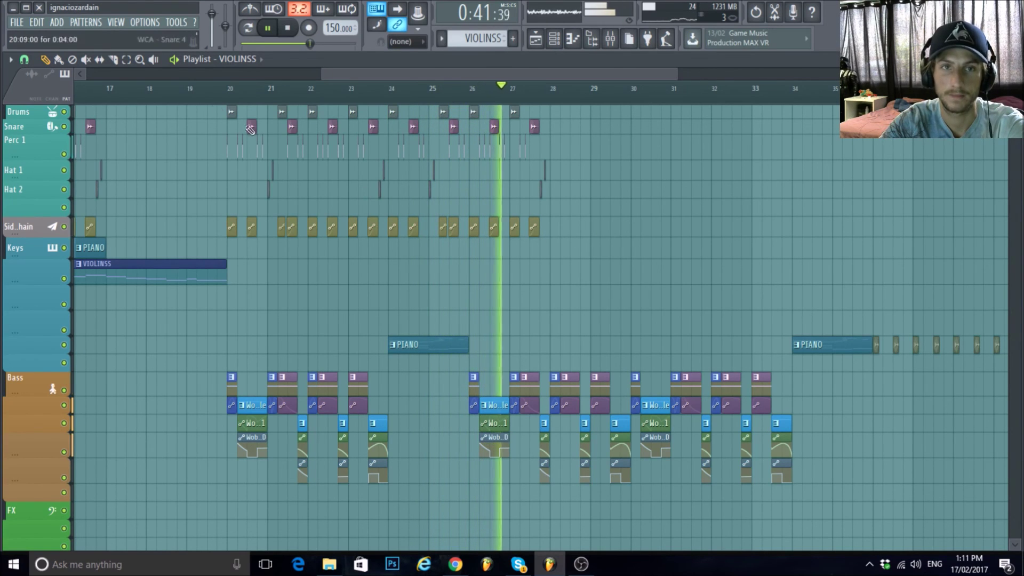
left_click(271, 28)
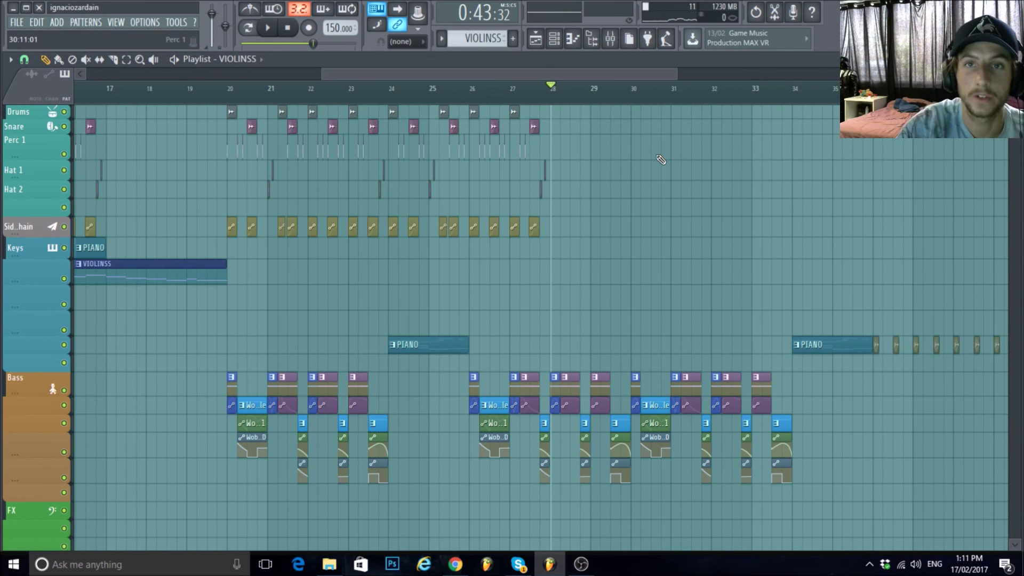
Switch to the OBS window.
mouse_move(582, 563)
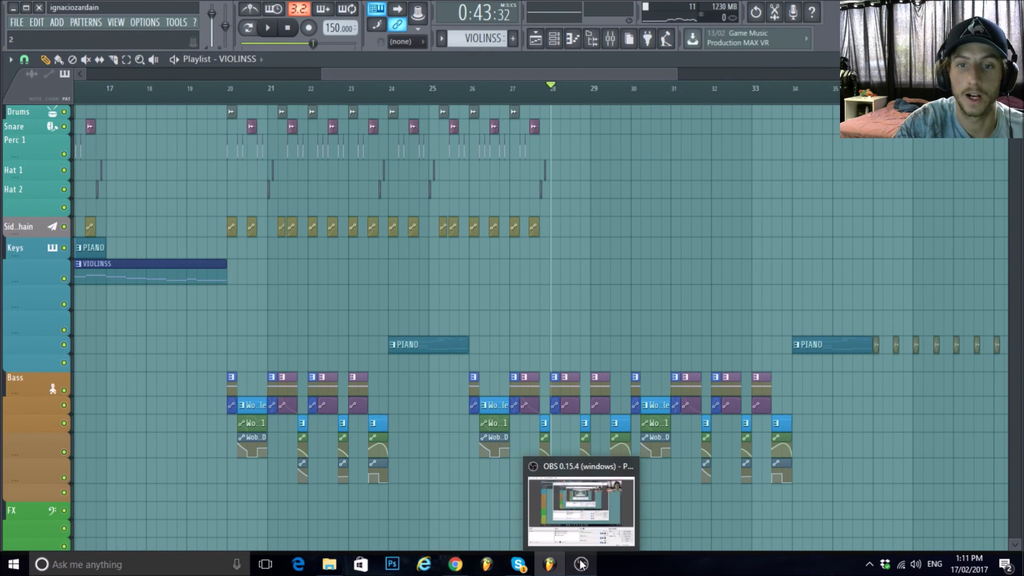
left_click(582, 563)
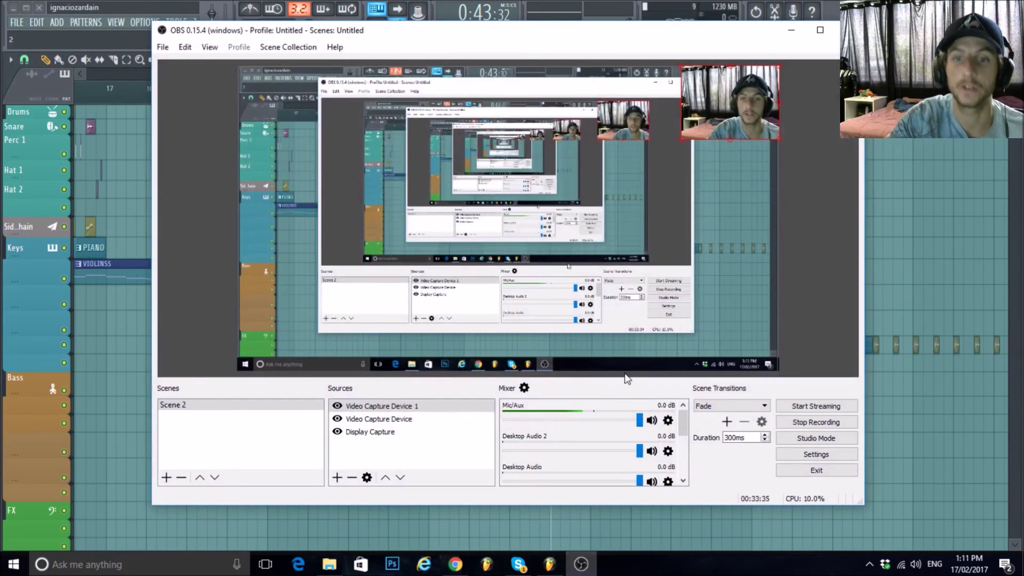